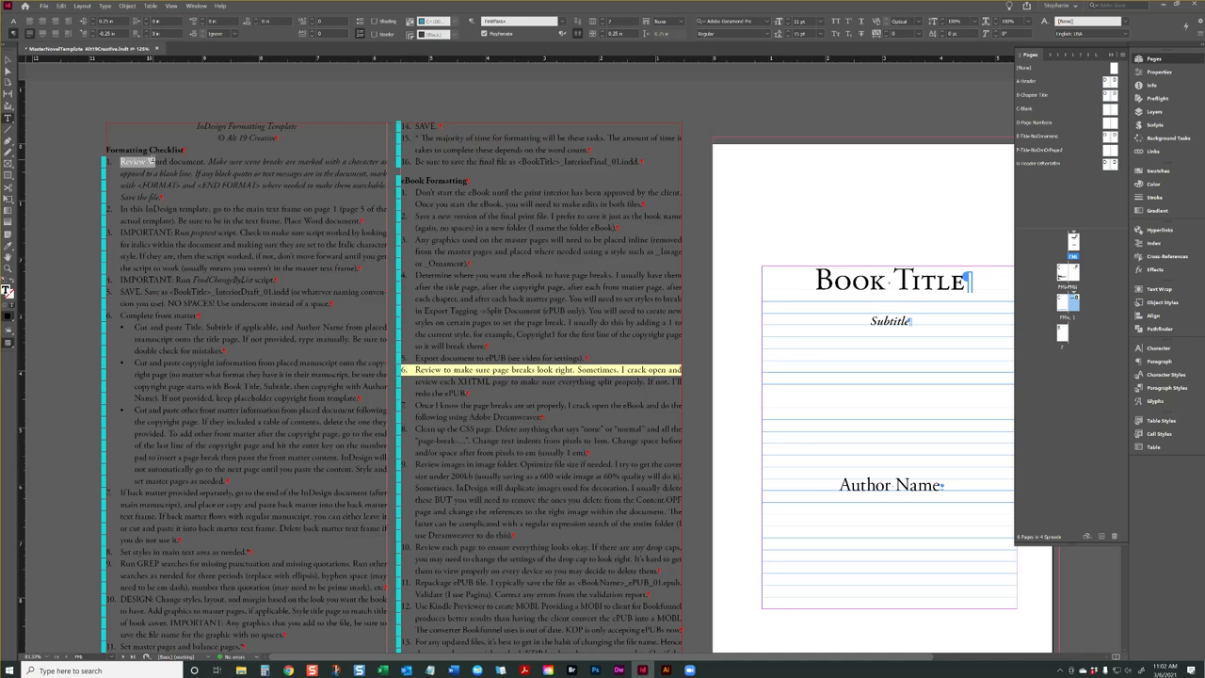
Switch from the formatting checklist to the Truth Pact_FINAL.docx manuscript in Word and maximize its window
click(209, 165)
click(454, 669)
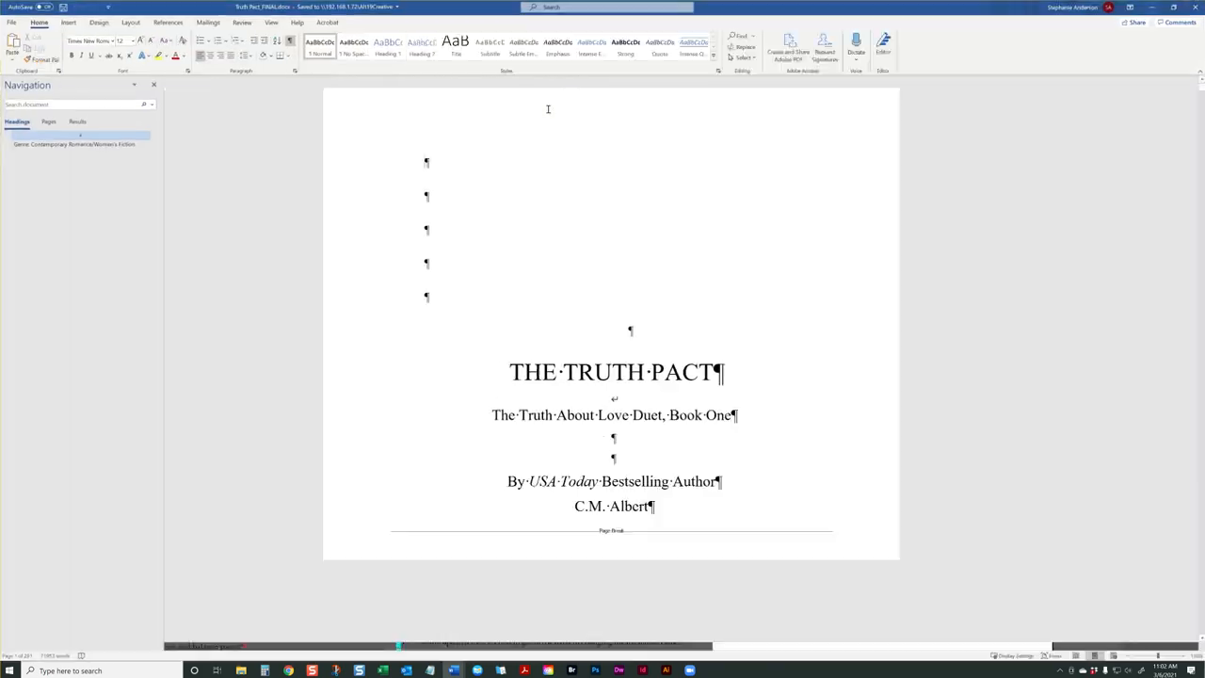
double_click(548, 111)
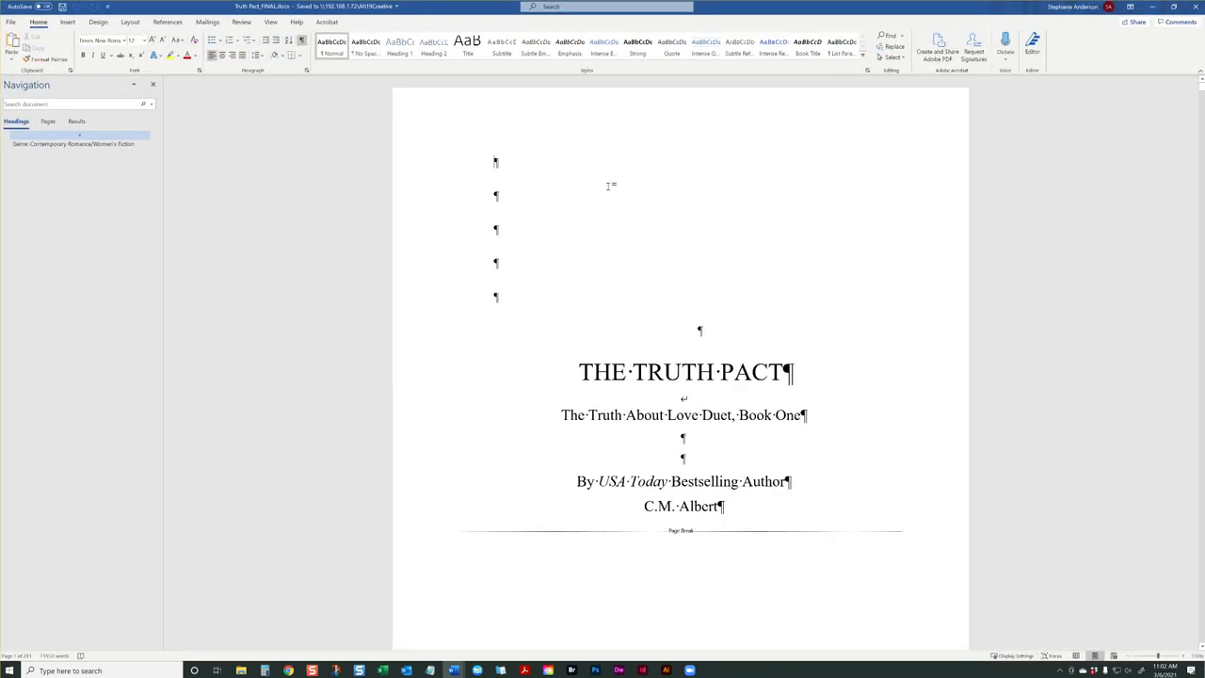
Review the manuscript's front matter, from the title and copyright pages through the foreword, blurb and epigraph to the prologue
scroll(610, 185, down, 5)
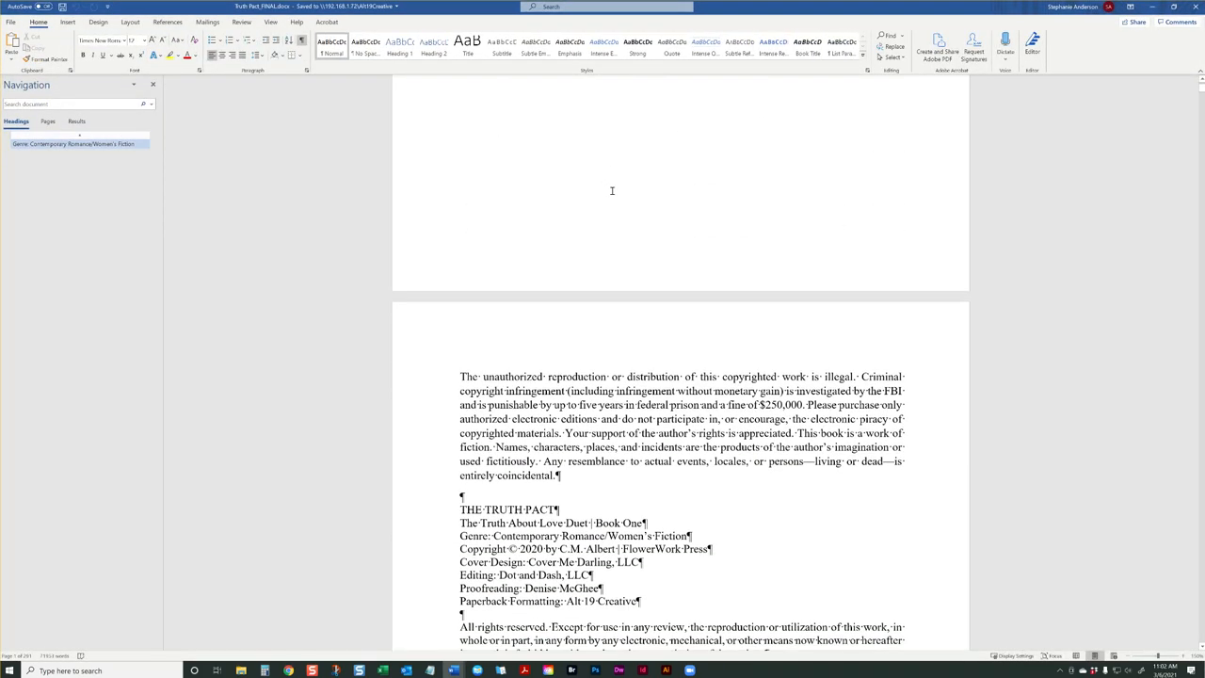
scroll(612, 191, down, 4)
scroll(612, 194, down, 8)
scroll(612, 194, down, 1)
scroll(612, 194, up, 7)
scroll(612, 194, down, 3)
scroll(612, 194, down, 20)
scroll(612, 195, up, 15)
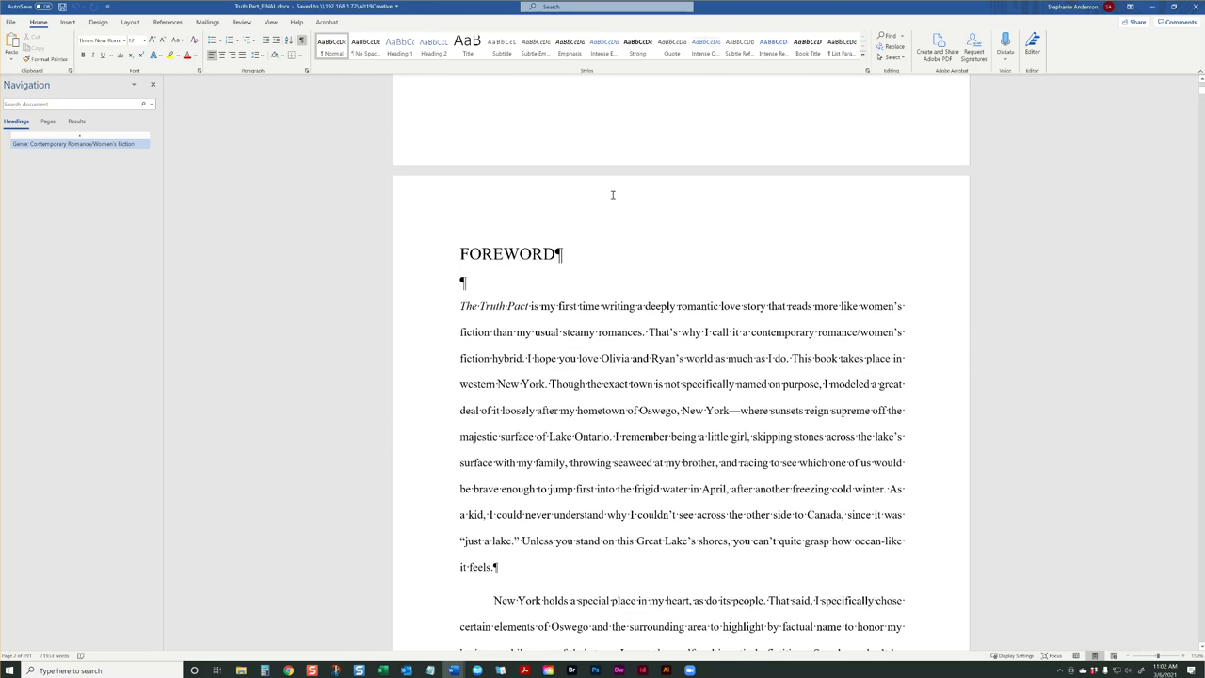
scroll(612, 195, down, 20)
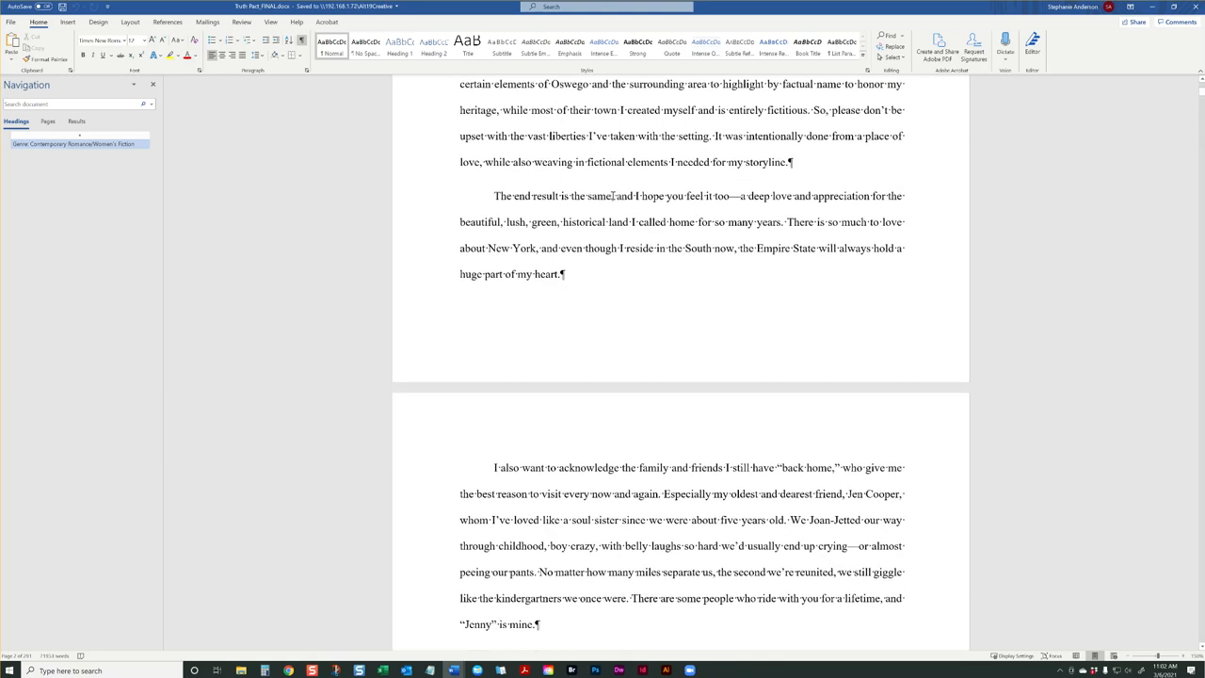
scroll(612, 196, down, 10)
scroll(612, 198, up, 2)
scroll(612, 199, down, 14)
scroll(612, 201, down, 5)
scroll(612, 201, down, 13)
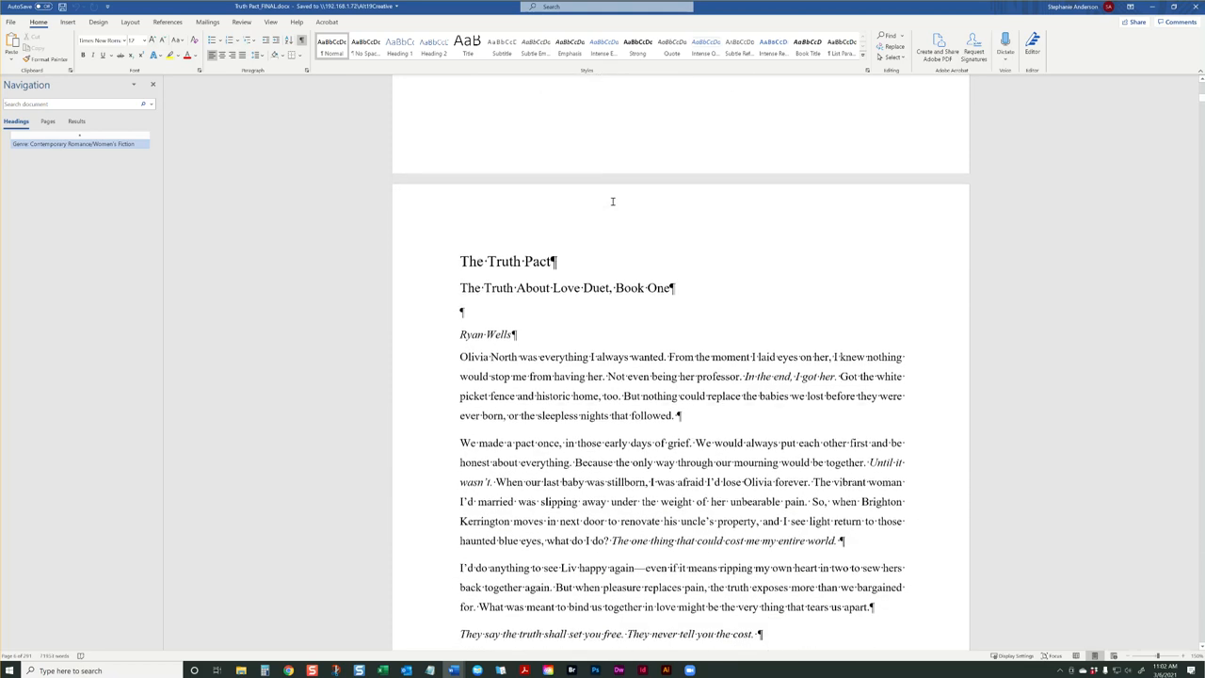
scroll(612, 201, down, 3)
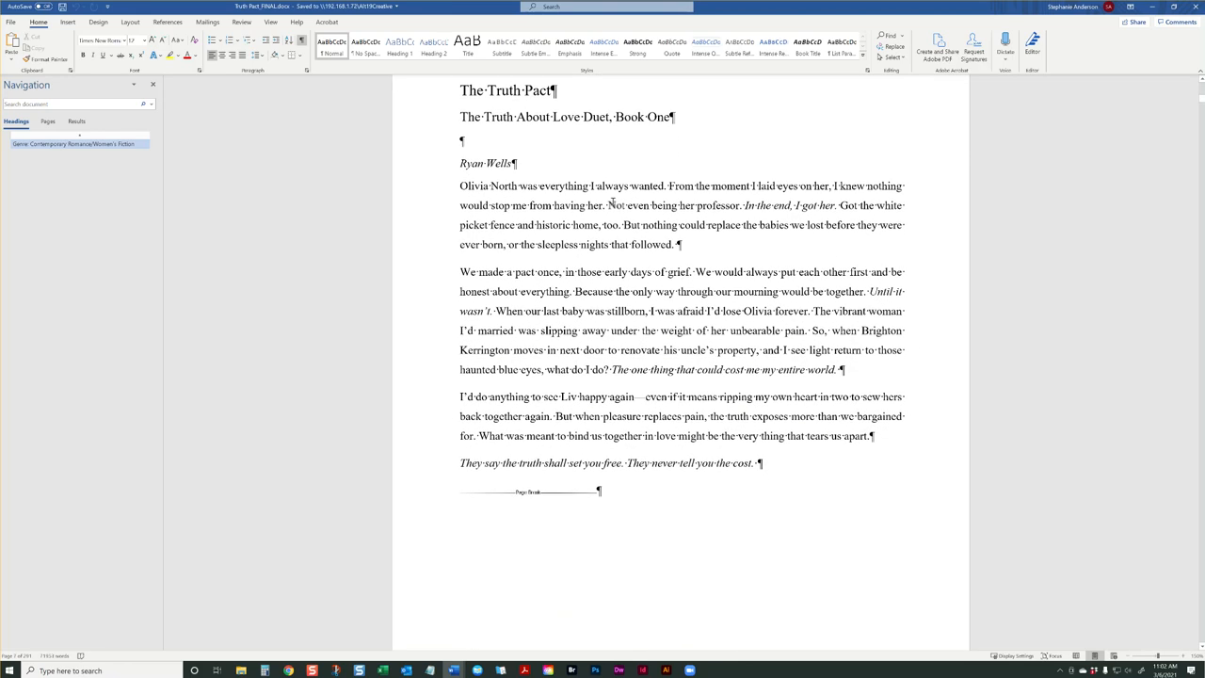
scroll(612, 204, down, 10)
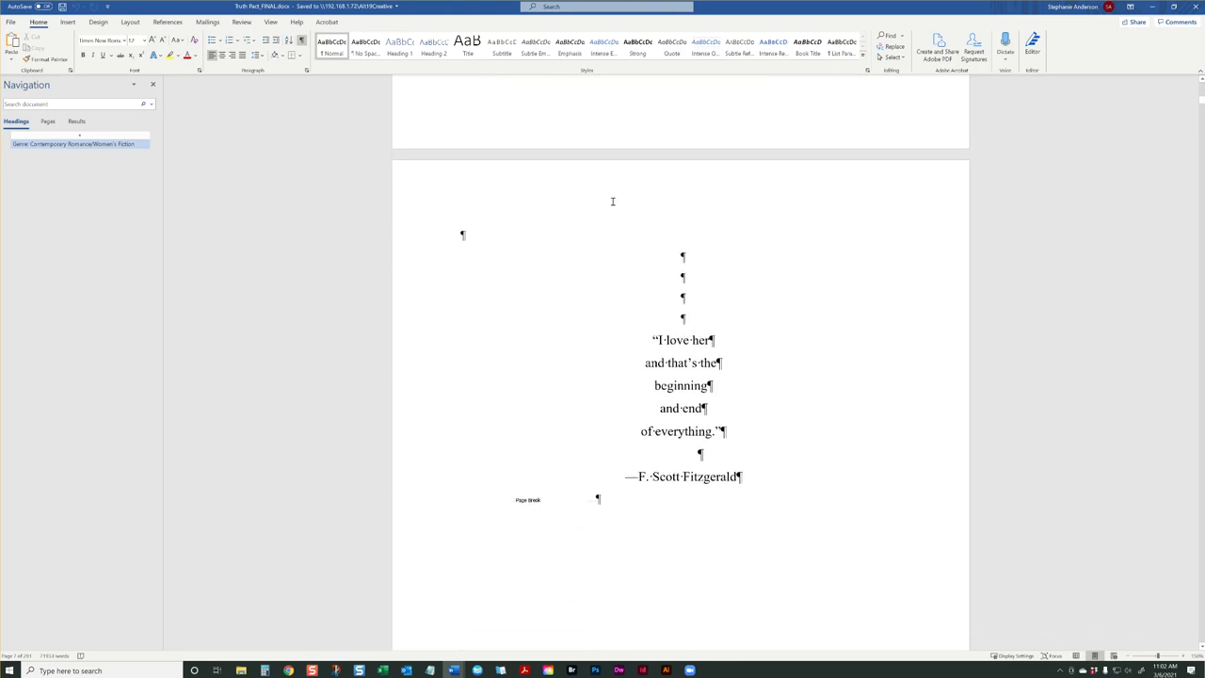
scroll(612, 201, down, 10)
scroll(611, 280, up, 8)
scroll(612, 280, up, 1)
scroll(616, 280, down, 10)
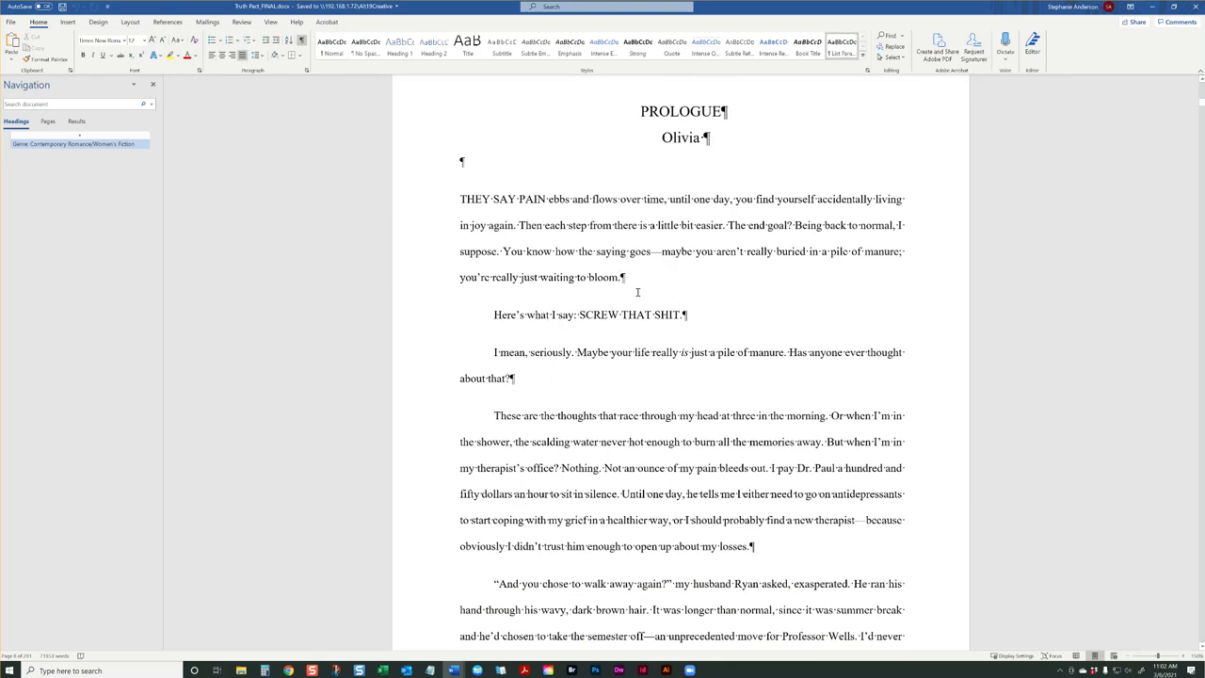
Examine the opening chapters for scene breaks and select the asterisk line above the "INSTEAD OF GOING" paragraph
scroll(634, 295, down, 15)
scroll(644, 279, down, 15)
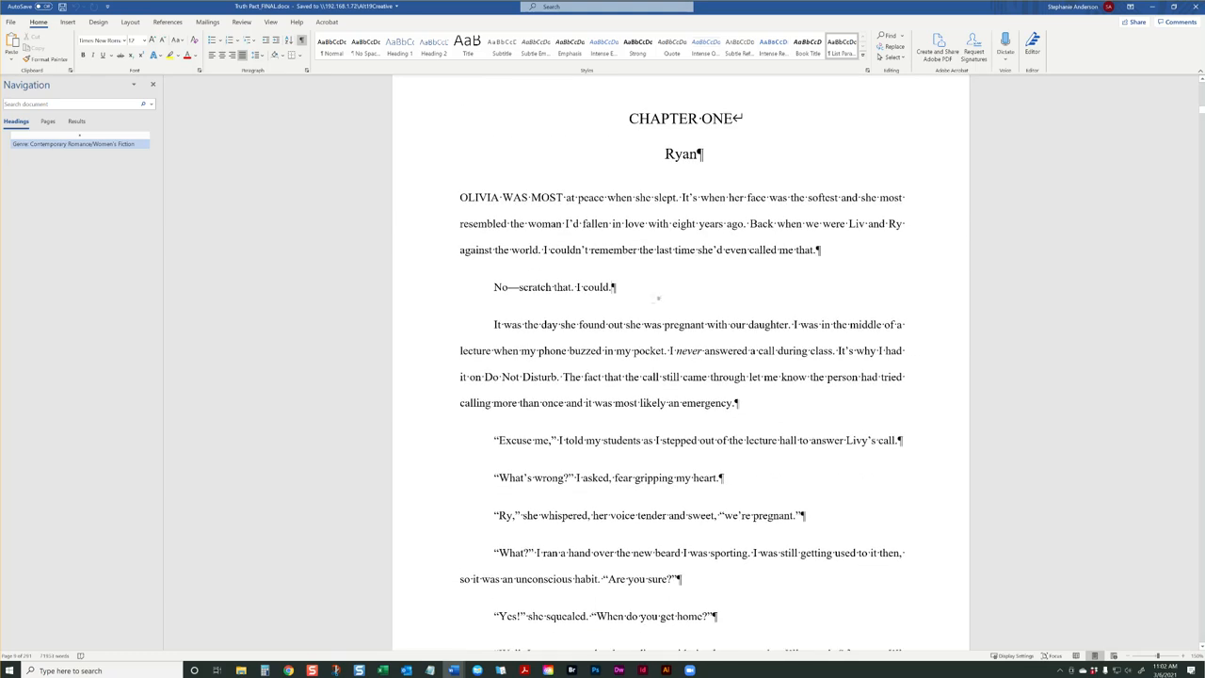
scroll(733, 311, down, 5)
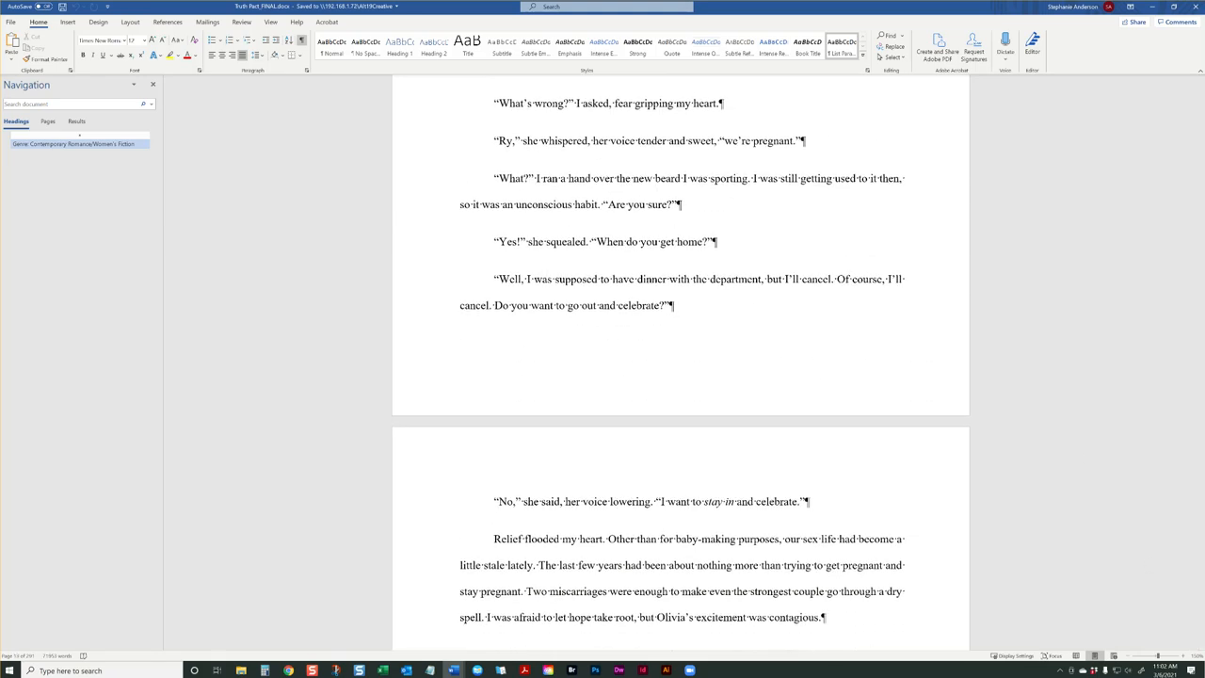
scroll(1201, 610, down, 15)
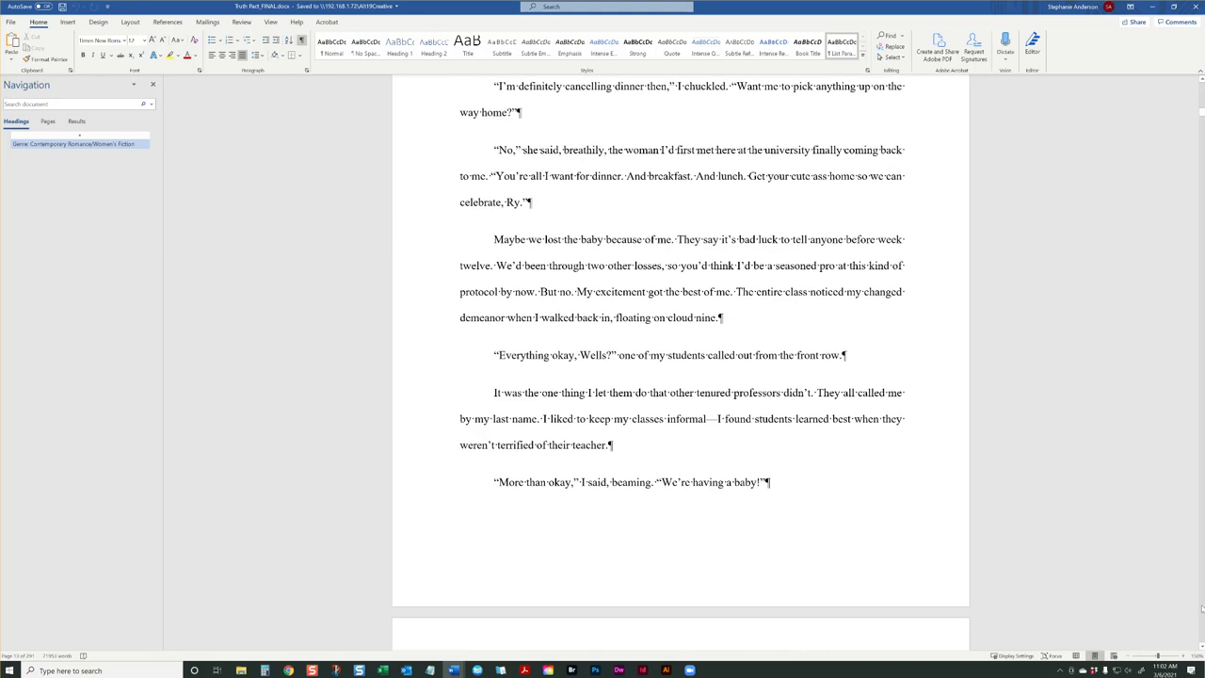
scroll(1201, 609, down, 20)
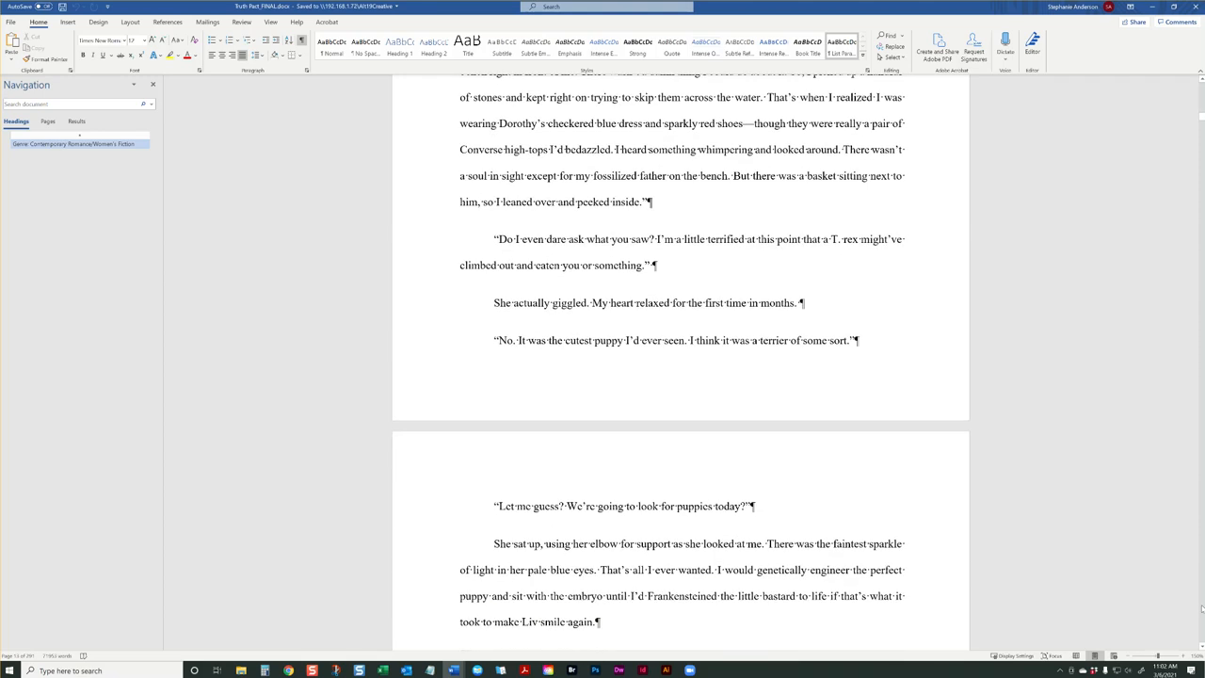
scroll(1201, 609, down, 20)
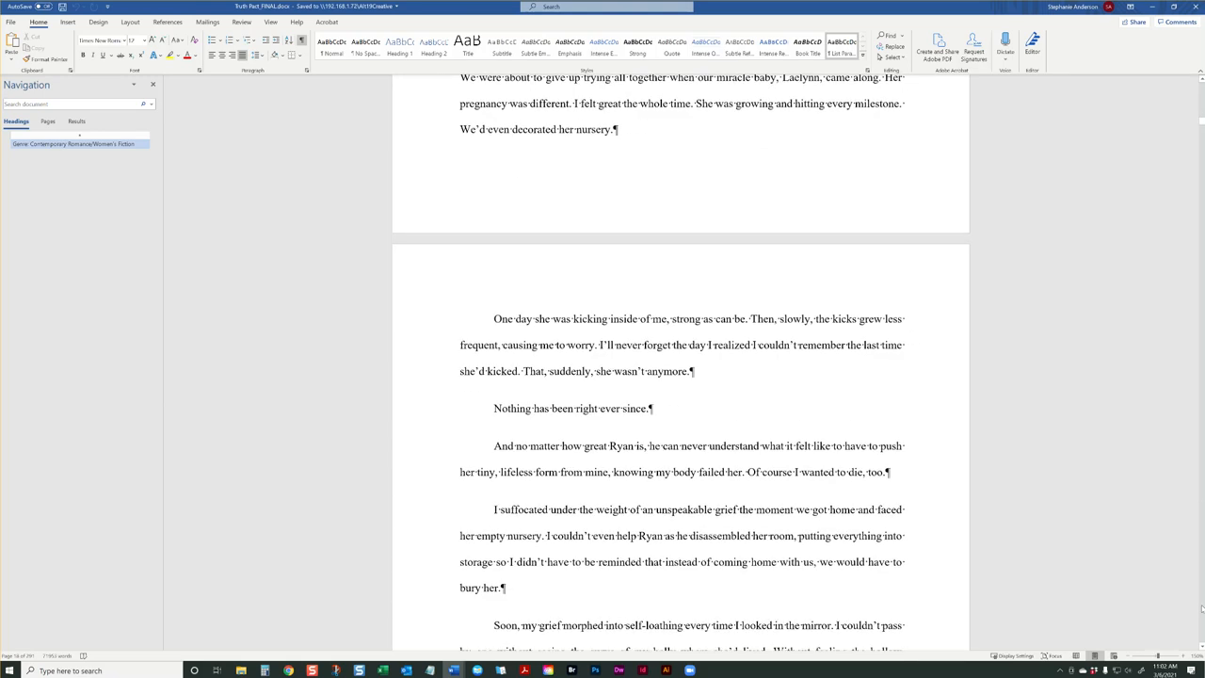
scroll(1202, 609, down, 20)
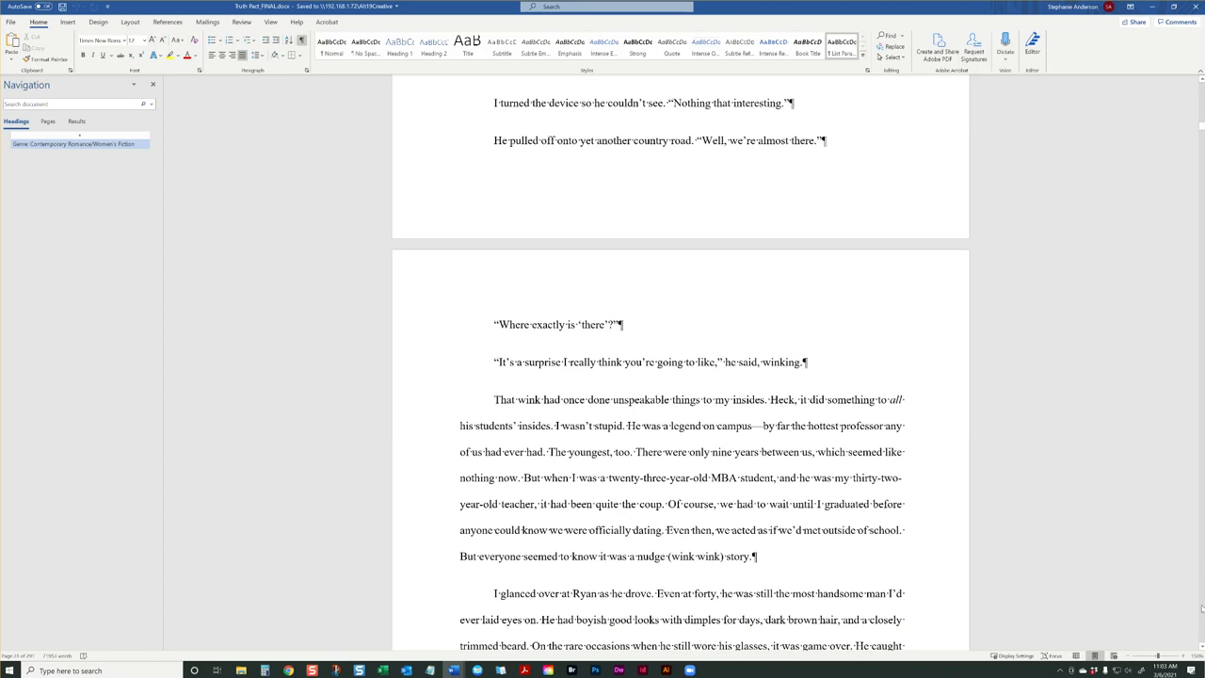
scroll(1201, 609, up, 15)
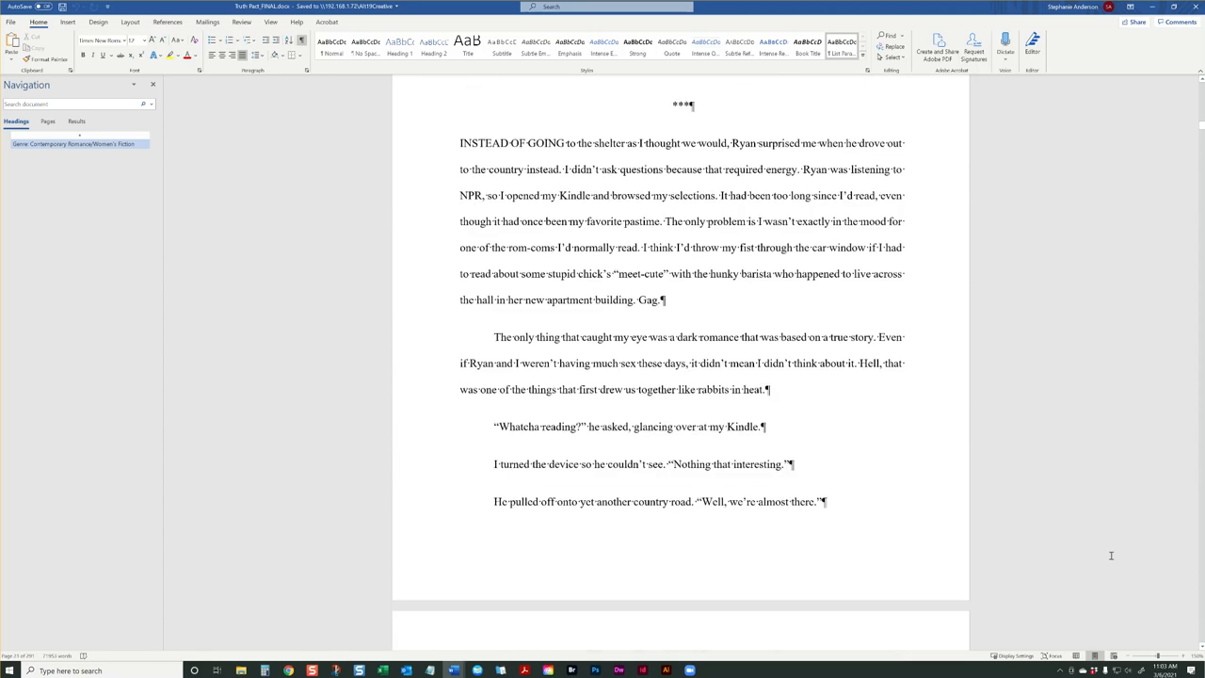
click(438, 134)
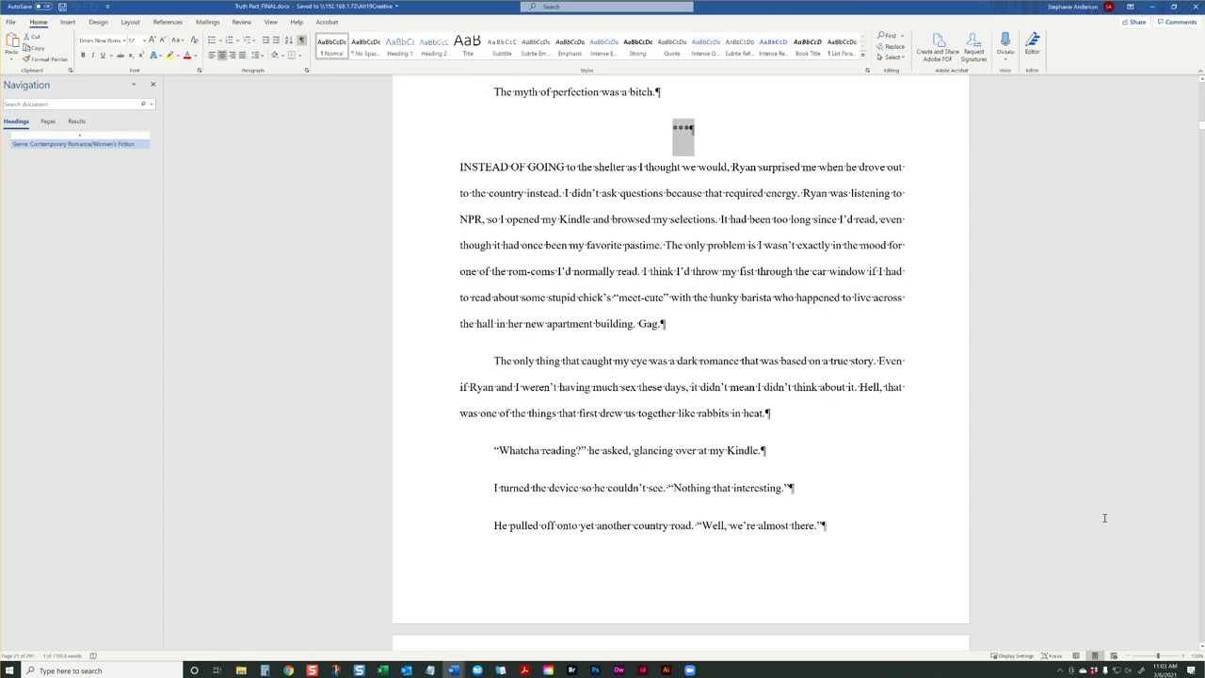
Check the chapters after that scene break for asterisk scene-break markers, chapter headings and page breaks
click(1190, 590)
scroll(1196, 597, down, 20)
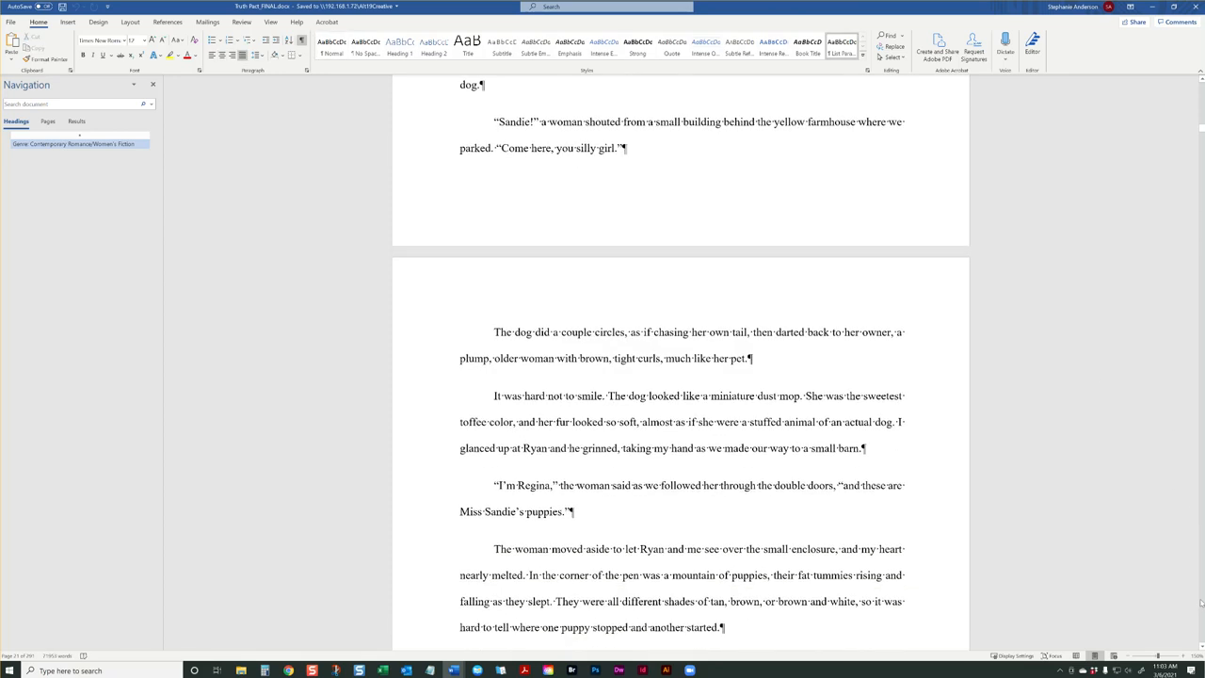
scroll(1201, 603, down, 20)
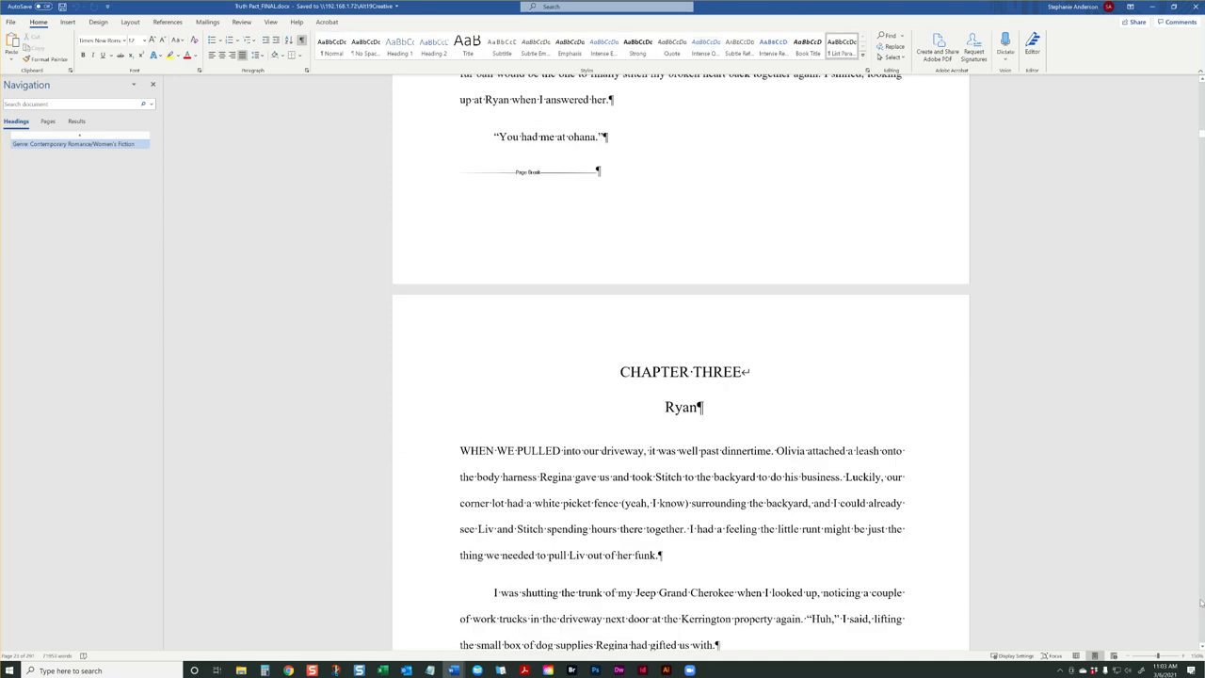
scroll(1202, 604, down, 15)
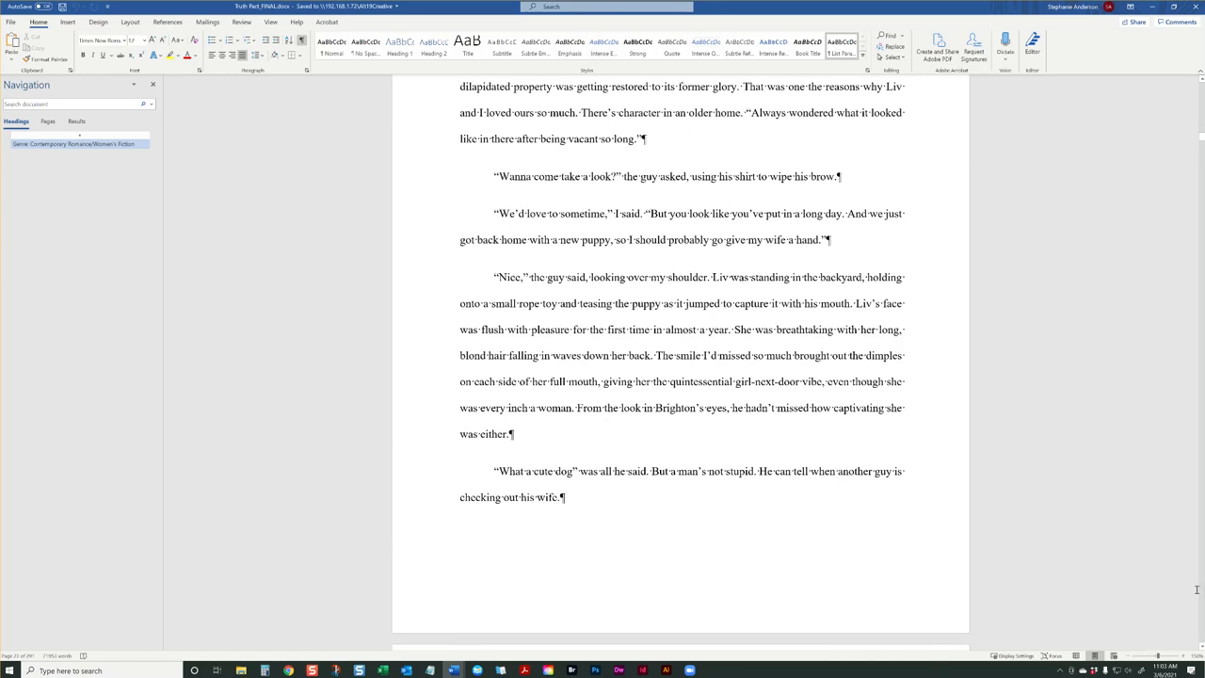
scroll(1202, 626, down, 20)
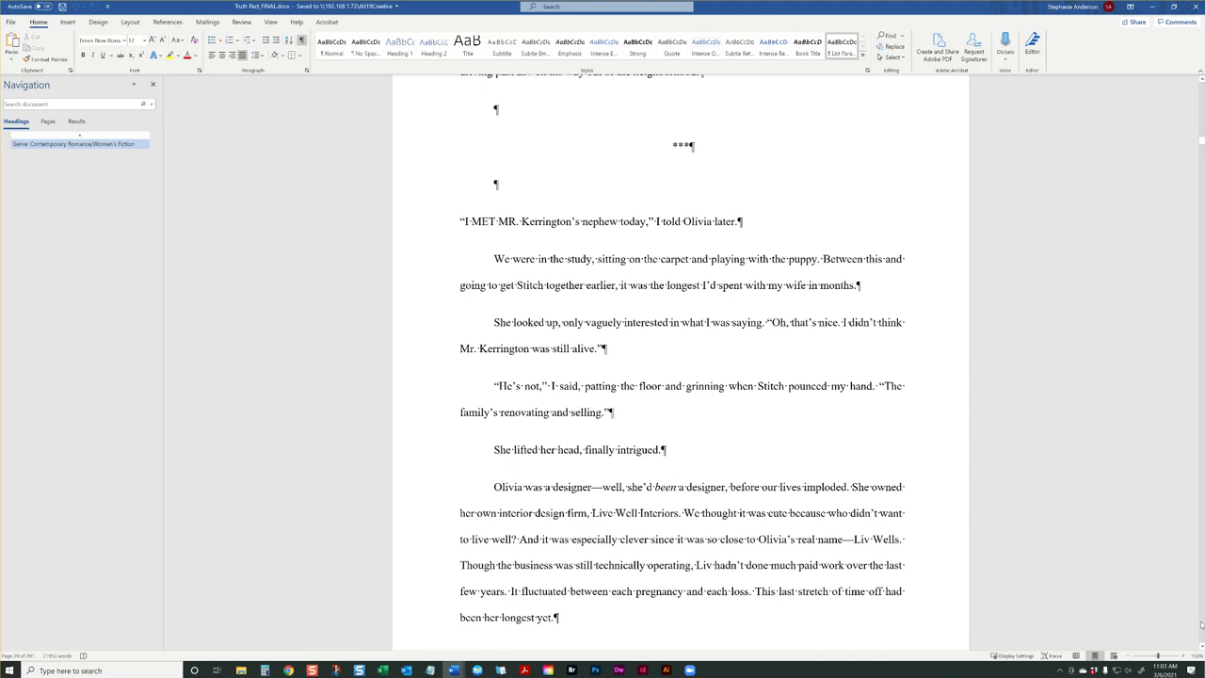
scroll(1202, 625, down, 20)
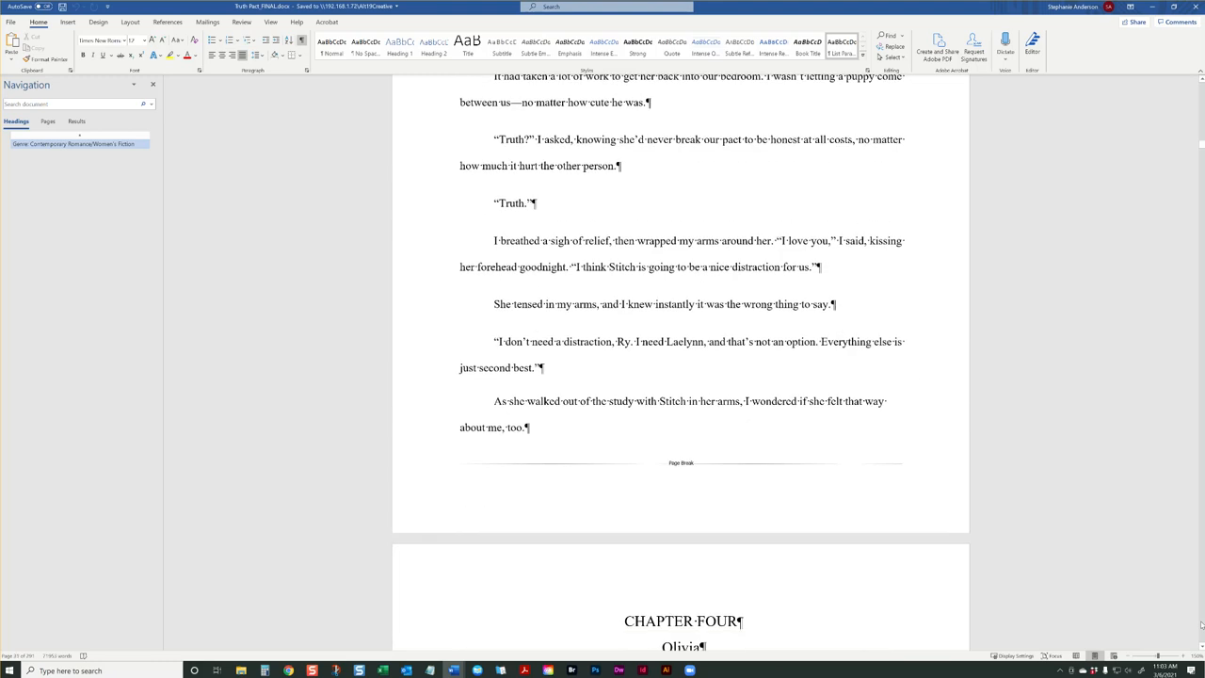
scroll(1202, 626, down, 6)
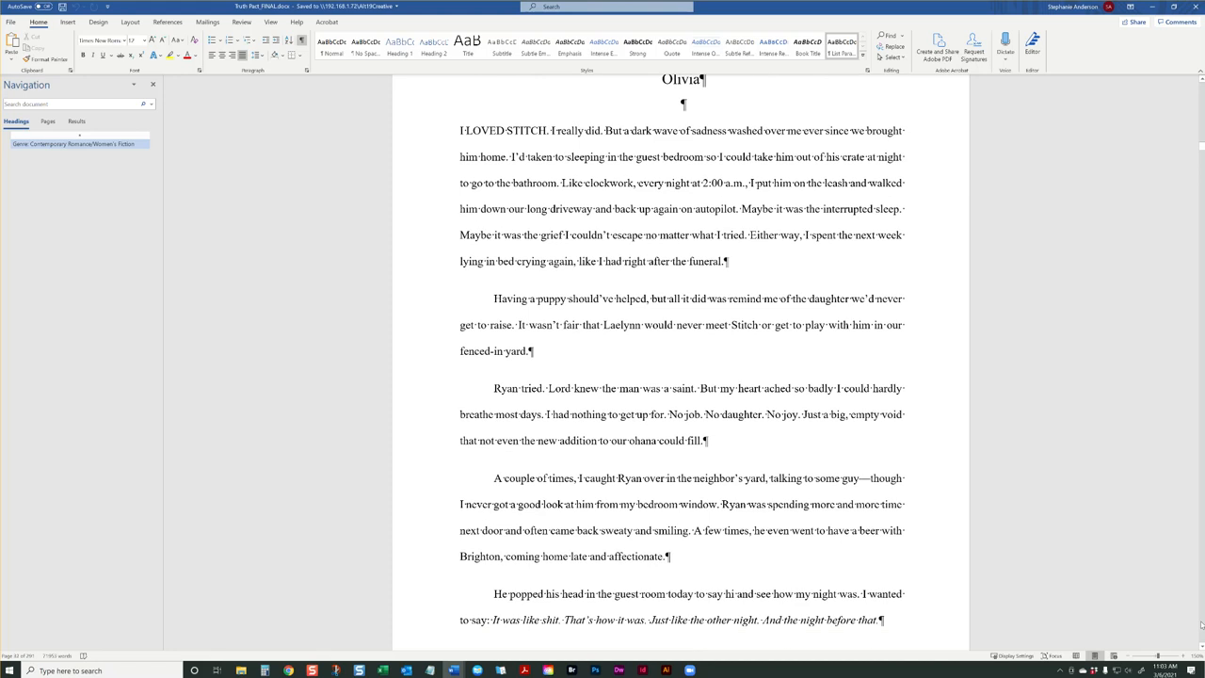
scroll(1201, 626, down, 20)
scroll(1201, 625, down, 20)
scroll(1201, 625, down, 20)
scroll(1201, 625, down, 20)
scroll(1202, 625, down, 20)
scroll(1202, 625, down, 20)
scroll(1201, 625, down, 20)
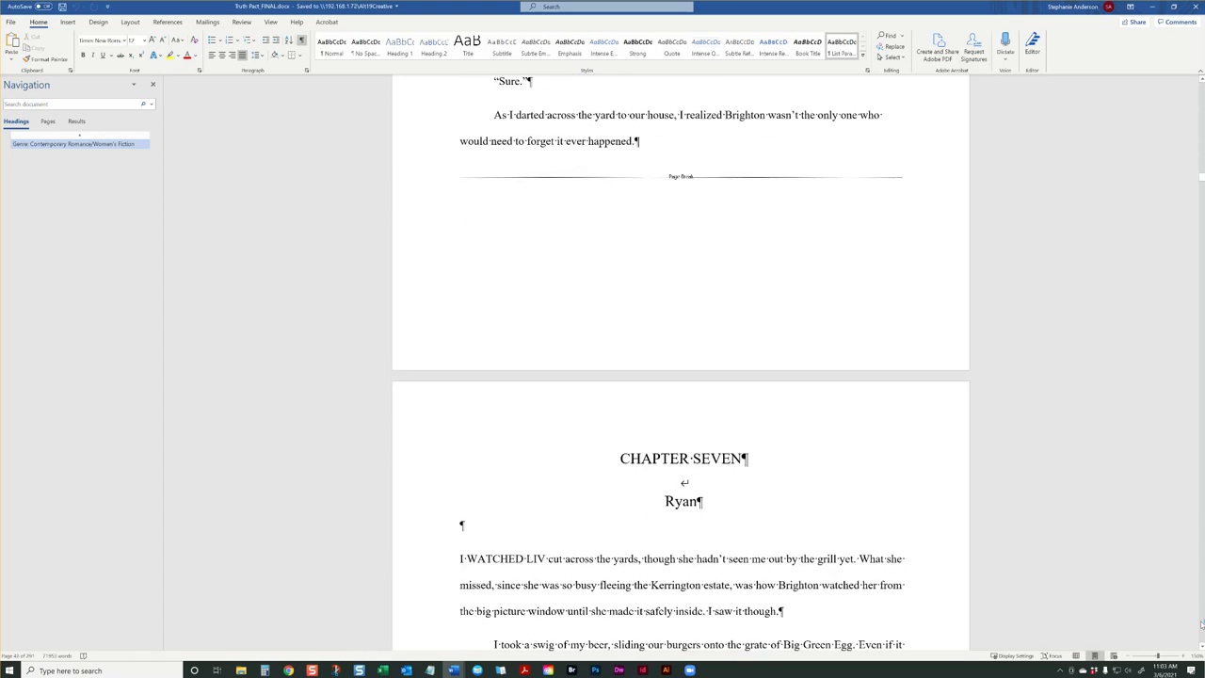
scroll(1201, 625, down, 12)
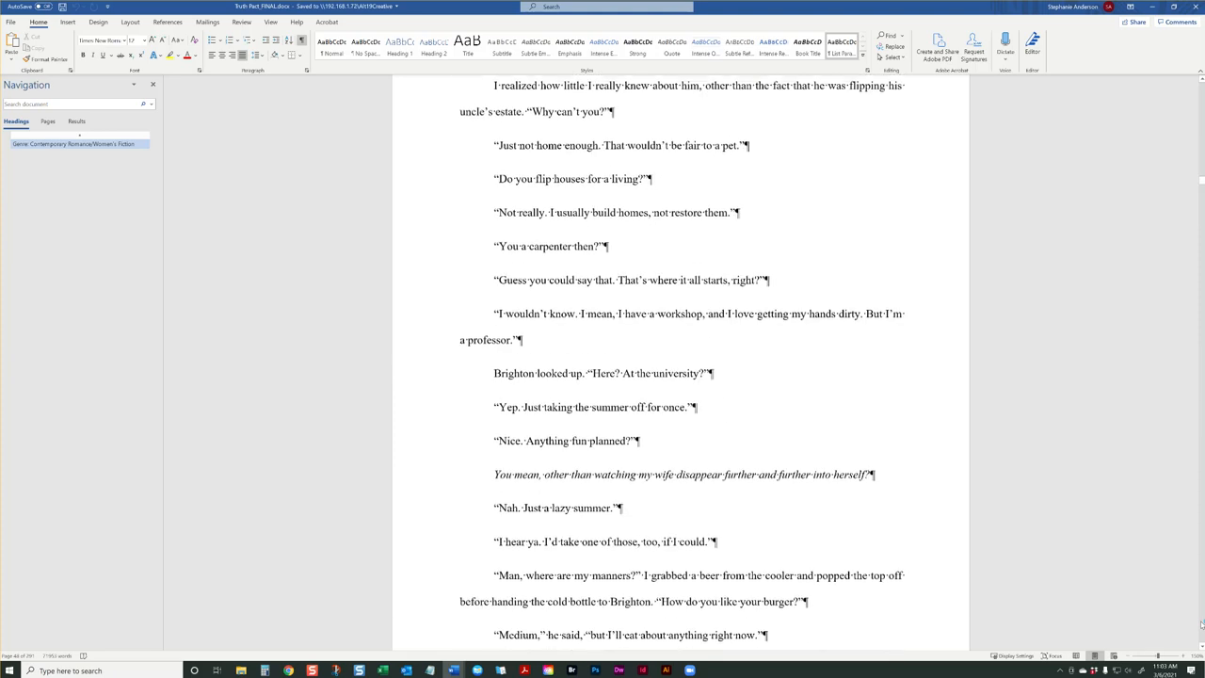
scroll(1202, 625, down, 20)
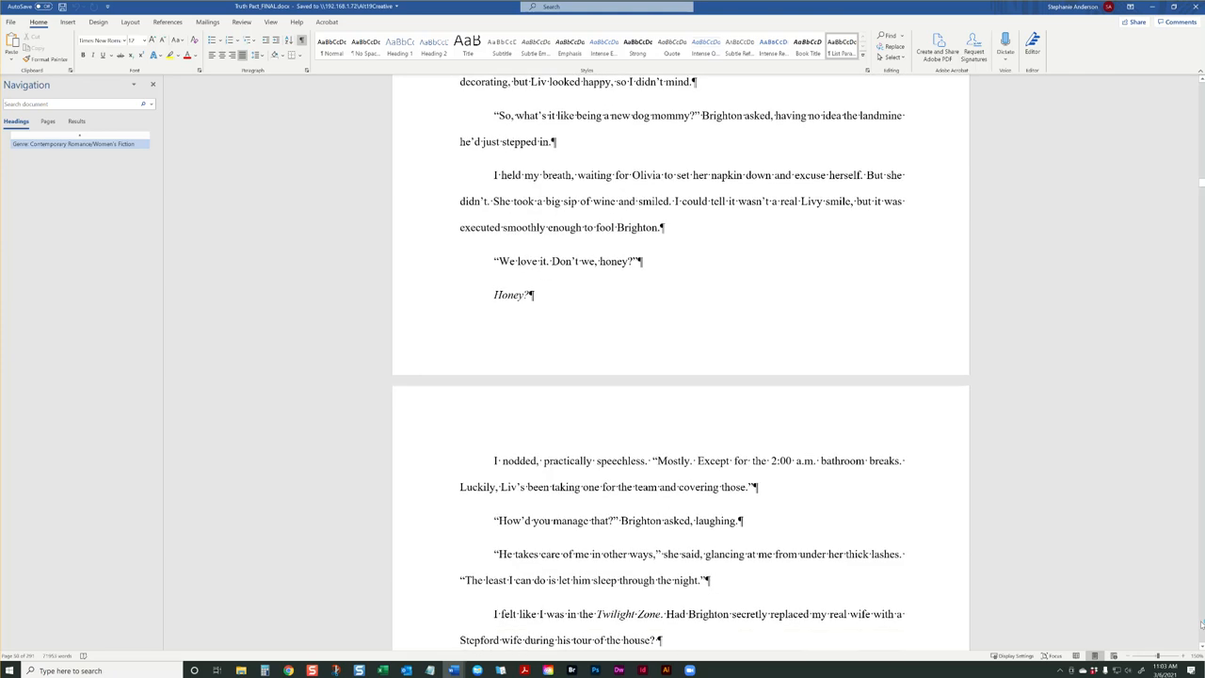
scroll(1202, 625, down, 20)
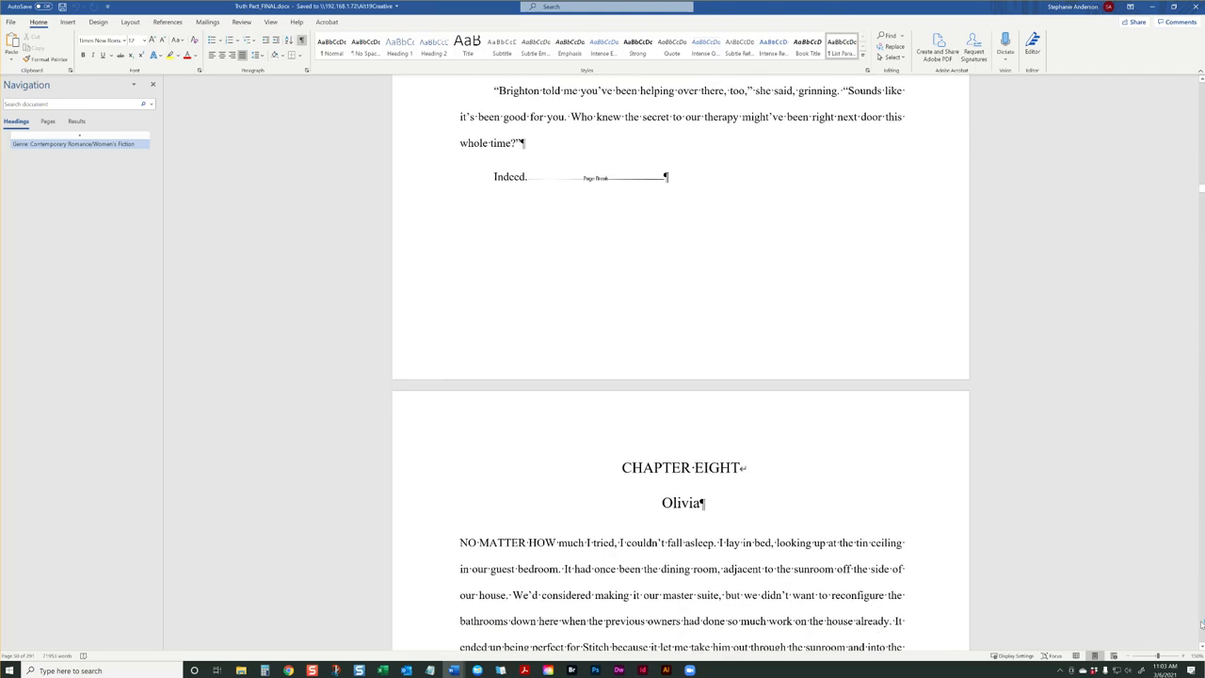
scroll(1201, 623, down, 20)
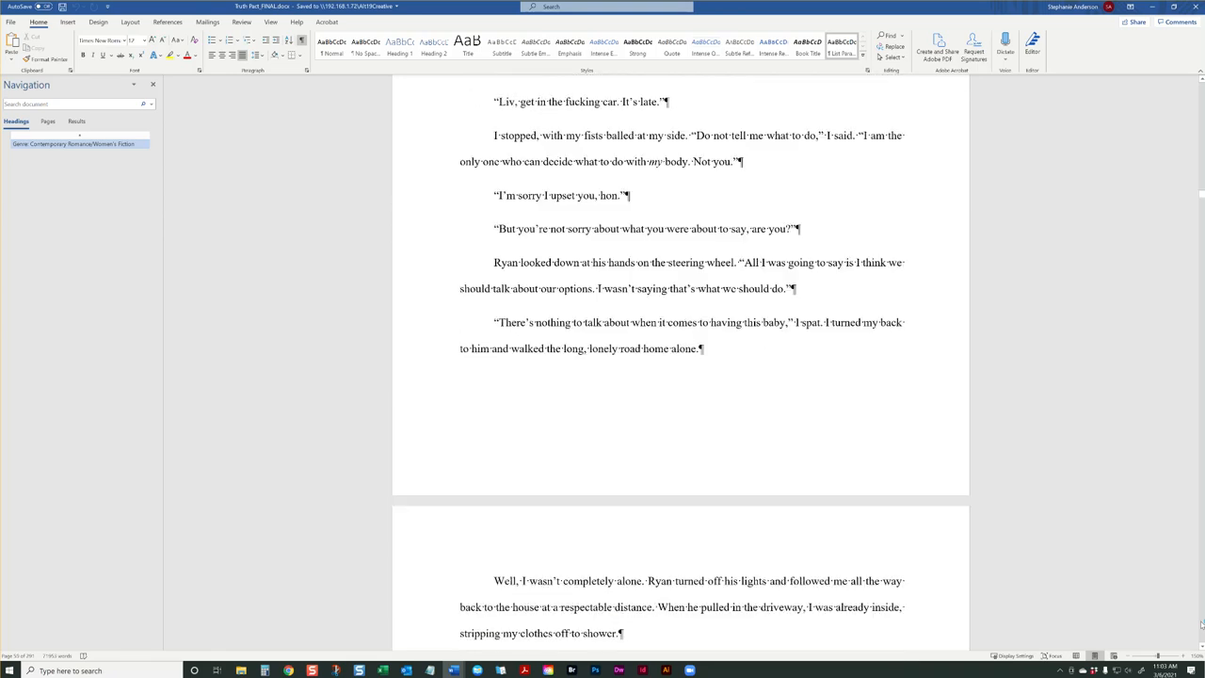
scroll(1202, 623, down, 20)
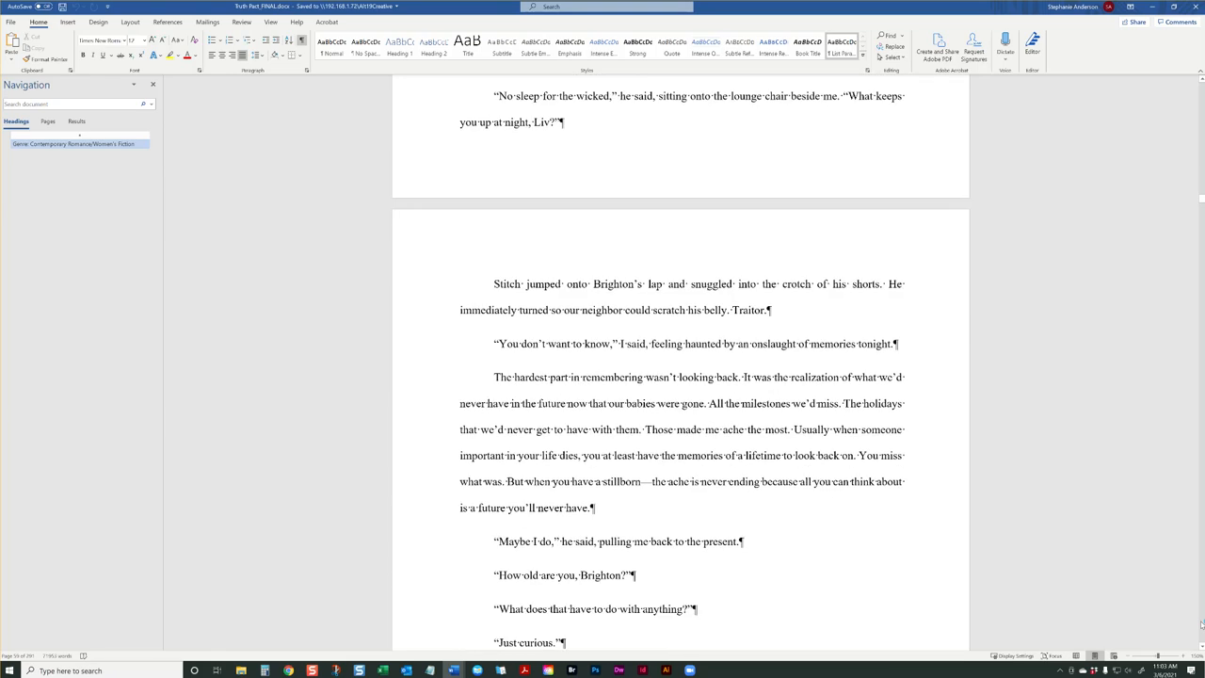
scroll(1202, 623, down, 20)
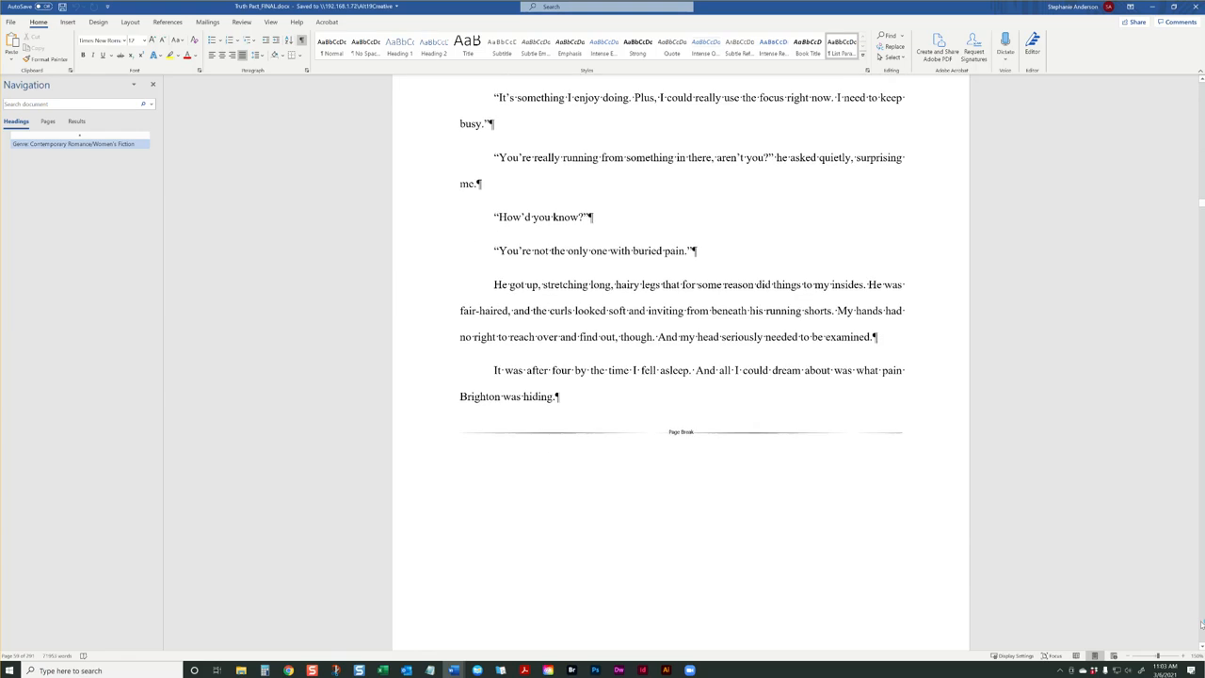
scroll(1202, 623, down, 20)
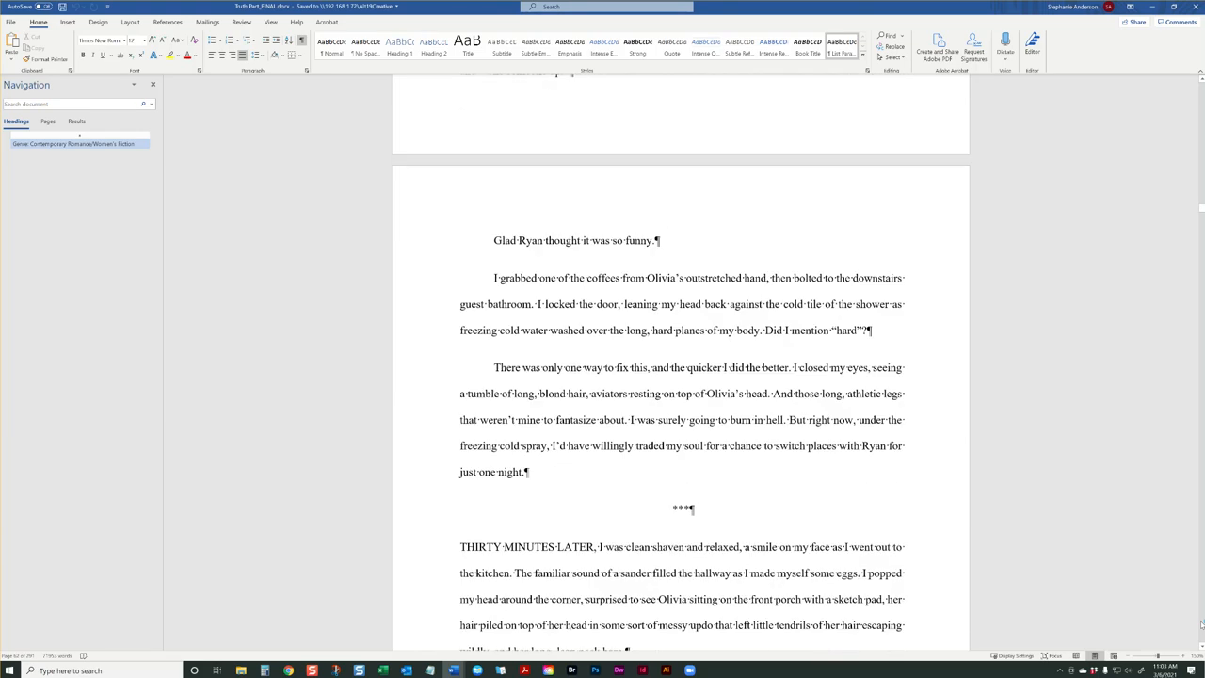
scroll(1201, 623, down, 20)
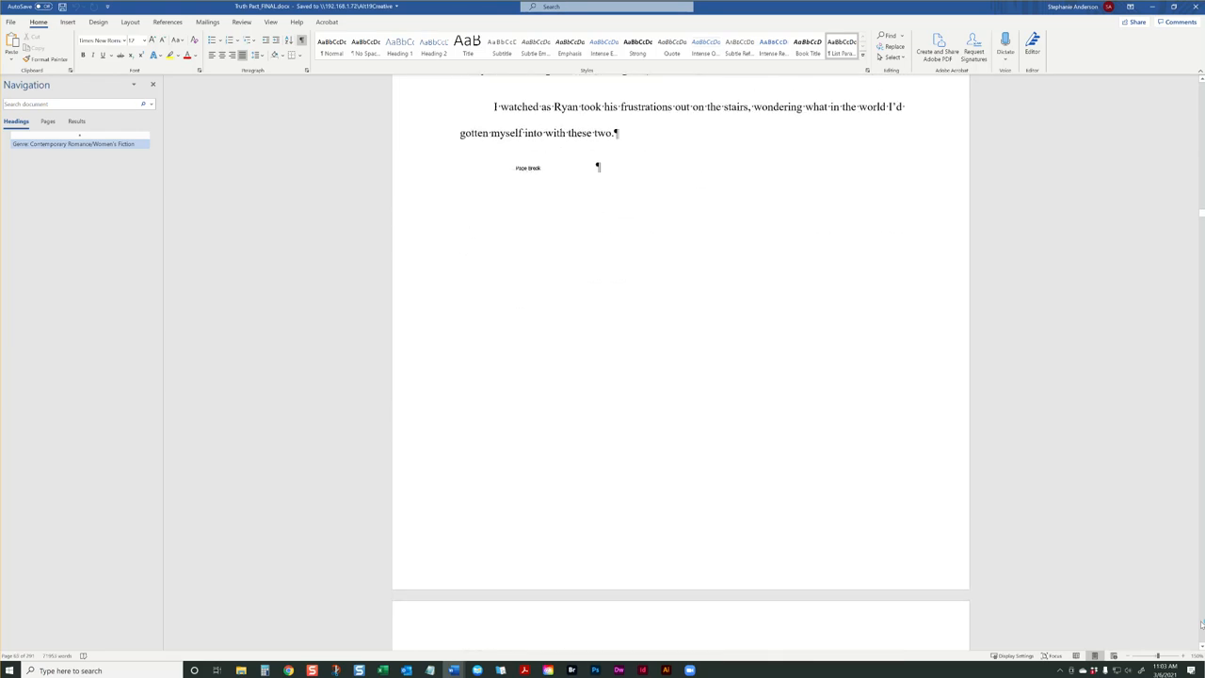
scroll(1201, 623, down, 20)
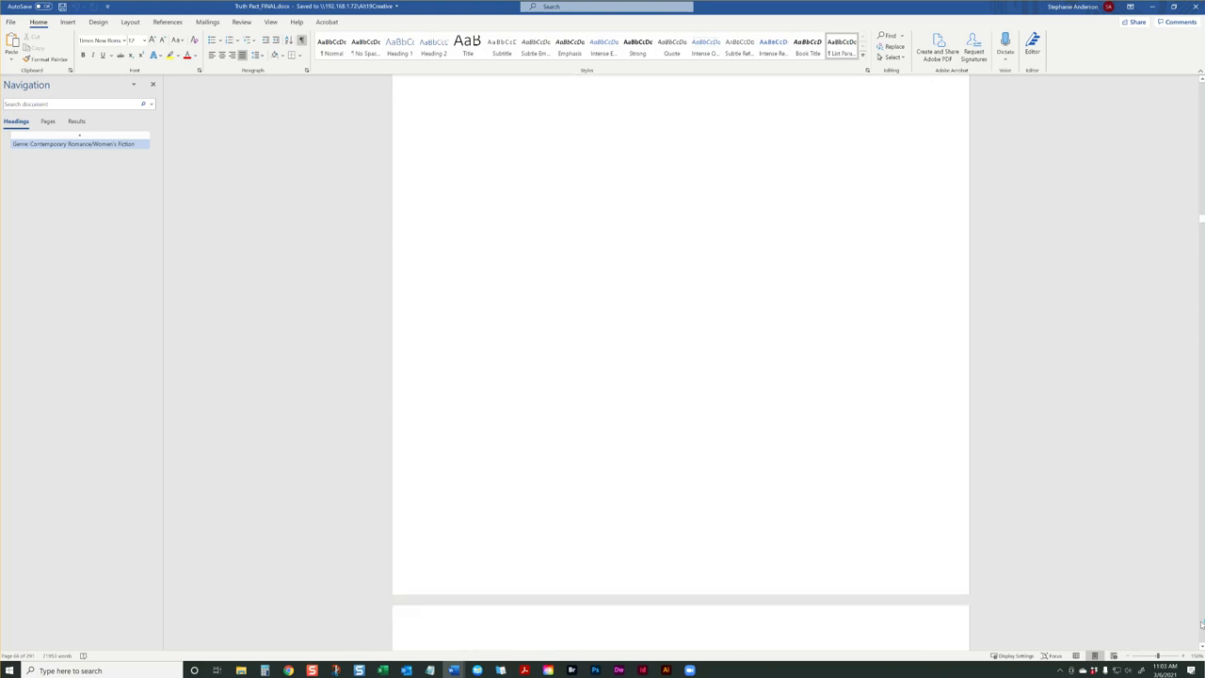
Find the italic passage beginning "Love, whether newly born" and select the sentence introducing it, "A passage caught my eye, and I nearly sobbed."
scroll(1201, 624, down, 15)
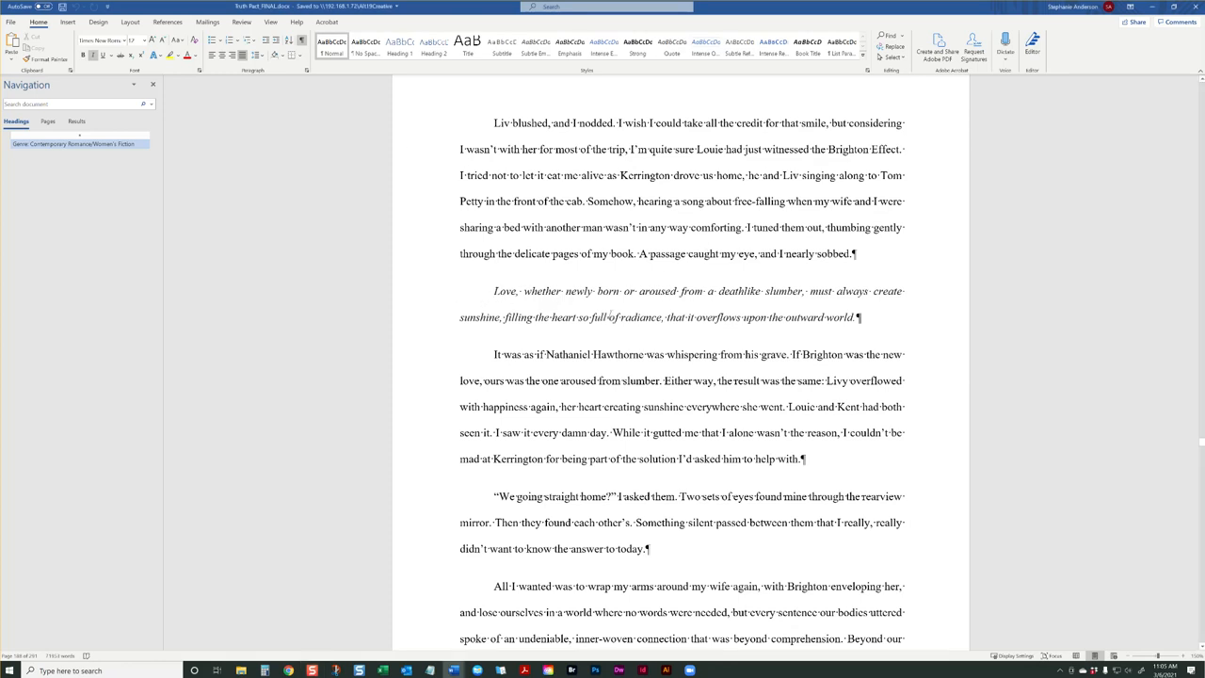
drag(640, 254, 865, 251)
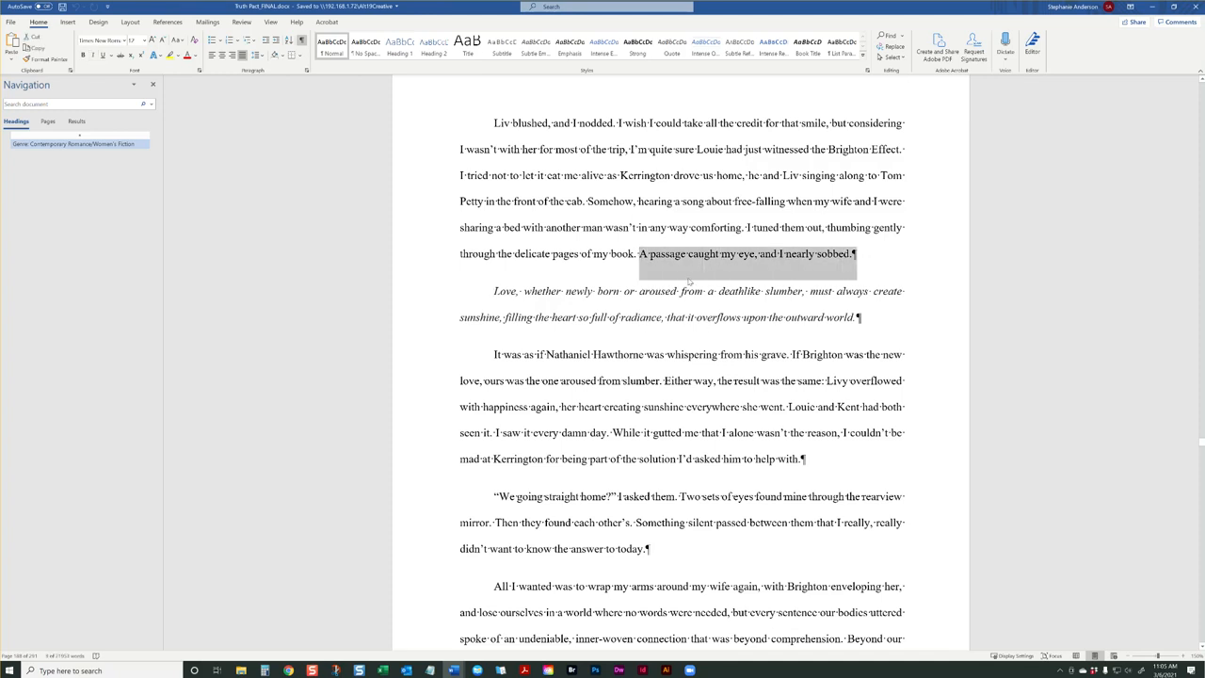
Enclose the italic passage beginning "Love, whether newly born" between a <FORMAT> tag and an <END FORMAT> tag
drag(565, 254, 745, 262)
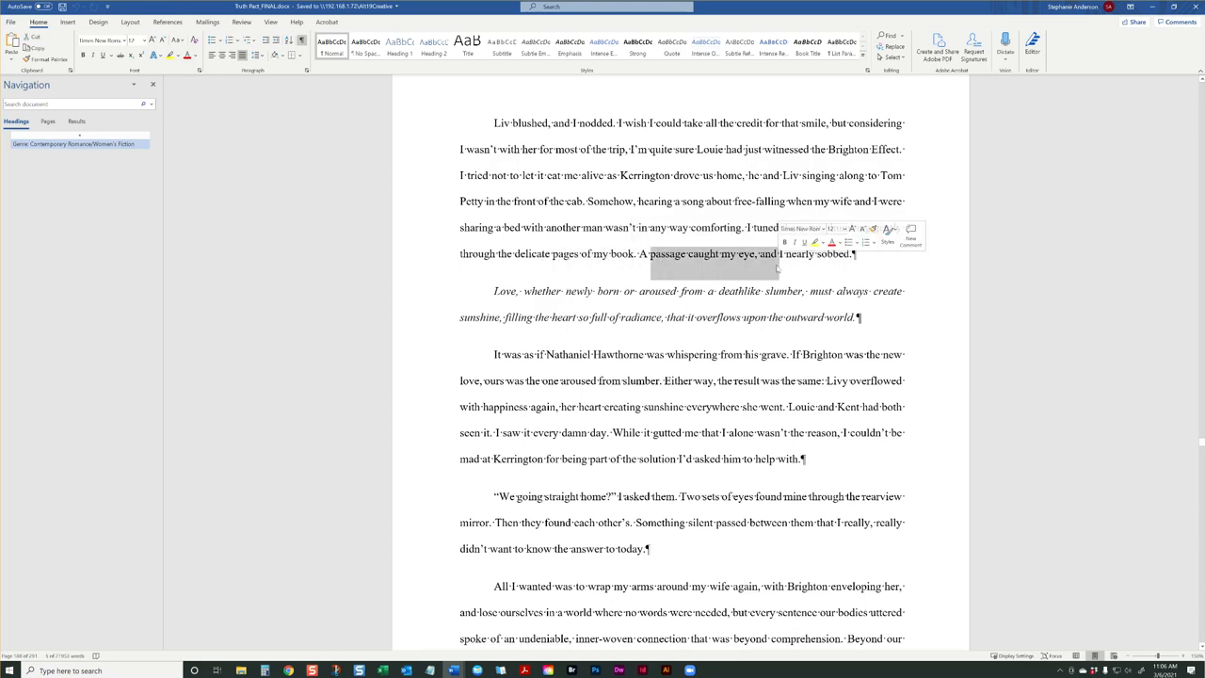
click(483, 290)
text(<FORMAT)
text(>)
text(<)
text(END FORMAT)
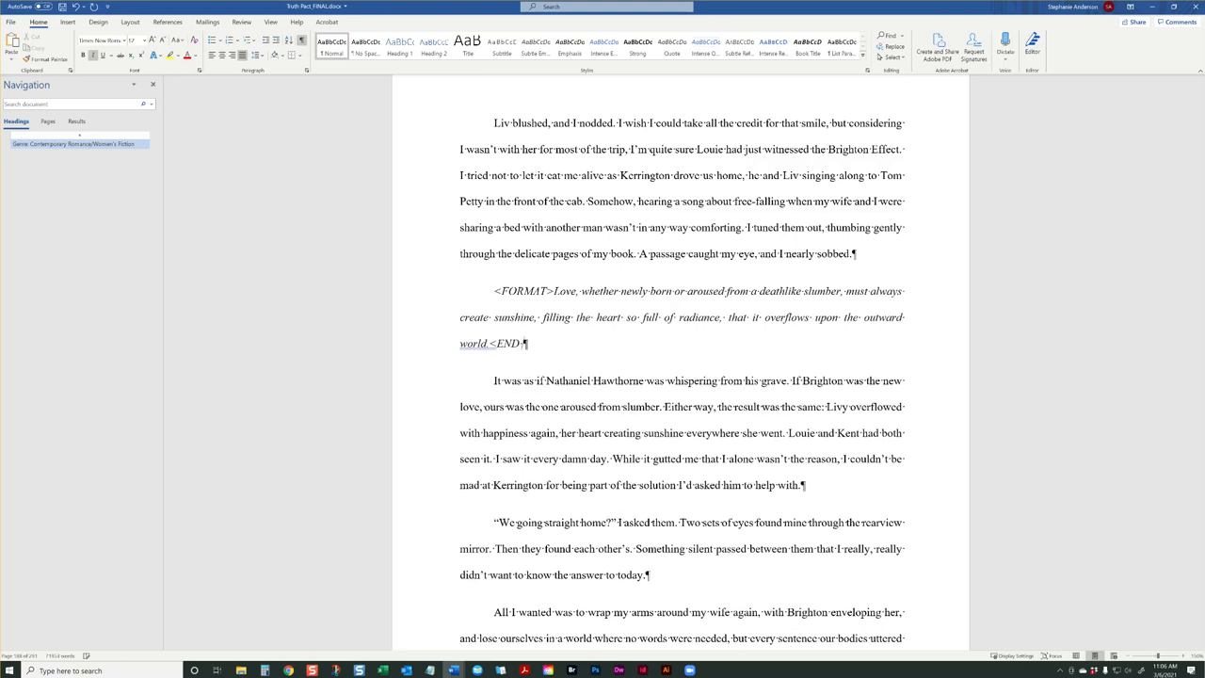
text(>)
Check the tagged italic passage by selecting it whole, its <FORMAT> and <END FORMAT> tags, and the text between them
drag(479, 285, 603, 341)
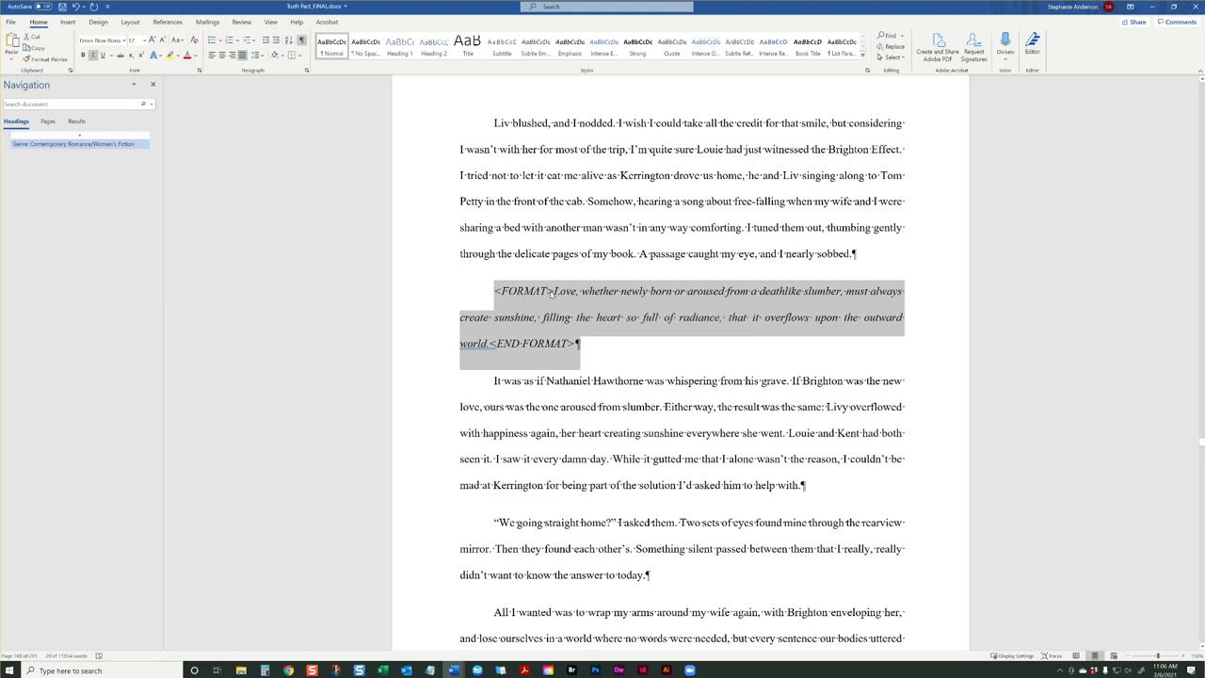
click(553, 292)
drag(554, 293, 492, 291)
click(642, 337)
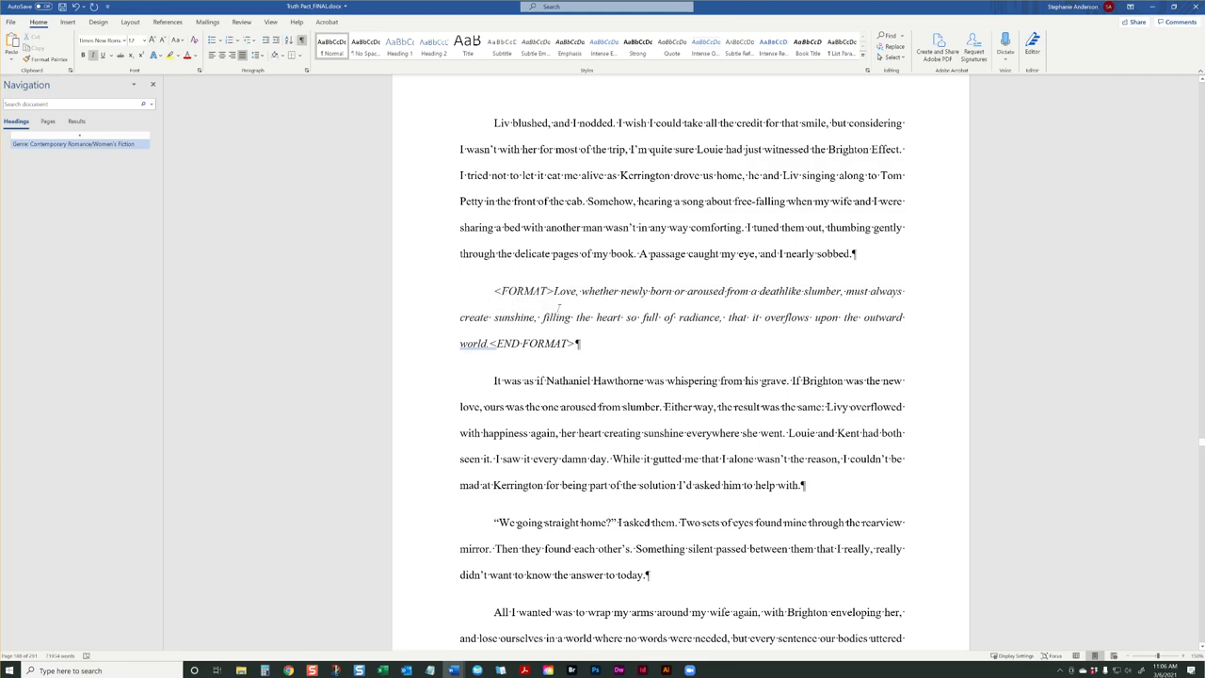
drag(577, 344, 496, 344)
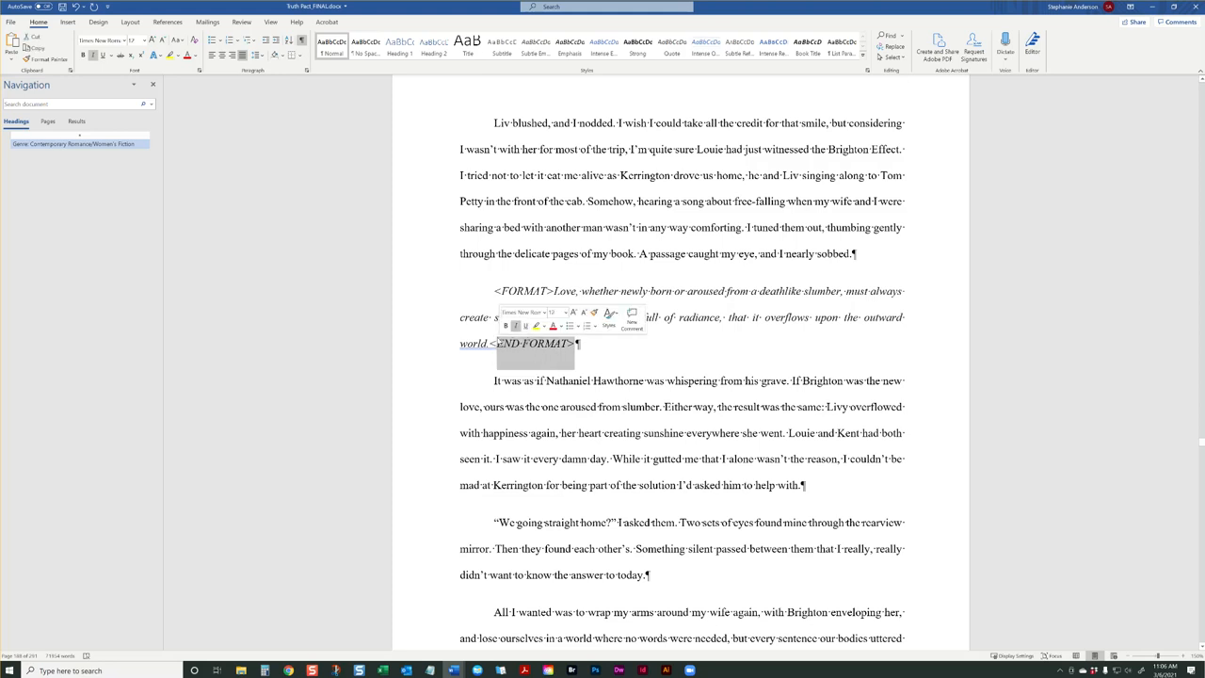
drag(494, 291, 553, 292)
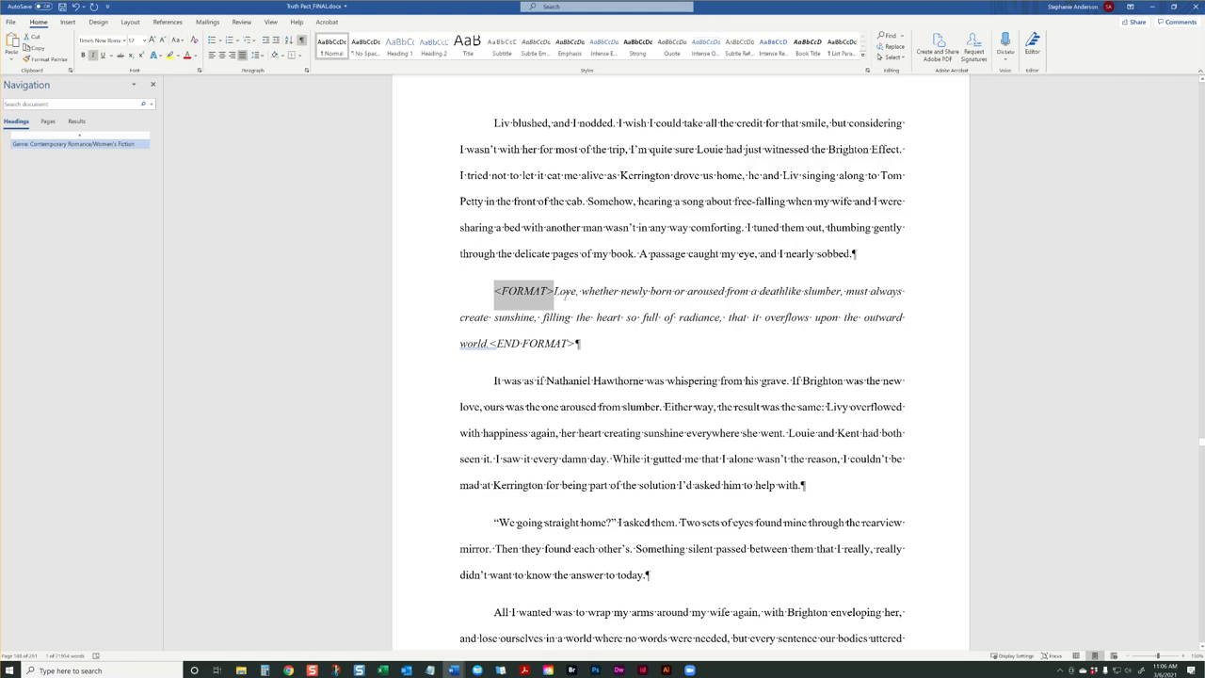
click(568, 295)
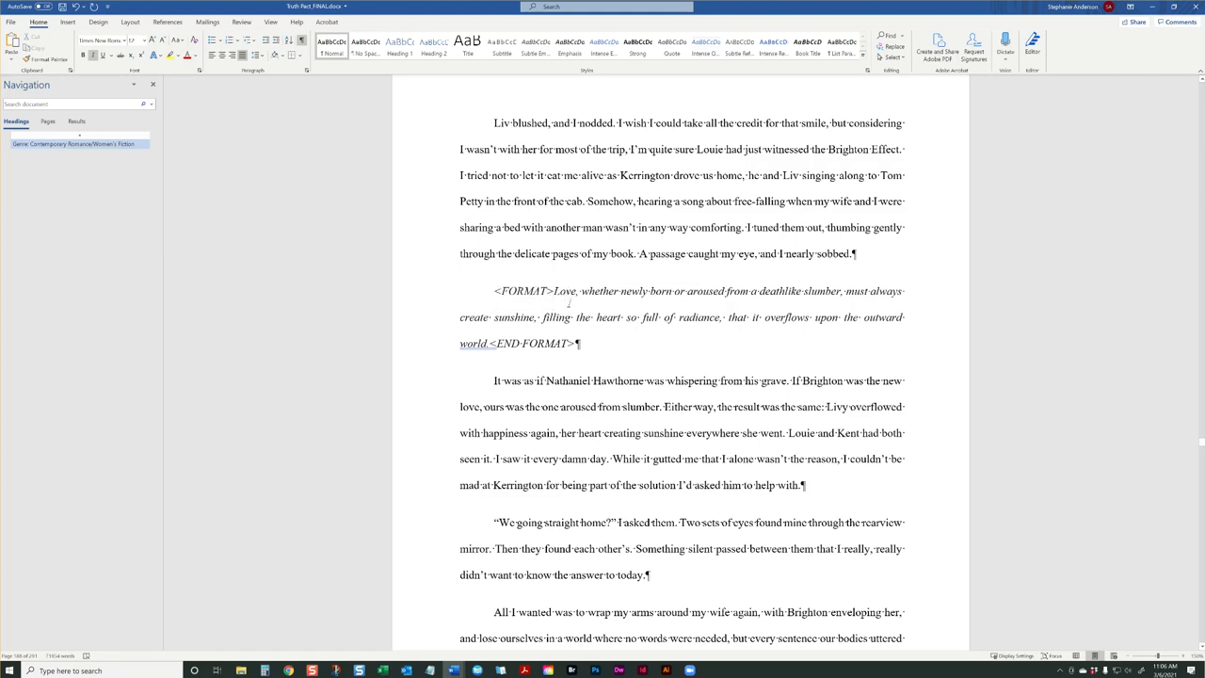
drag(555, 291, 622, 318)
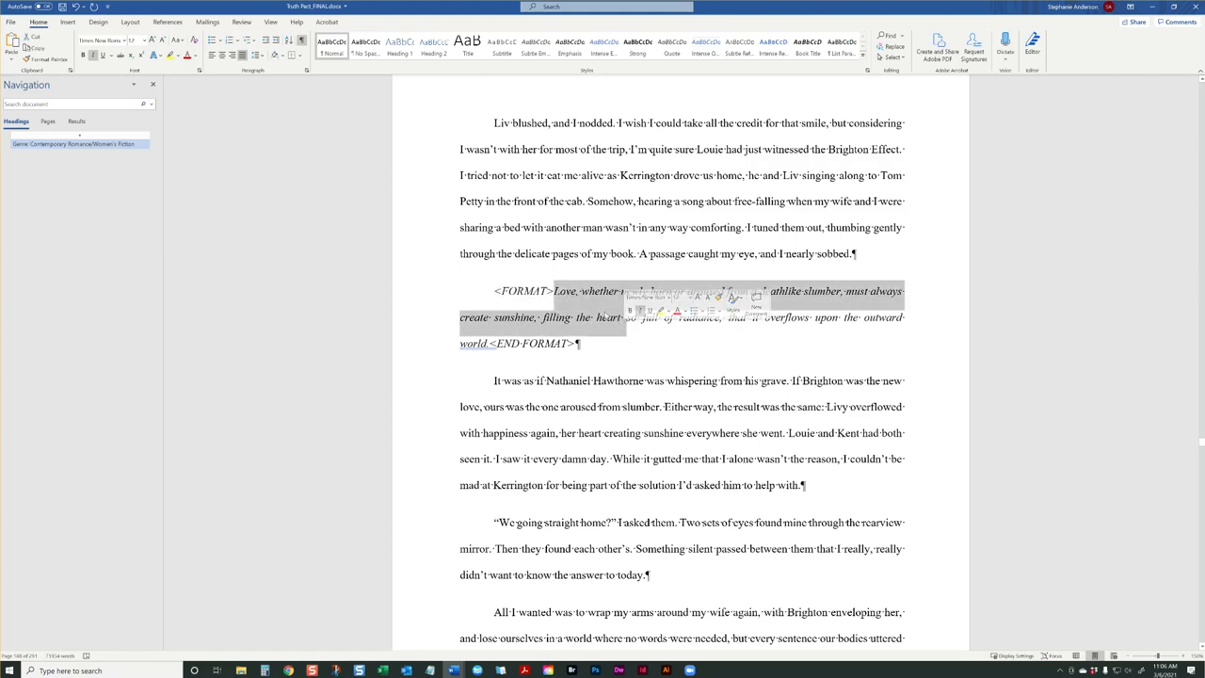
click(557, 296)
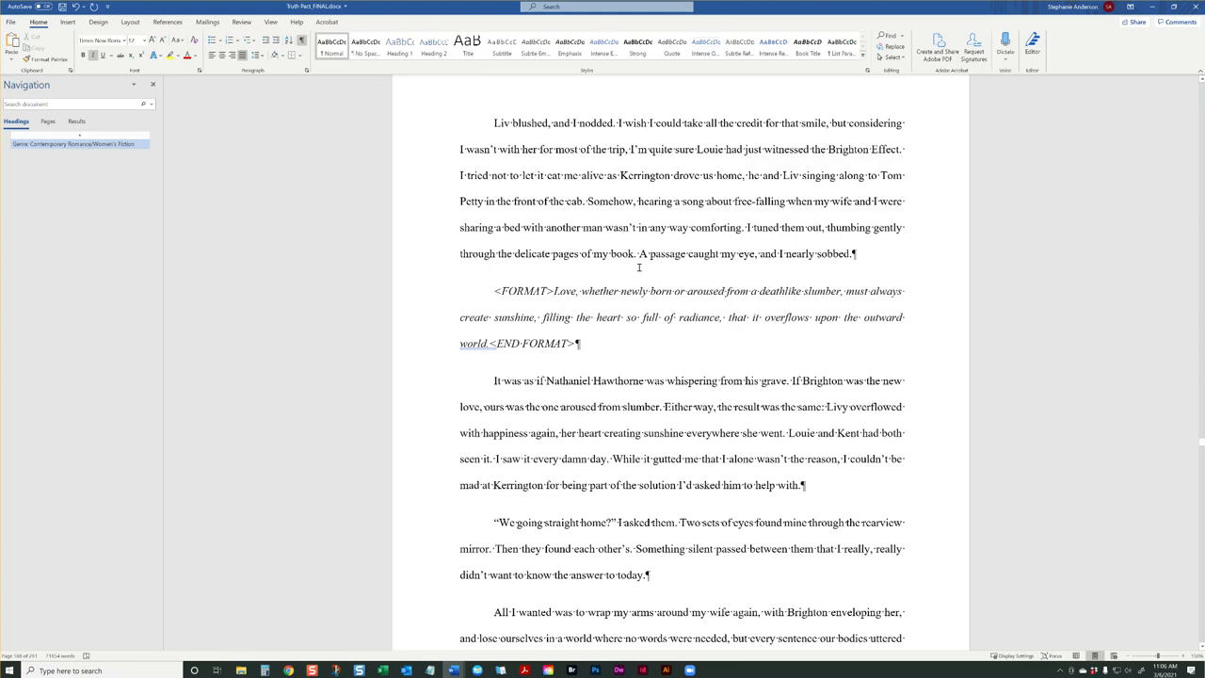
drag(548, 292, 495, 350)
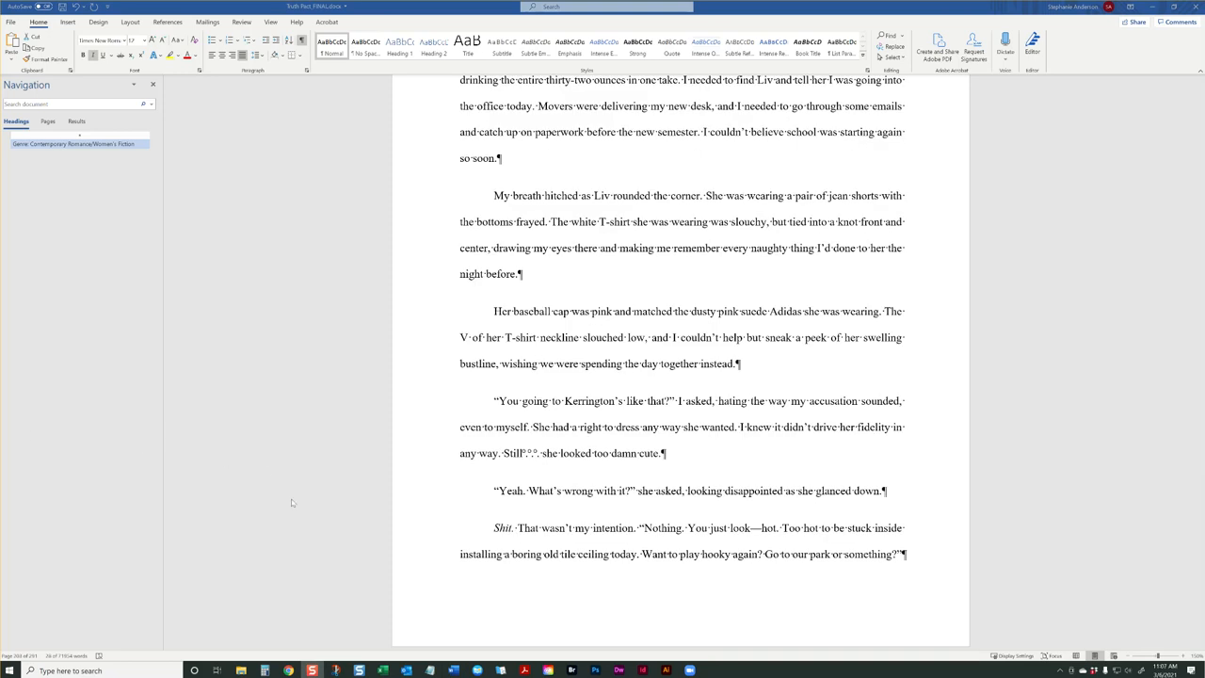
Examine up close the spaced ellipsis after "Still" in "she looked too damn cute," selecting its periods and nonbreaking spaces
drag(545, 454, 524, 454)
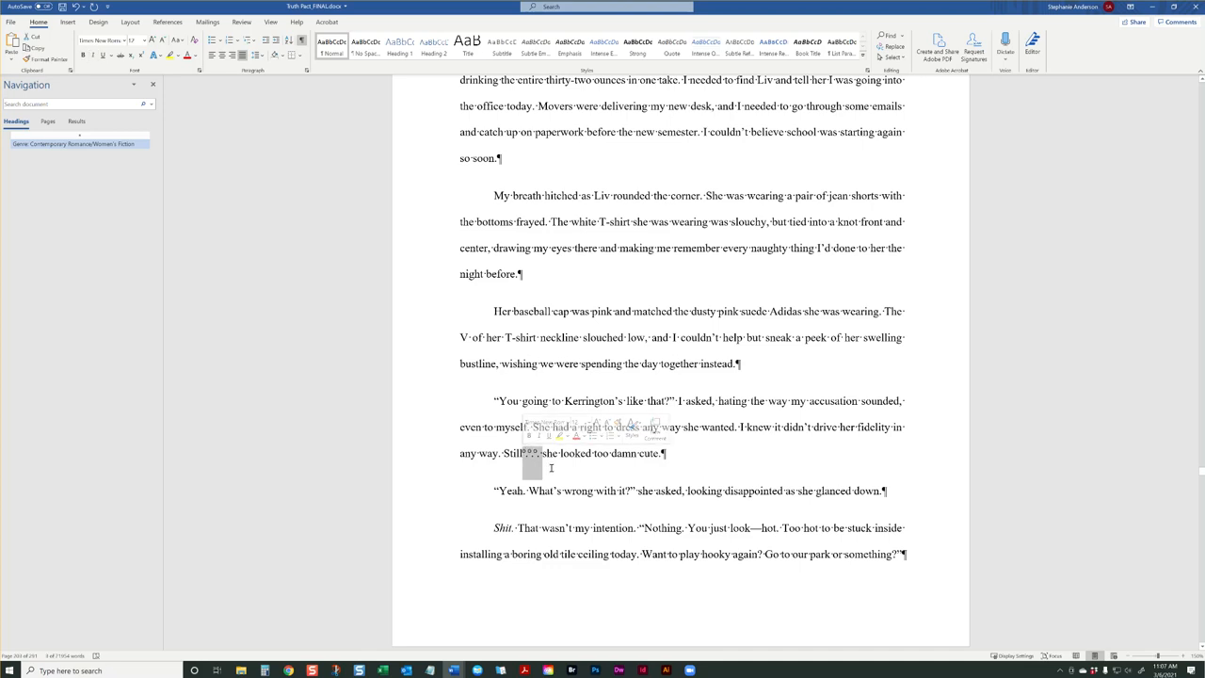
scroll(541, 463, up, 5)
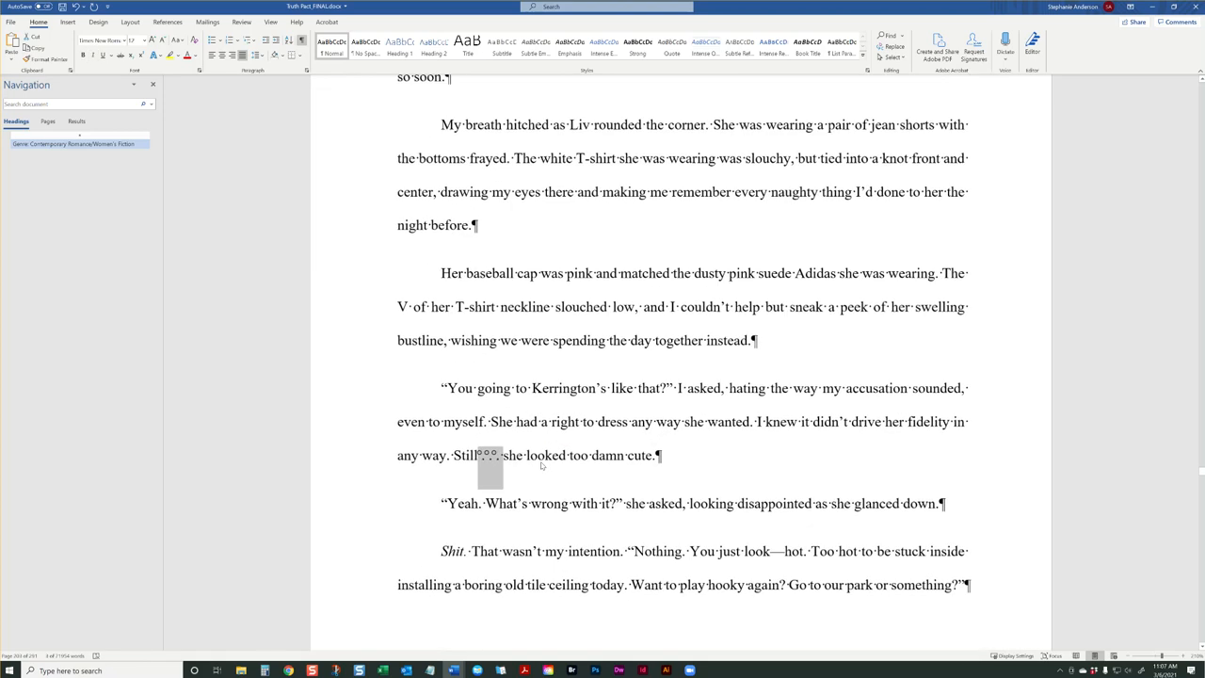
scroll(544, 462, up, 4)
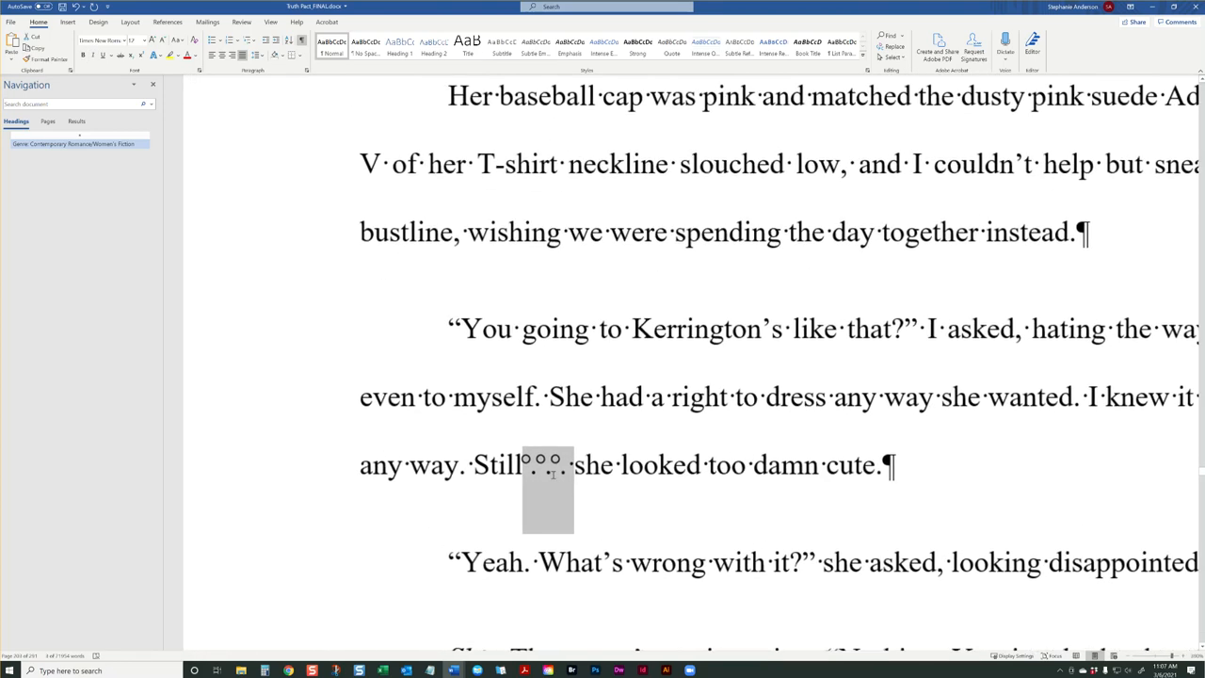
click(543, 465)
mouse_move(522, 468)
mouse_down()
mouse_move(568, 470)
mouse_move(523, 468)
mouse_up()
click(586, 490)
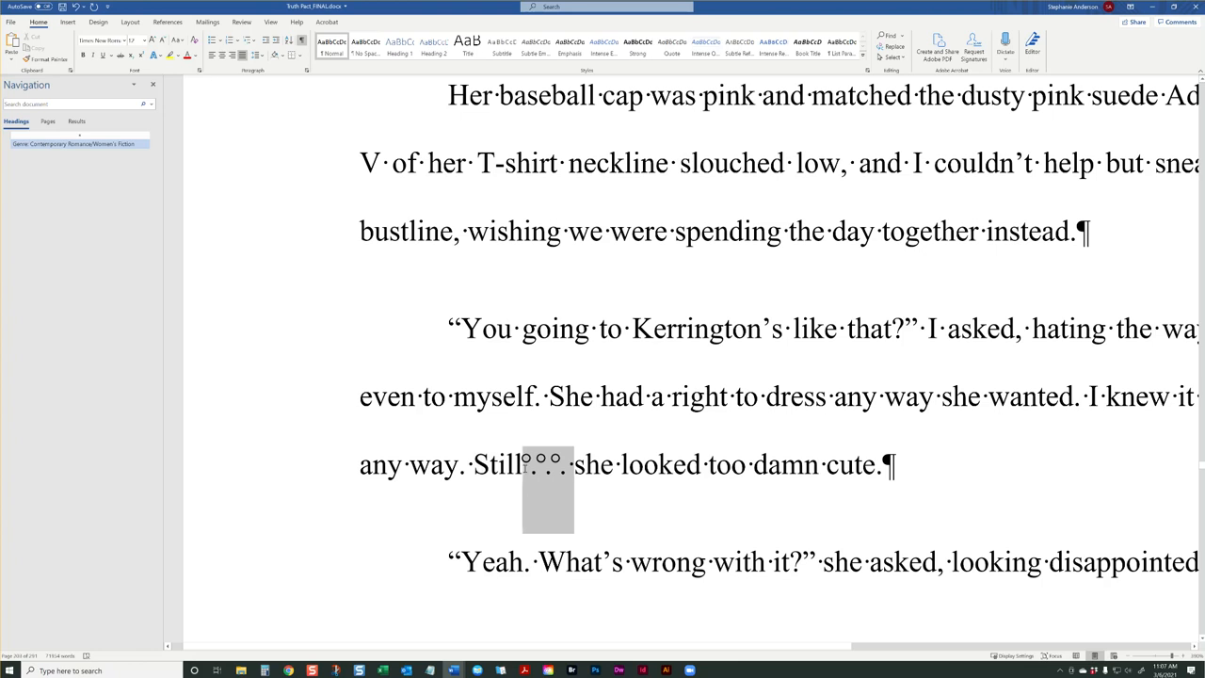
click(524, 466)
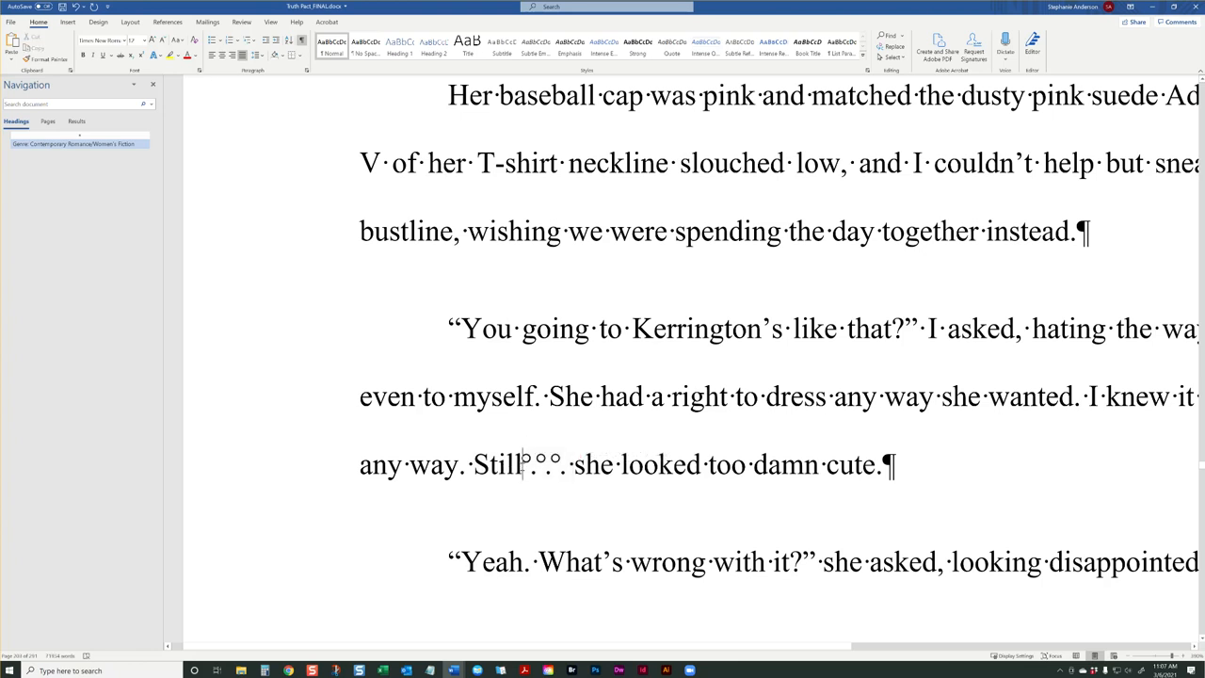
drag(530, 468, 574, 468)
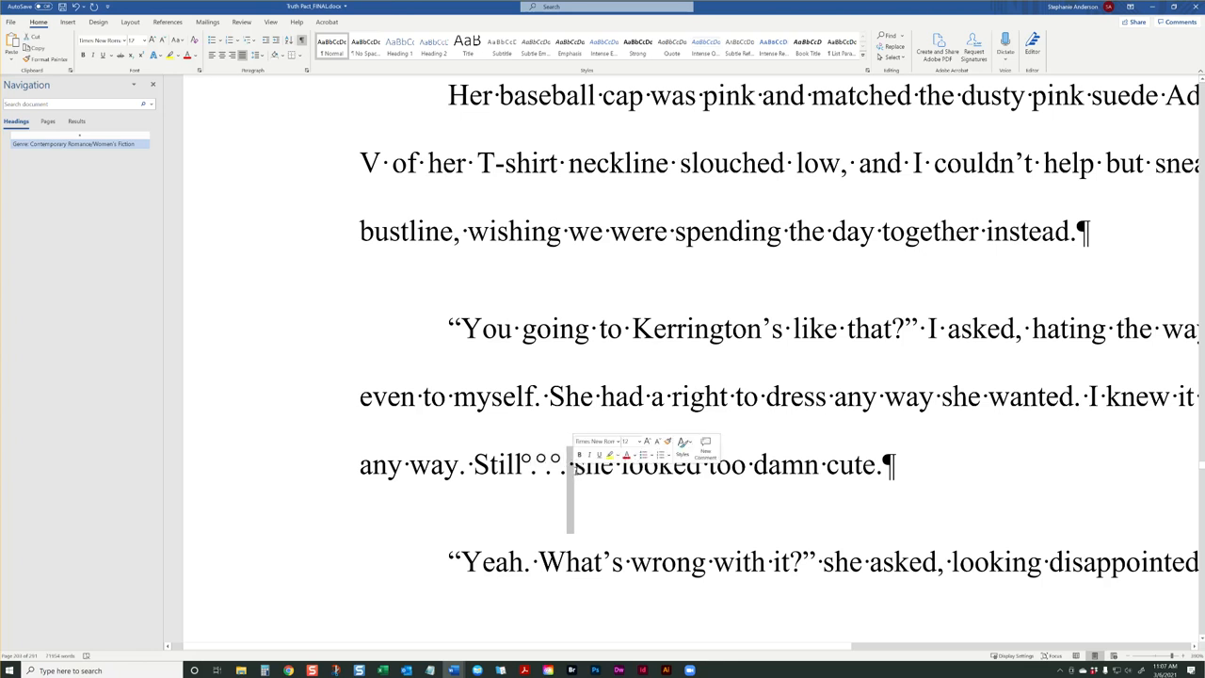
drag(577, 468, 524, 467)
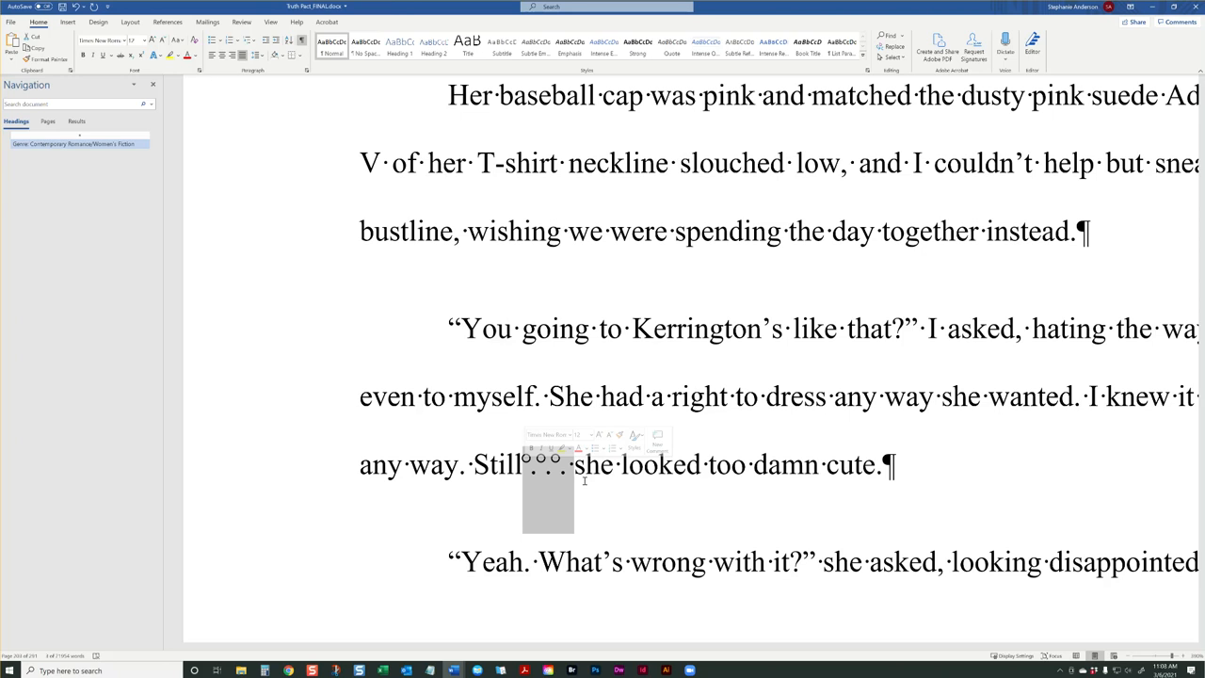
click(584, 482)
Inspect the regular space following the ellipsis and select the word "Still" to see how it attaches to the periods
ctrl+scroll(612, 481, down, 5)
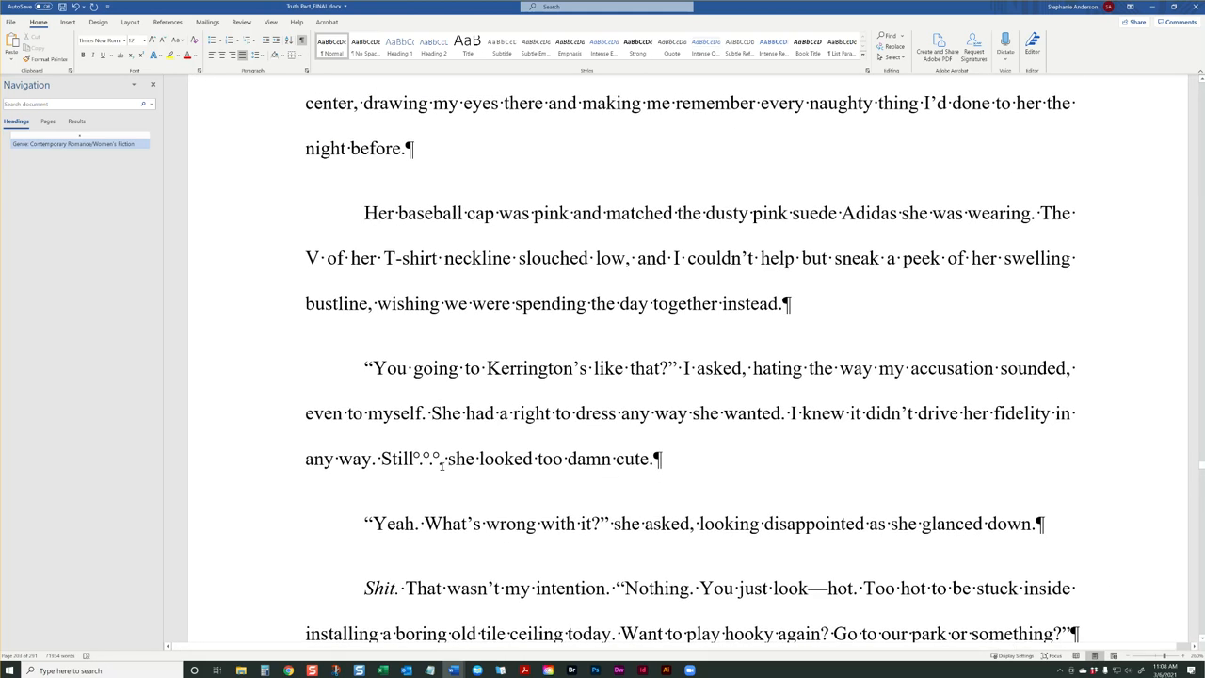
mouse_move(448, 464)
mouse_down()
mouse_move(384, 463)
mouse_move(447, 462)
mouse_up()
click(415, 461)
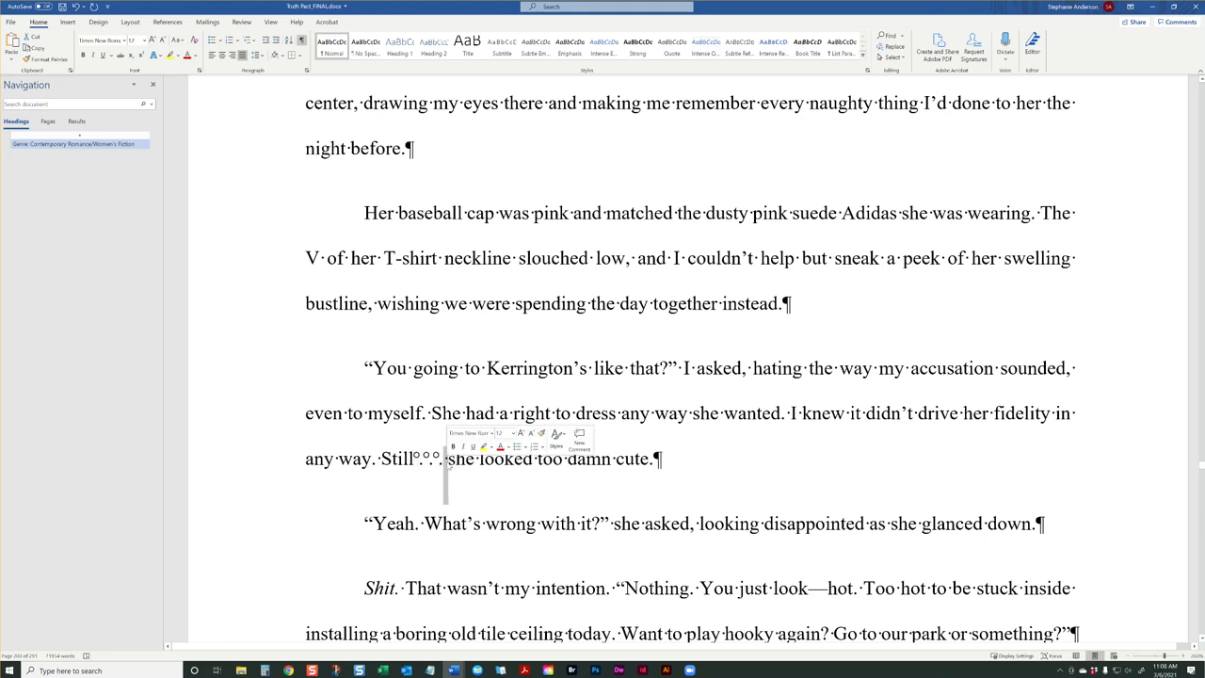
double_click(418, 461)
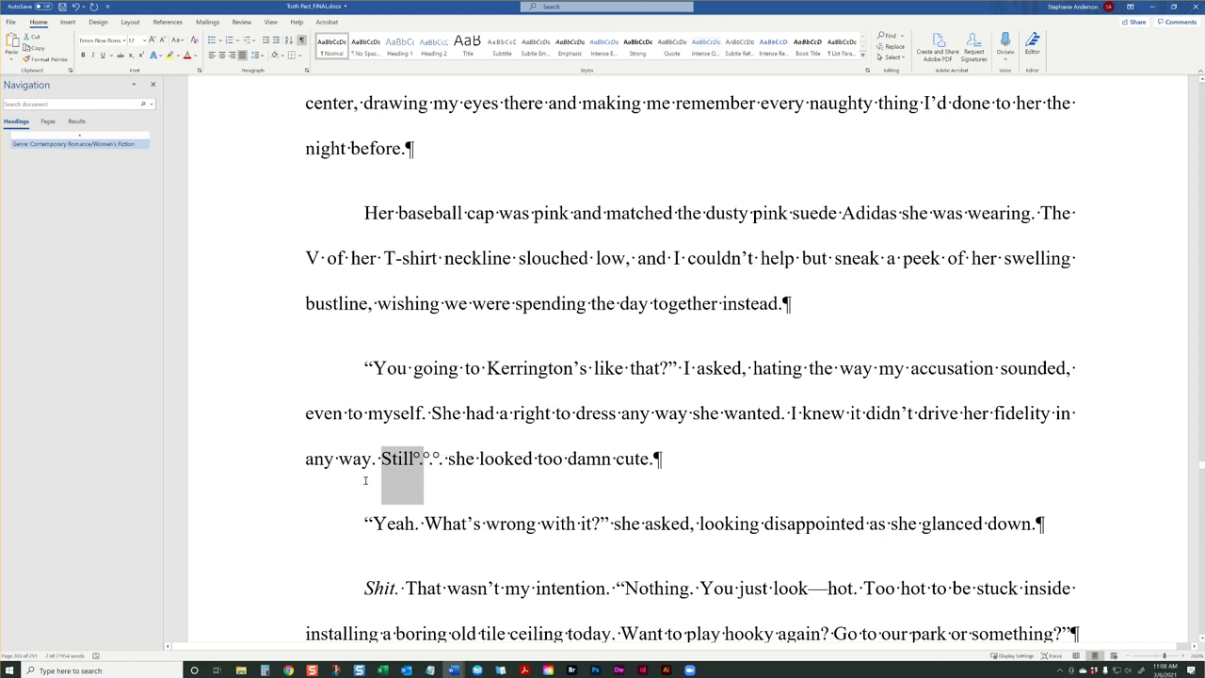
double_click(391, 462)
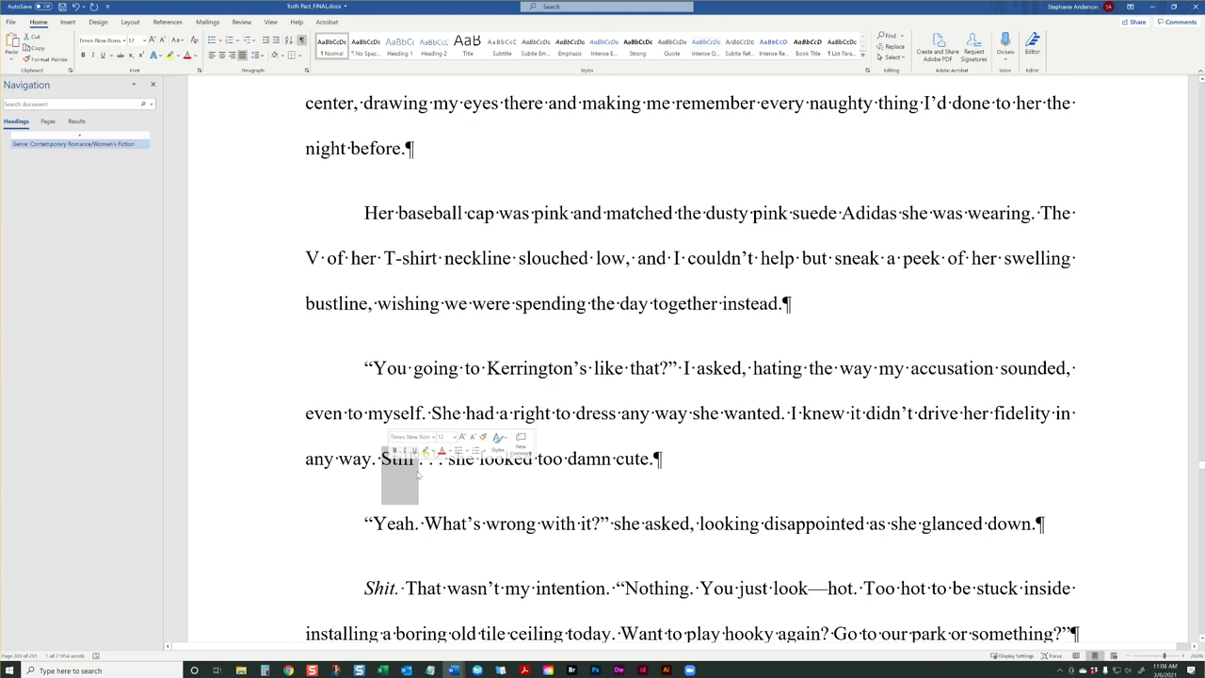
Select the em dash between "look" and "hot" in the paragraph beginning "Shit. That wasn't my intention."
scroll(477, 487, down, 4)
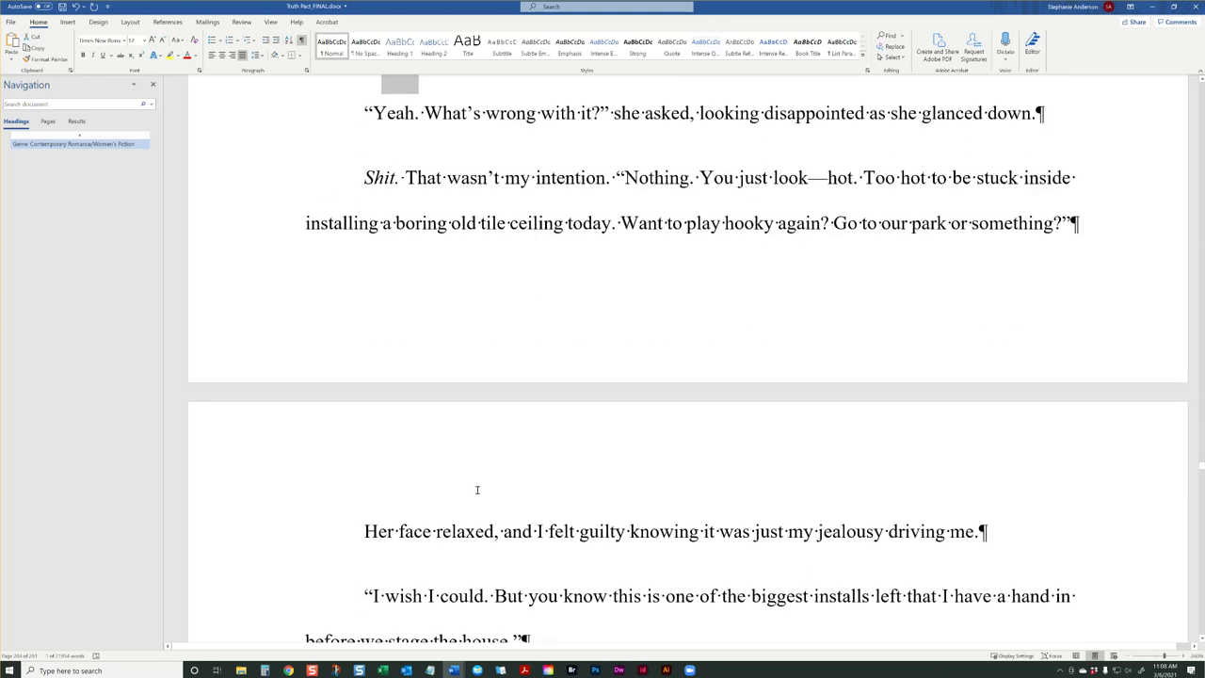
click(478, 489)
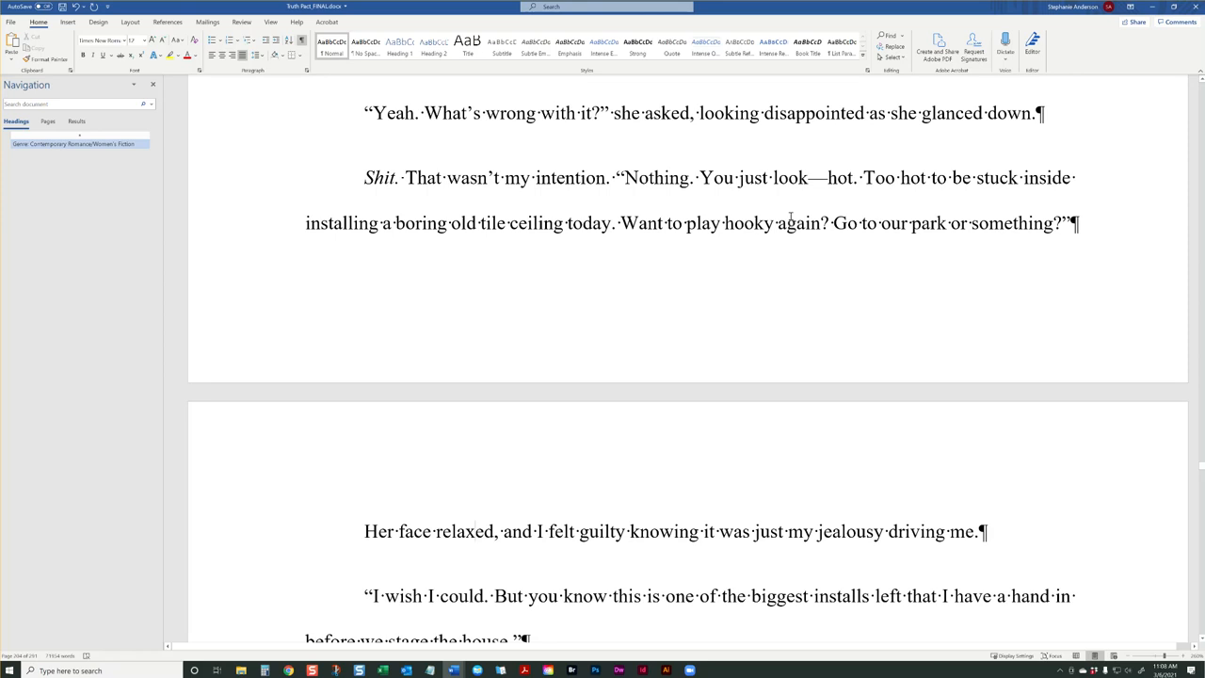
drag(828, 178, 805, 178)
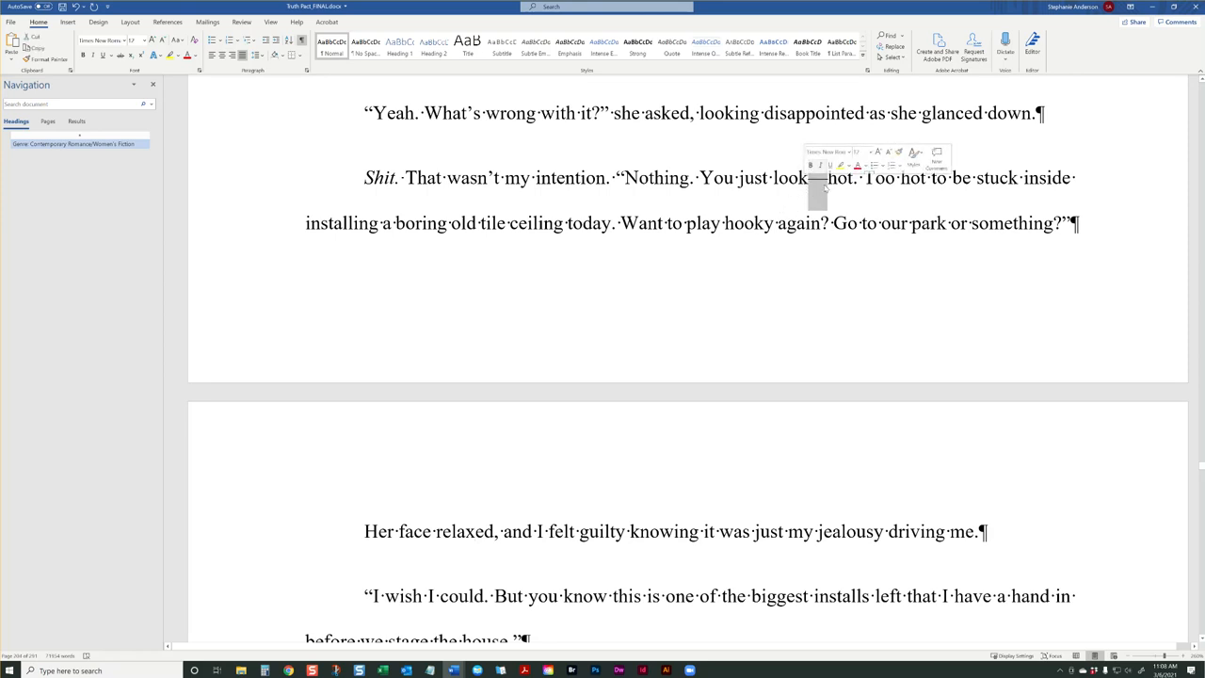
Try a hyphen with spaces after the em dash in "look—hot", and remove the added characters
click(827, 181)
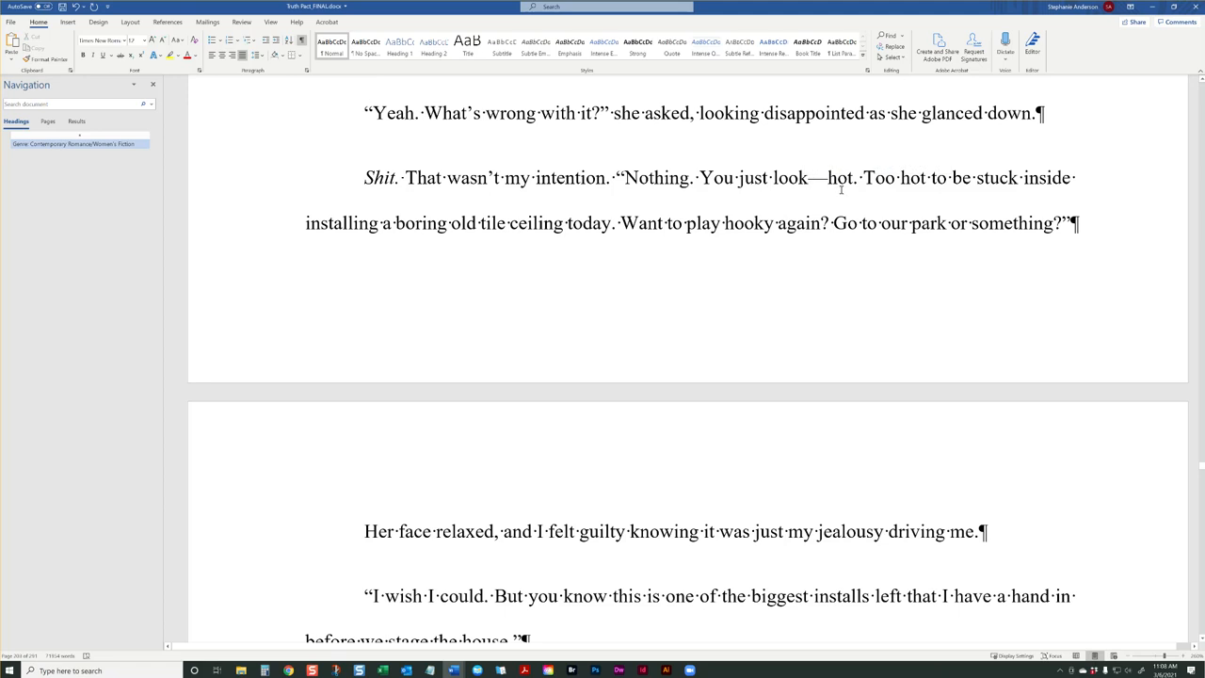
text(-)
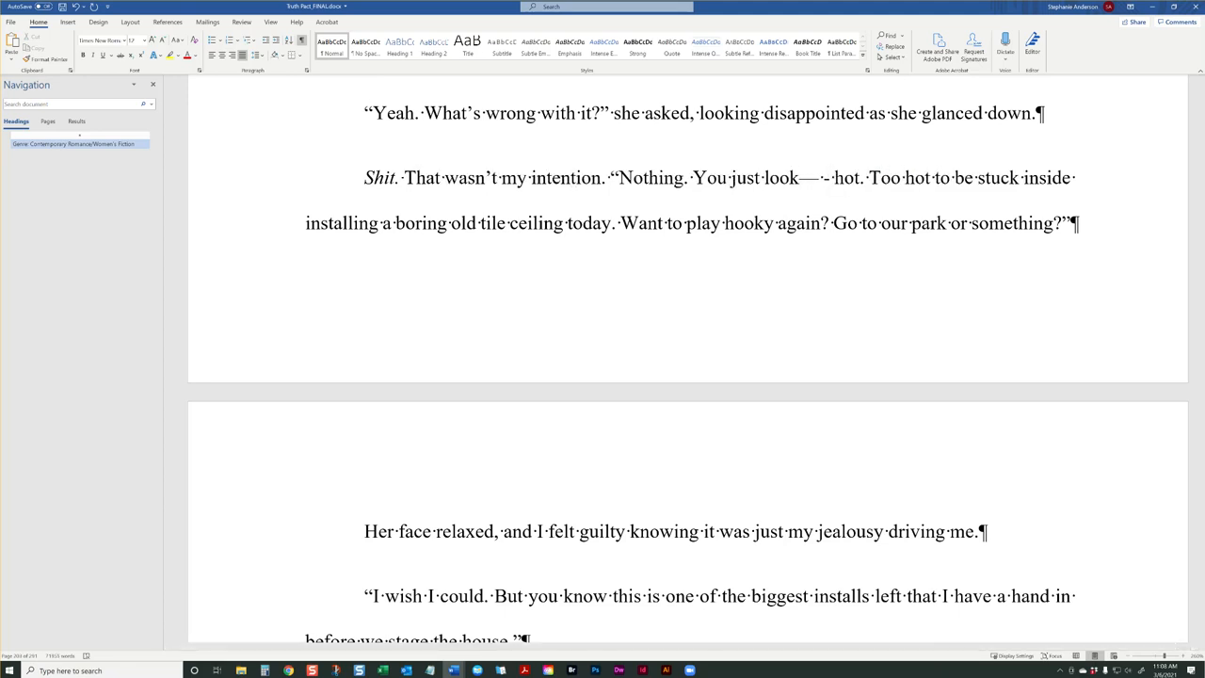
key(BackSpace)
key(BackSpace)
key(BackSpace)
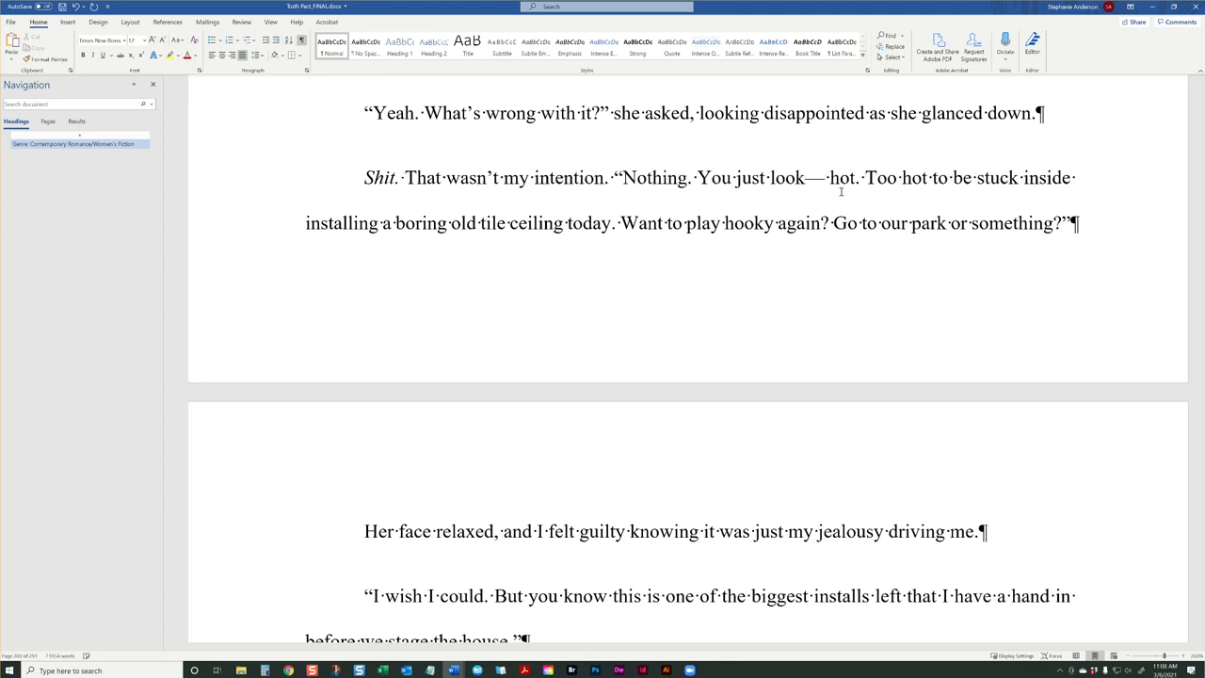
key(BackSpace)
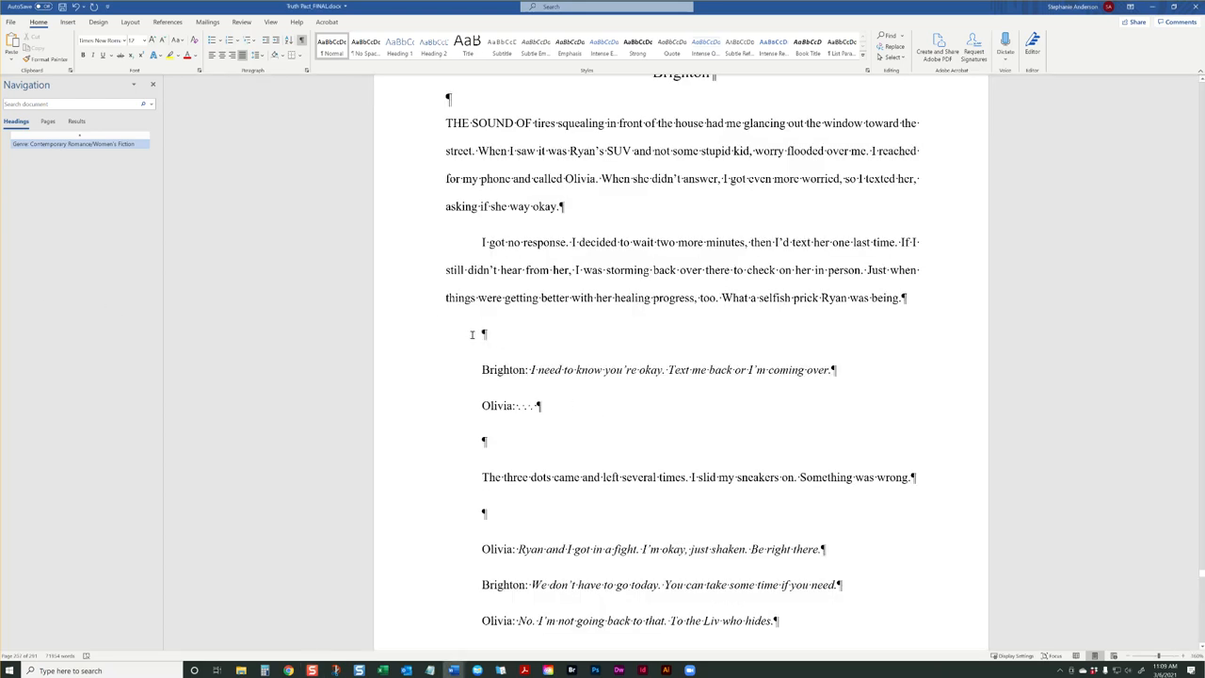
Insert a <FORMAT> tag on the blank line before the text-message exchange that starts "I need to know you're okay."
drag(482, 355, 522, 374)
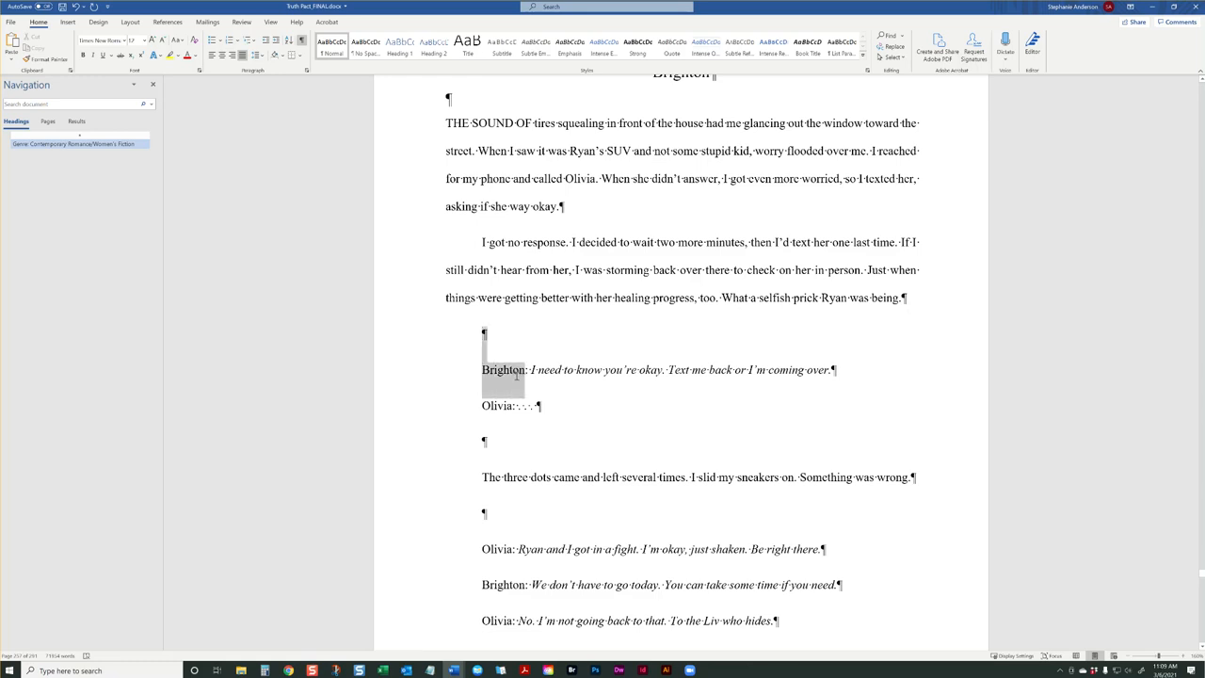
click(494, 339)
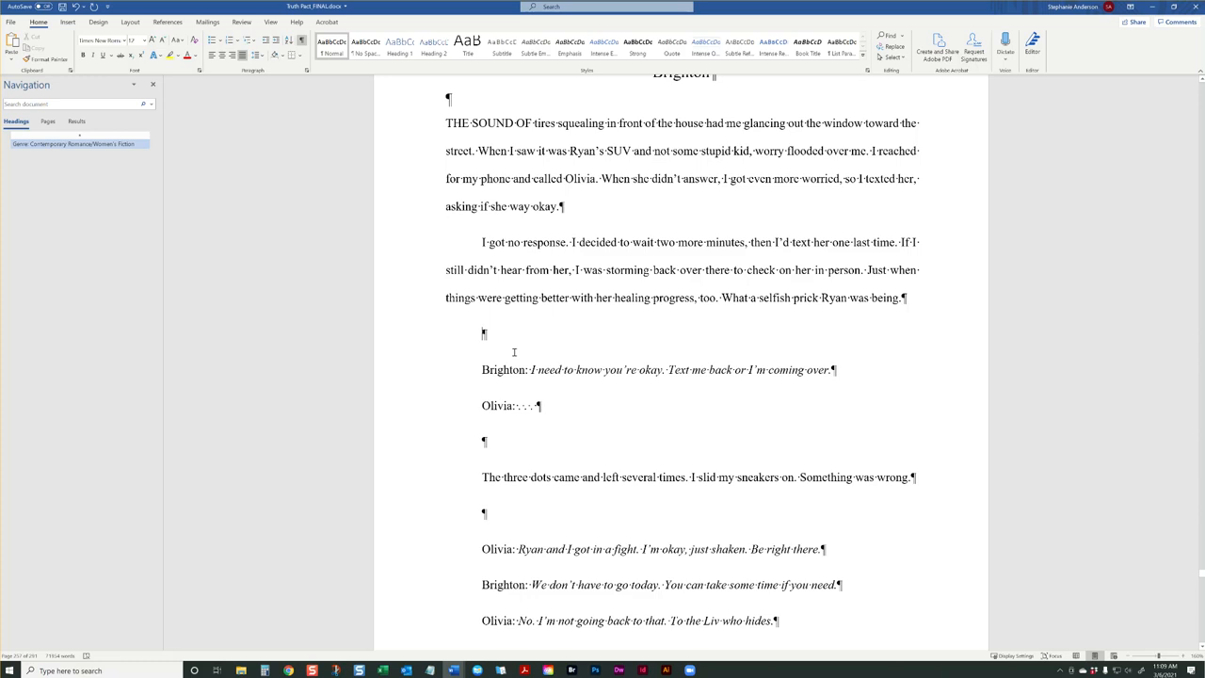
text(<FORMAT>)
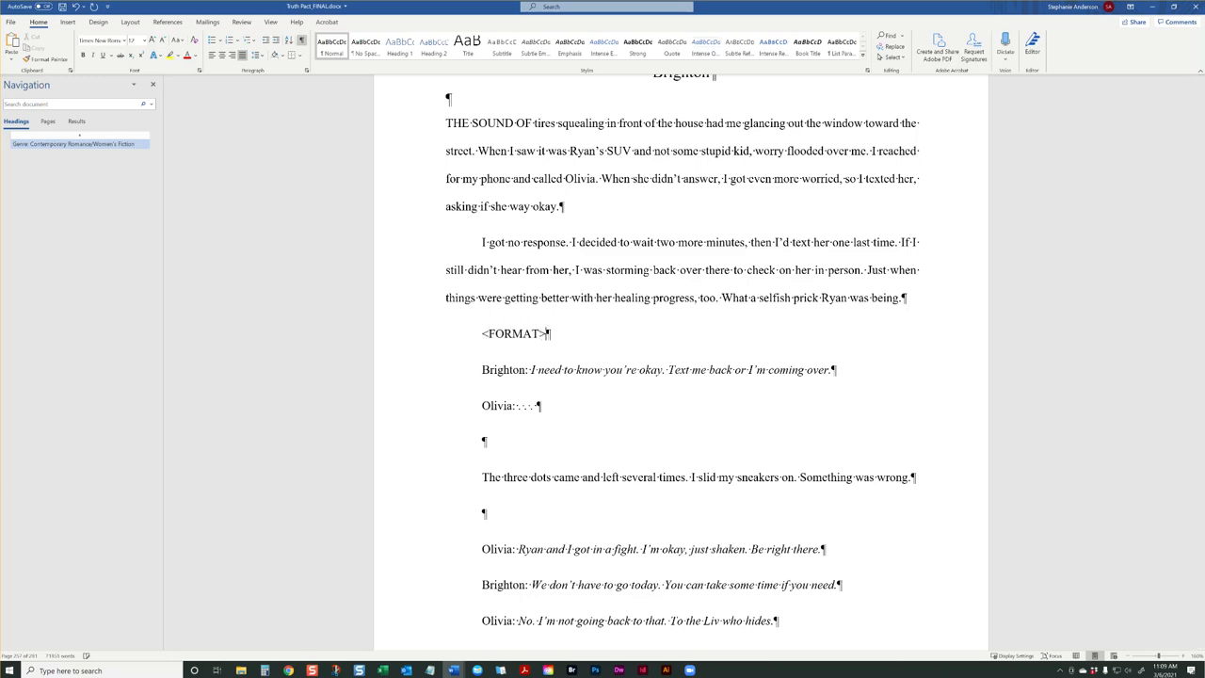
Check the first messages' sender labels and colons below the tag, and select the <FORMAT> line
click(498, 436)
drag(518, 409, 525, 368)
click(533, 367)
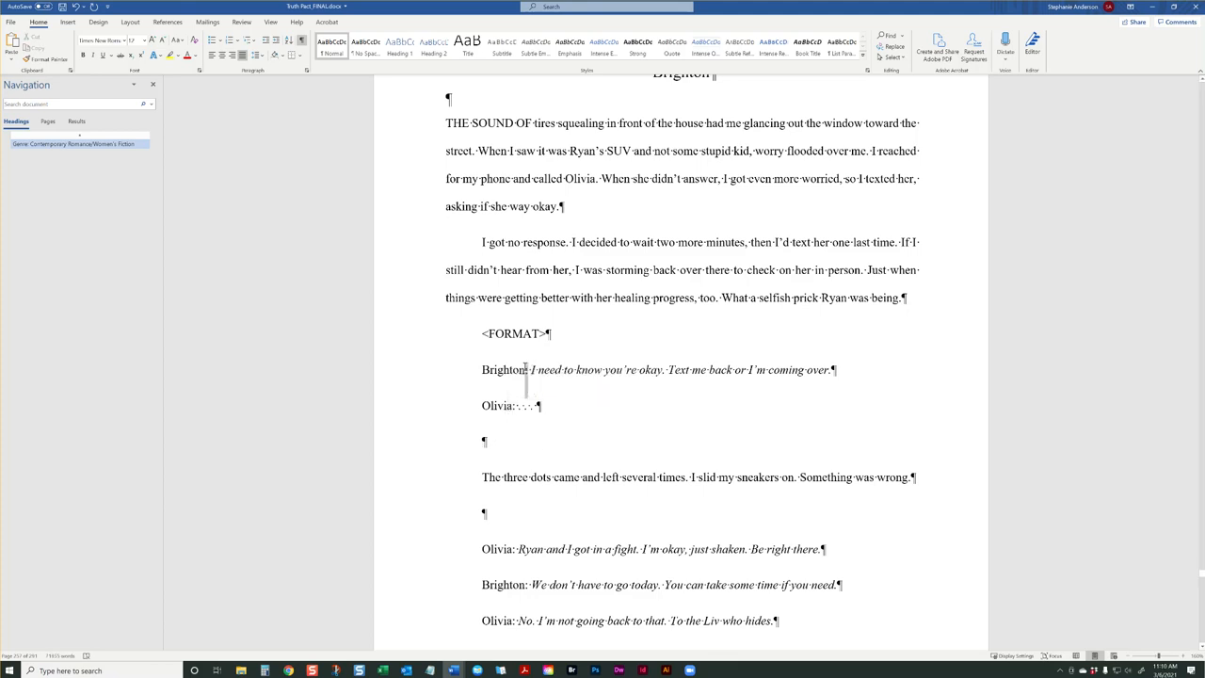
click(428, 352)
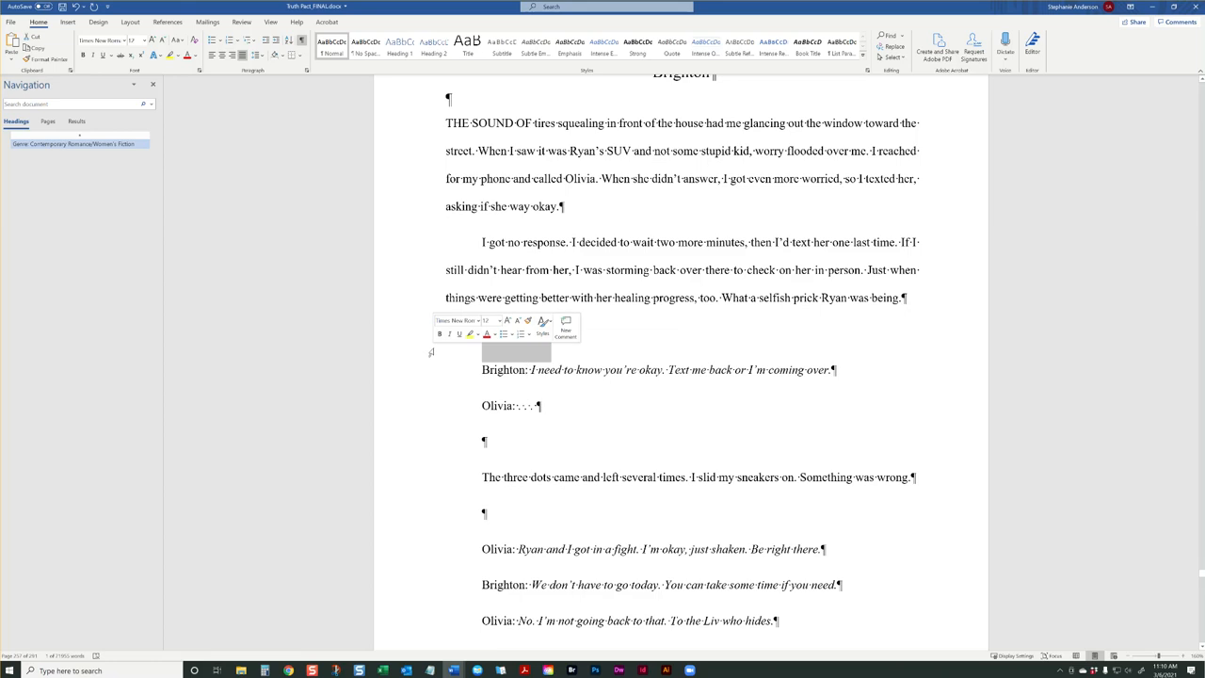
click(527, 369)
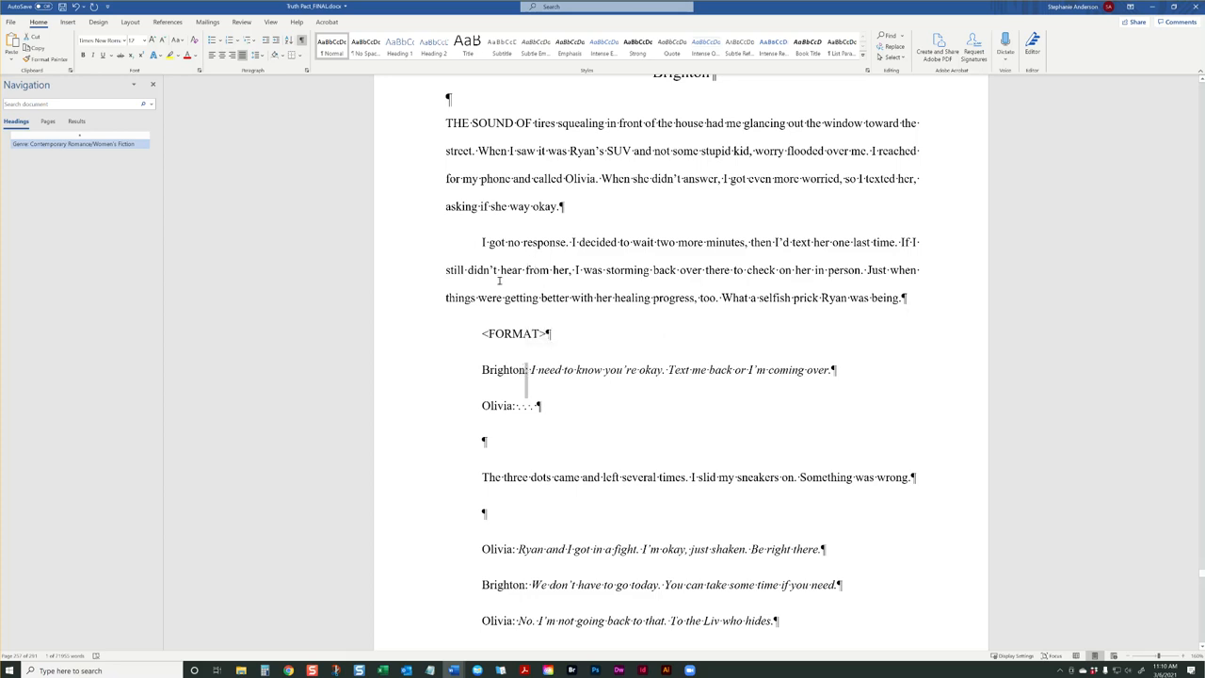
click(450, 273)
double_click(527, 370)
click(430, 333)
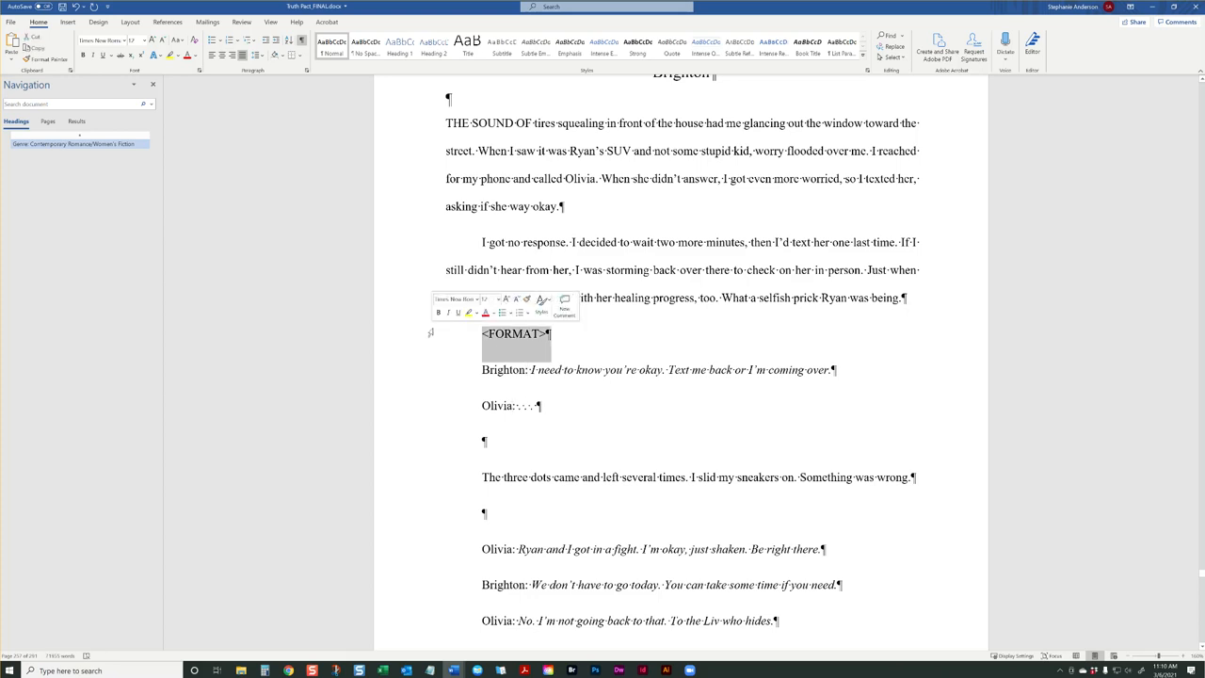
Delete the <FORMAT> line above the text messages and check the colon after a sender label in the exchange
key(Delete)
scroll(466, 405, down, 3)
scroll(465, 405, down, 4)
scroll(504, 404, up, 3)
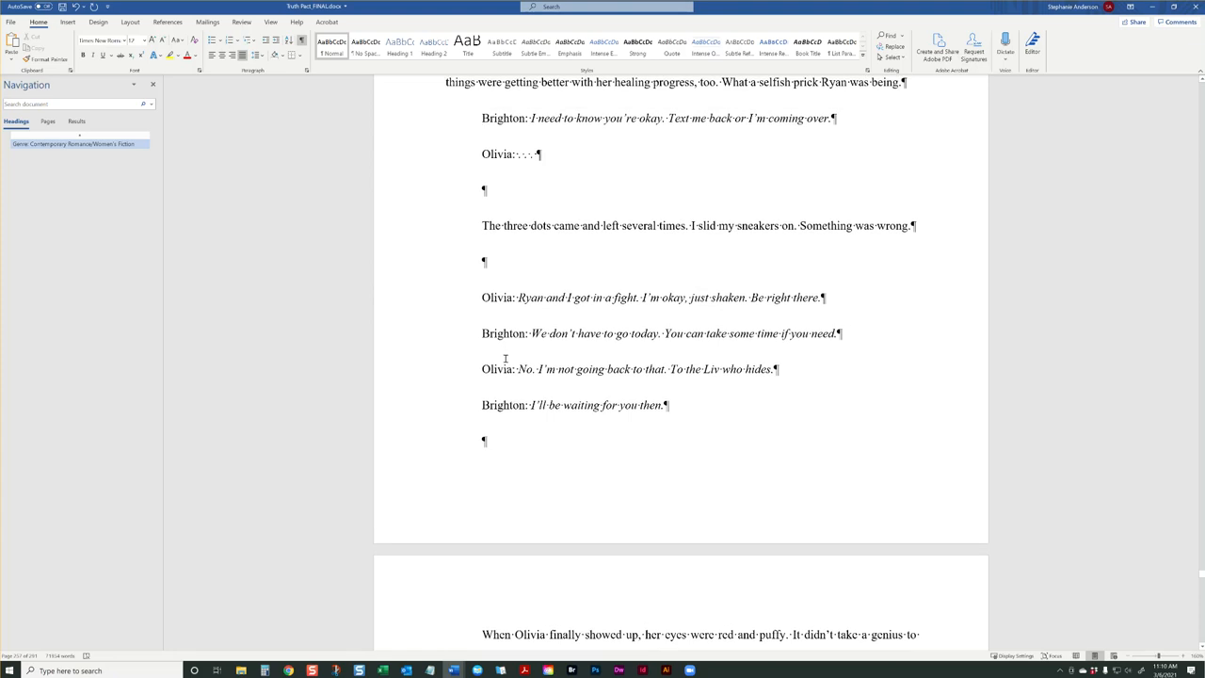
drag(519, 369, 508, 371)
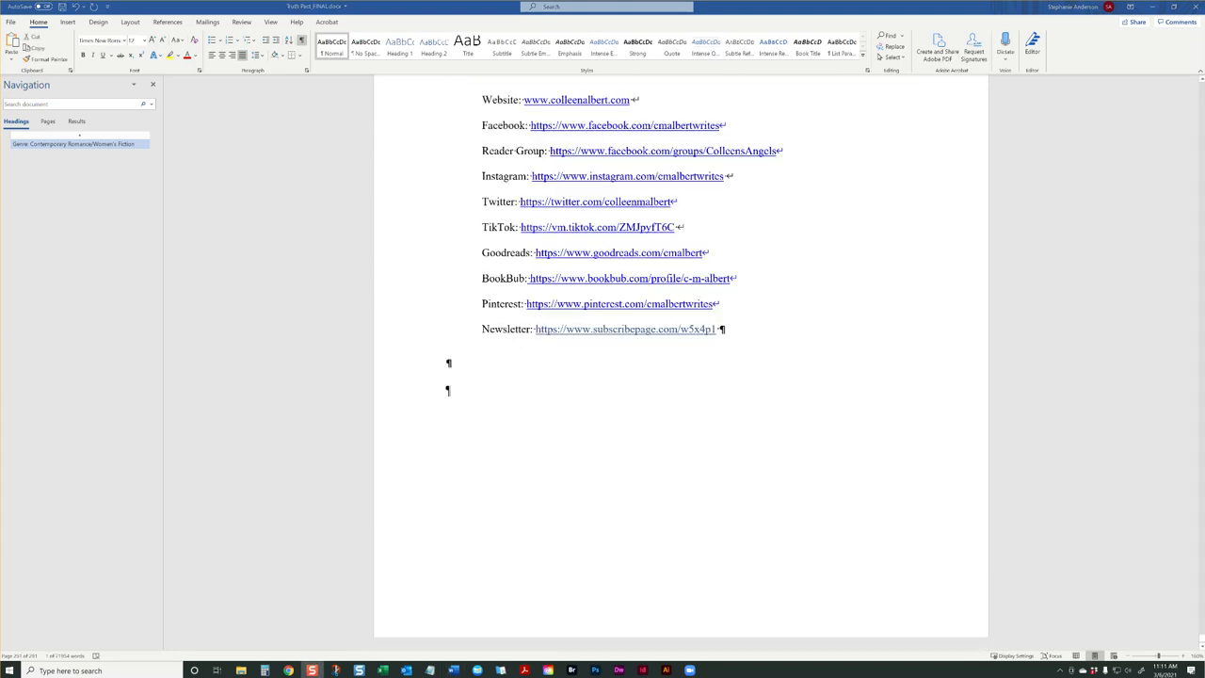
Examine the back matter from the author page back through the book list, the support message for readers and the acknowledgments
scroll(692, 278, up, 5)
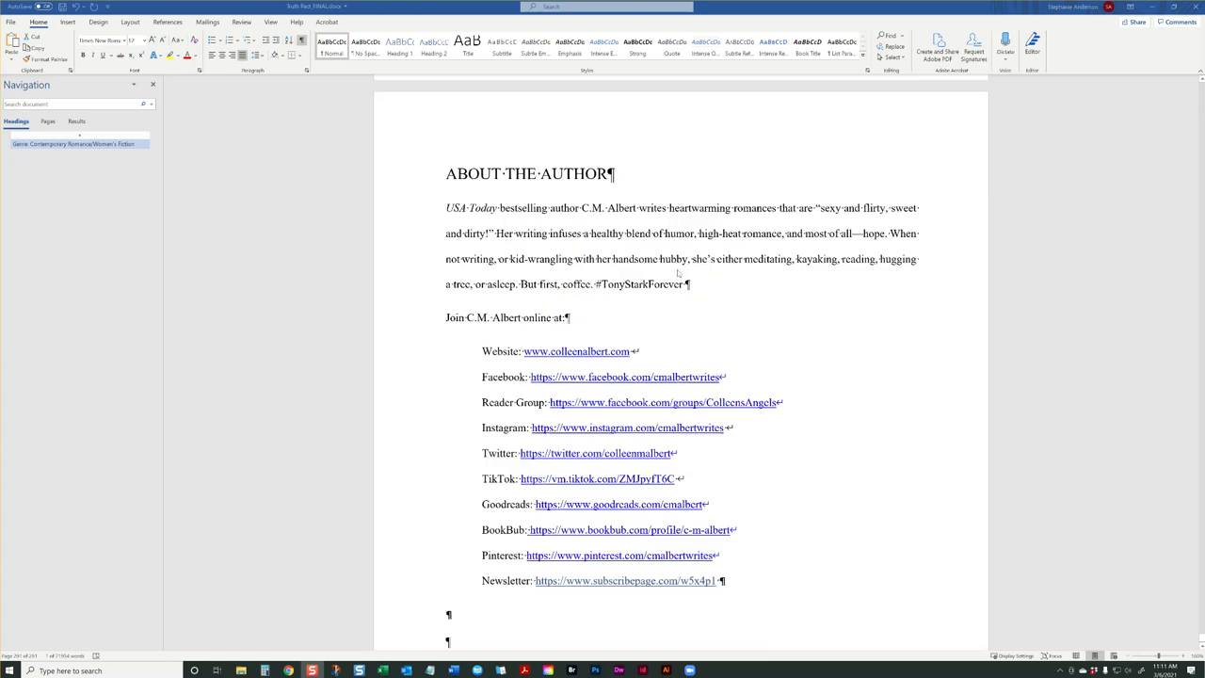
scroll(671, 267, up, 11)
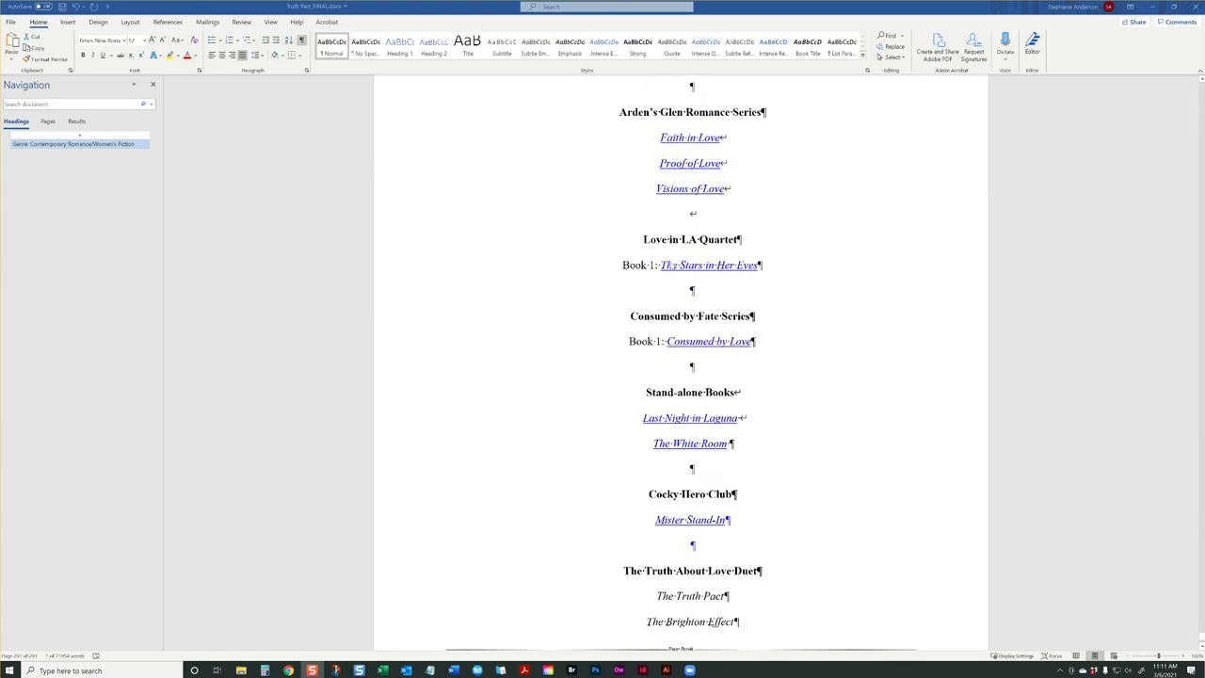
scroll(386, 175, up, 6)
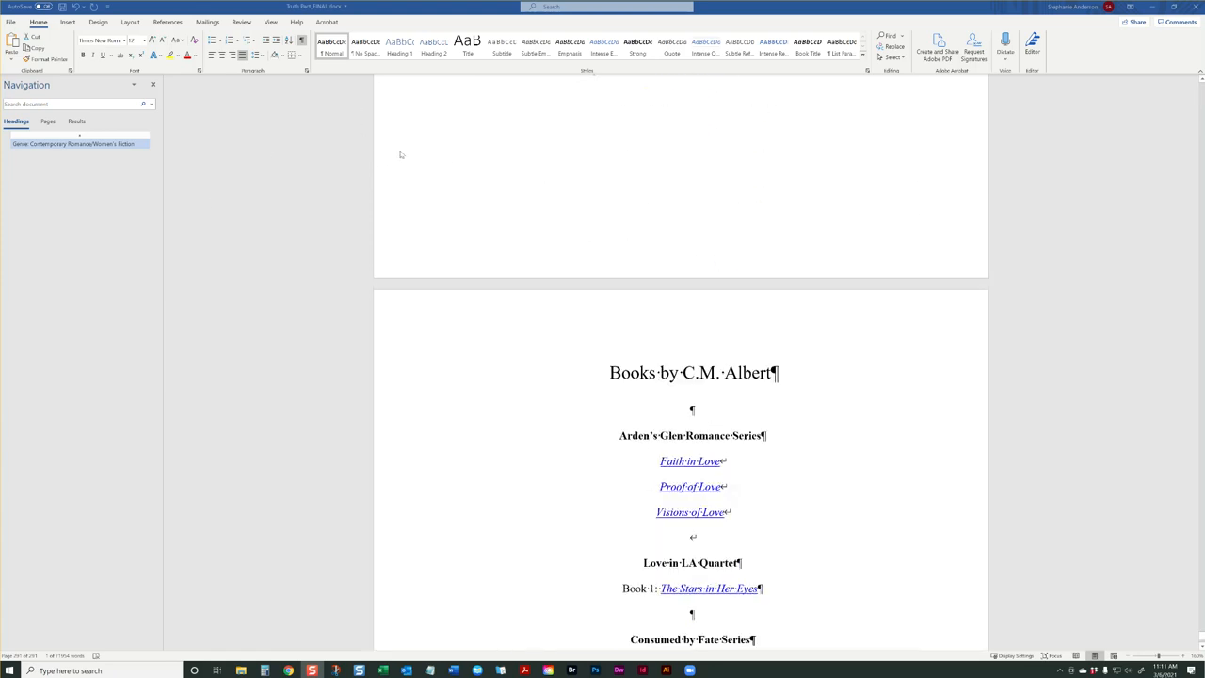
scroll(491, 226, up, 20)
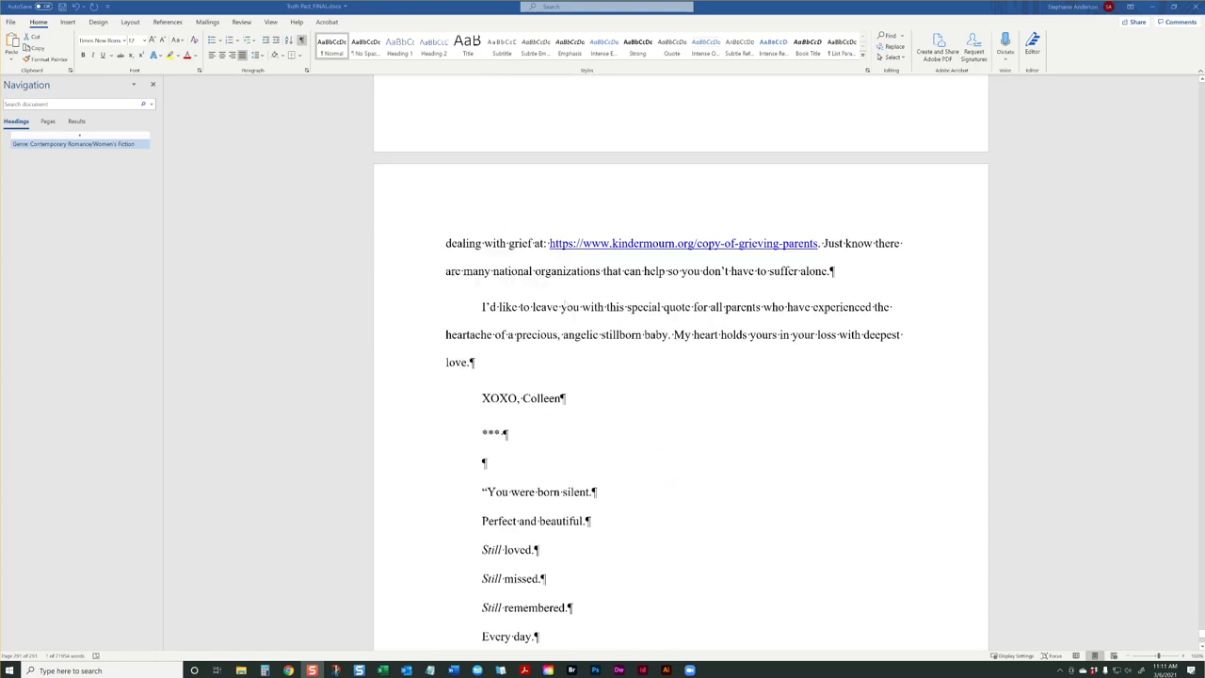
scroll(527, 266, up, 12)
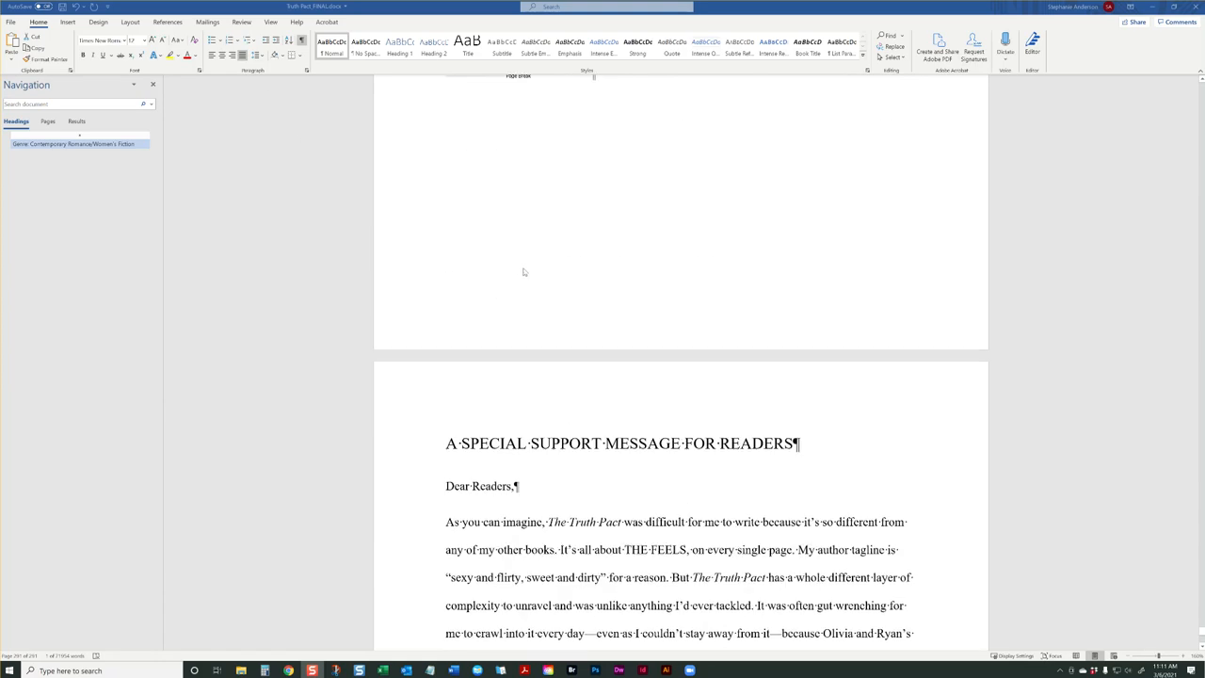
scroll(519, 270, up, 3)
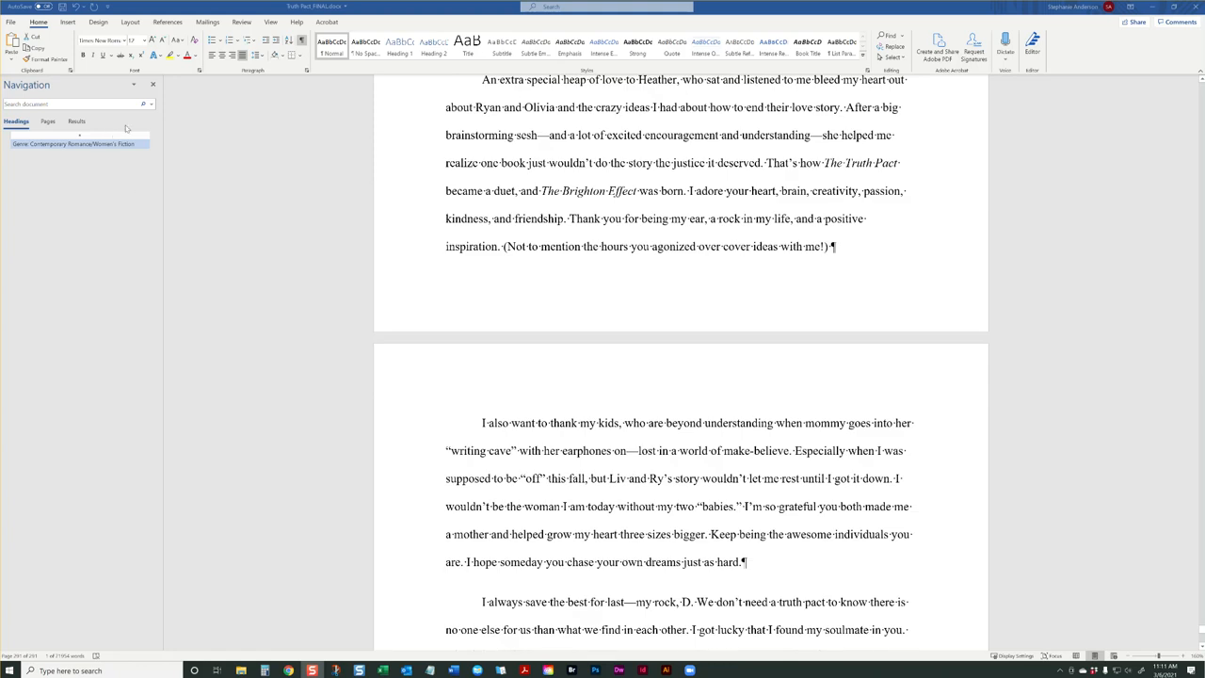
Save a copy of the manuscript in the _Originals folder with IMPORT added at the start of the file name, and close the document
click(13, 22)
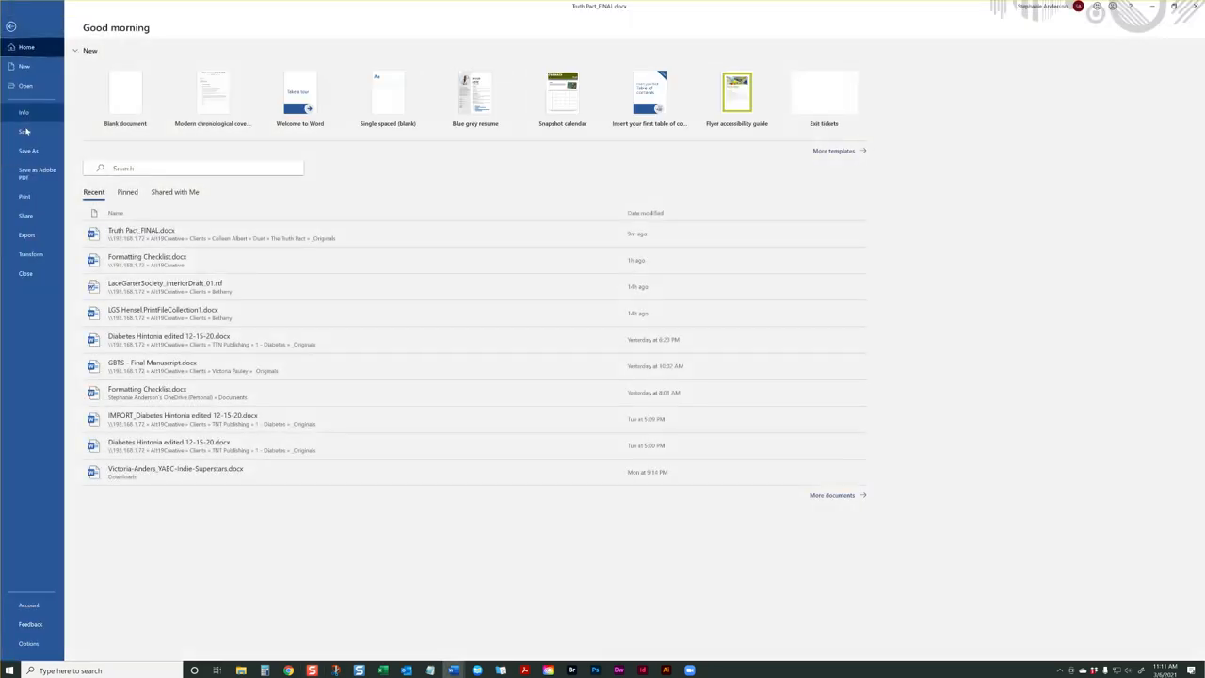
click(28, 151)
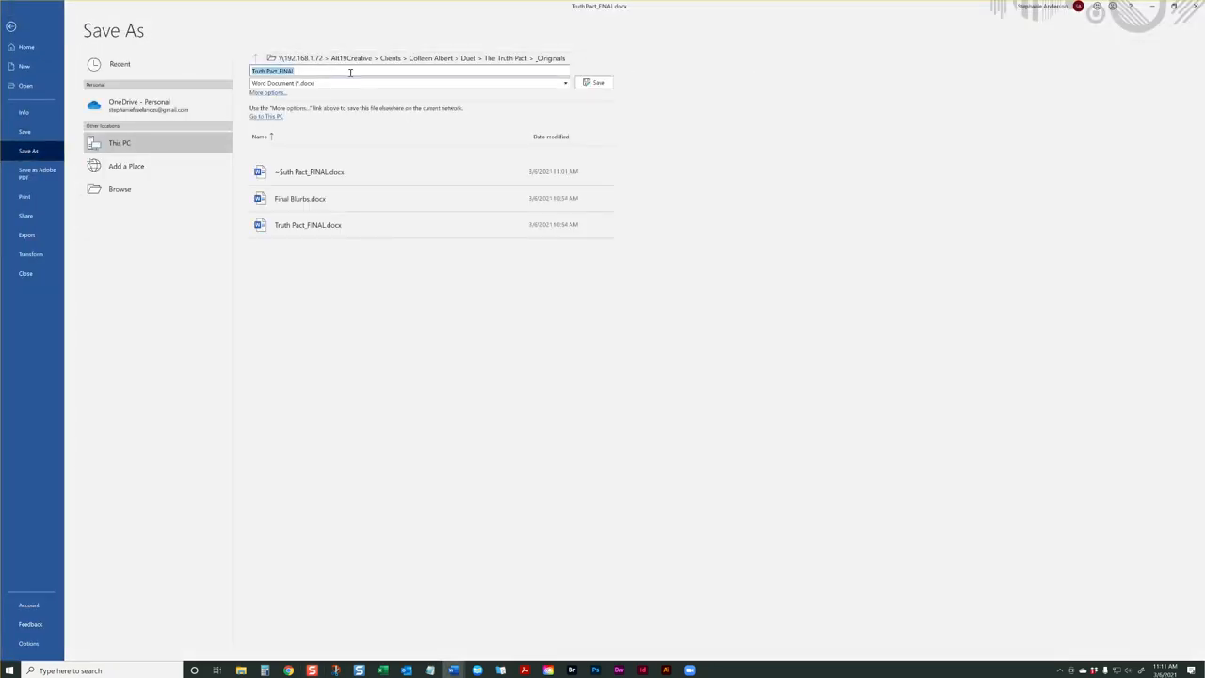
key(Home)
text(IMPORT)
key(Return)
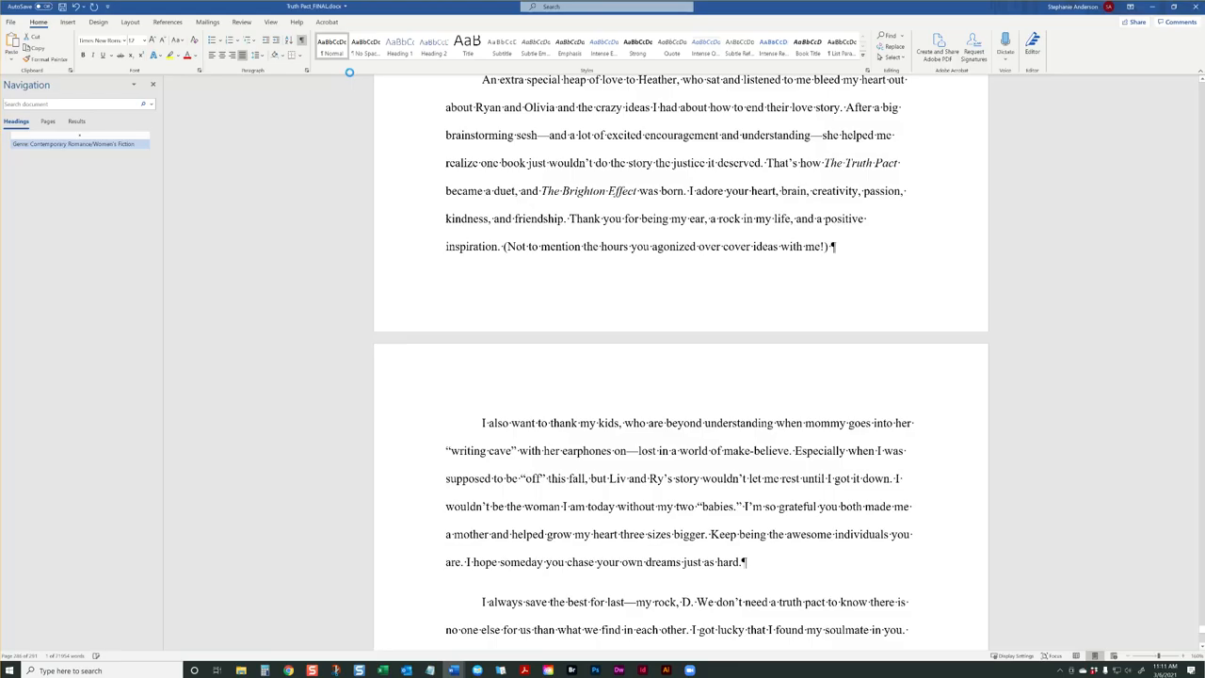
click(1195, 7)
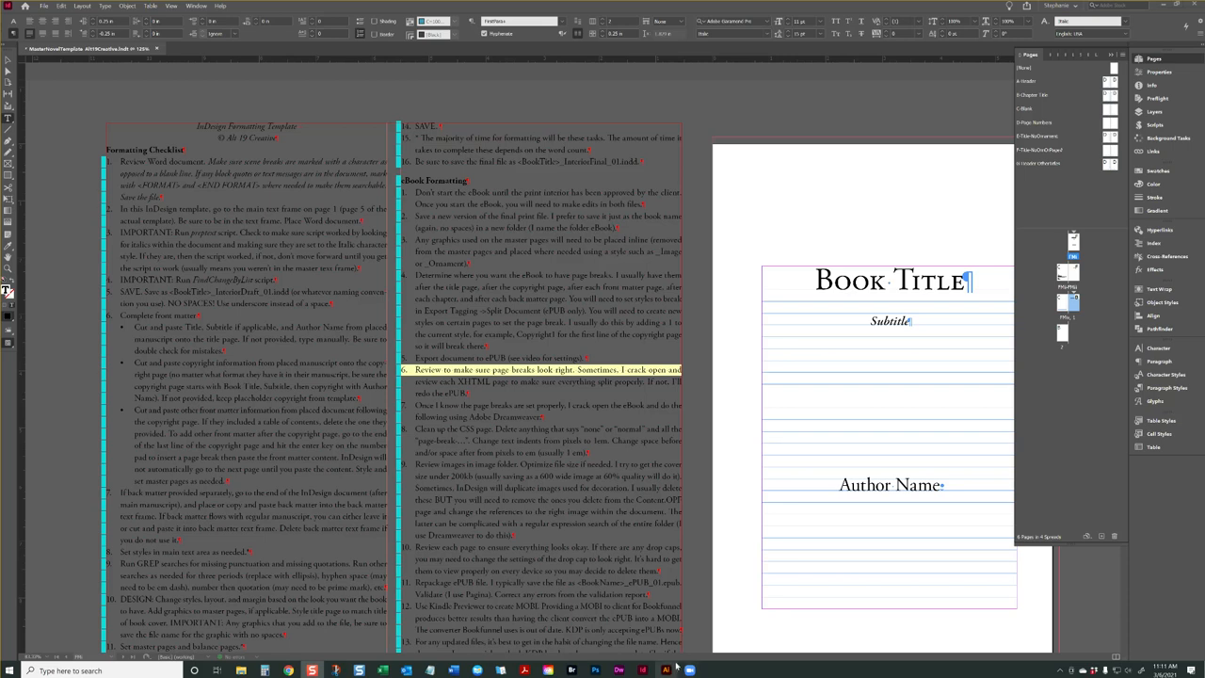
Examine the InDesign template's front matter and the first formatting checklist items, ending at the manuscript text frame on page 1
drag(703, 658, 755, 650)
scroll(774, 553, down, 1)
scroll(774, 553, down, 15)
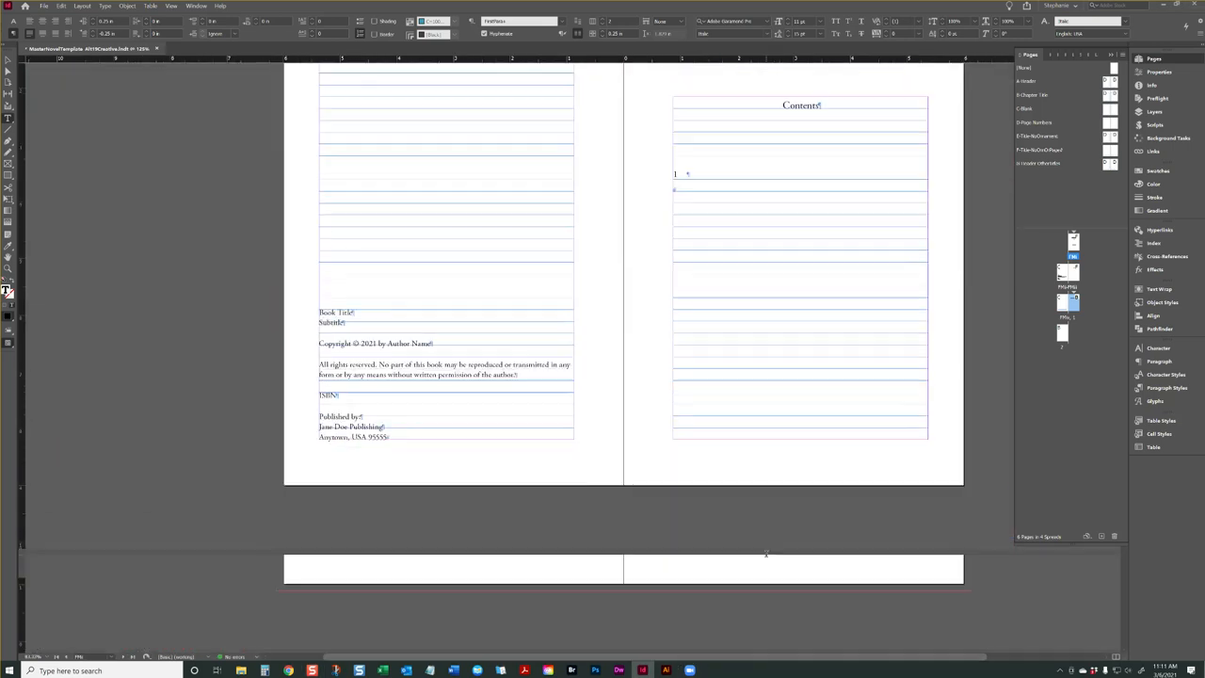
scroll(787, 564, down, 1)
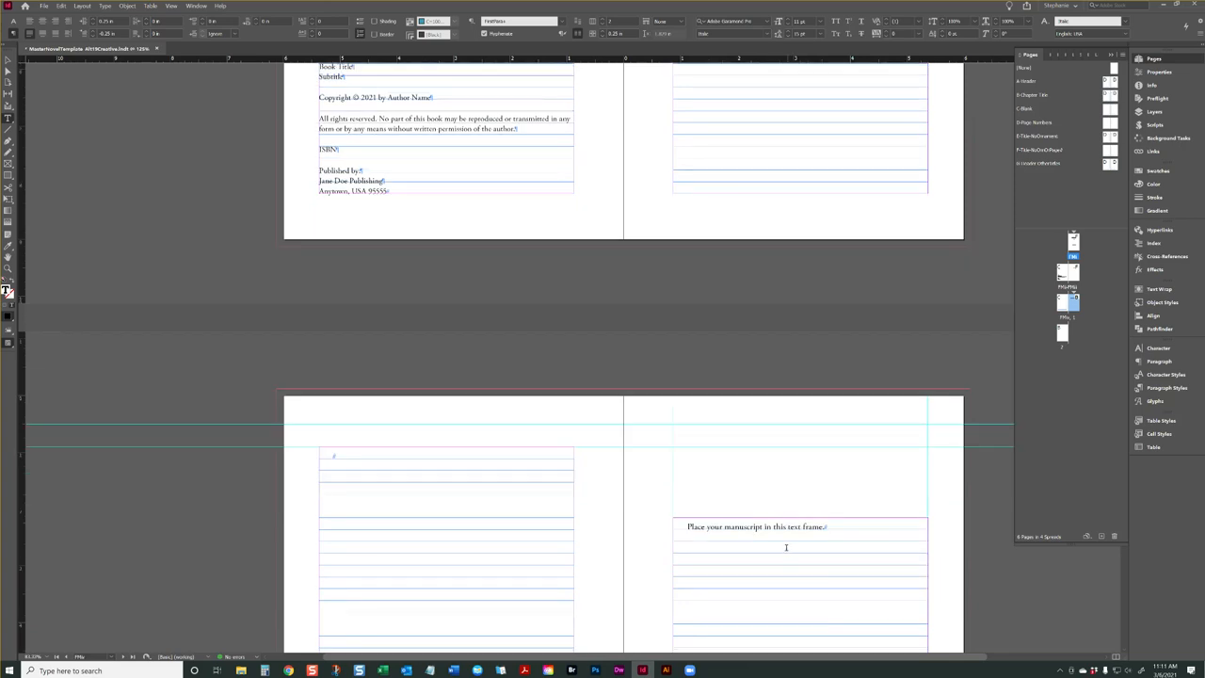
scroll(718, 511, up, 15)
scroll(662, 509, up, 4)
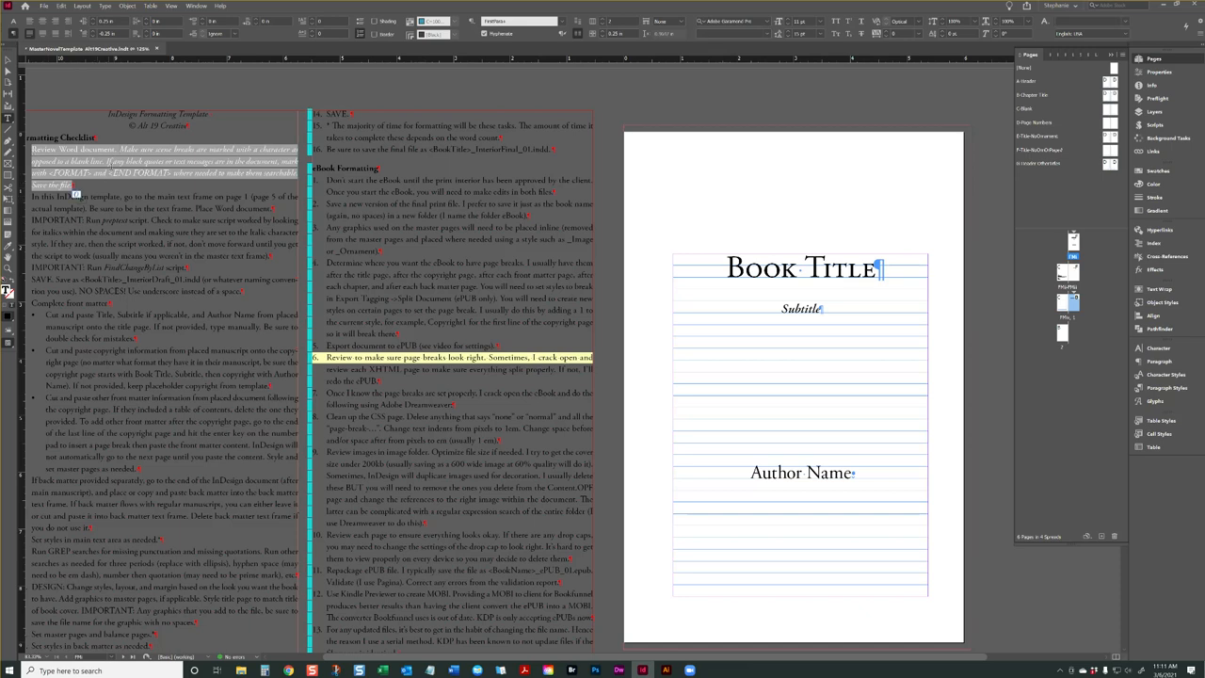
click(121, 203)
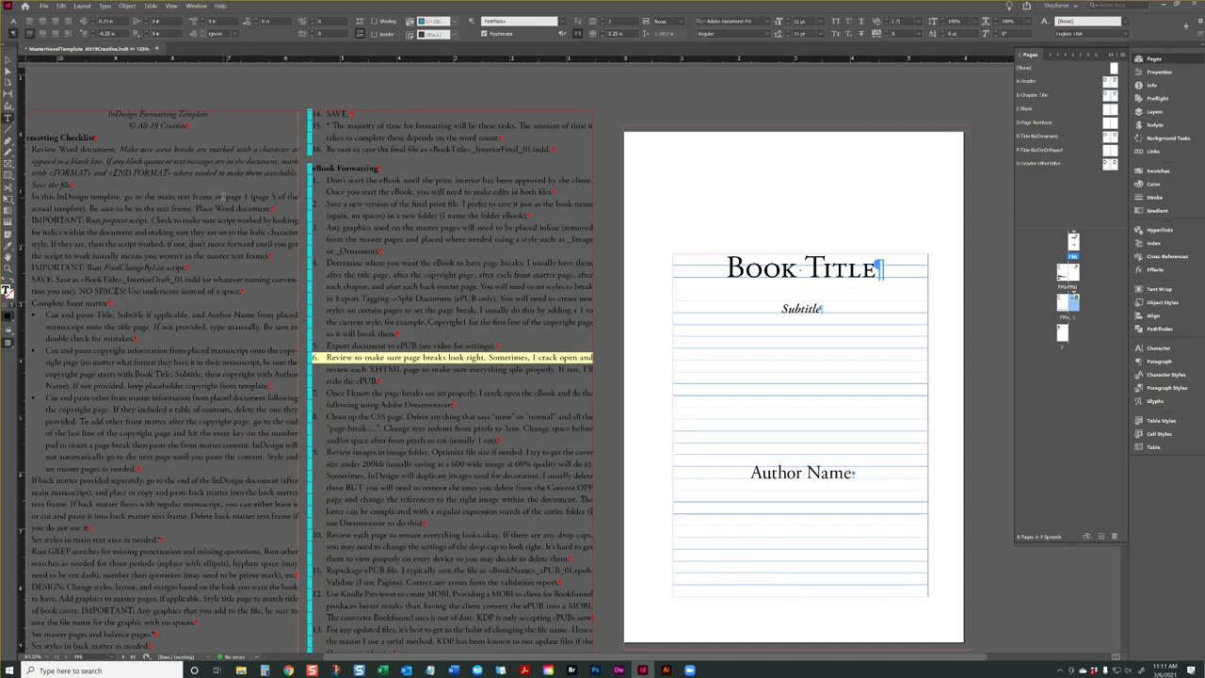
scroll(847, 287, down, 15)
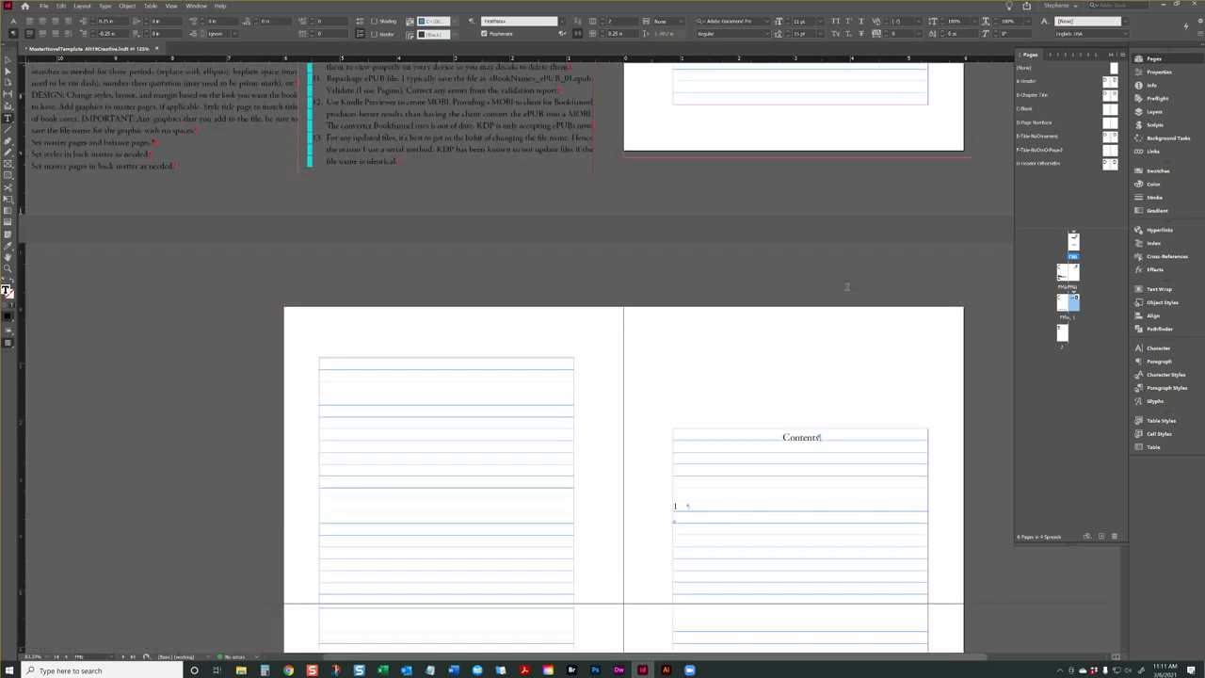
scroll(847, 287, down, 5)
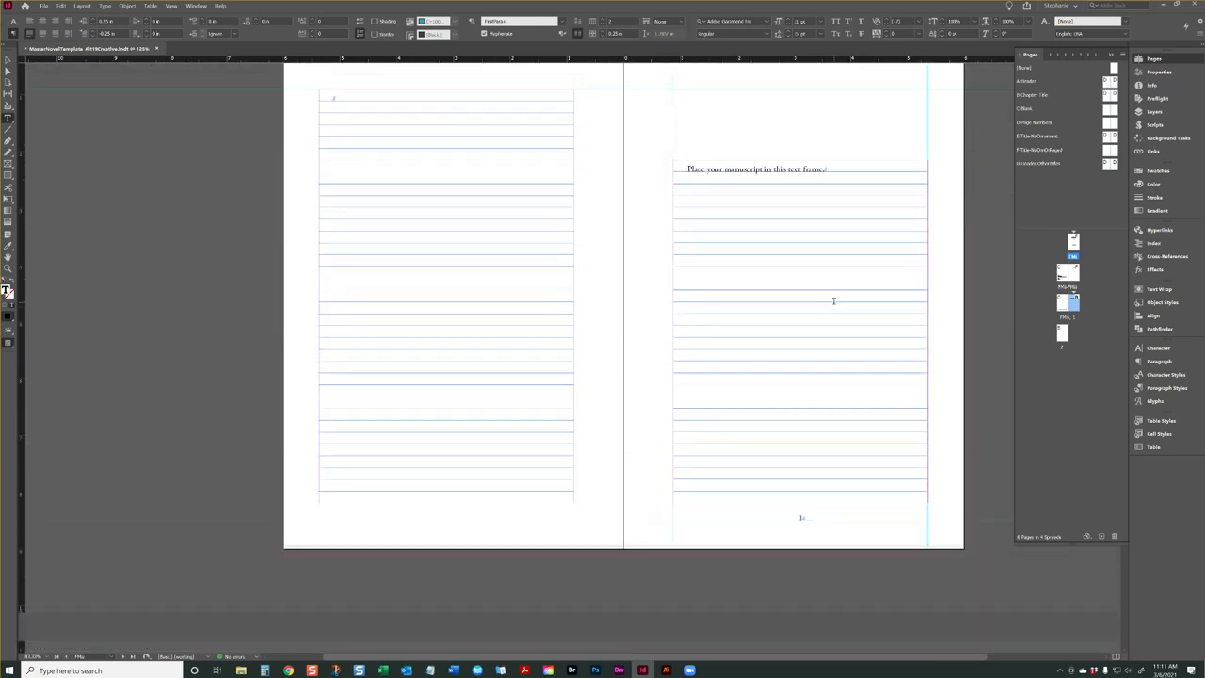
Try selecting the line "Place your manuscript in this text frame." on page 1, and clear the text selection
drag(825, 170, 812, 169)
shift+click(693, 180)
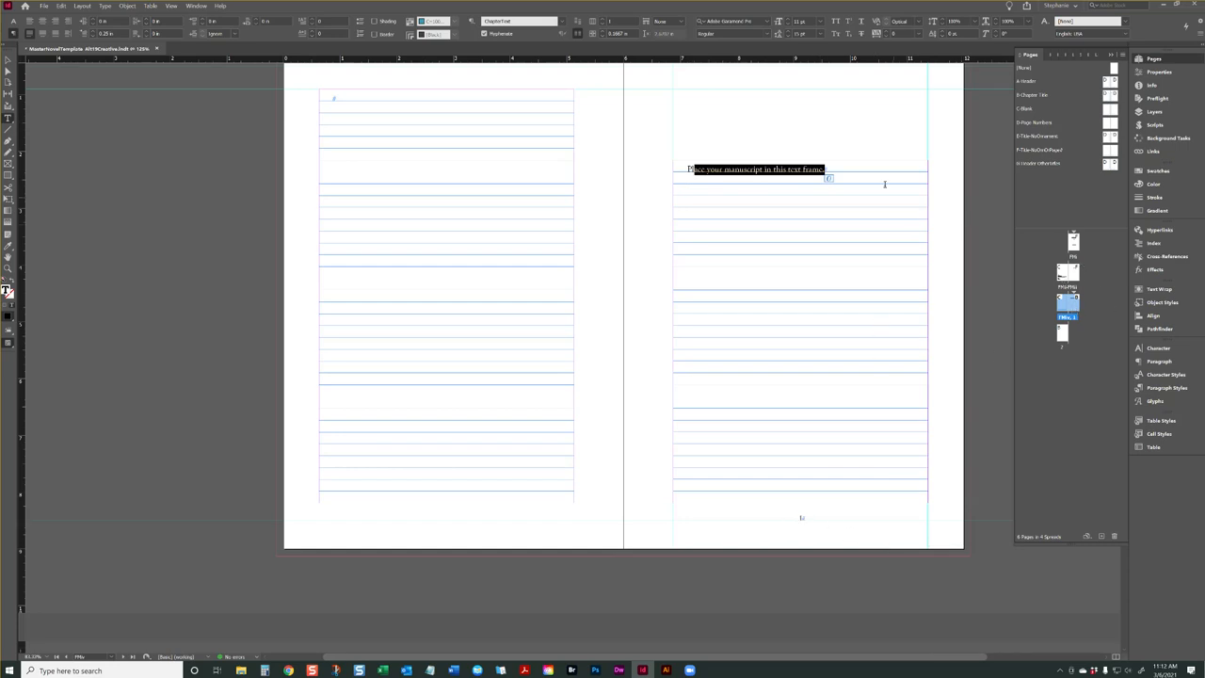
click(839, 167)
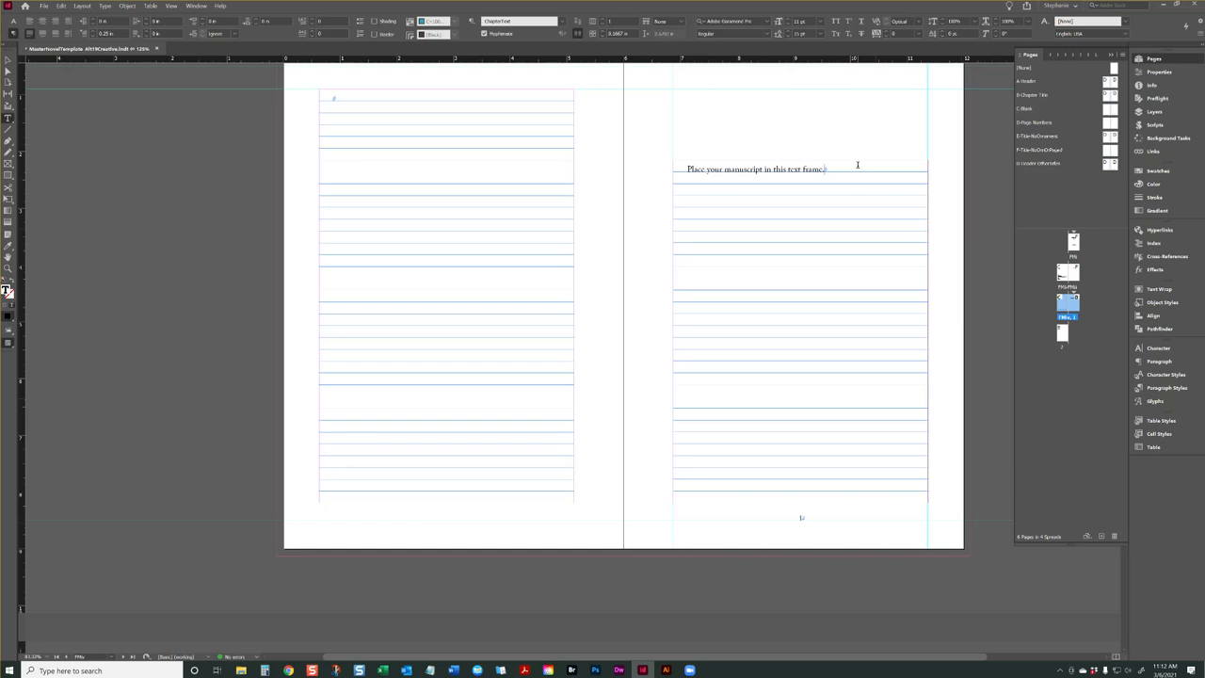
key(ctrl+a)
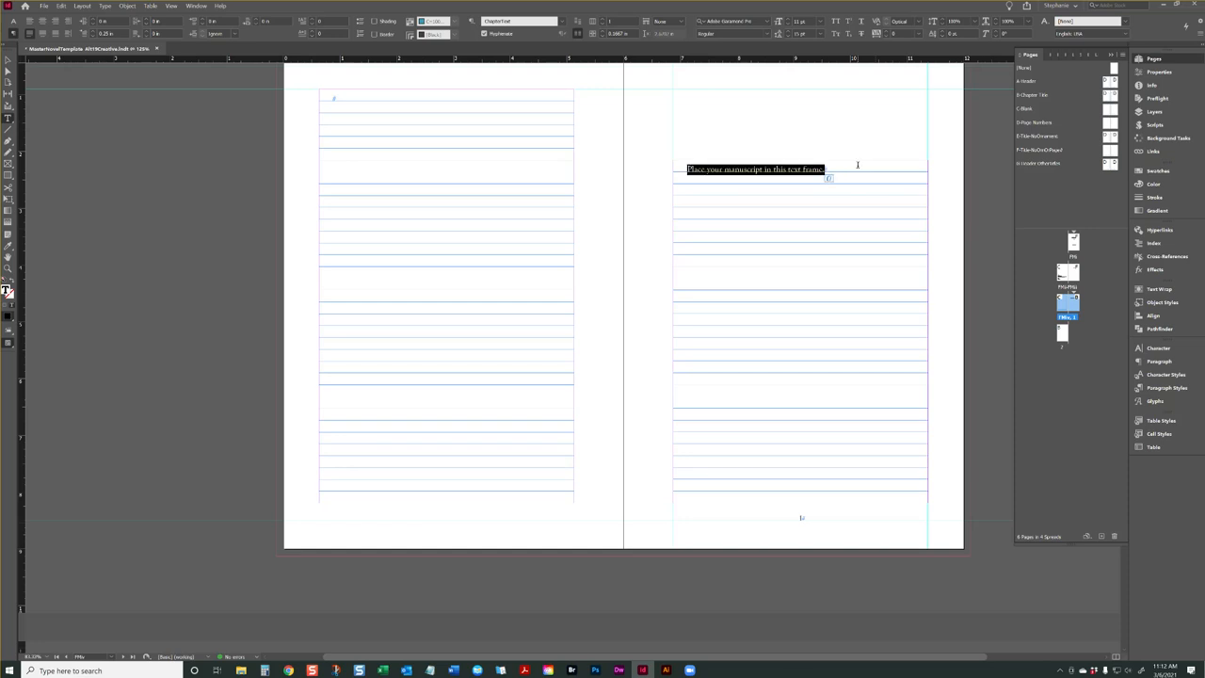
click(755, 169)
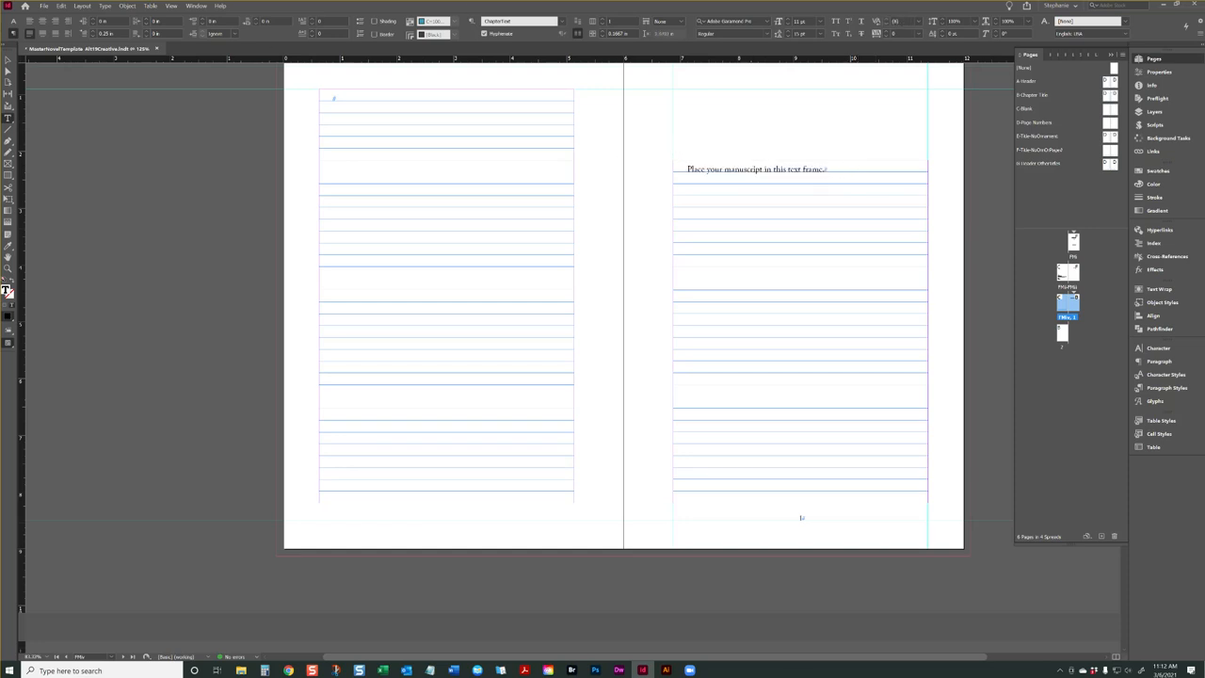
Use the Selection tool to select, deselect and reselect the manuscript text frame as an object
click(8, 61)
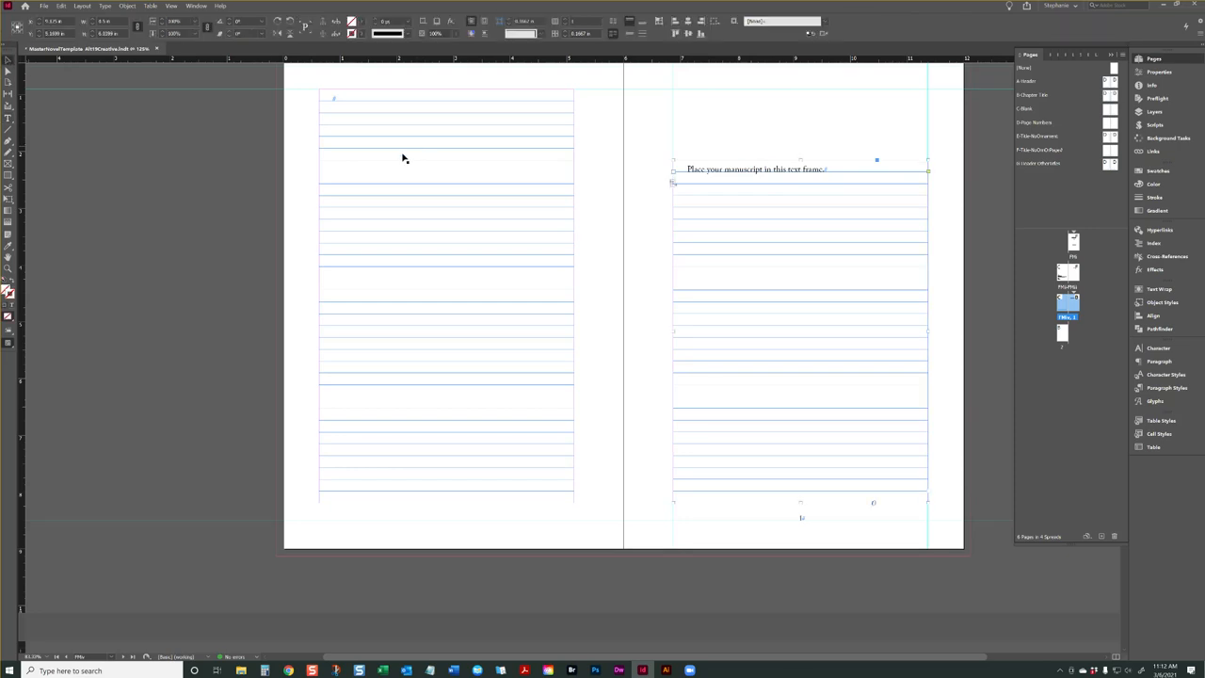
click(801, 154)
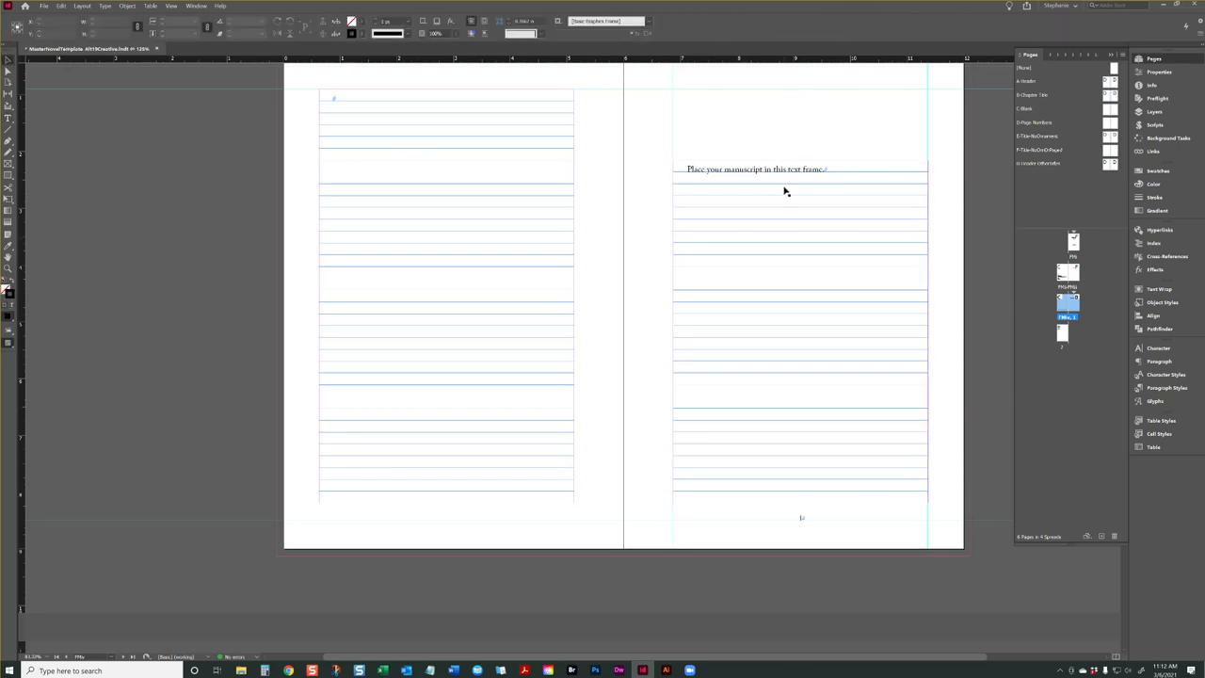
click(786, 191)
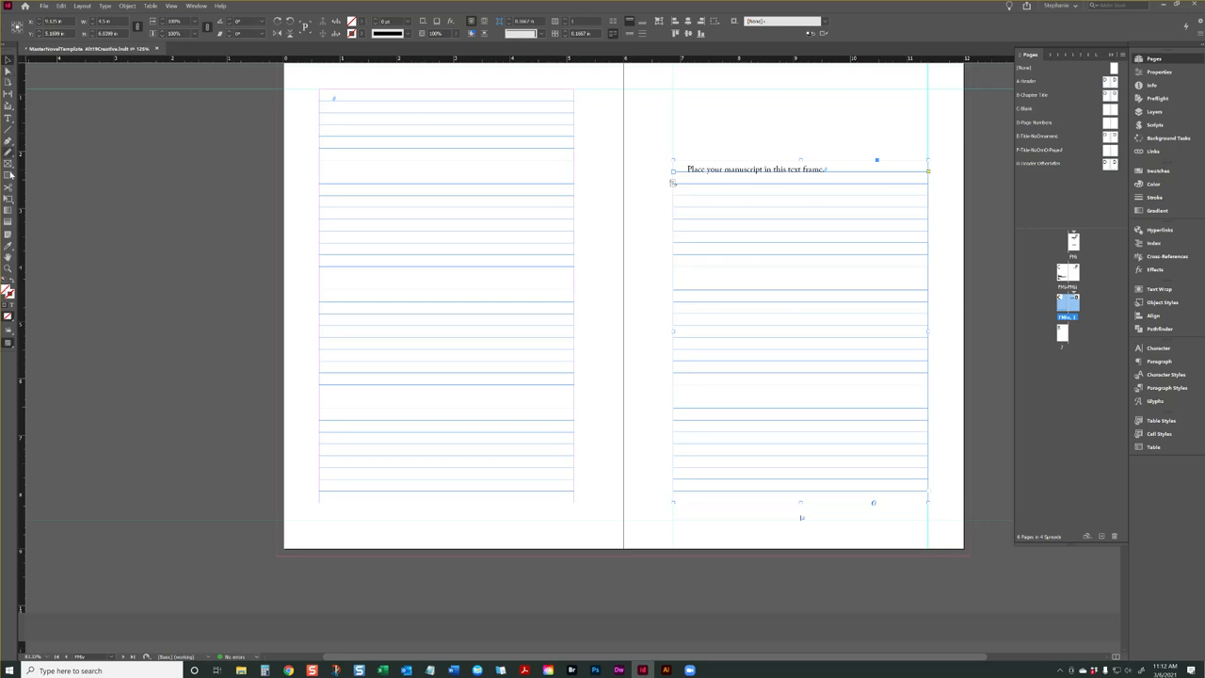
Check that the Tools window is enabled, locate the Selection tool, and deselect the manuscript text frame
click(172, 6)
mouse_move(197, 6)
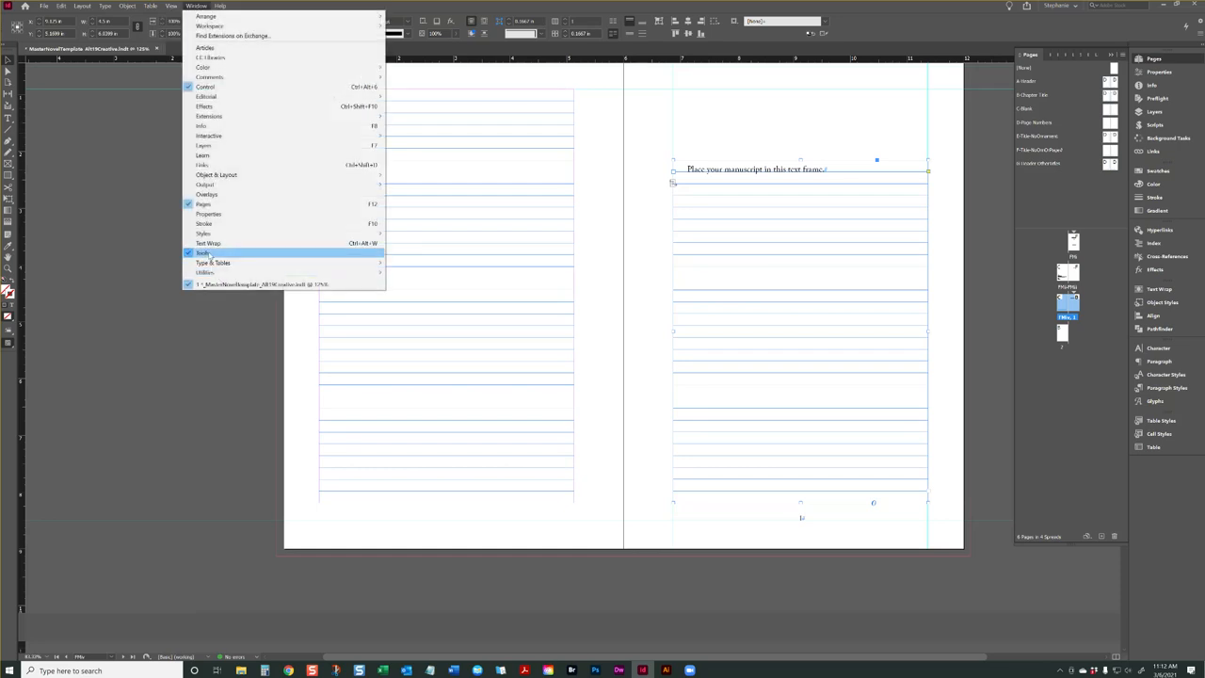
mouse_move(7, 55)
mouse_down()
mouse_move(51, 59)
mouse_move(7, 58)
mouse_up()
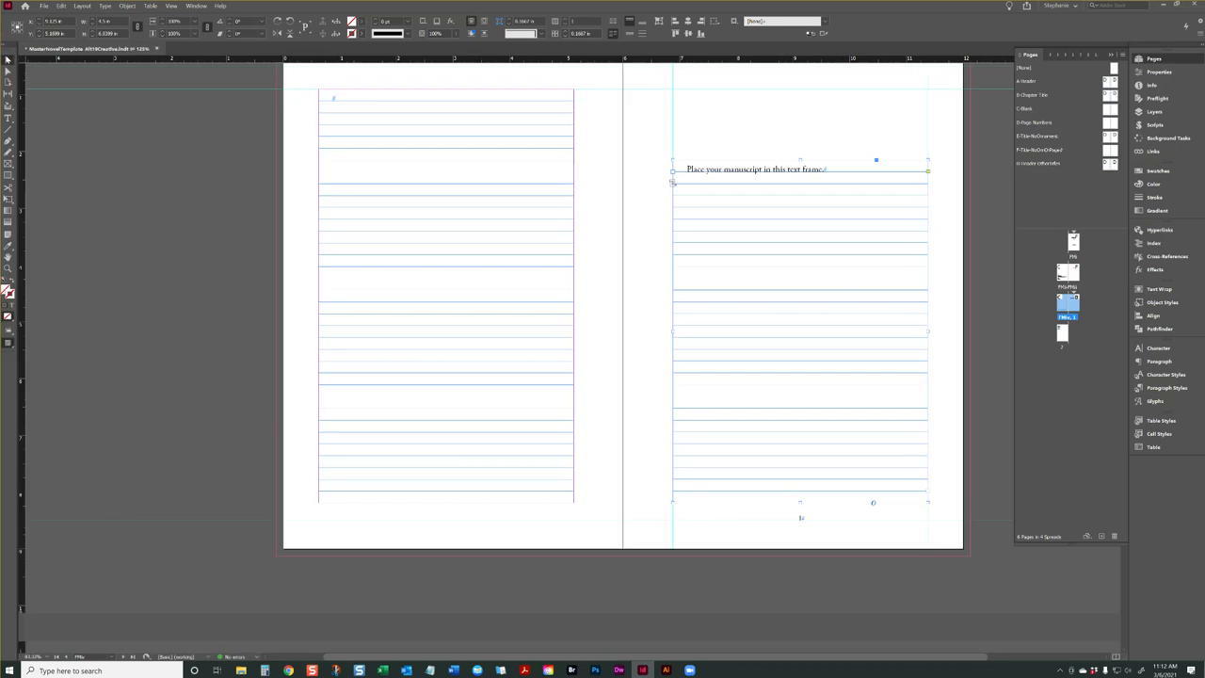
click(30, 97)
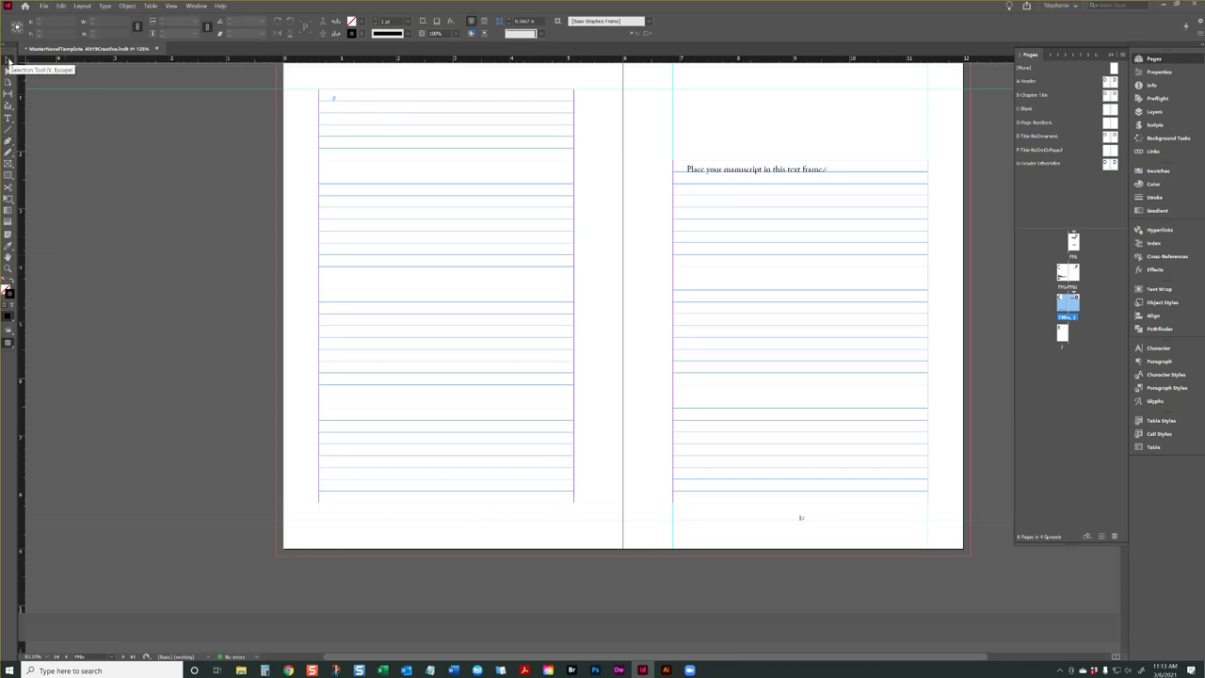
Select the manuscript text frame, enter its text for editing, and return to the Selection tool
drag(757, 210, 733, 176)
key(ctrl+z)
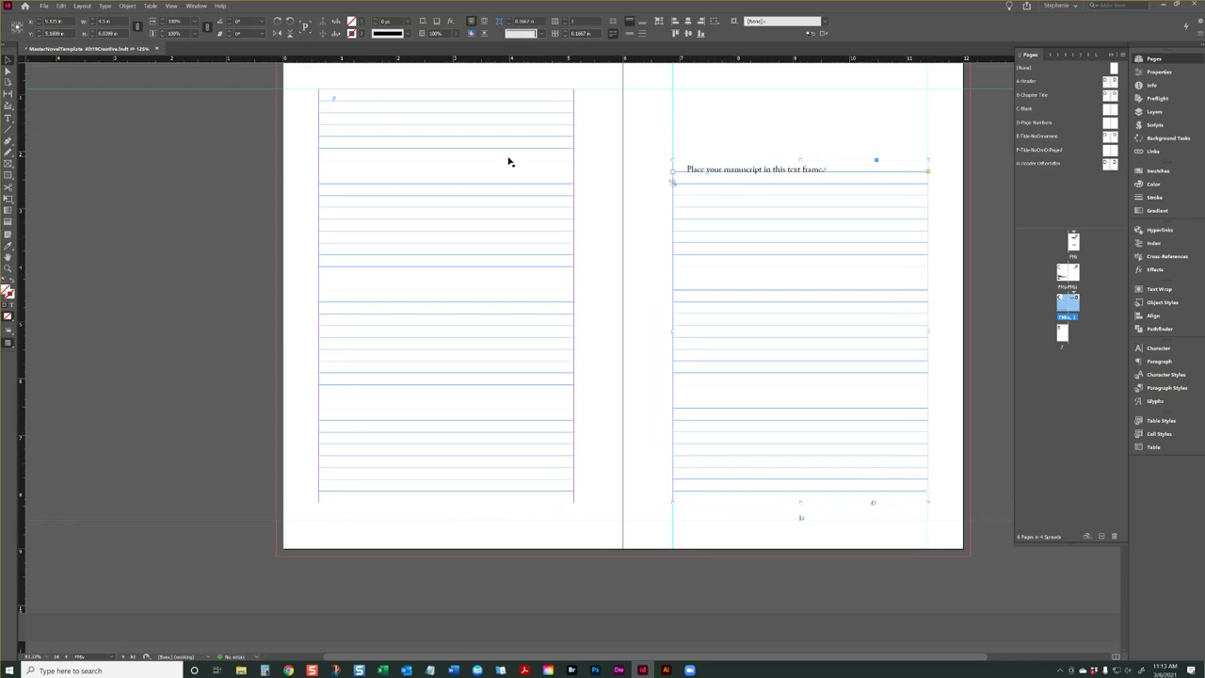
double_click(752, 172)
drag(747, 170, 756, 172)
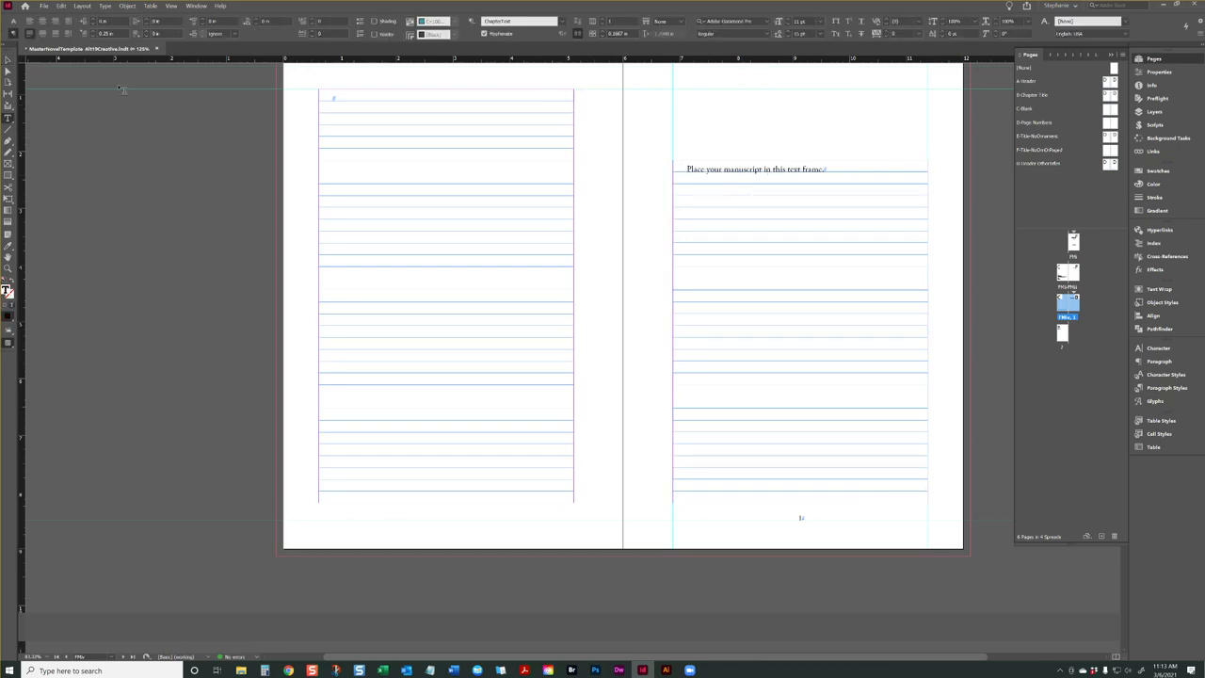
click(8, 61)
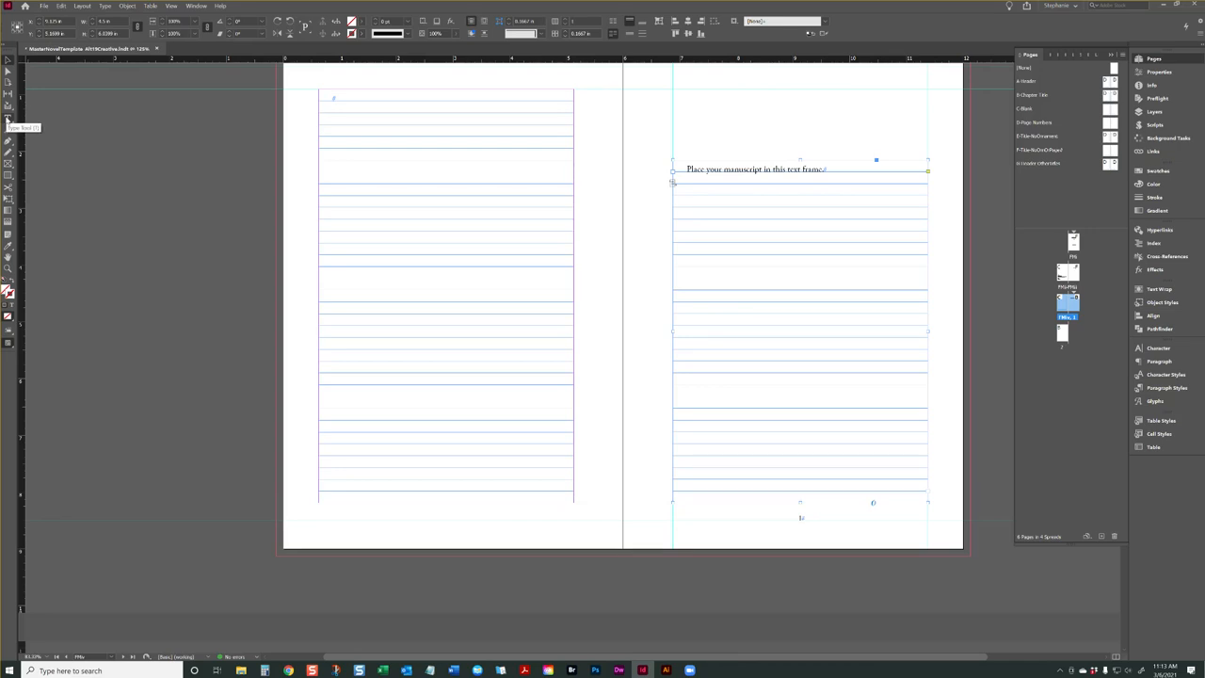
Clear the placeholder text from the page 1 manuscript frame with the Type tool and locate the Place command
click(8, 118)
click(816, 209)
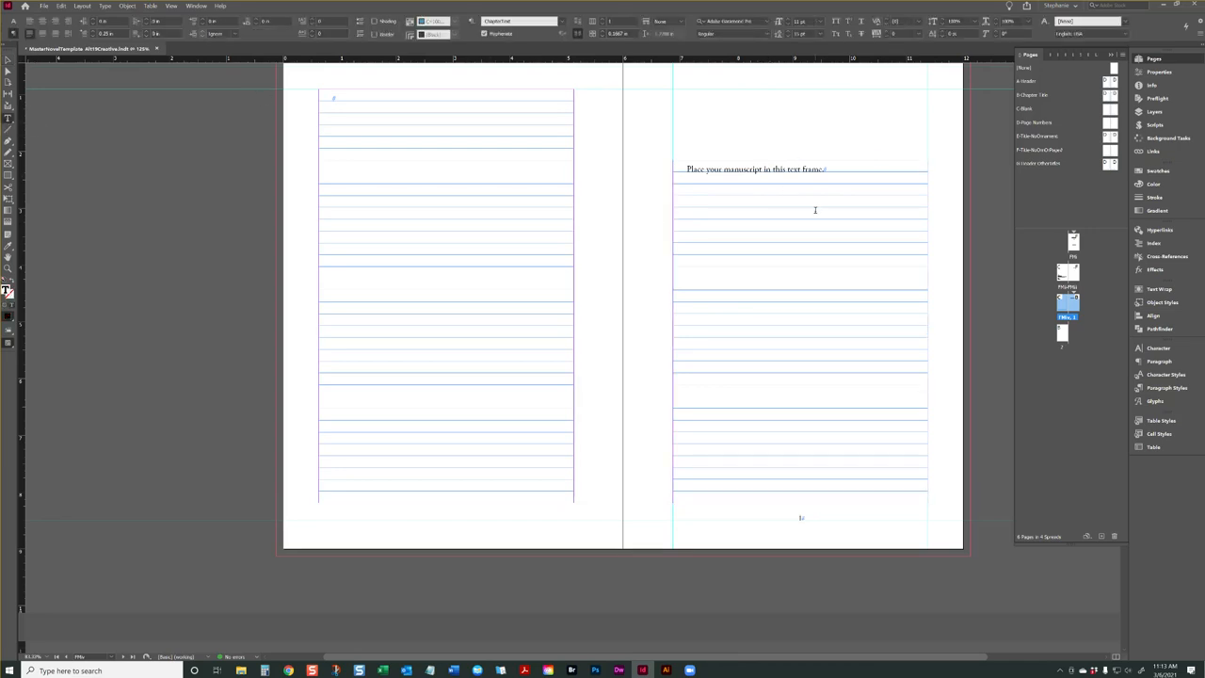
key(ctrl+a)
key(BackSpace)
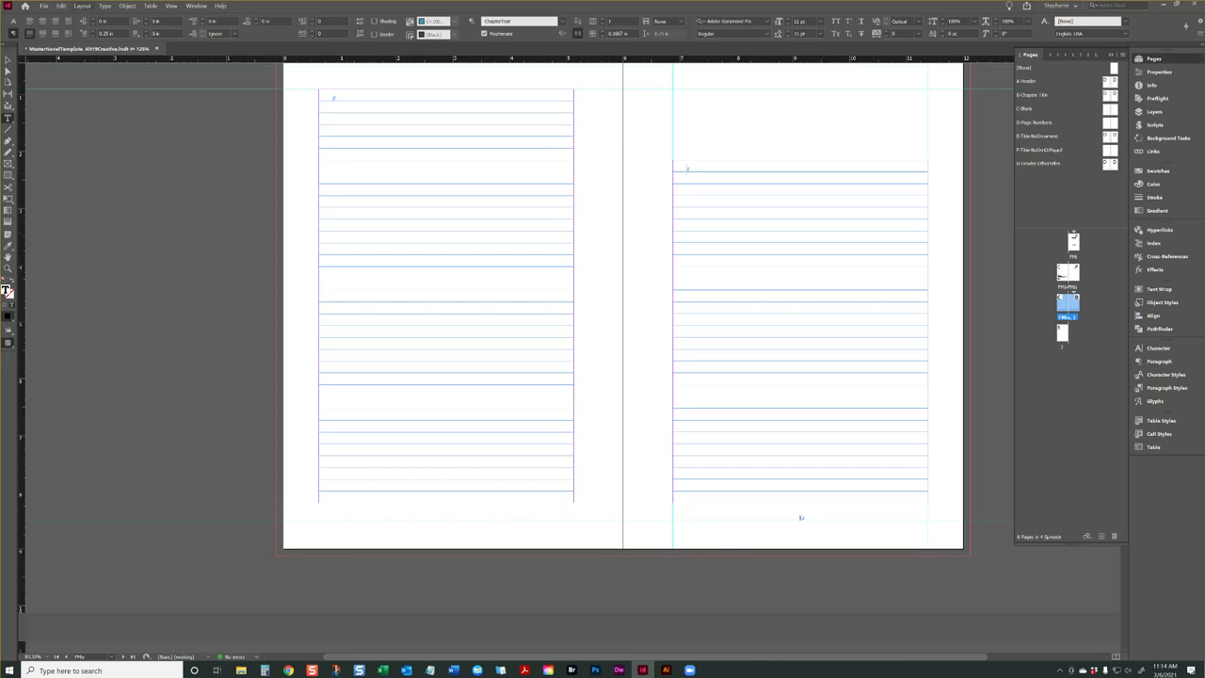
click(44, 5)
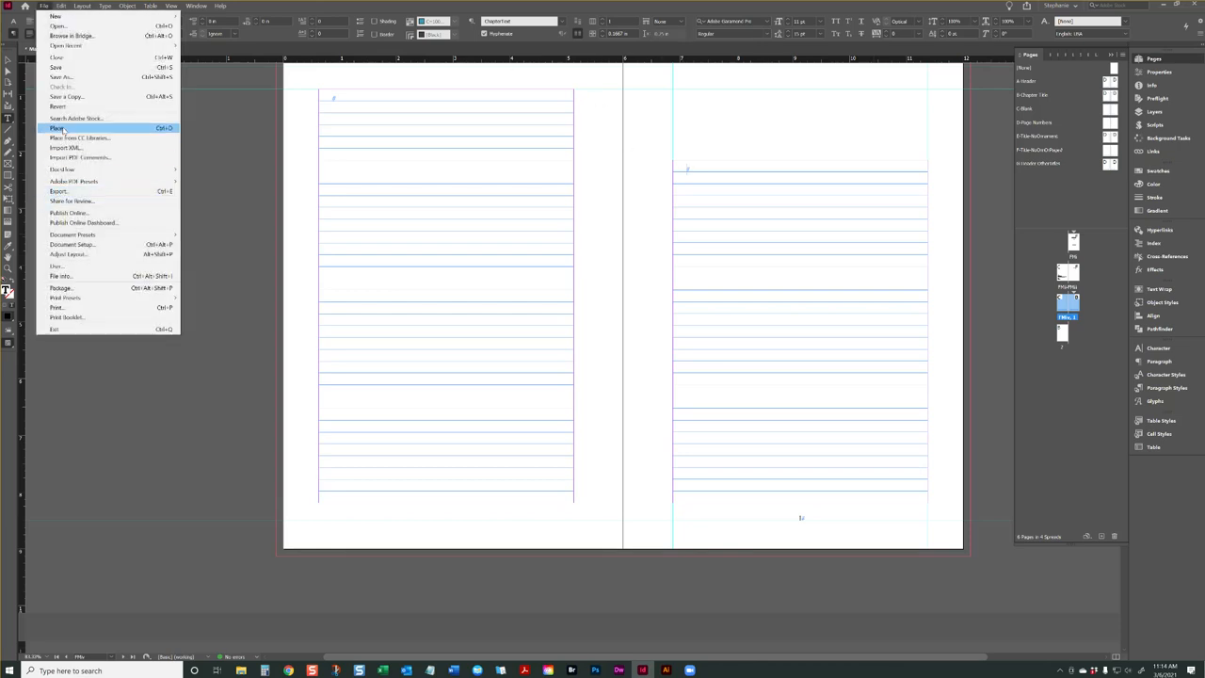
click(334, 12)
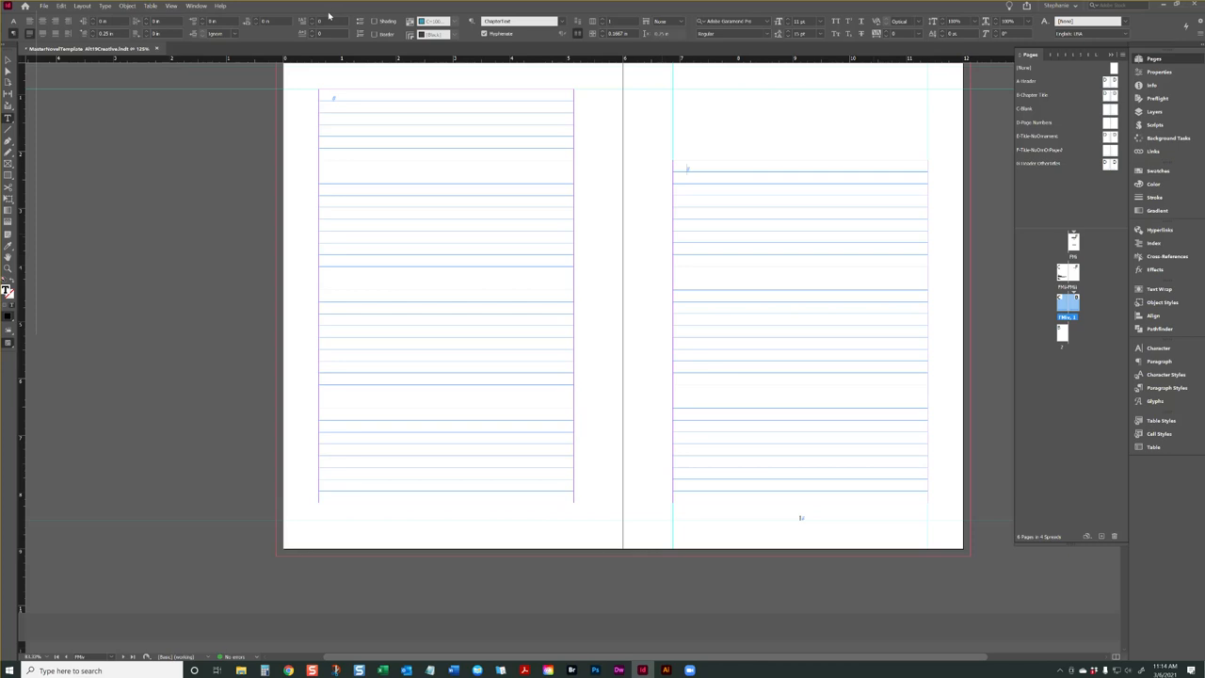
Start placing a file and browse to The Truth Pact's _Originals folder within the client's folders
key(ctrl+d)
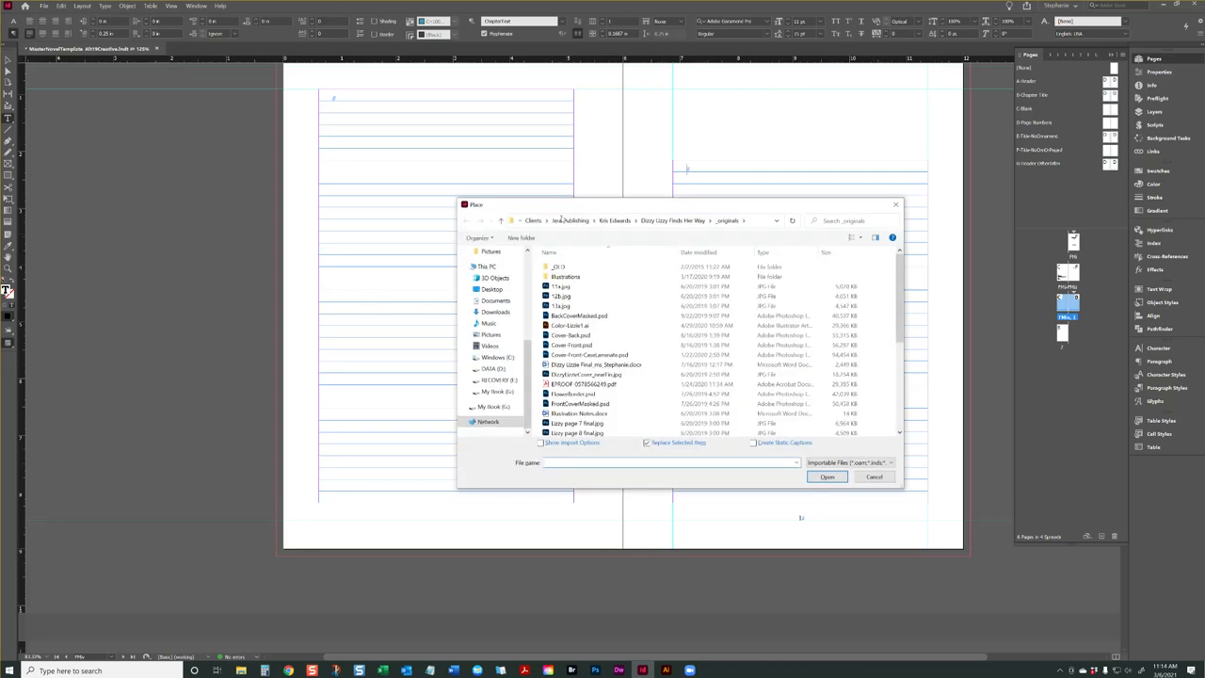
click(534, 221)
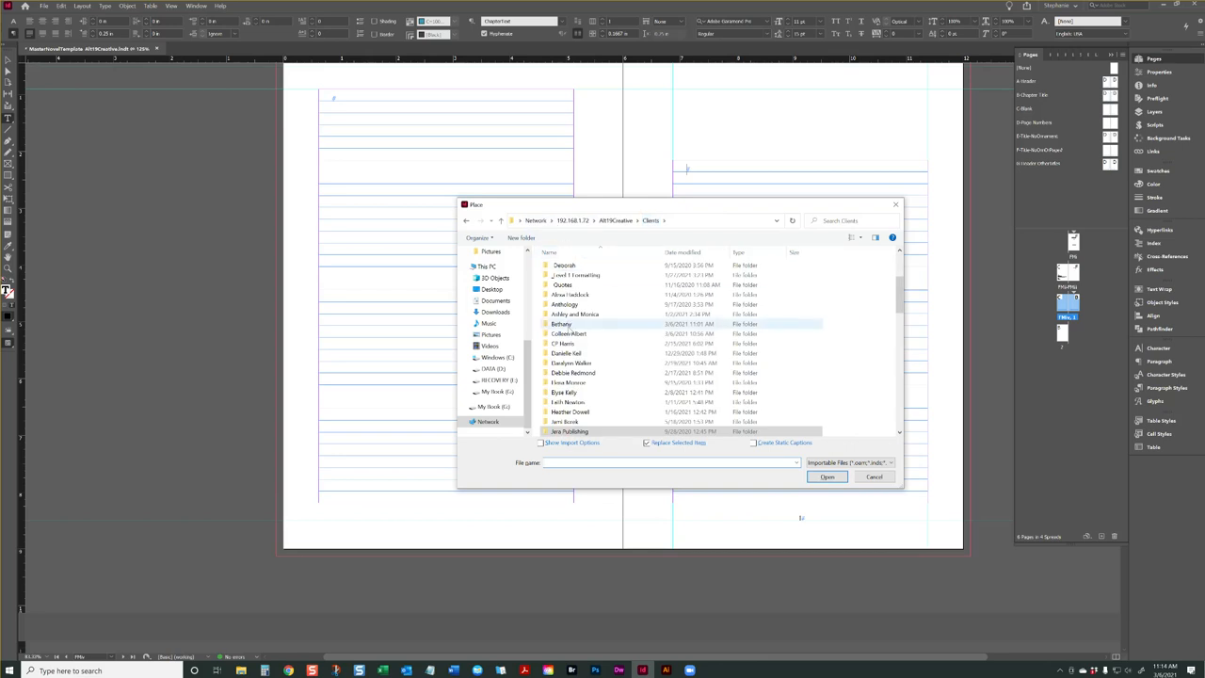
double_click(571, 334)
double_click(563, 286)
double_click(568, 278)
double_click(569, 269)
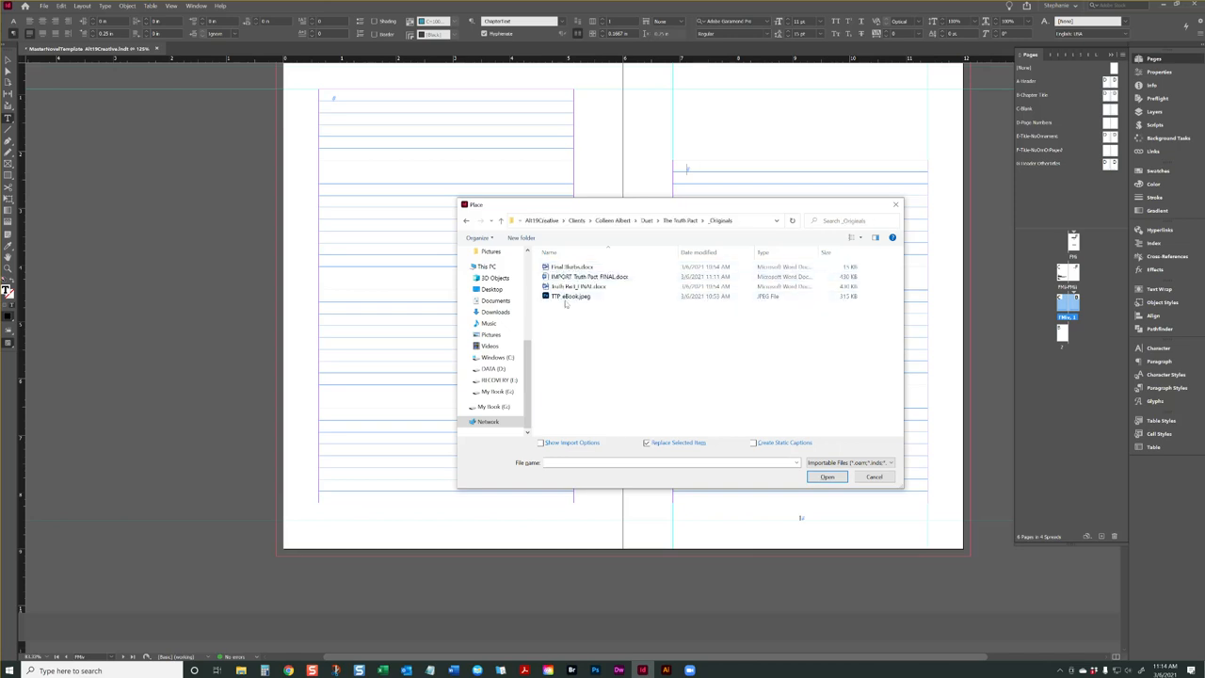
Choose IMPORT_Truth Pact_FINAL.docx for placement with its Word import options shown
click(588, 277)
click(827, 477)
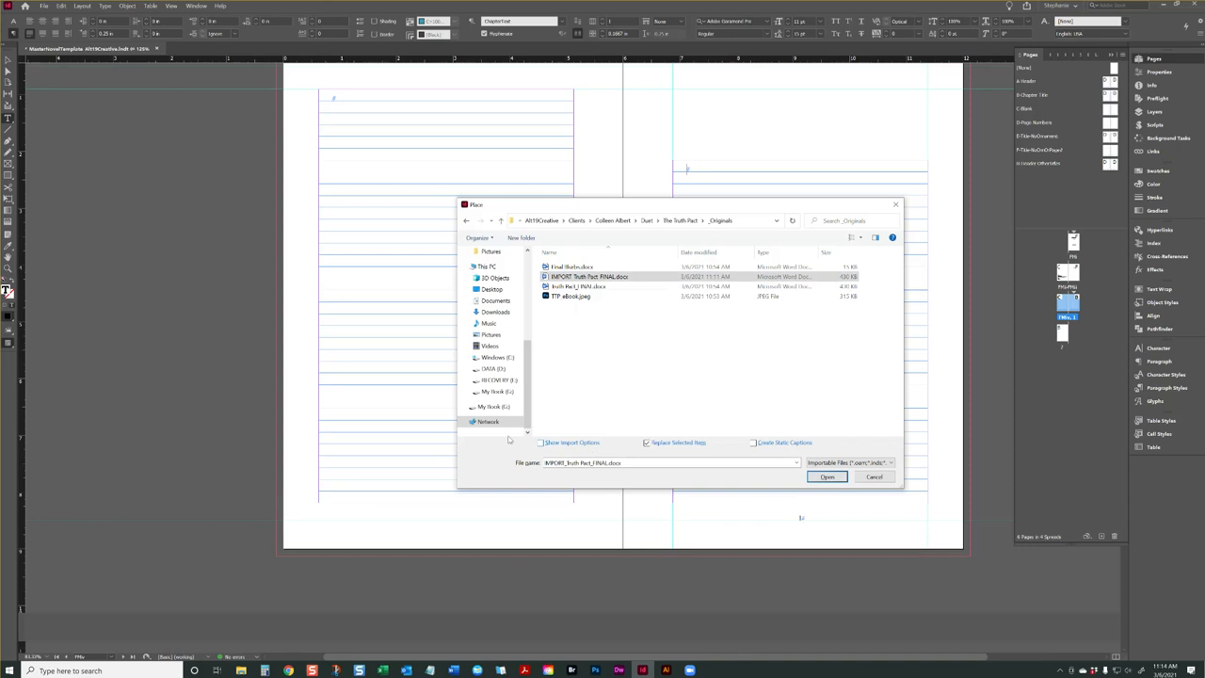
click(548, 442)
click(816, 478)
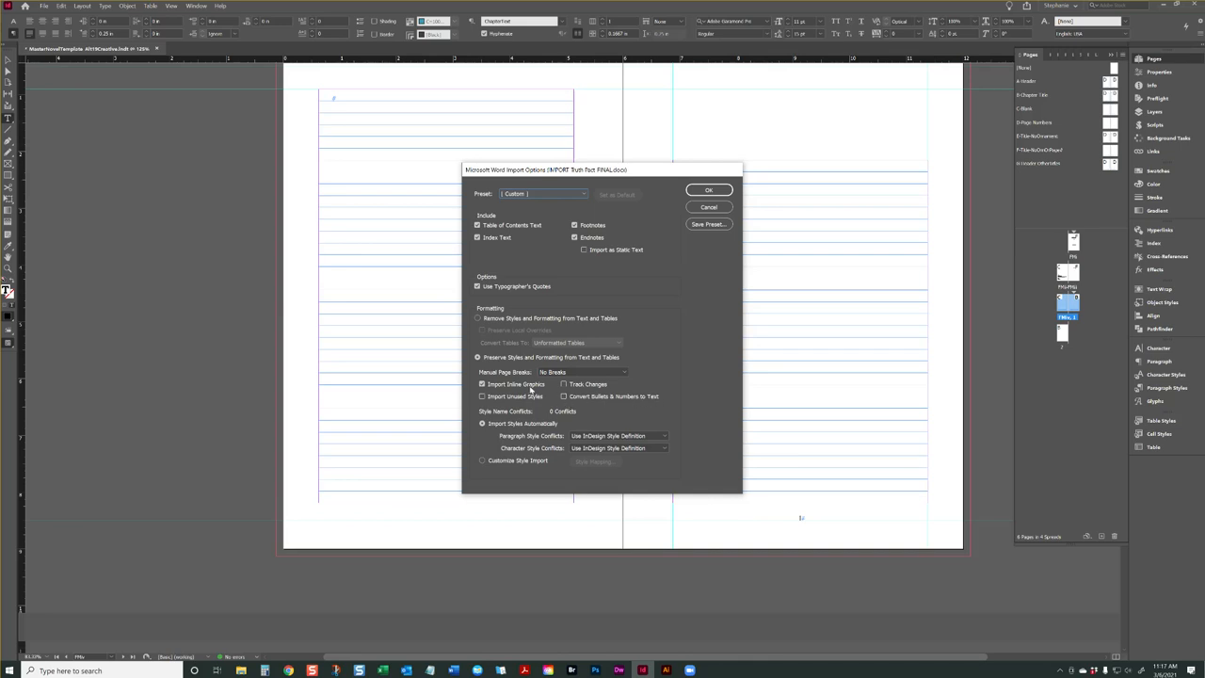
Try Preserve Page Breaks for the manual page breaks and return the option to No Breaks
click(575, 372)
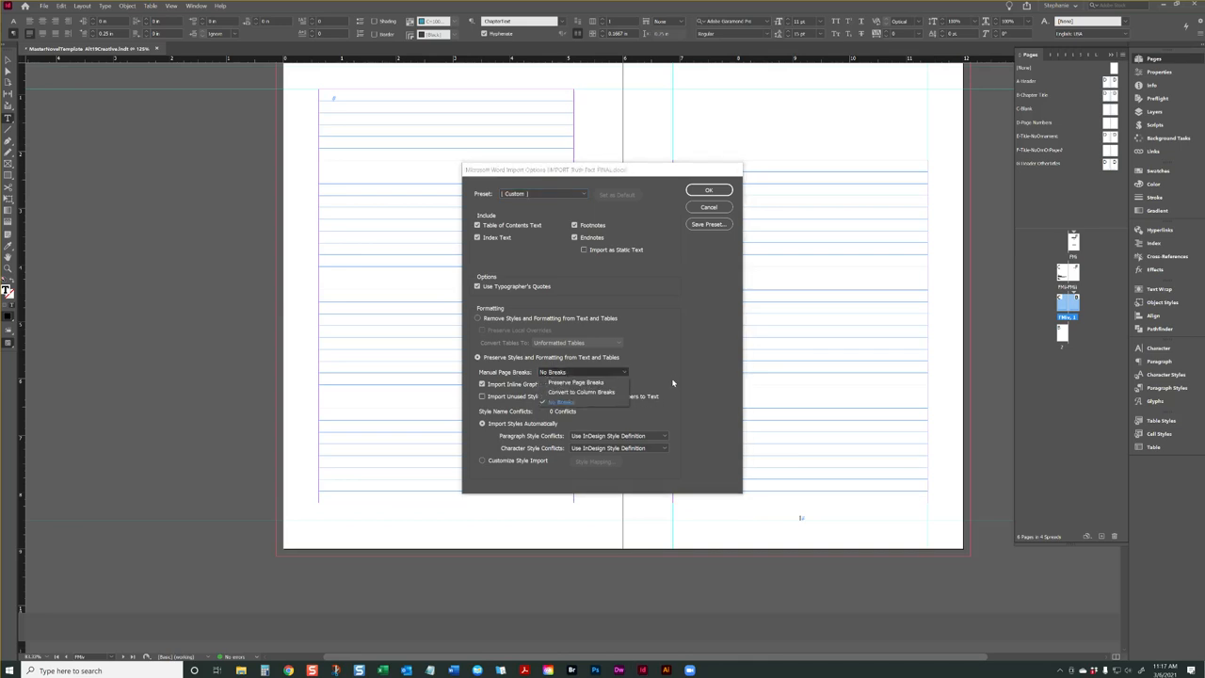
click(579, 382)
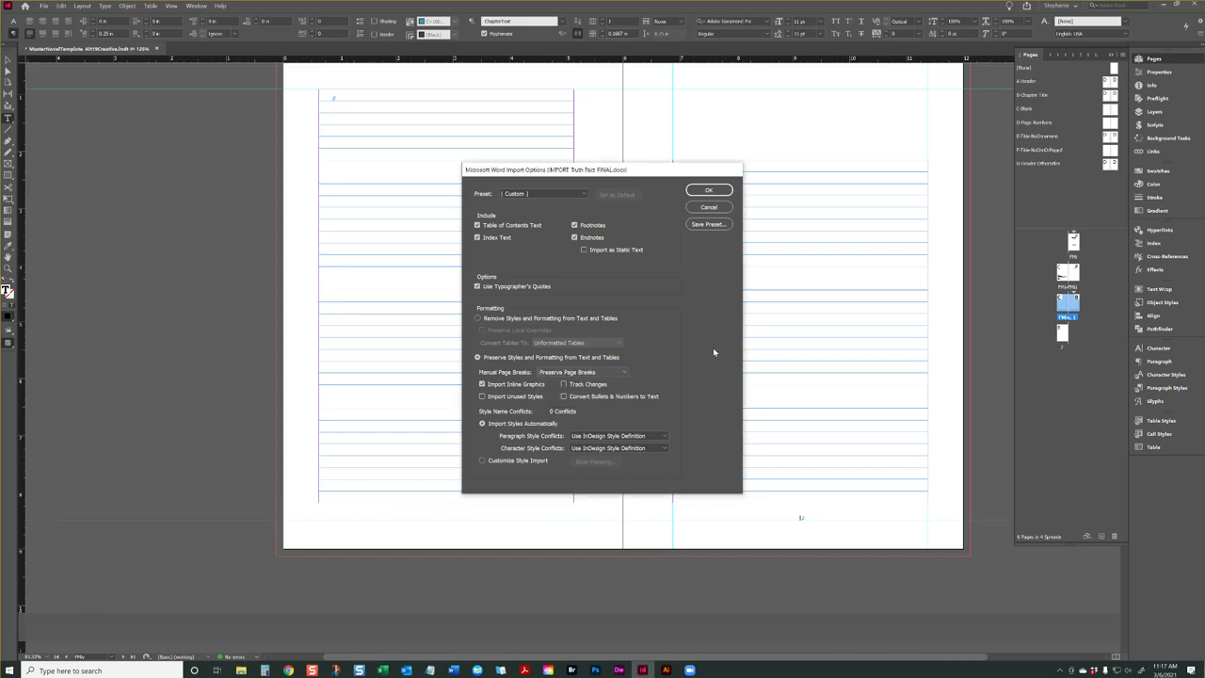
click(595, 372)
click(595, 403)
Check the Customize Style Import option, return to Import Styles Automatically, and place the manuscript in the page 1 text frame
click(501, 461)
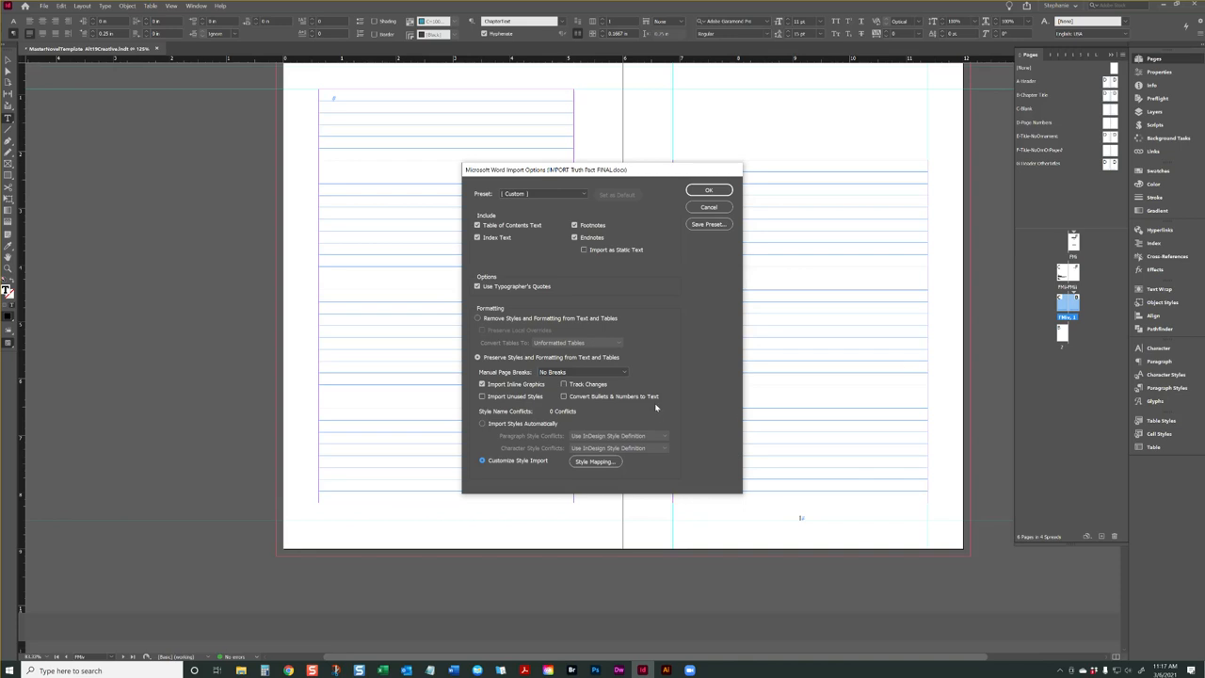
click(488, 424)
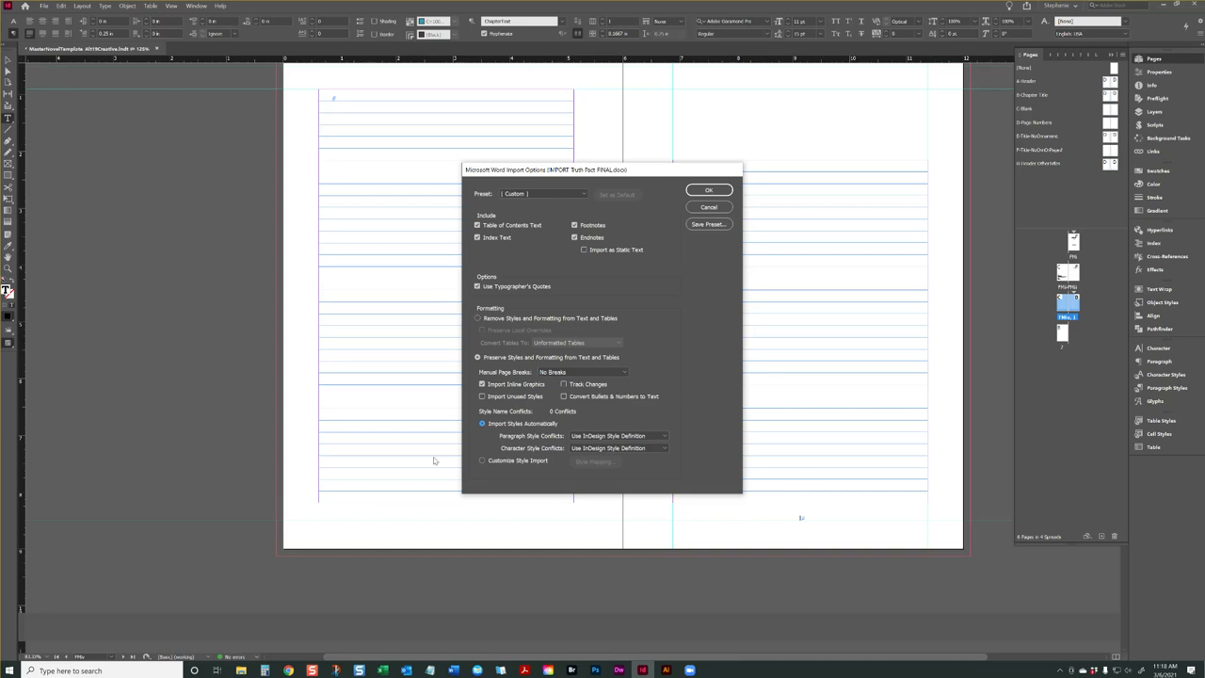
click(708, 193)
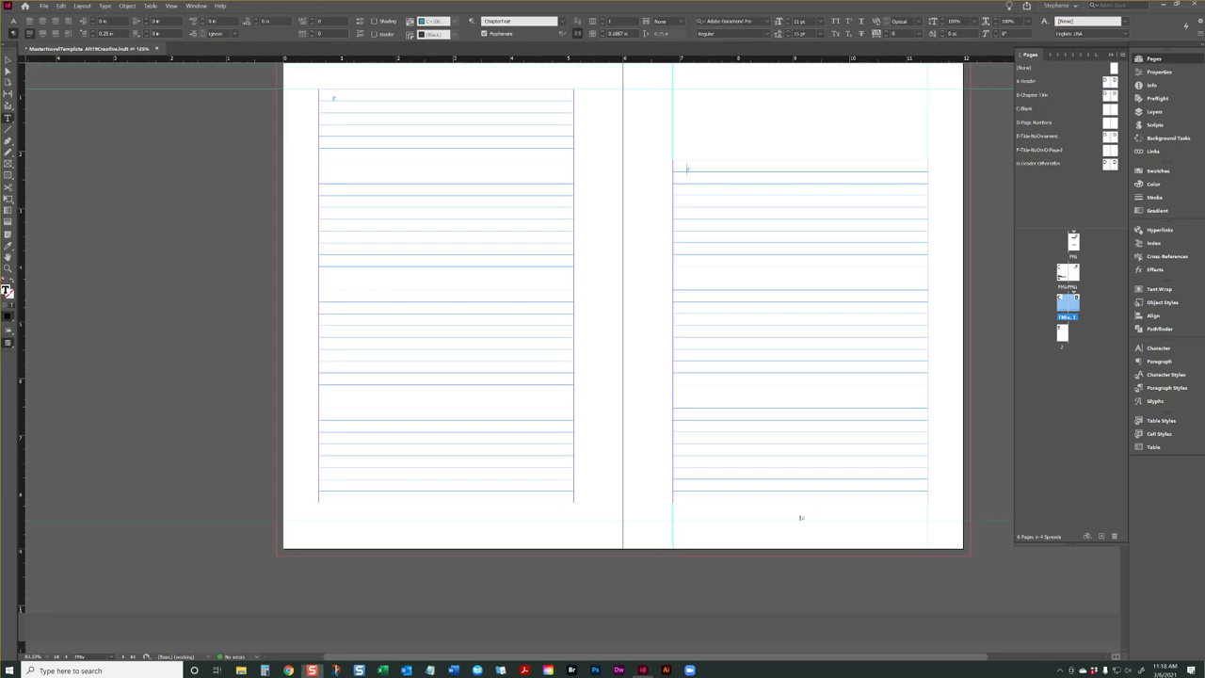
key(ctrl+v)
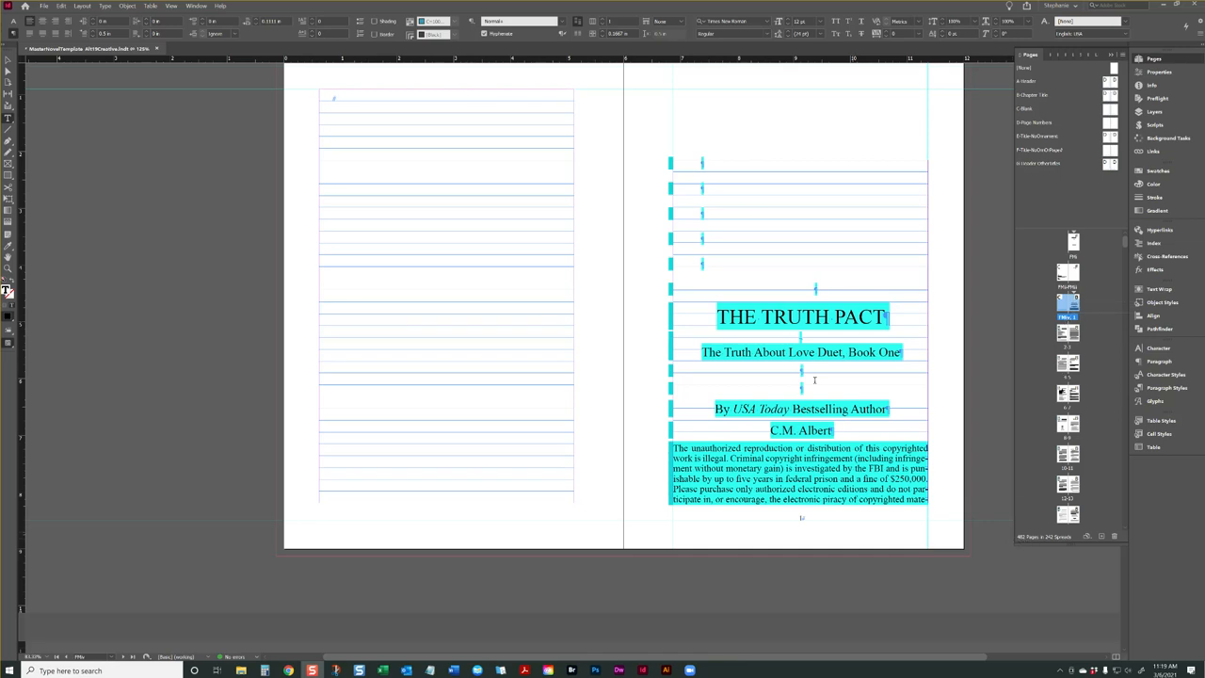
Examine how the placed manuscript flows from page 1 through the following threaded text frames
scroll(779, 334, down, 3)
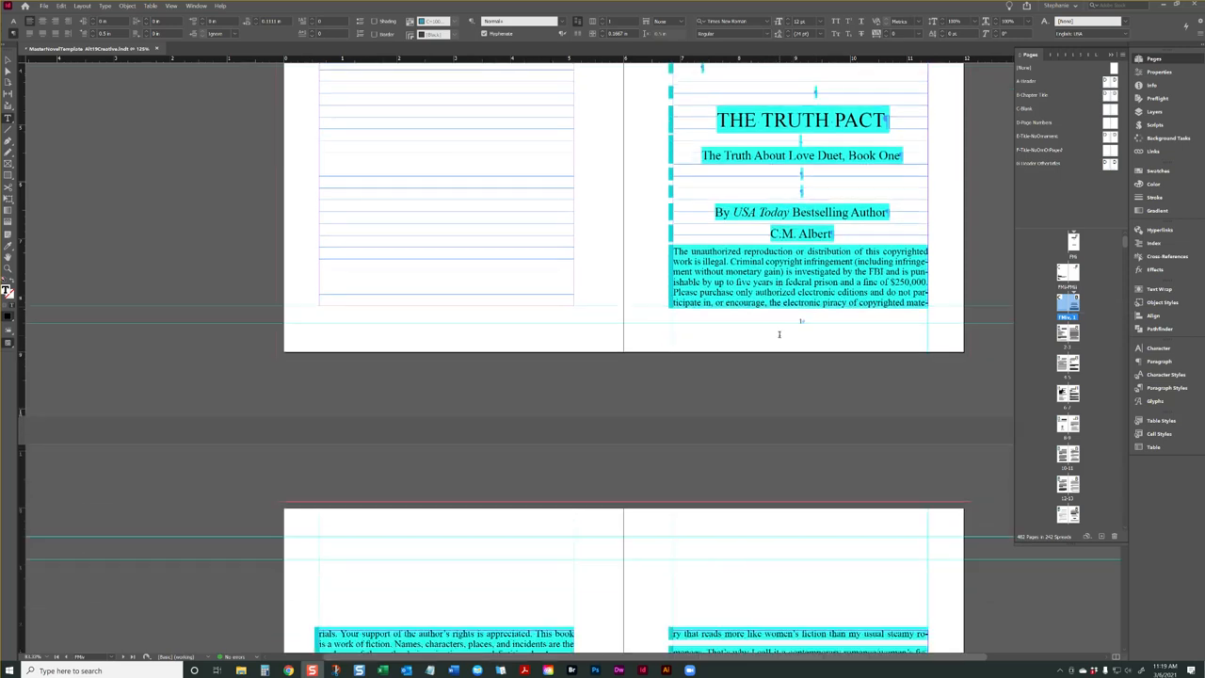
click(9, 60)
key(Escape)
scroll(800, 254, down, 2)
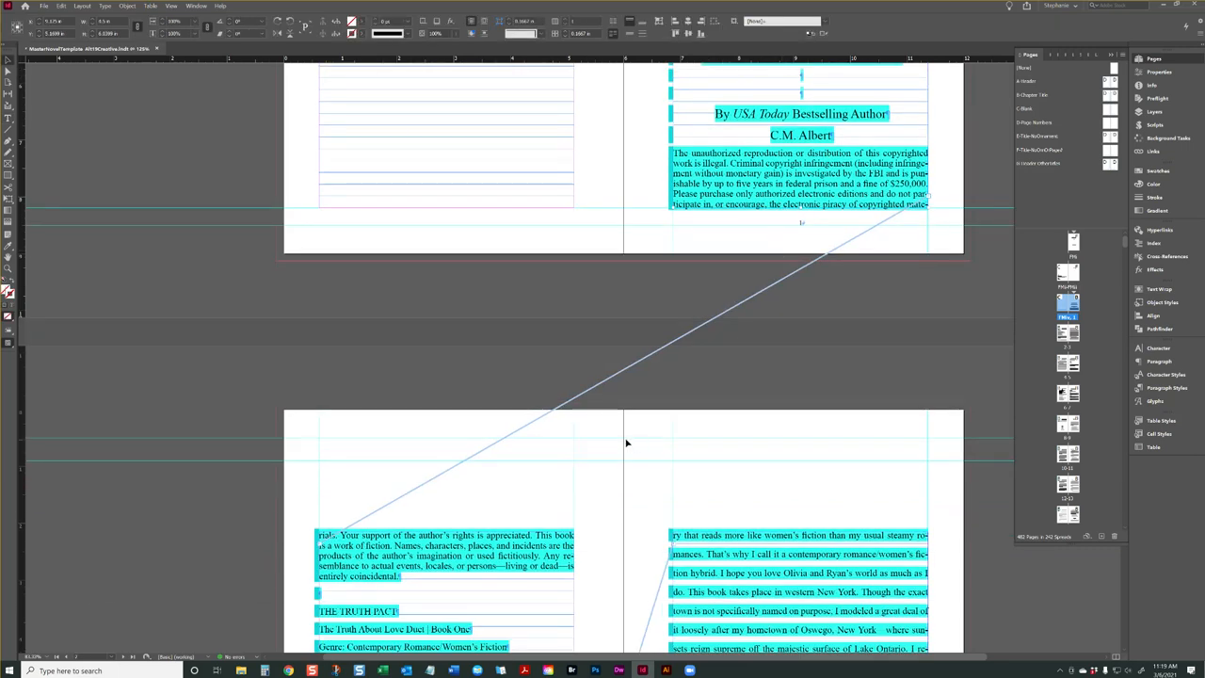
scroll(591, 514, down, 10)
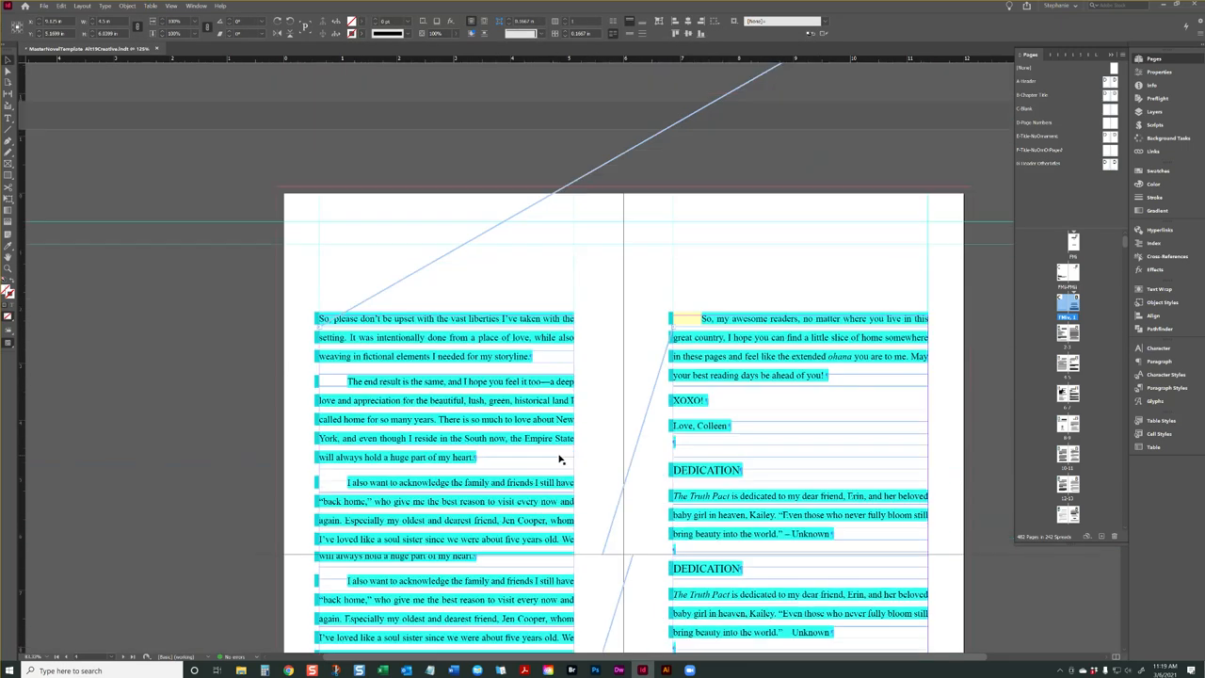
scroll(568, 461, down, 5)
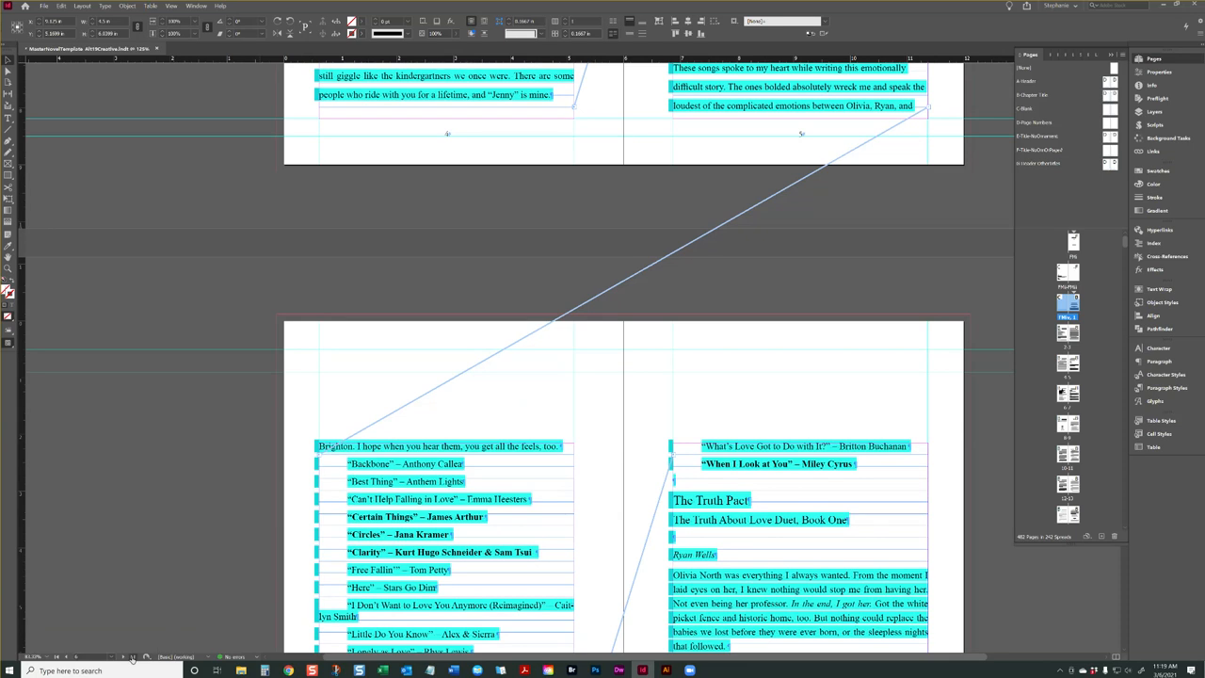
Examine the last manuscript pages and the separate back matter frame at the end of the document
key(ctrl+shift+Page_Down)
scroll(452, 478, up, 1)
click(433, 512)
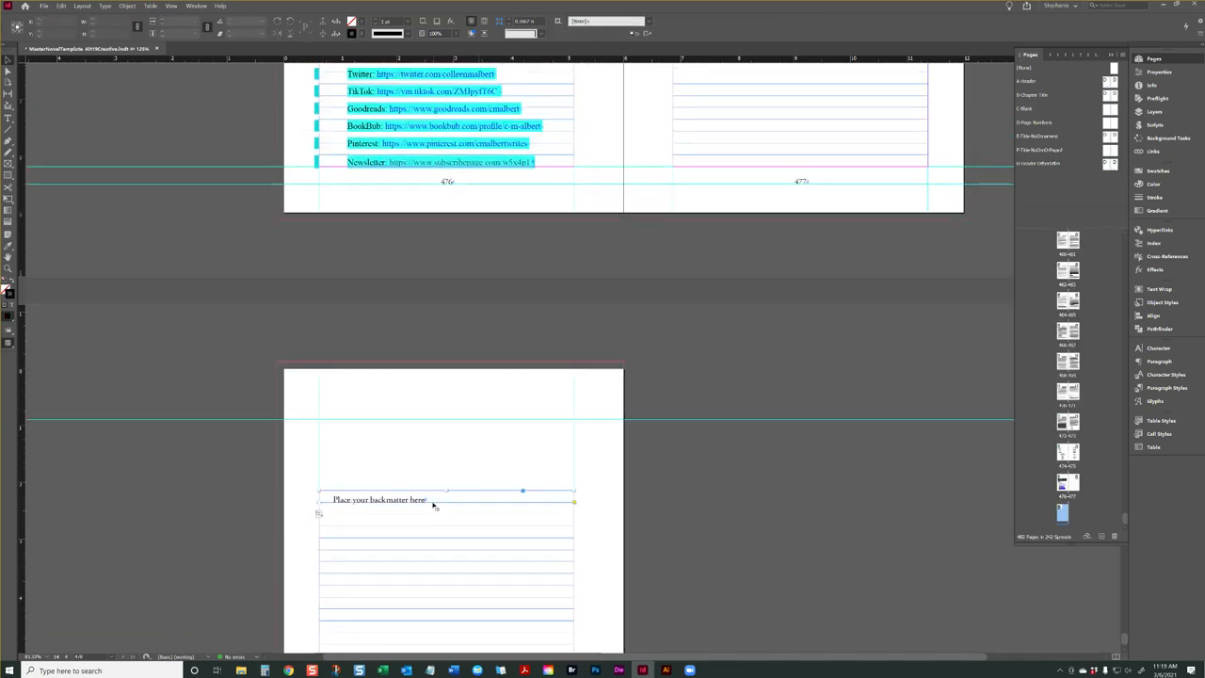
scroll(483, 384, up, 8)
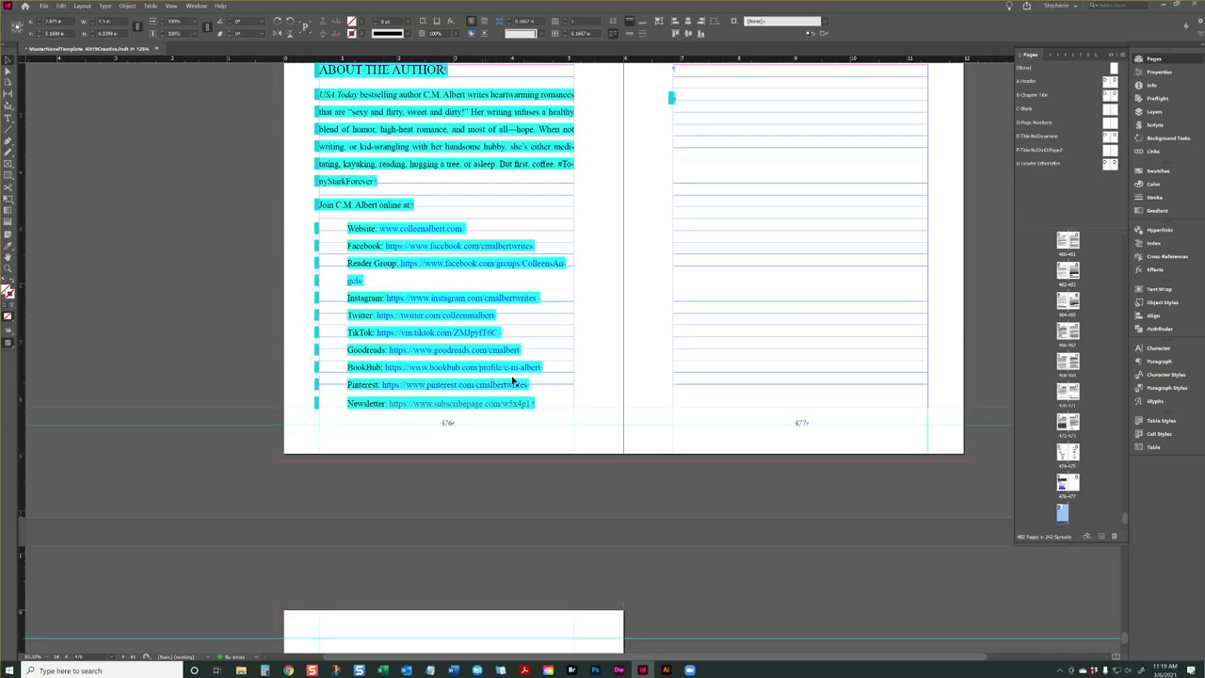
double_click(482, 311)
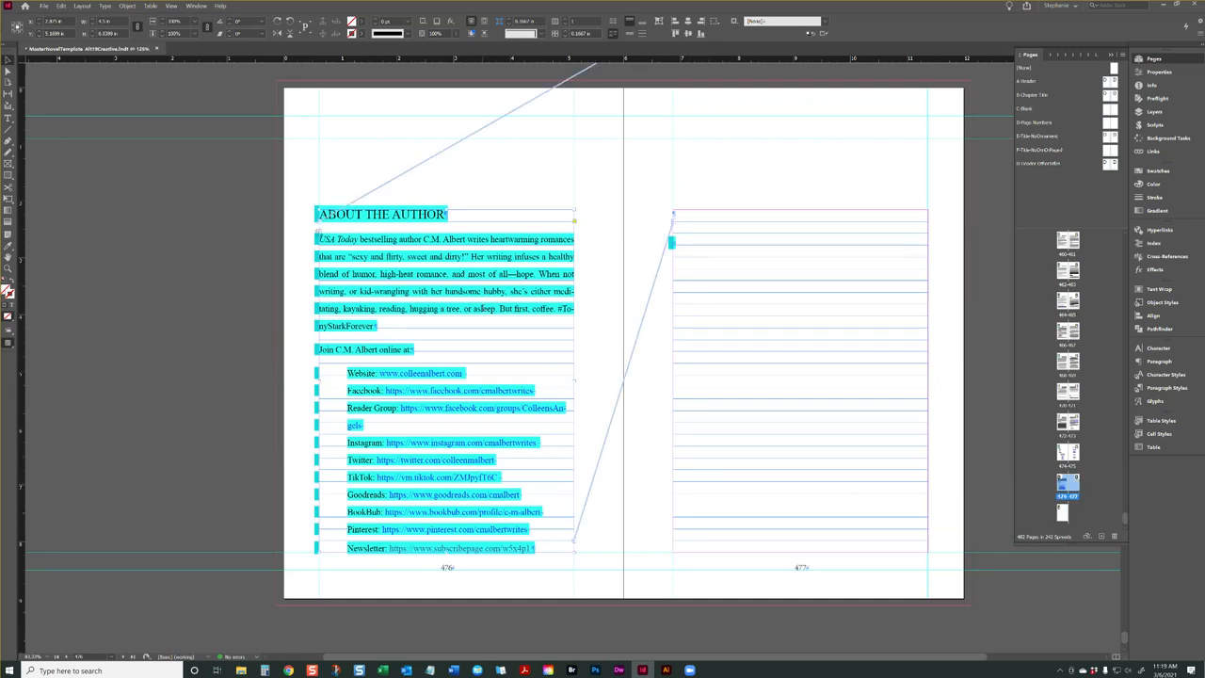
scroll(589, 401, up, 10)
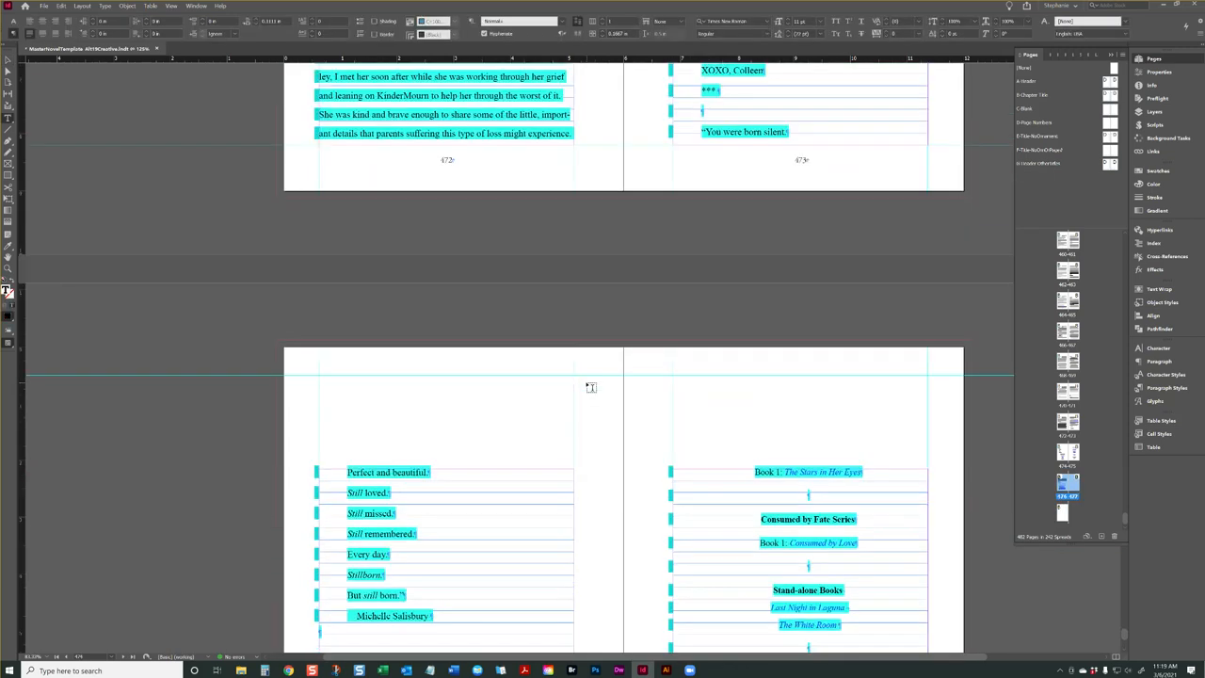
Return to the start of the document and bring the Formatting Checklist beside the title page into full view
key(ctrl+Home)
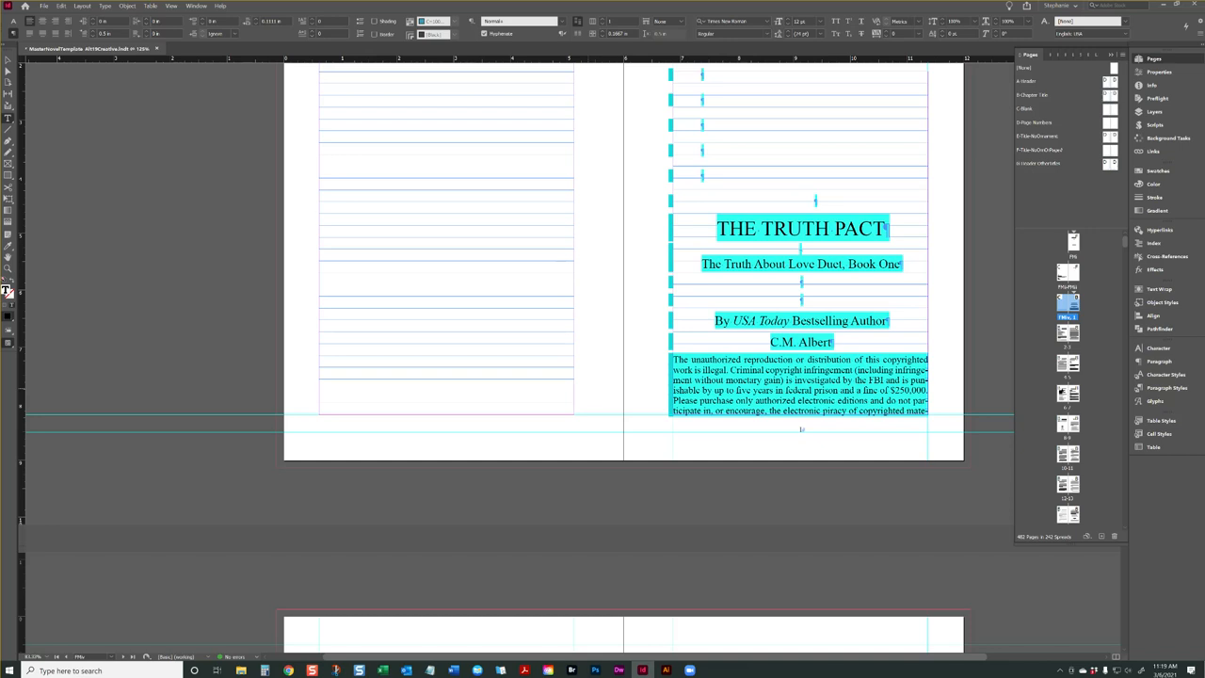
key(Escape)
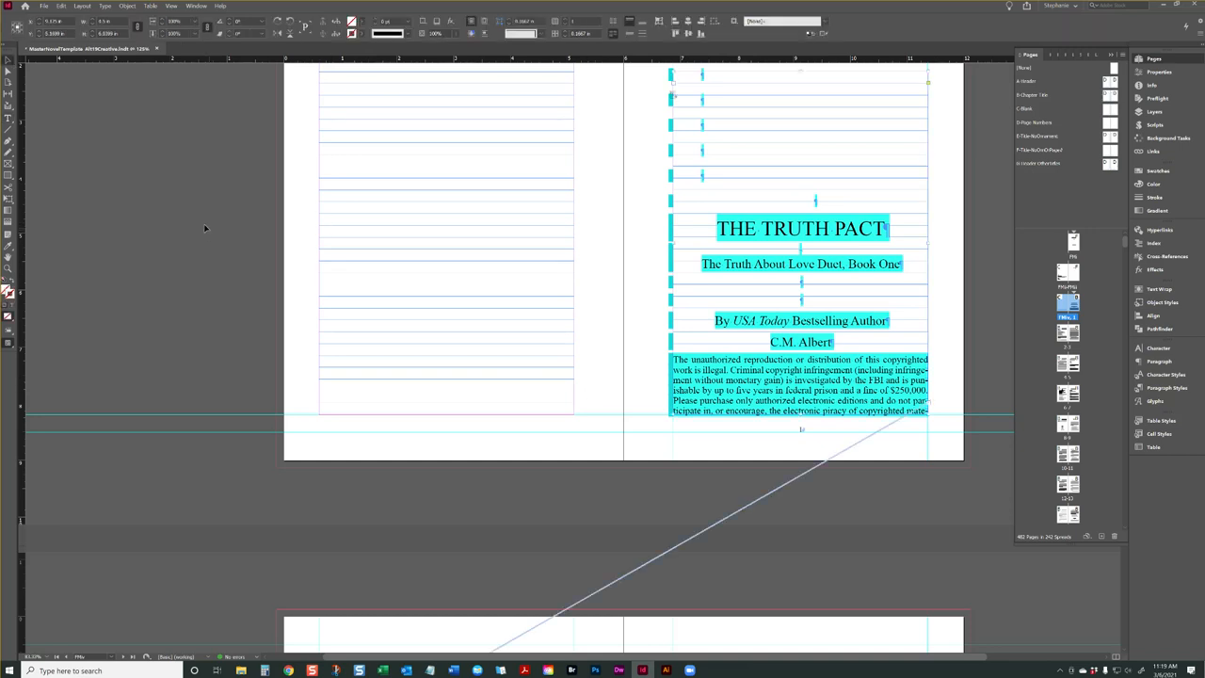
scroll(209, 227, up, 15)
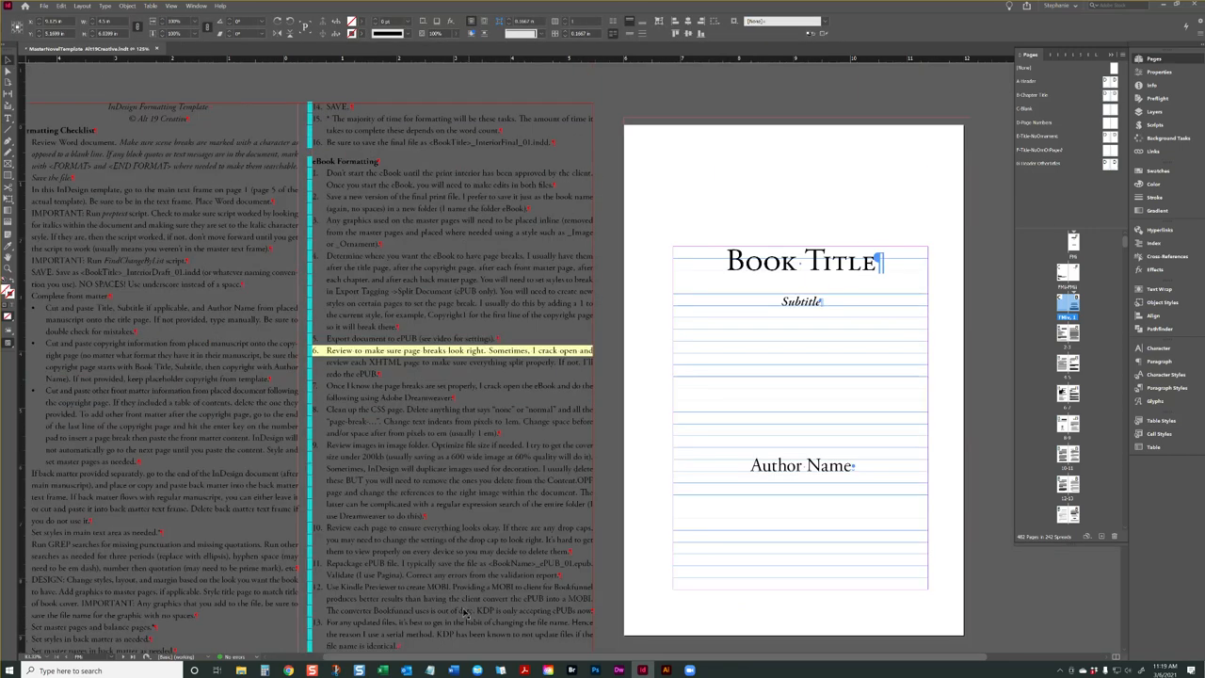
drag(520, 657, 466, 657)
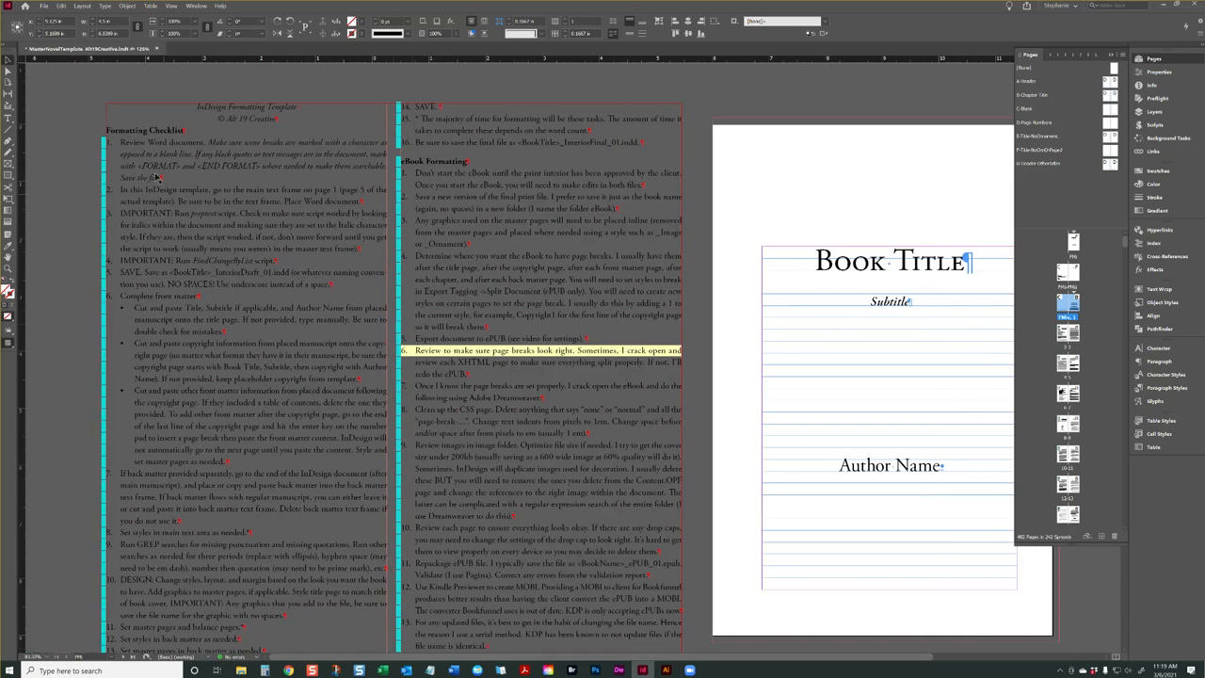
Read the checklist item about running the preptext script and locate preptext.jsx among the user scripts
double_click(154, 209)
drag(122, 213, 181, 214)
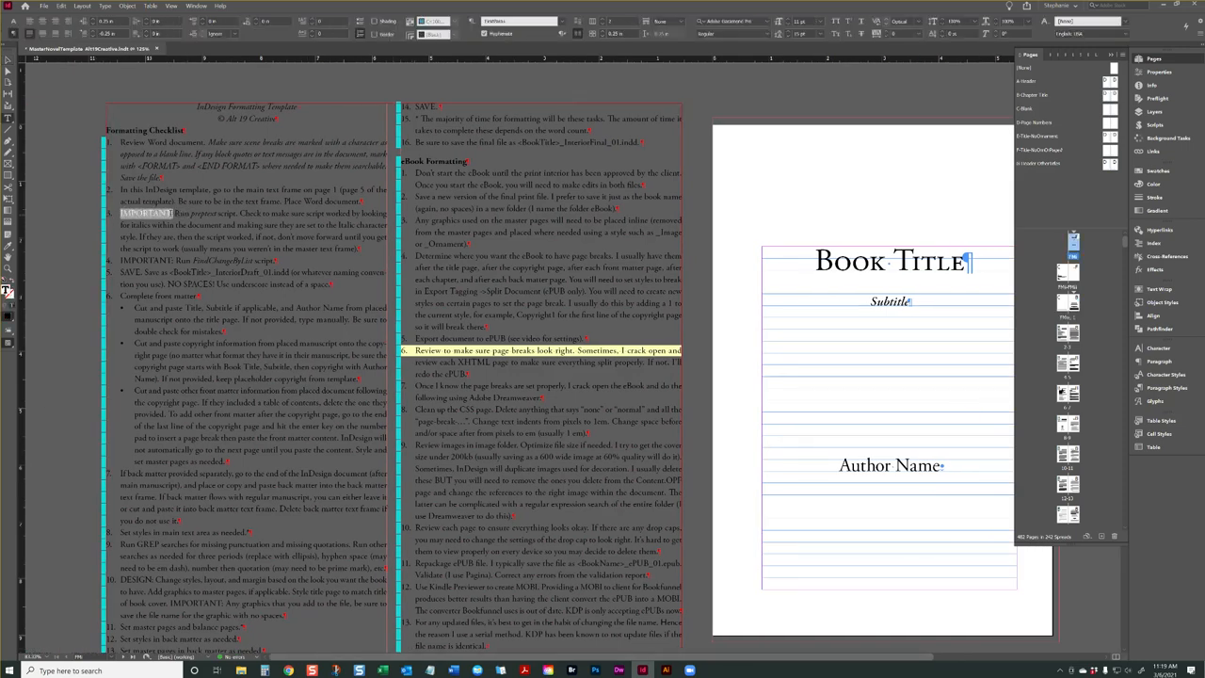
click(243, 225)
click(240, 213)
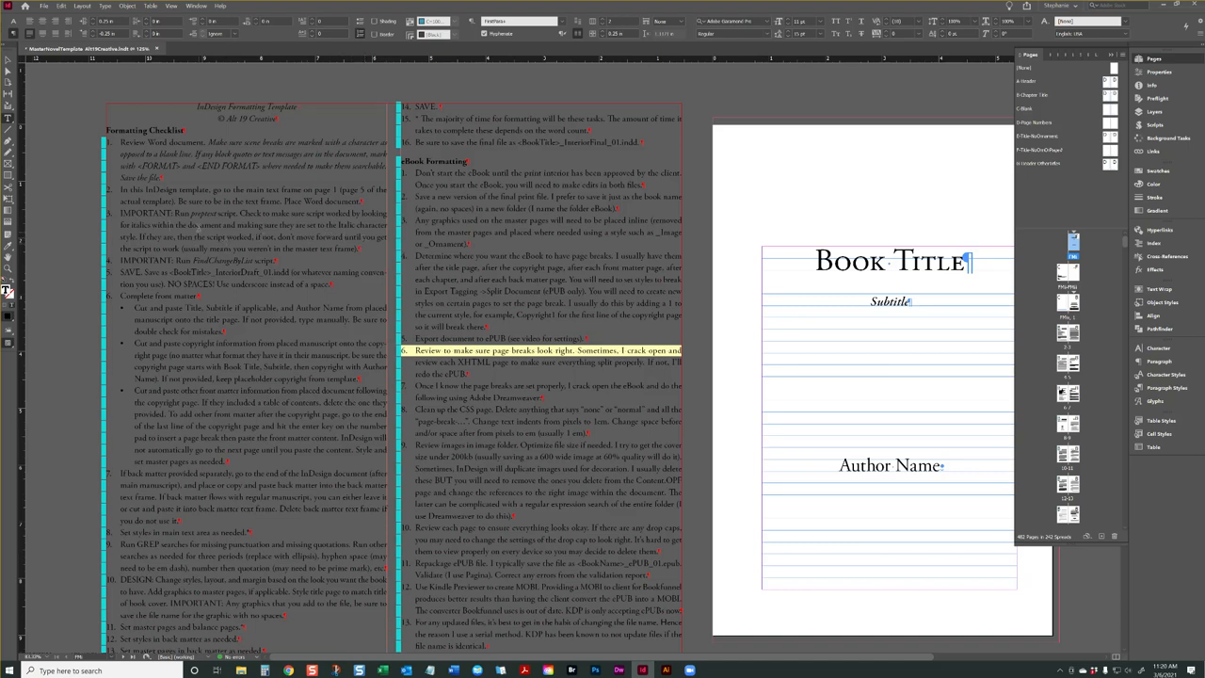
click(8, 59)
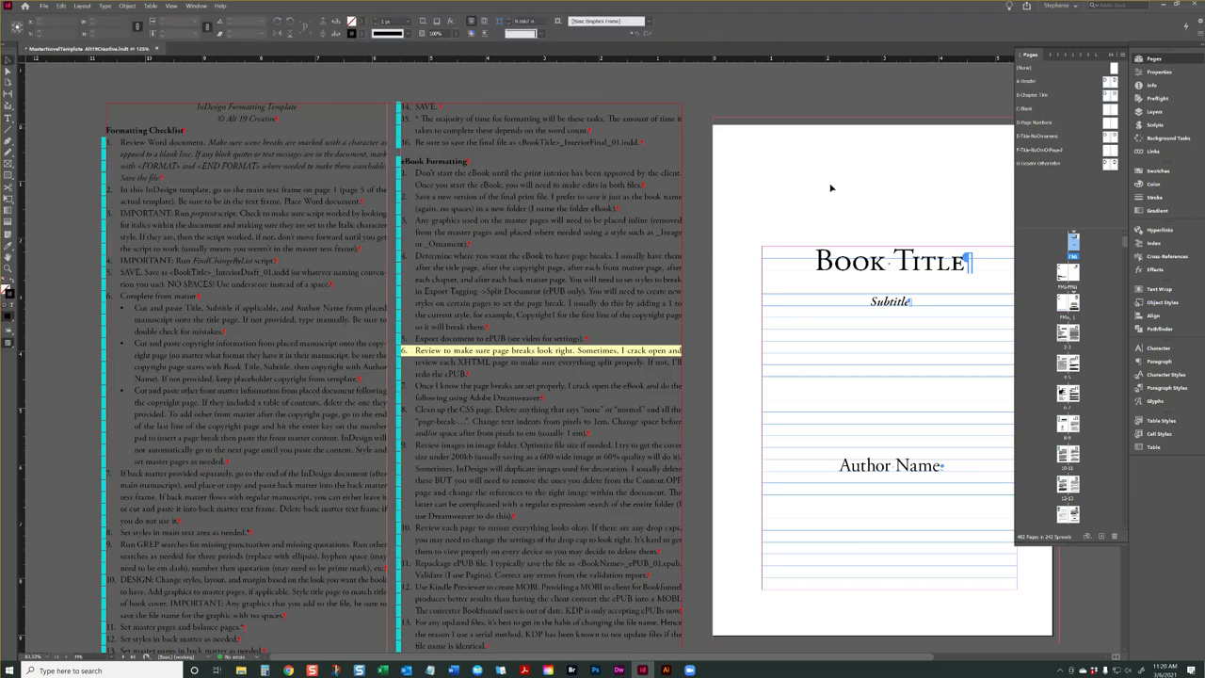
click(1155, 124)
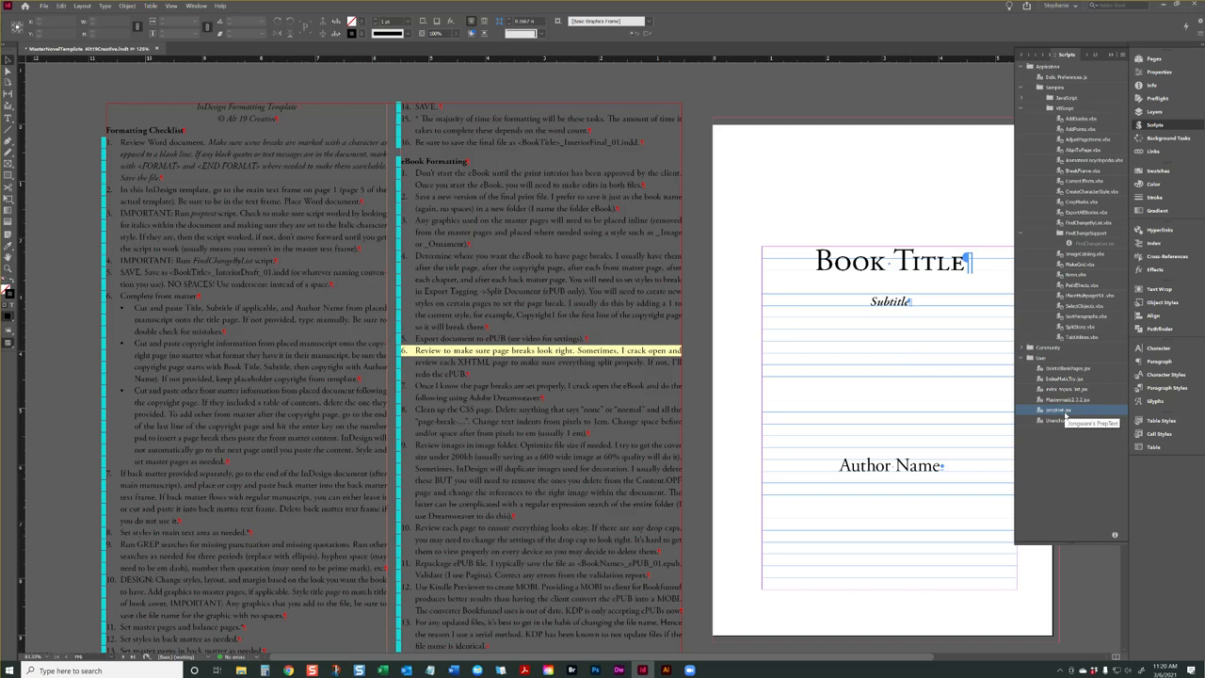
Inspect the italic words USA Today in the page 1 byline against the rest of the line
scroll(730, 274, down, 15)
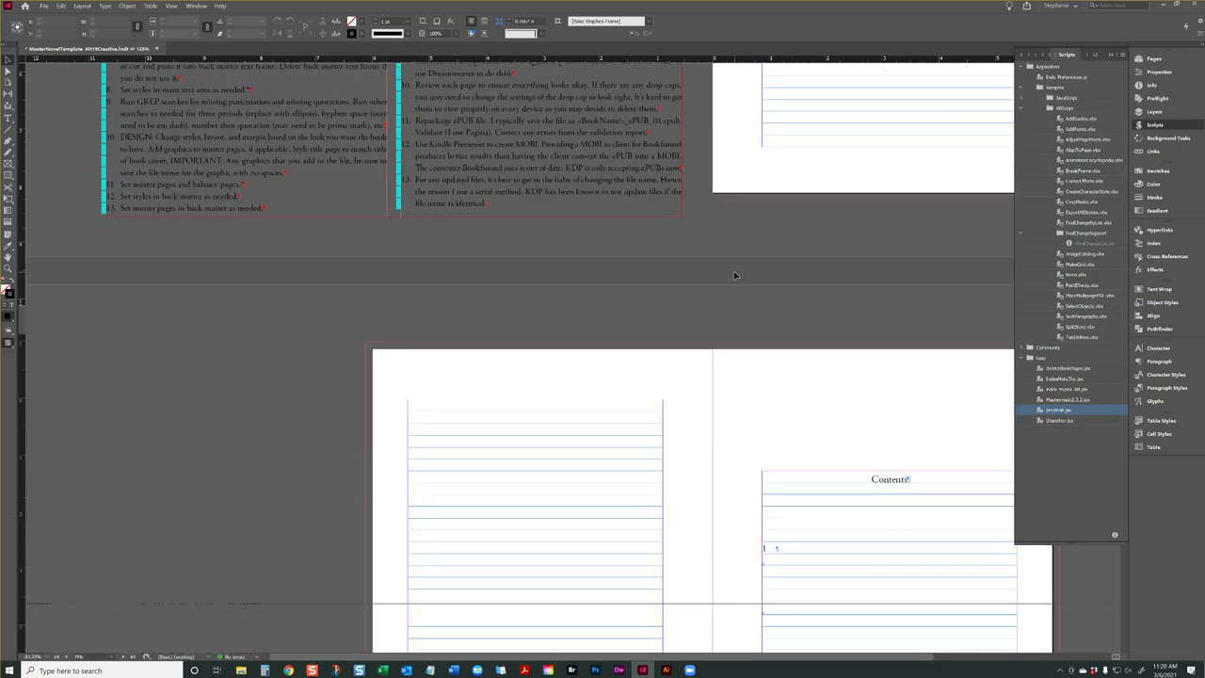
scroll(737, 277, down, 5)
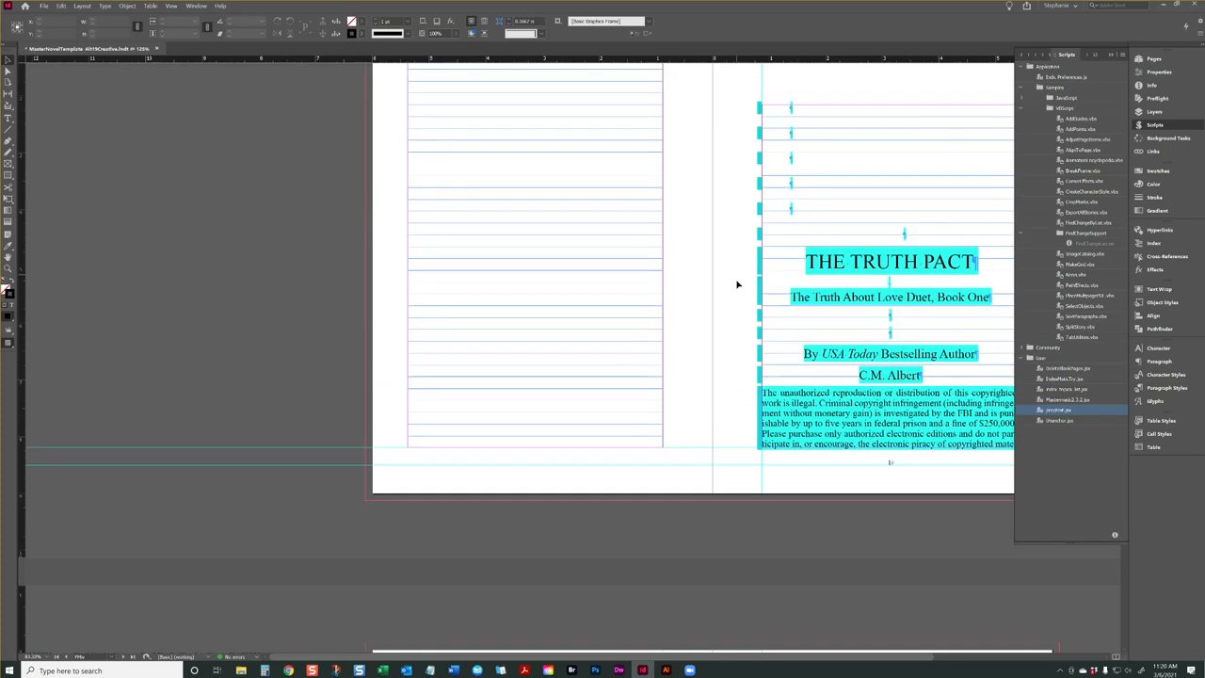
key(t)
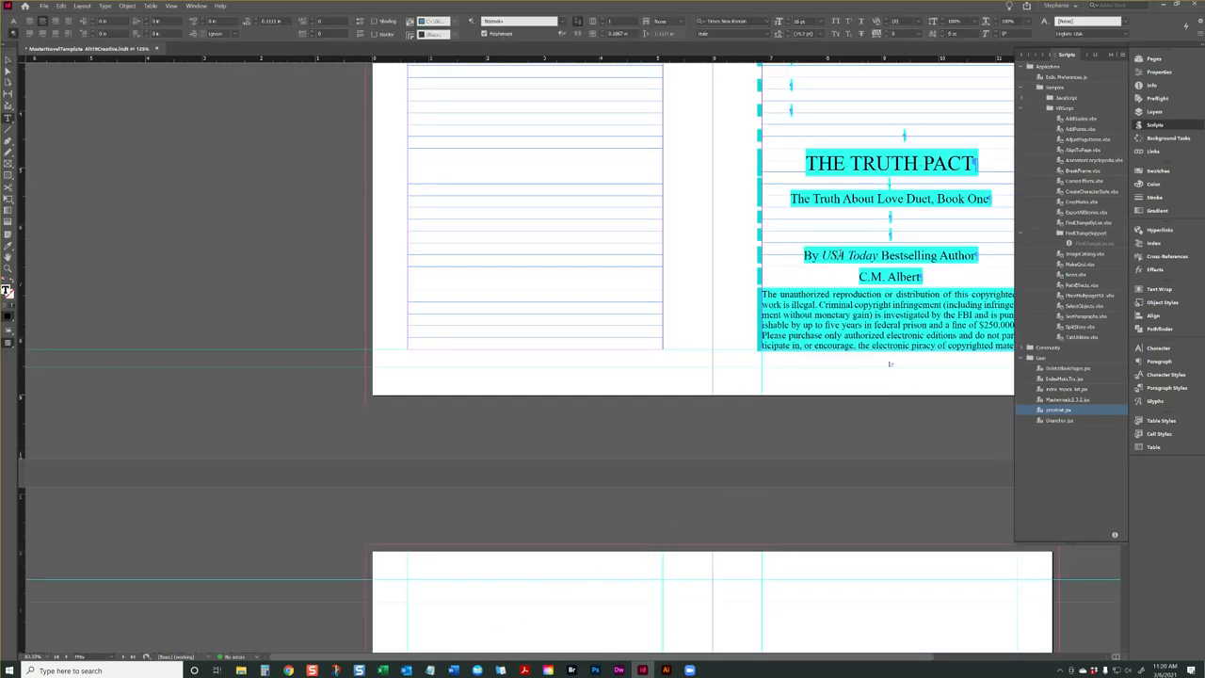
drag(880, 256, 821, 255)
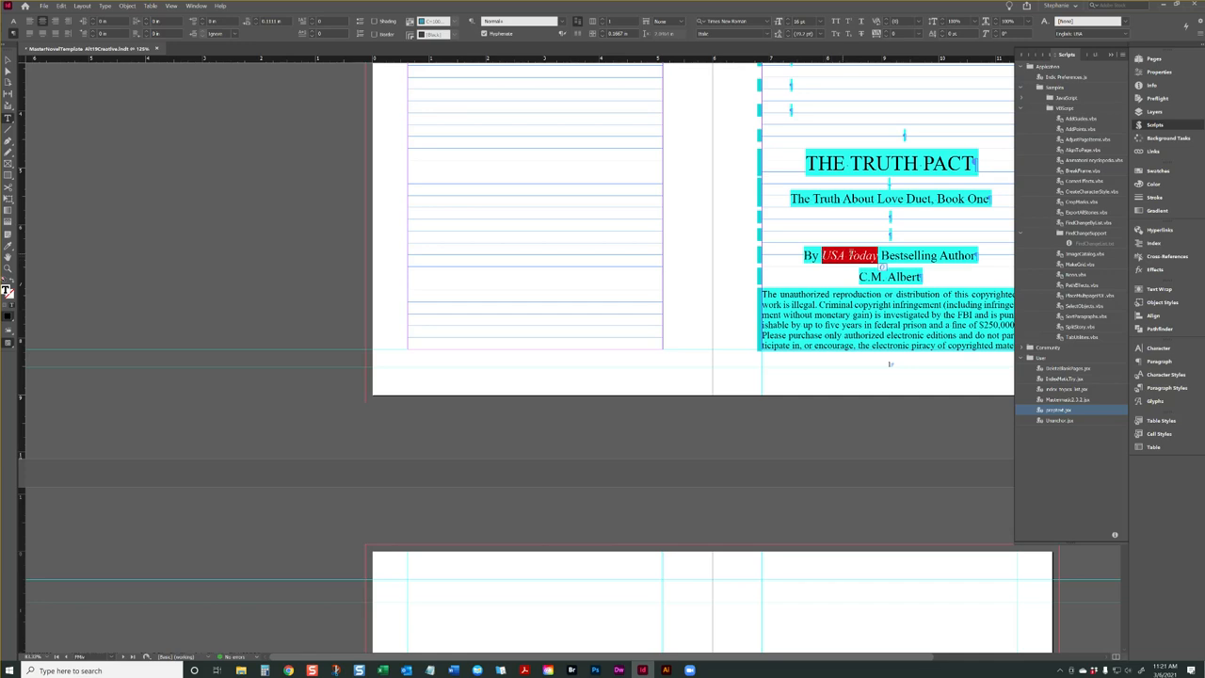
click(905, 255)
drag(976, 255, 802, 256)
click(970, 256)
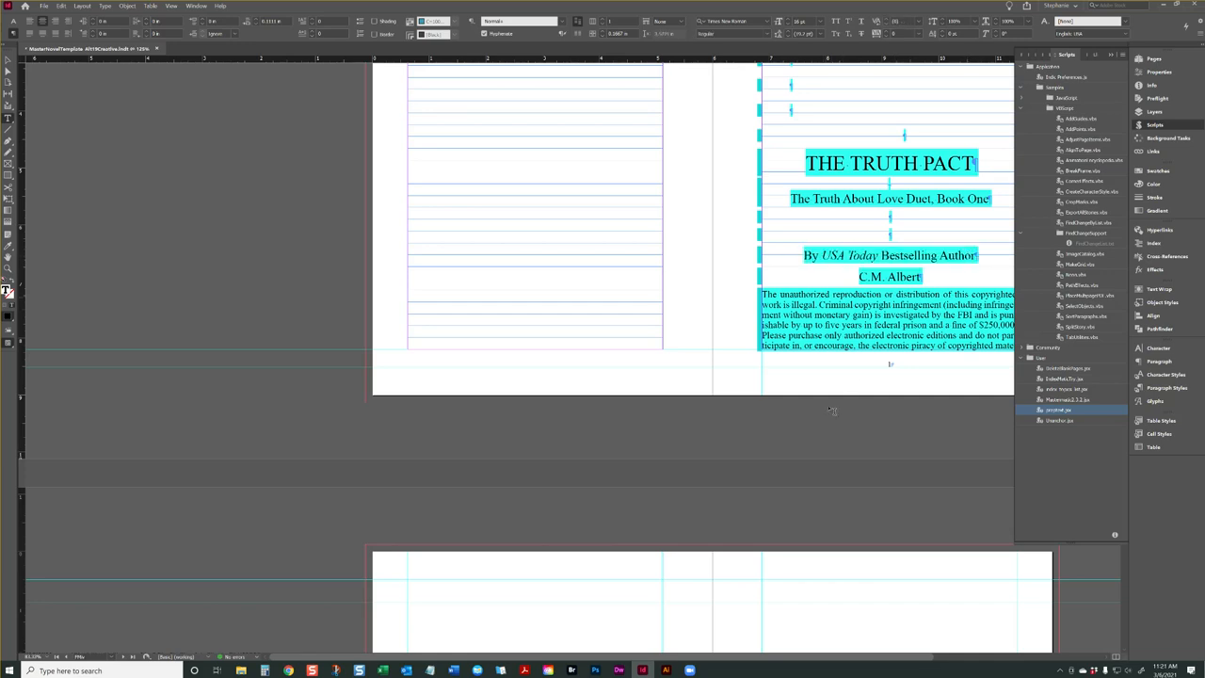
Preview page 1 without guides and style highlighting, and return to the normal view
drag(821, 657, 907, 656)
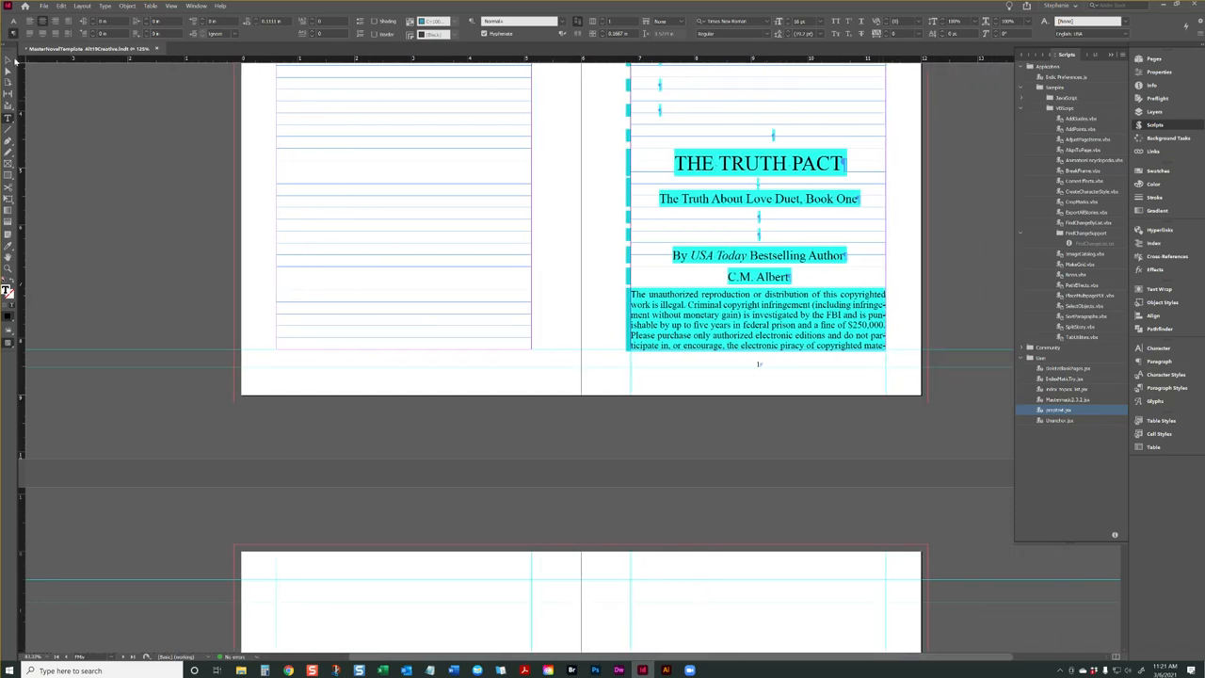
click(9, 60)
key(w)
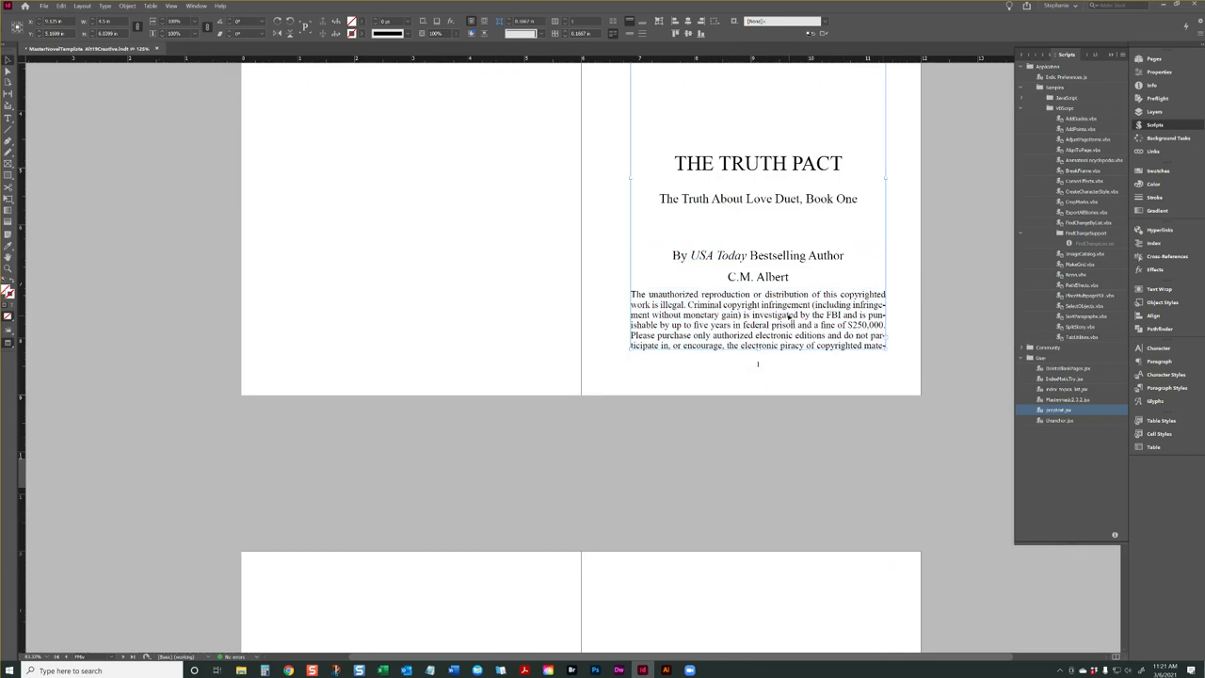
key(w)
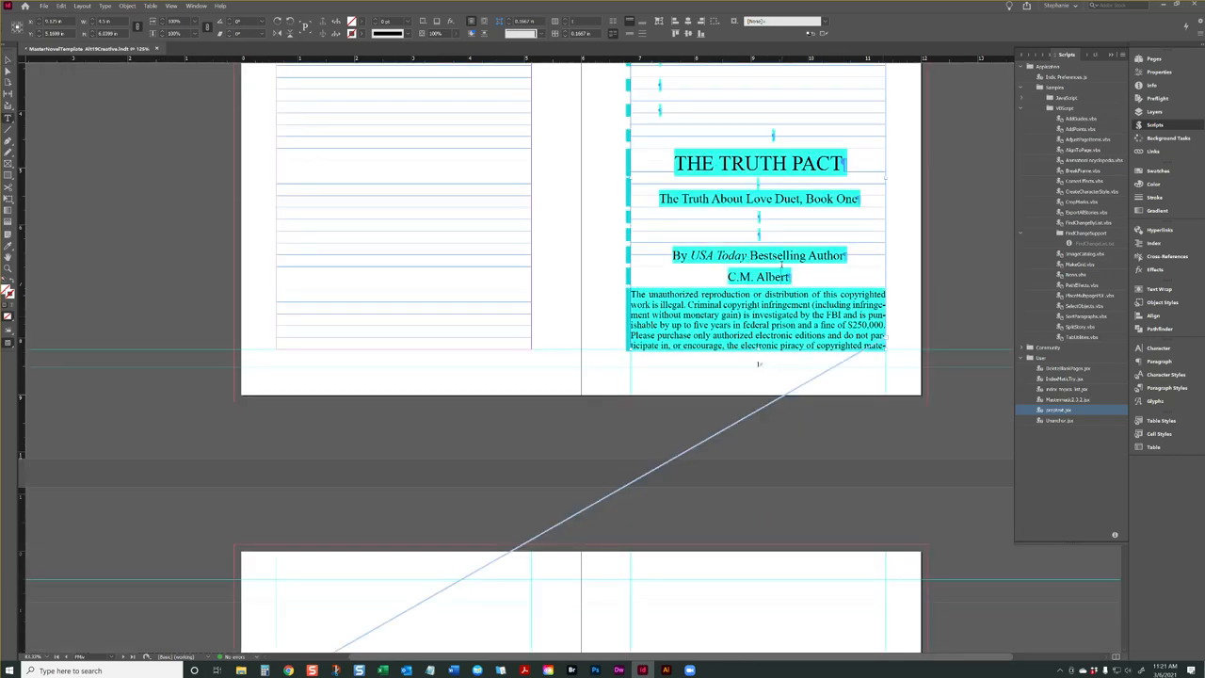
Select the page 1 byline and examine which paragraph style and overrides it carries
double_click(782, 265)
triple_click(789, 257)
drag(847, 256, 675, 256)
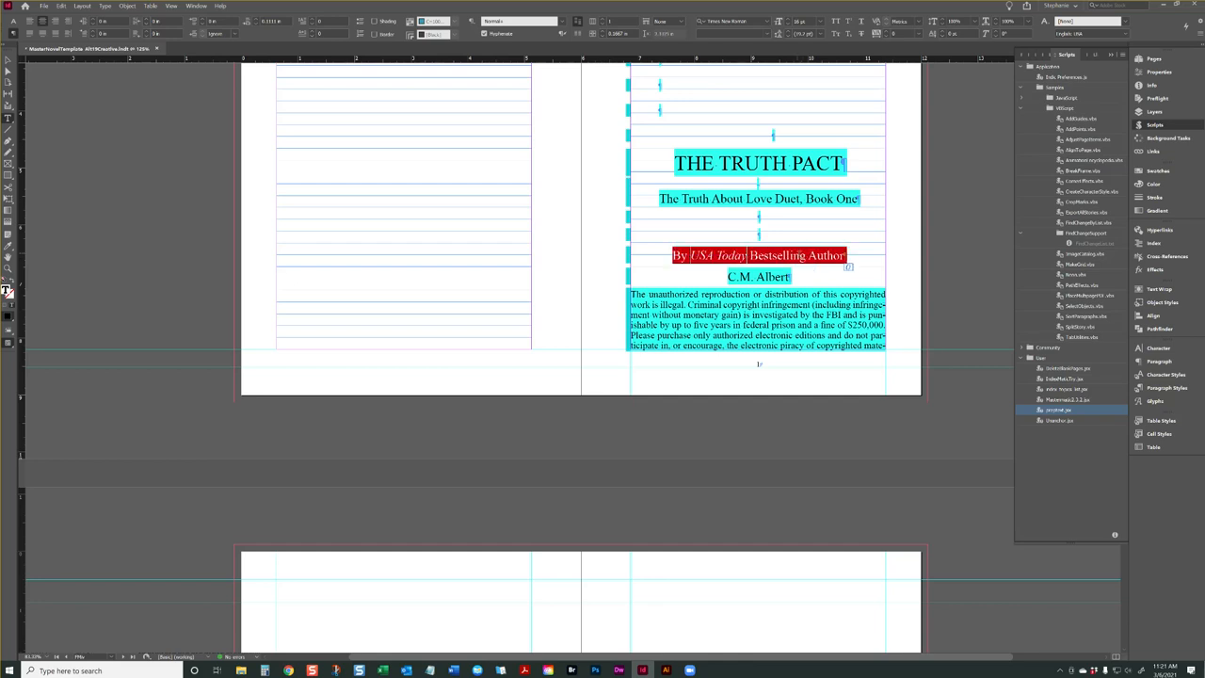
click(800, 255)
click(1162, 389)
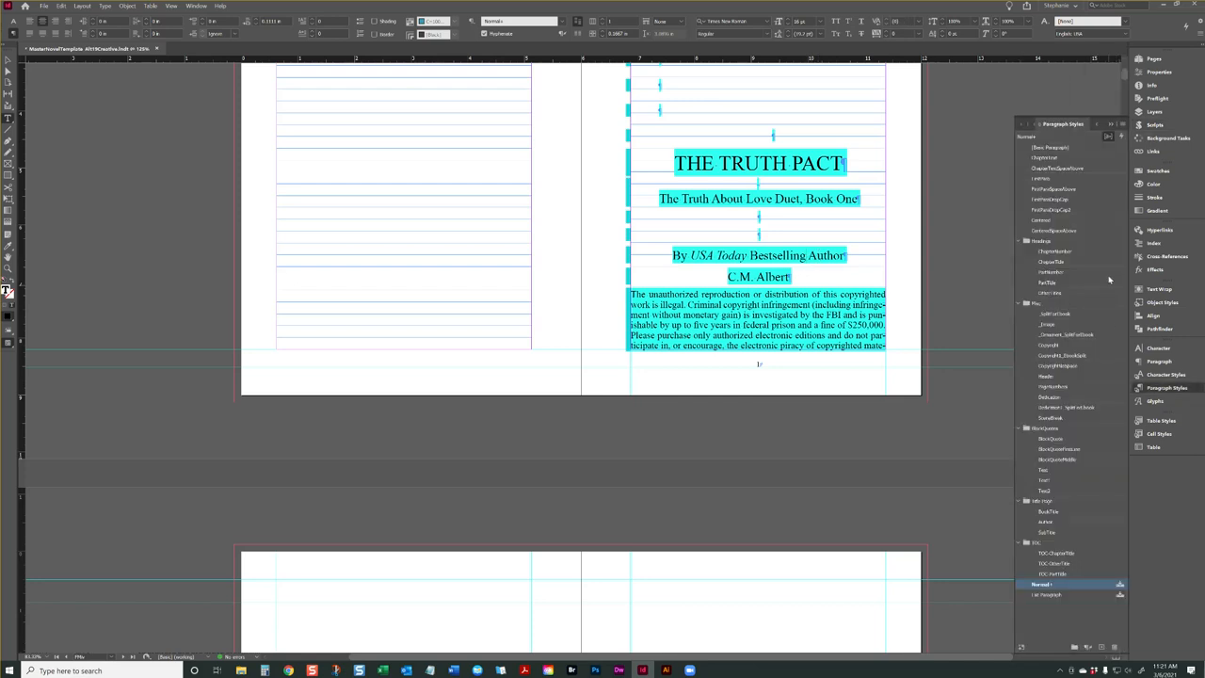
mouse_move(1047, 586)
triple_click(828, 261)
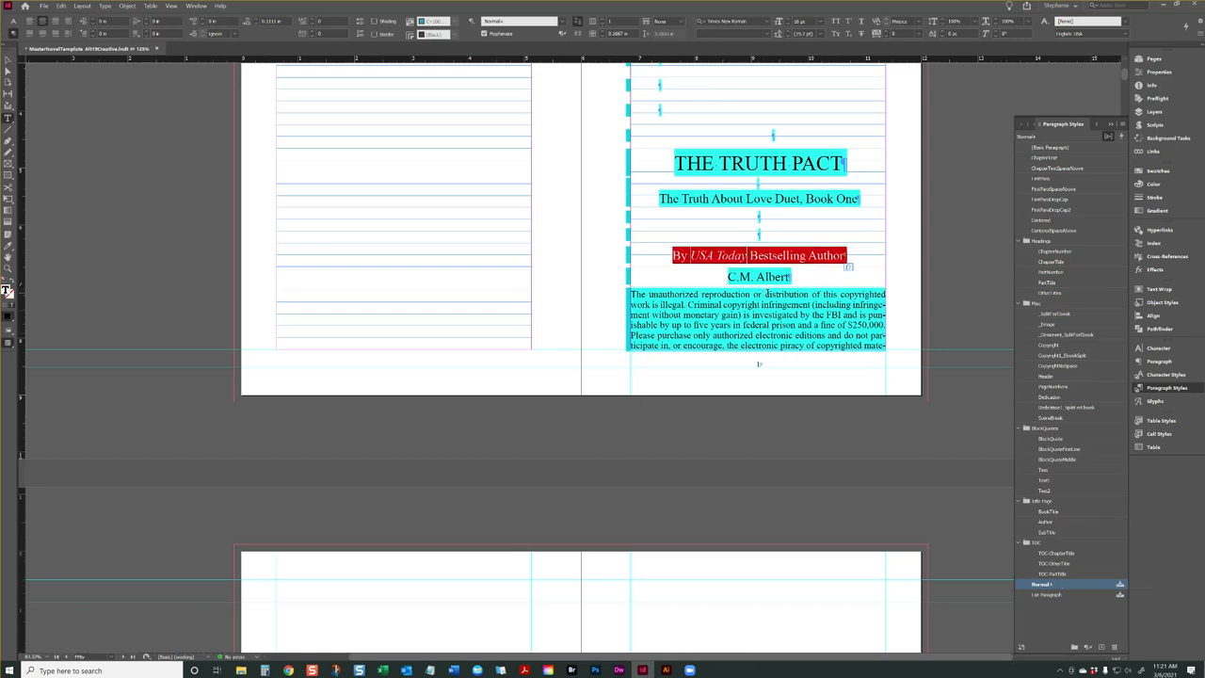
click(804, 234)
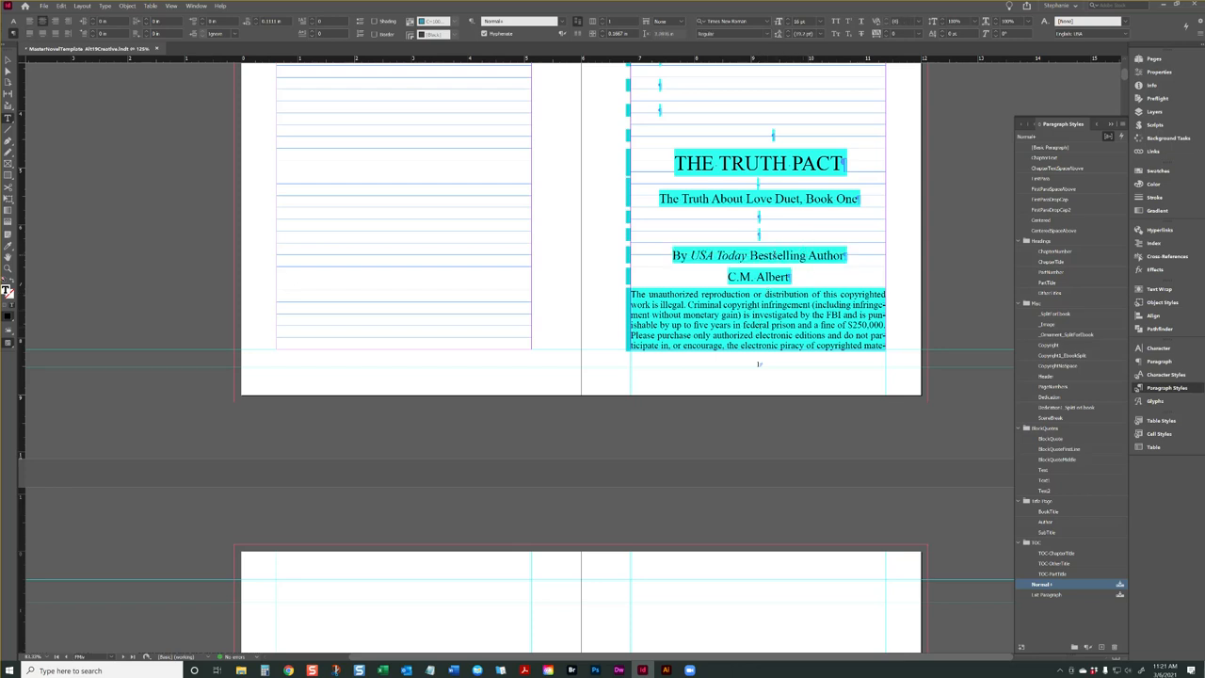
Try clearing all overrides on the page 1 byline, examine the words USA Today, and undo the clearing
triple_click(806, 256)
click(775, 260)
right_click(777, 256)
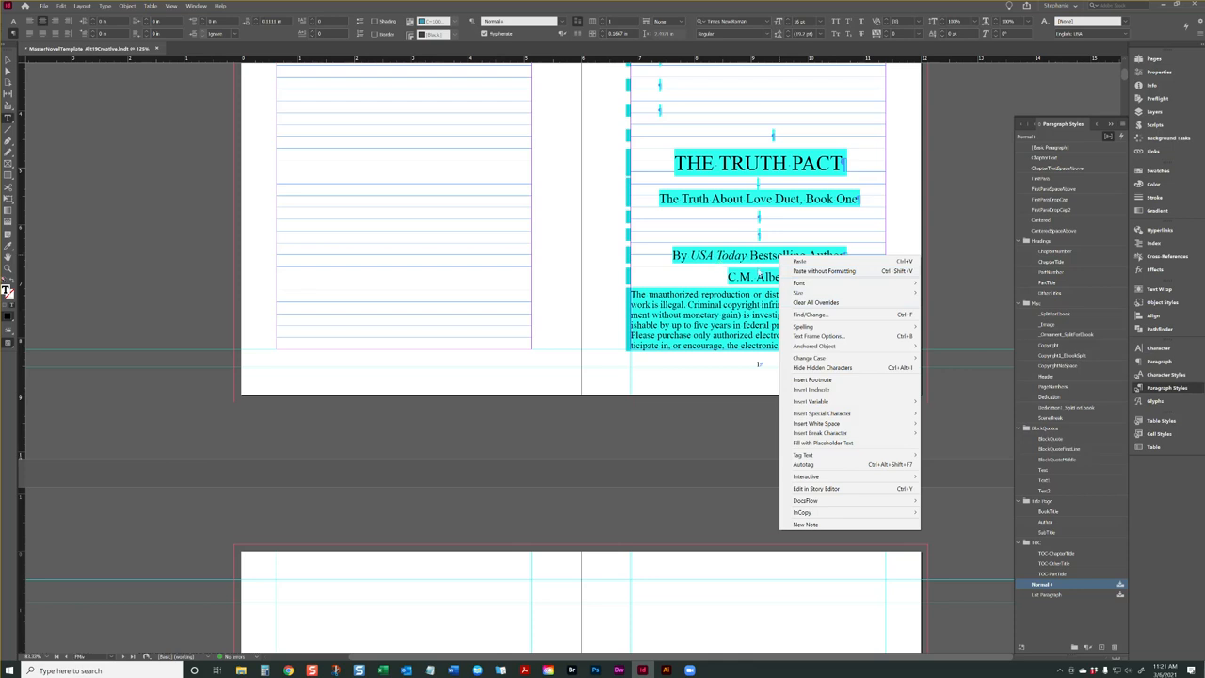
click(815, 303)
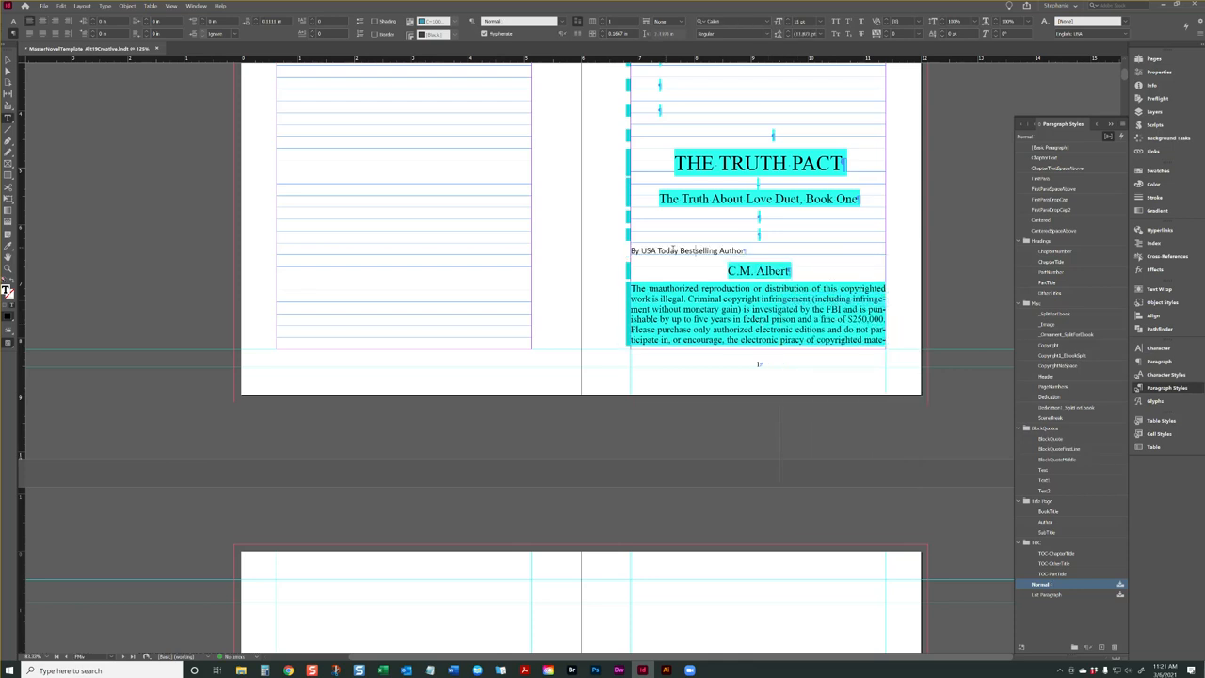
drag(675, 250, 630, 251)
click(676, 260)
drag(675, 250, 644, 252)
click(666, 252)
key(ctrl+z)
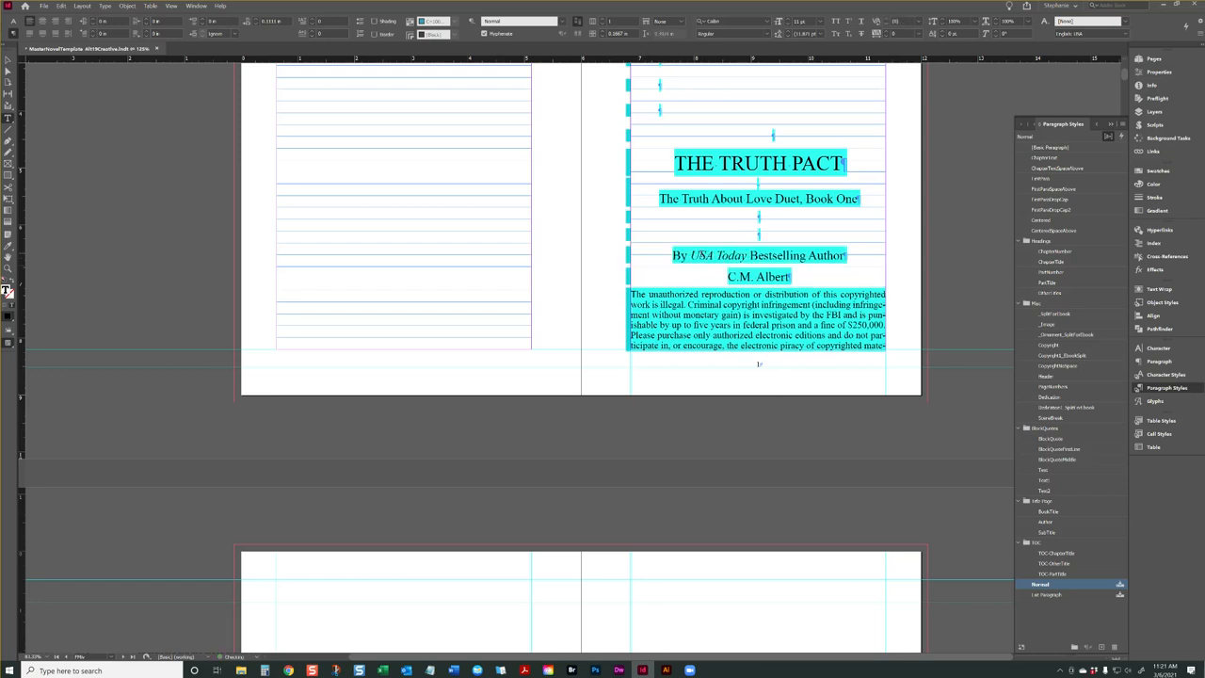
Examine the italics of USA Today in the byline and of The Truth Pact in the Foreword's first line
drag(747, 255, 714, 256)
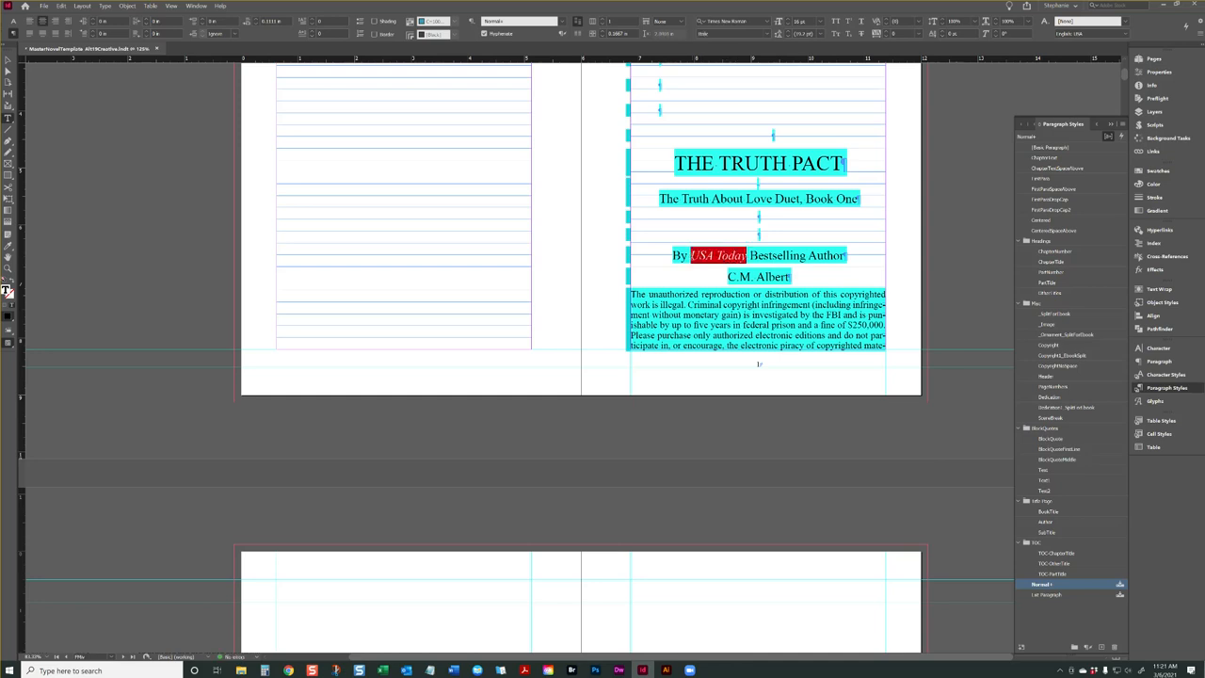
scroll(752, 266, down, 5)
scroll(727, 252, down, 4)
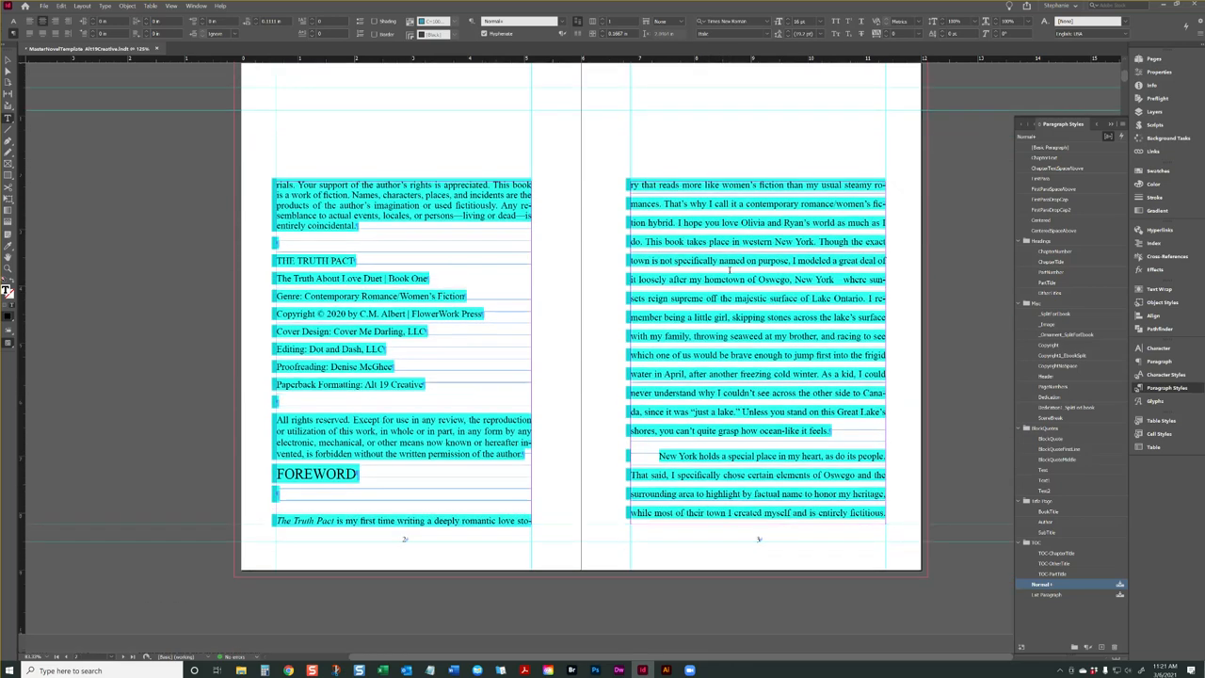
scroll(339, 380, up, 2)
drag(335, 373, 275, 373)
click(337, 372)
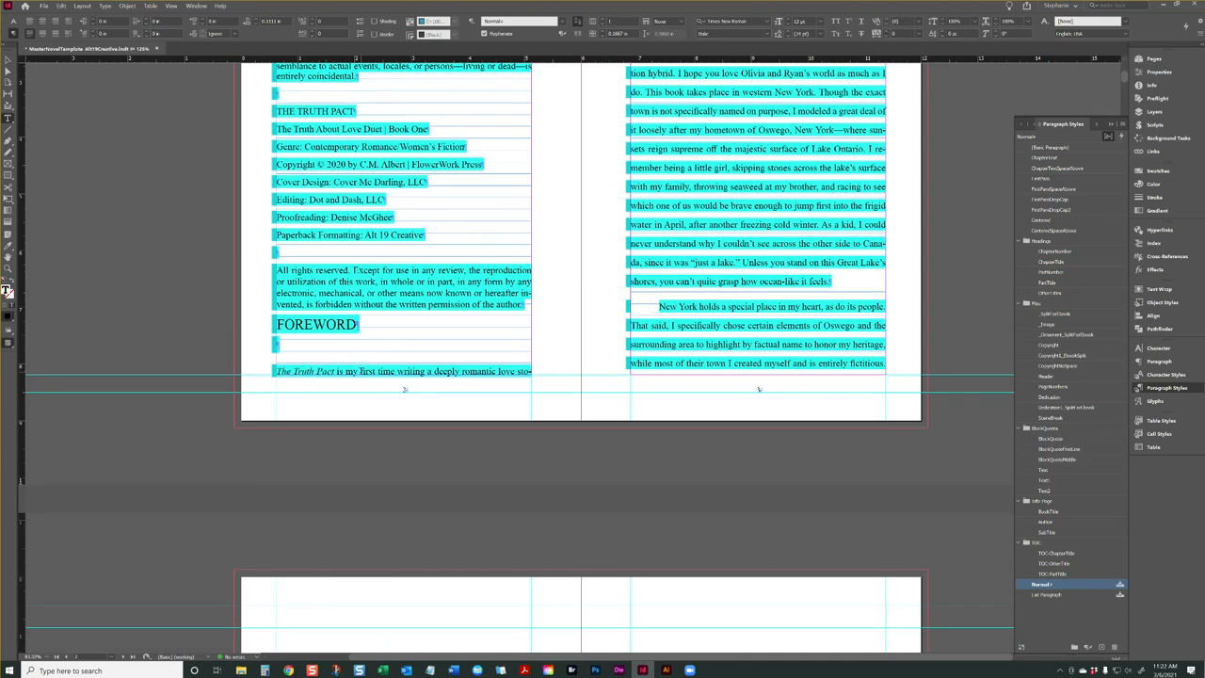
Apply the FirstPara paragraph style to the Foreword's opening paragraph
scroll(347, 371, up, 2)
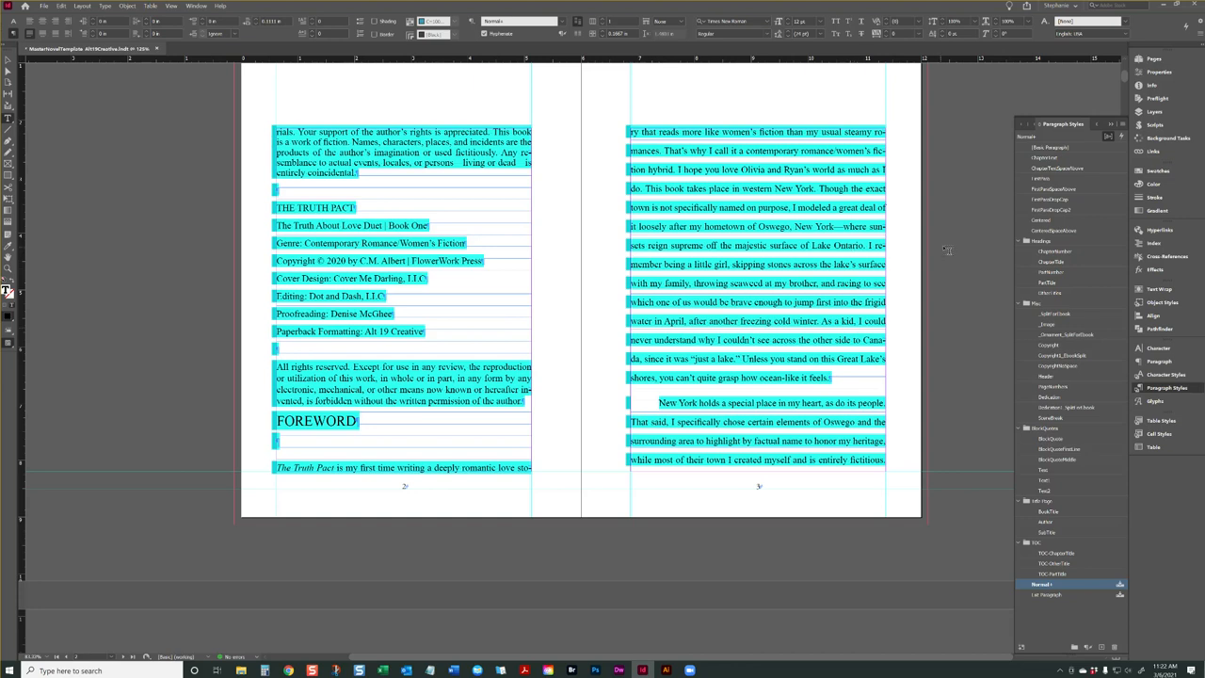
scroll(951, 267, up, 4)
scroll(438, 335, down, 6)
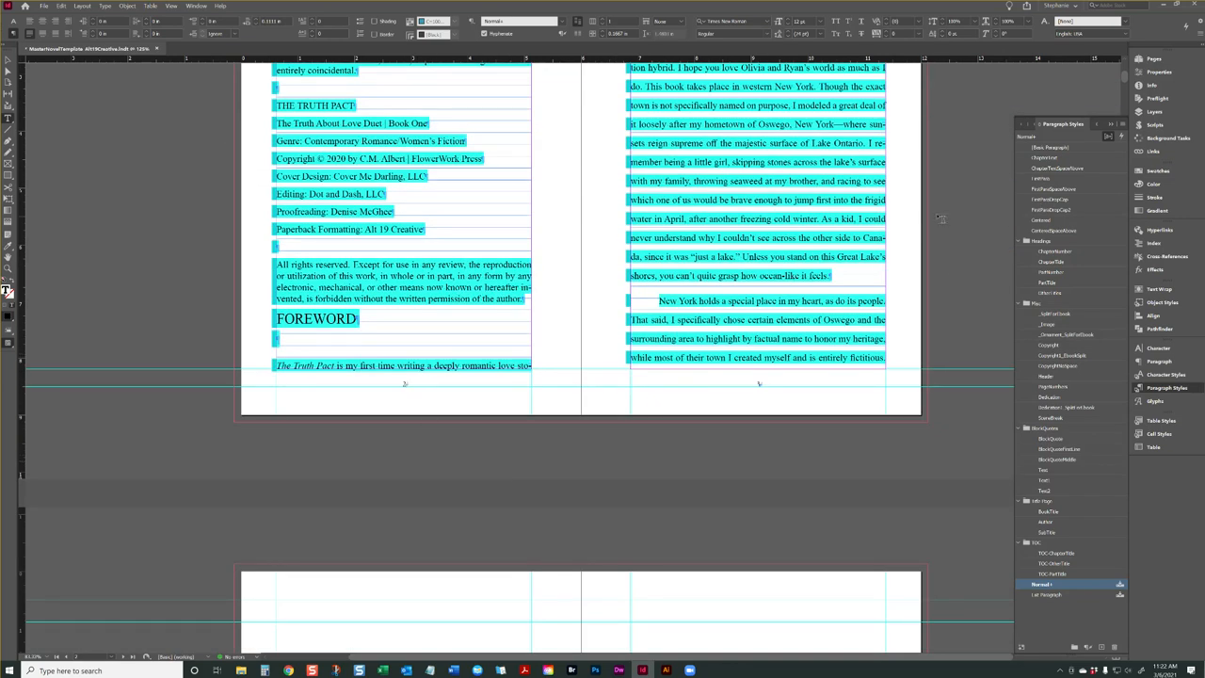
click(1045, 178)
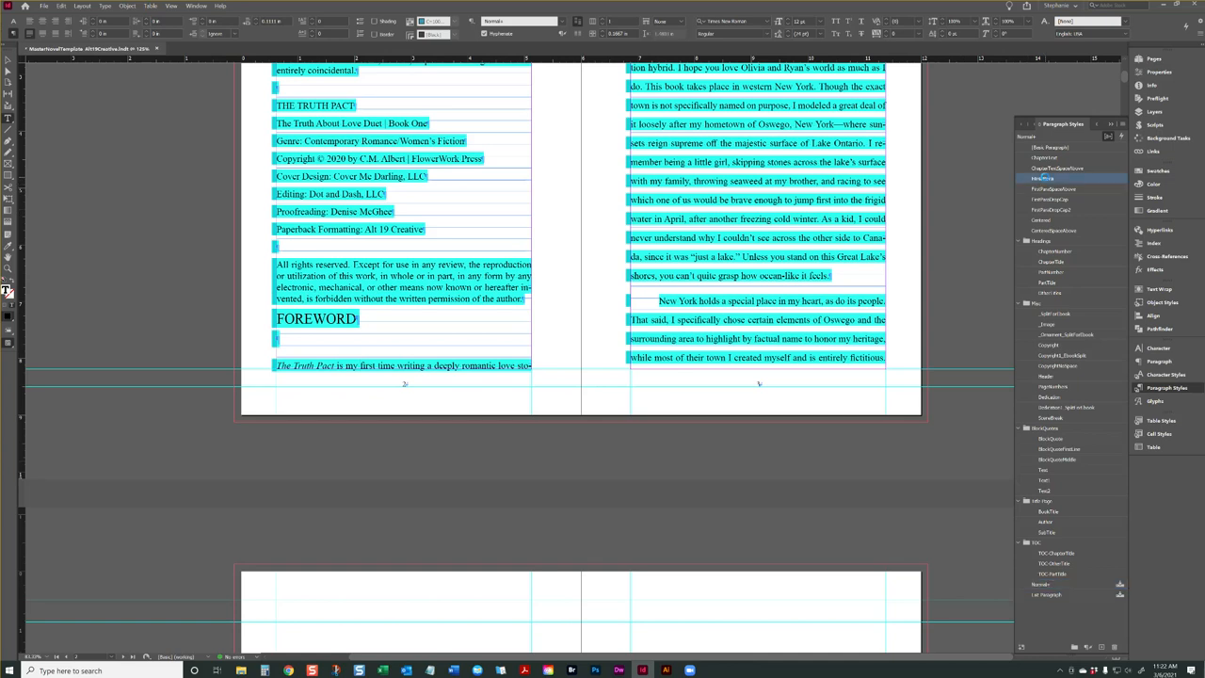
scroll(565, 329, up, 3)
Try clearing all overrides on the Foreword's opening paragraph, and undo both the clearing and the FirstPara style
right_click(719, 228)
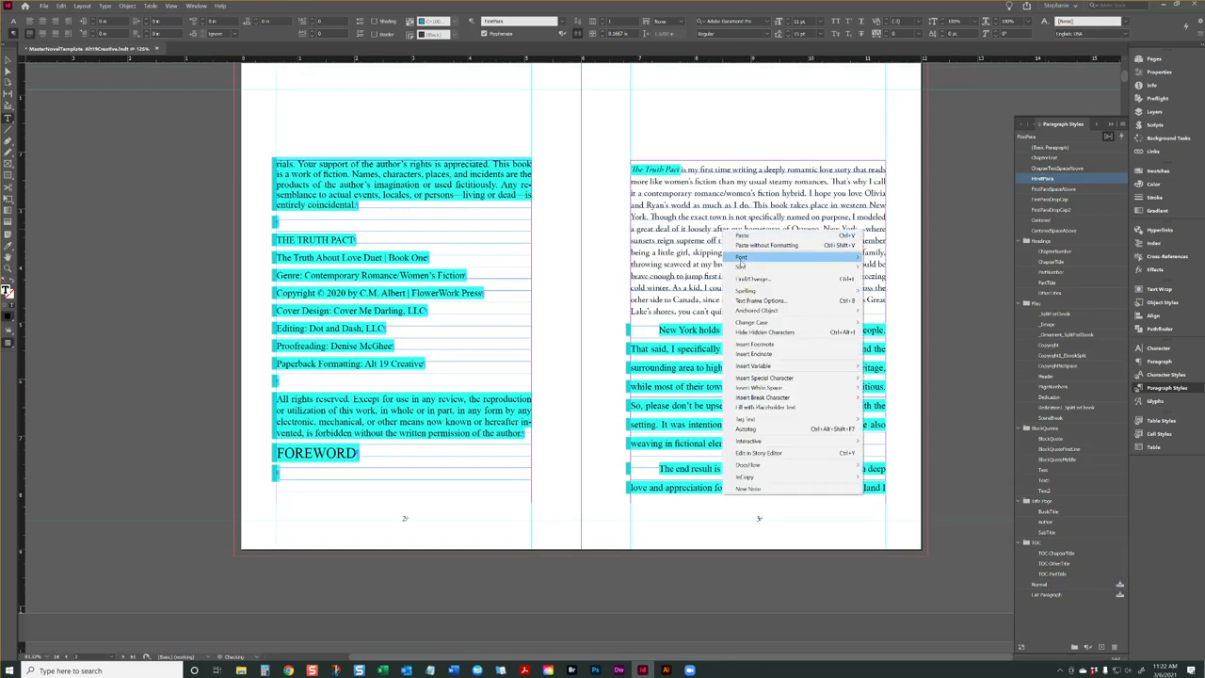
click(659, 168)
right_click(667, 173)
click(701, 217)
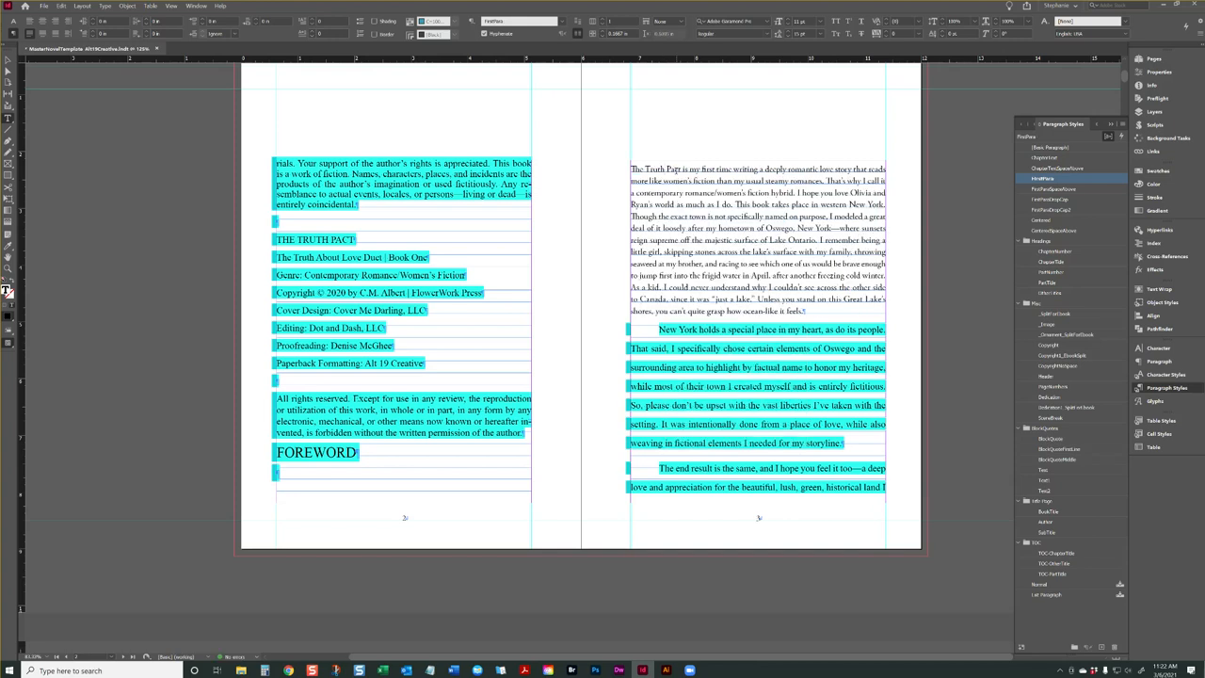
key(ctrl+z)
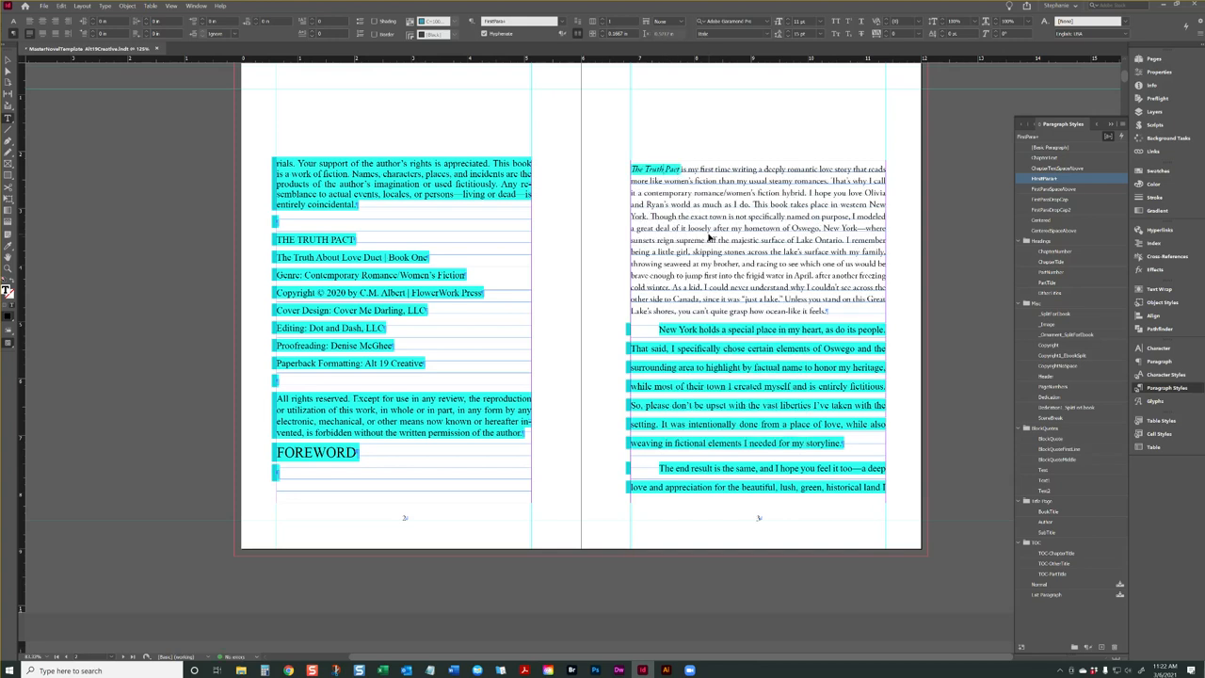
key(ctrl+z)
Select USA Today in the page 1 byline and examine its italics against the available character styles
scroll(719, 250, up, 8)
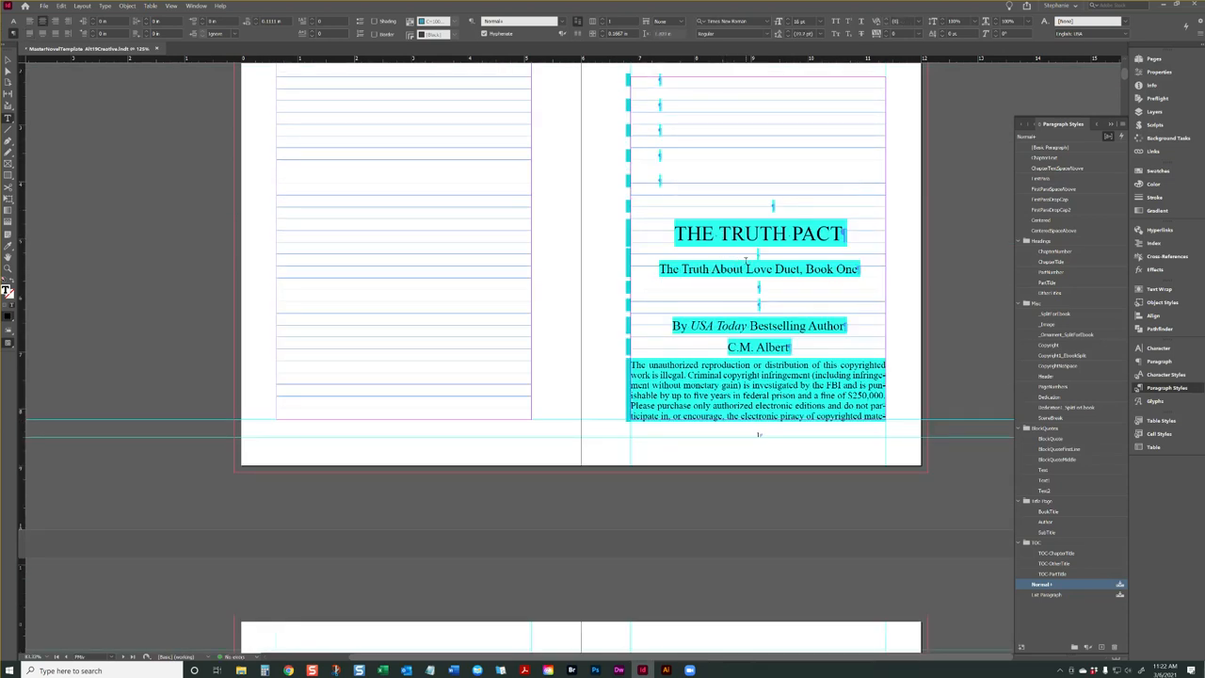
drag(751, 326, 691, 326)
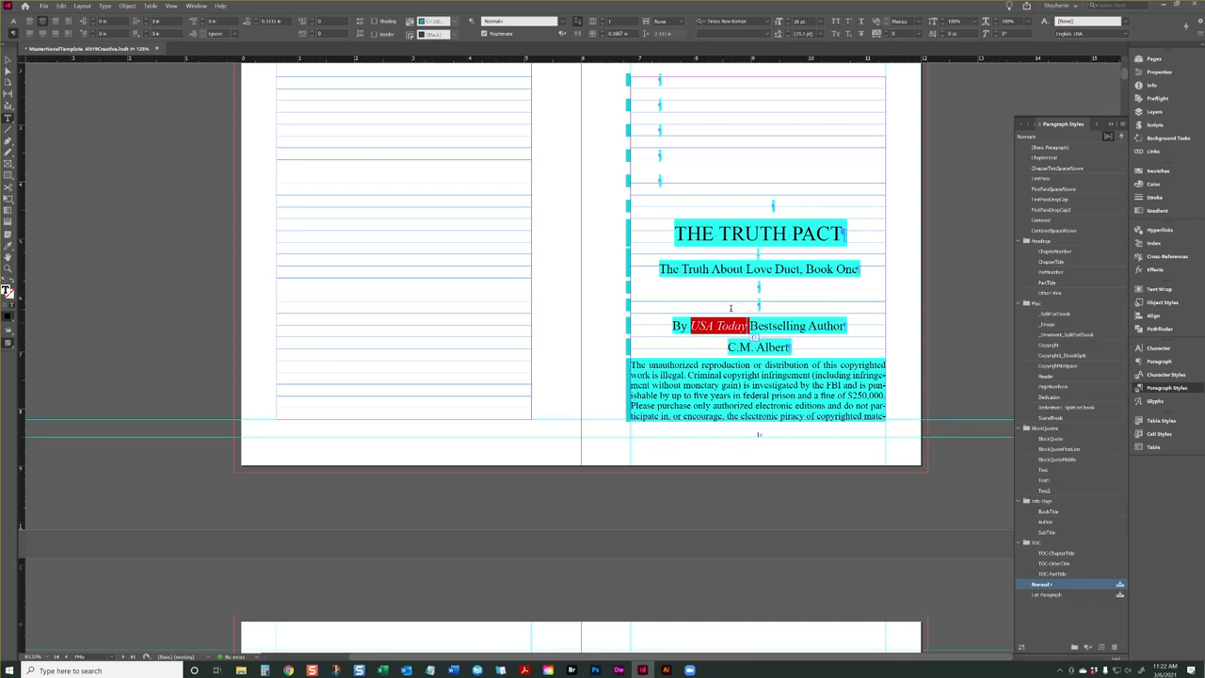
drag(744, 326, 740, 326)
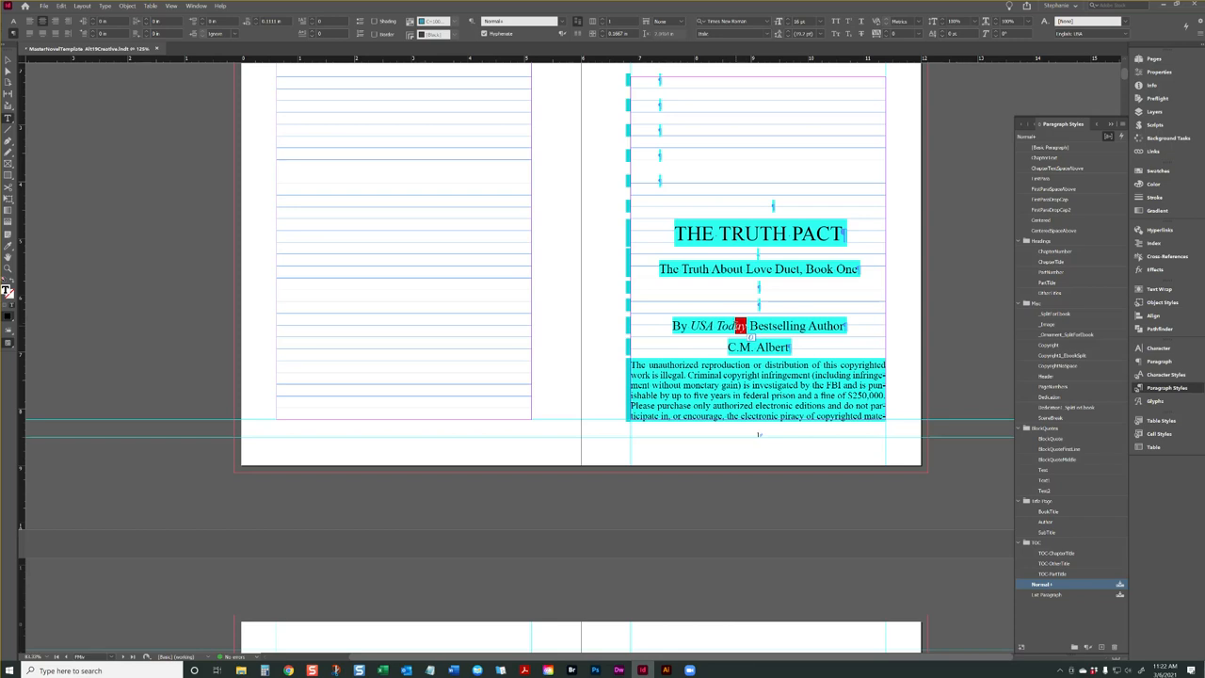
drag(750, 325, 690, 326)
click(1166, 374)
click(631, 365)
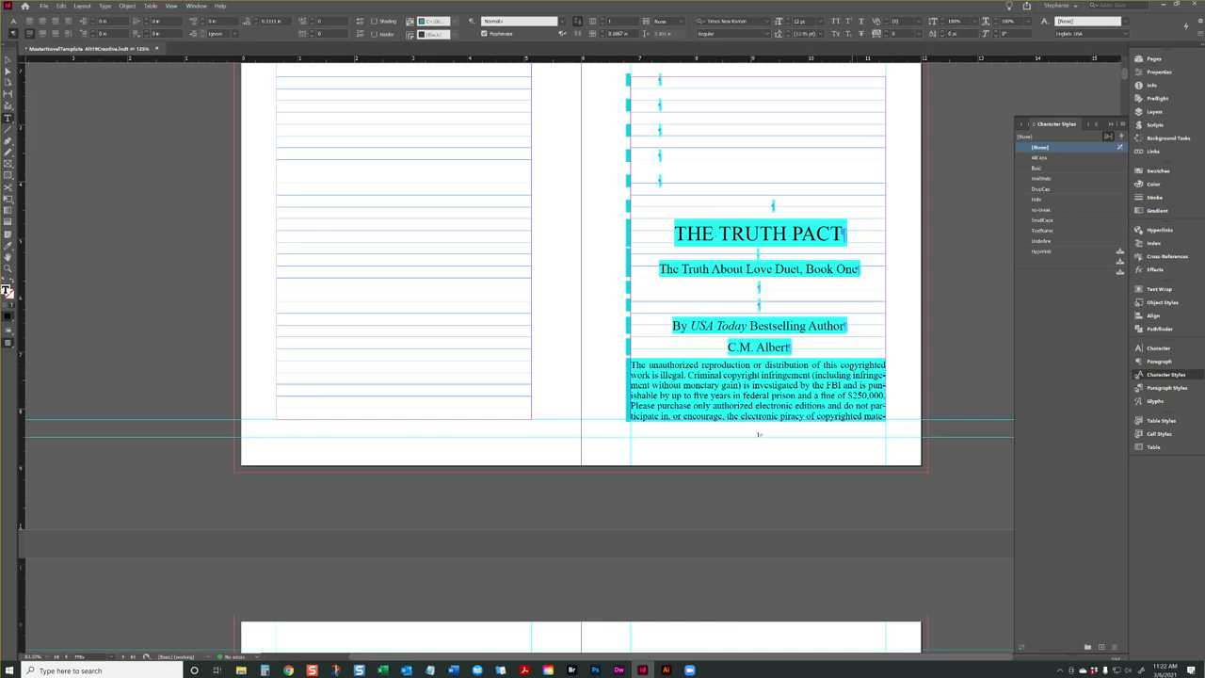
drag(749, 326, 690, 326)
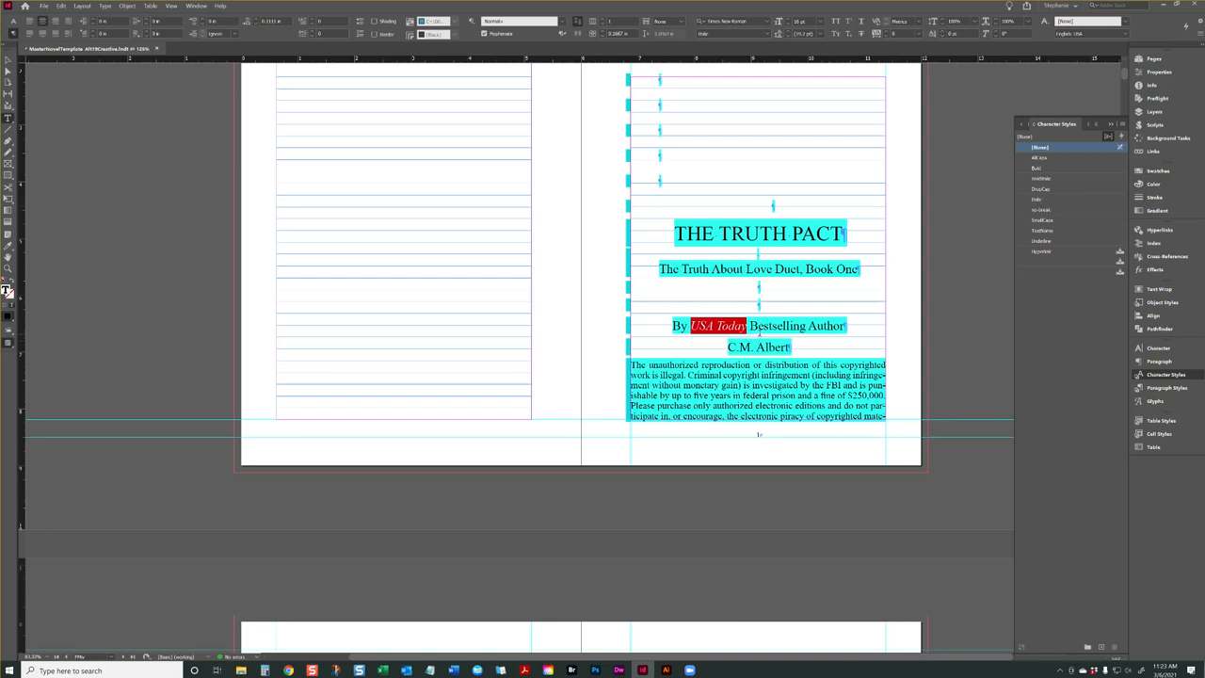
click(754, 334)
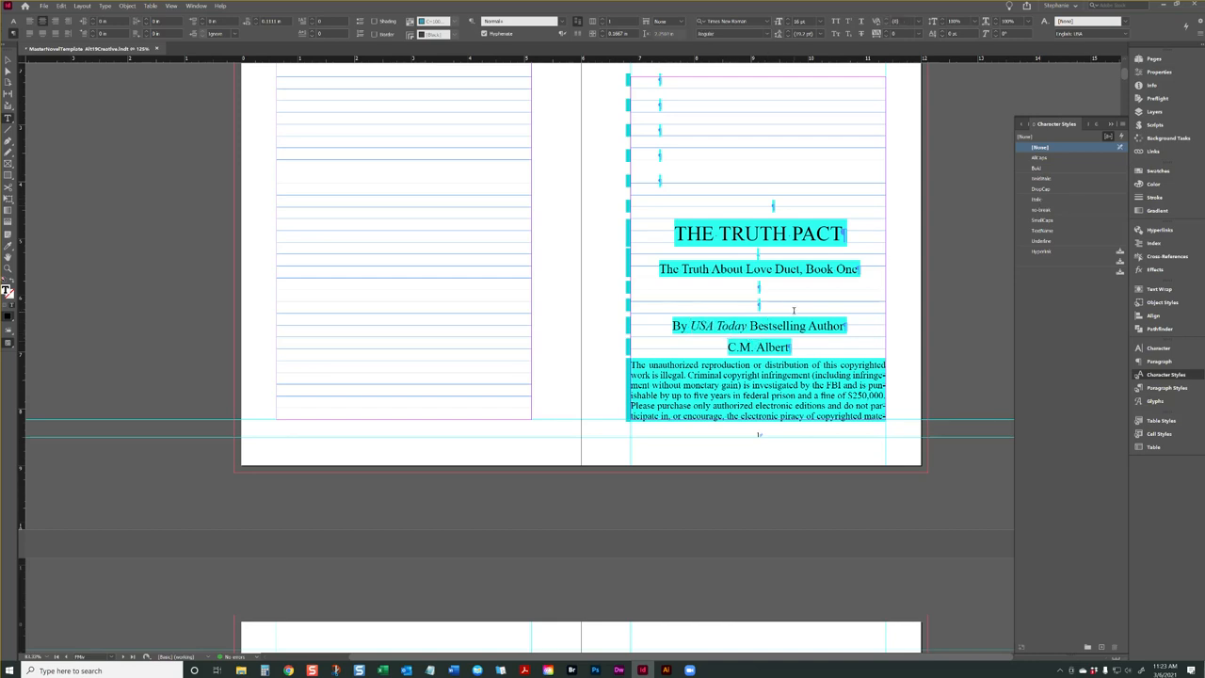
Examine the italic words The Truth Pact in the Dedication paragraph, and return to page 1
scroll(794, 309, down, 15)
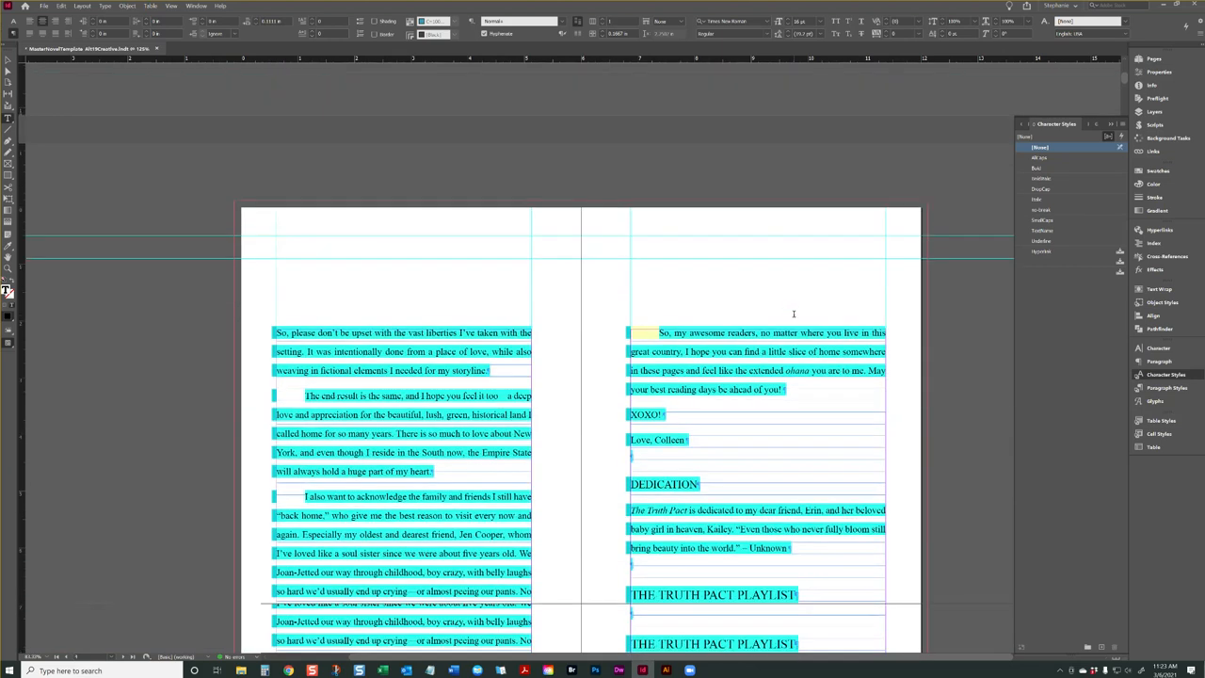
scroll(794, 314, down, 3)
drag(691, 363, 628, 364)
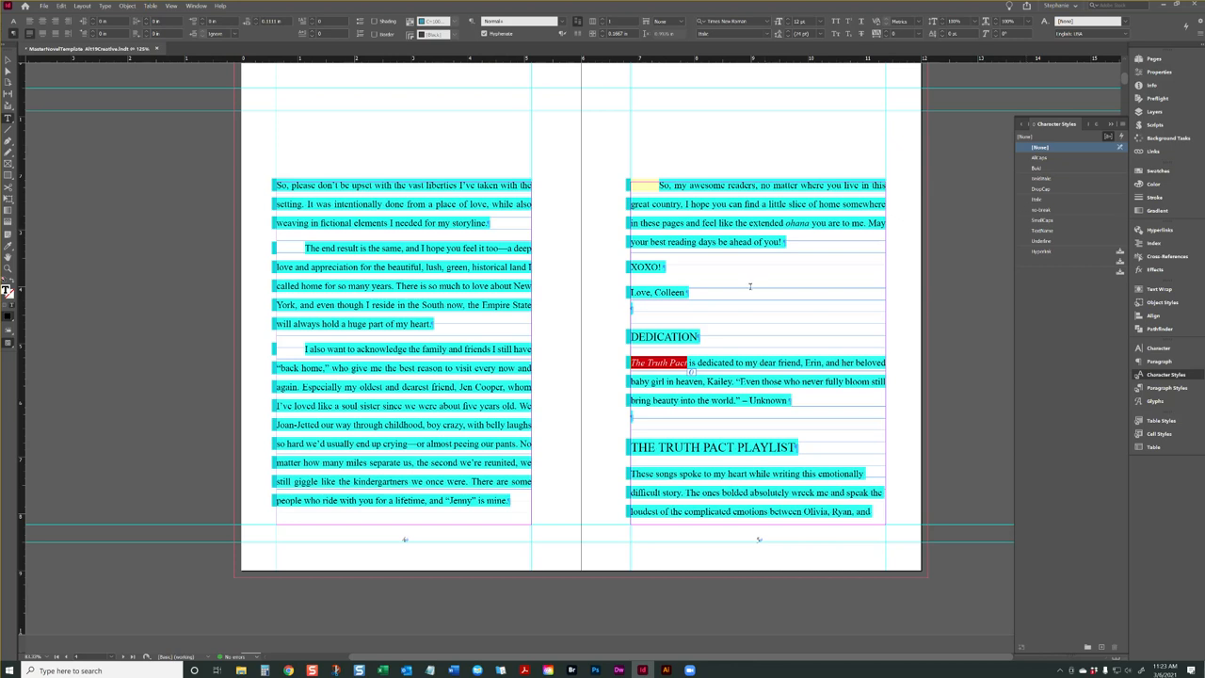
click(712, 324)
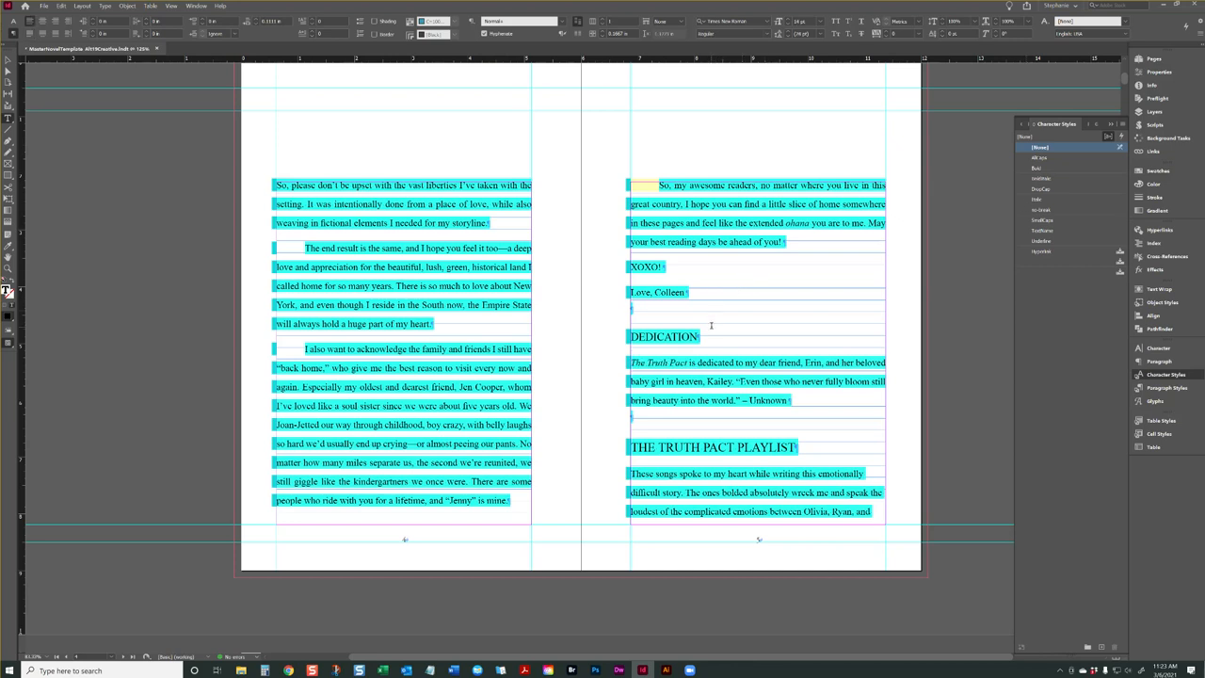
scroll(711, 324, up, 10)
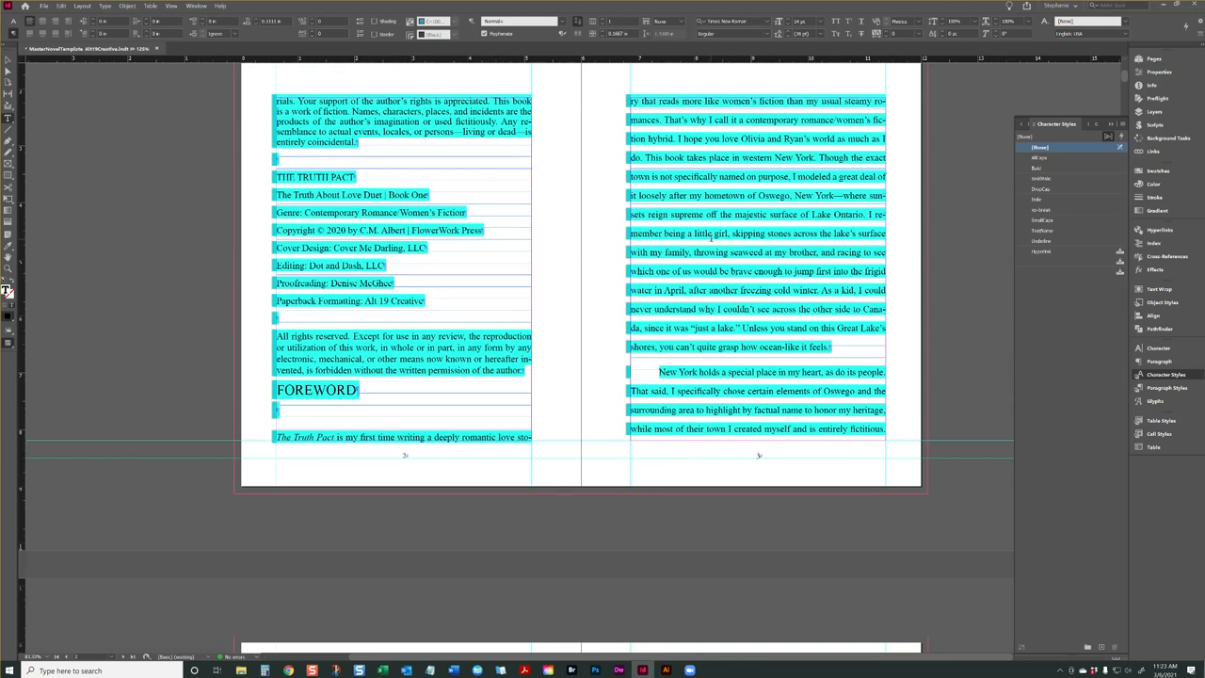
scroll(718, 249, up, 3)
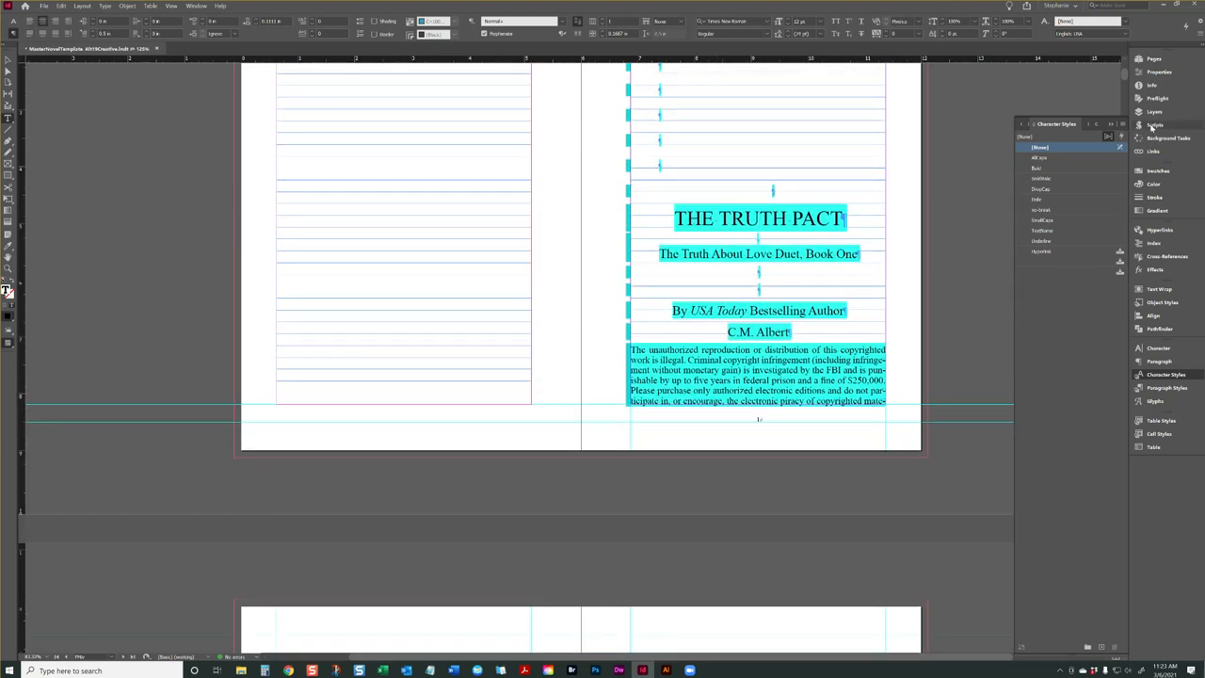
Place the text cursor in the italic words of the page 1 byline and show the user scripts
triple_click(738, 304)
click(738, 304)
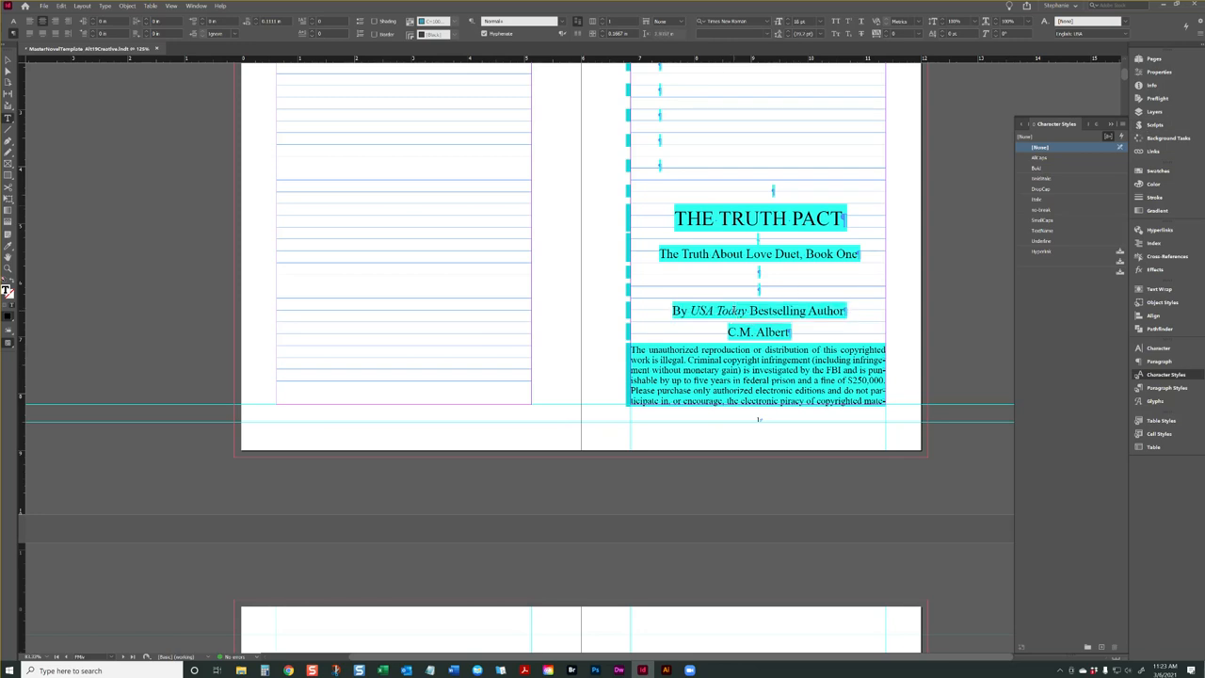
click(1170, 127)
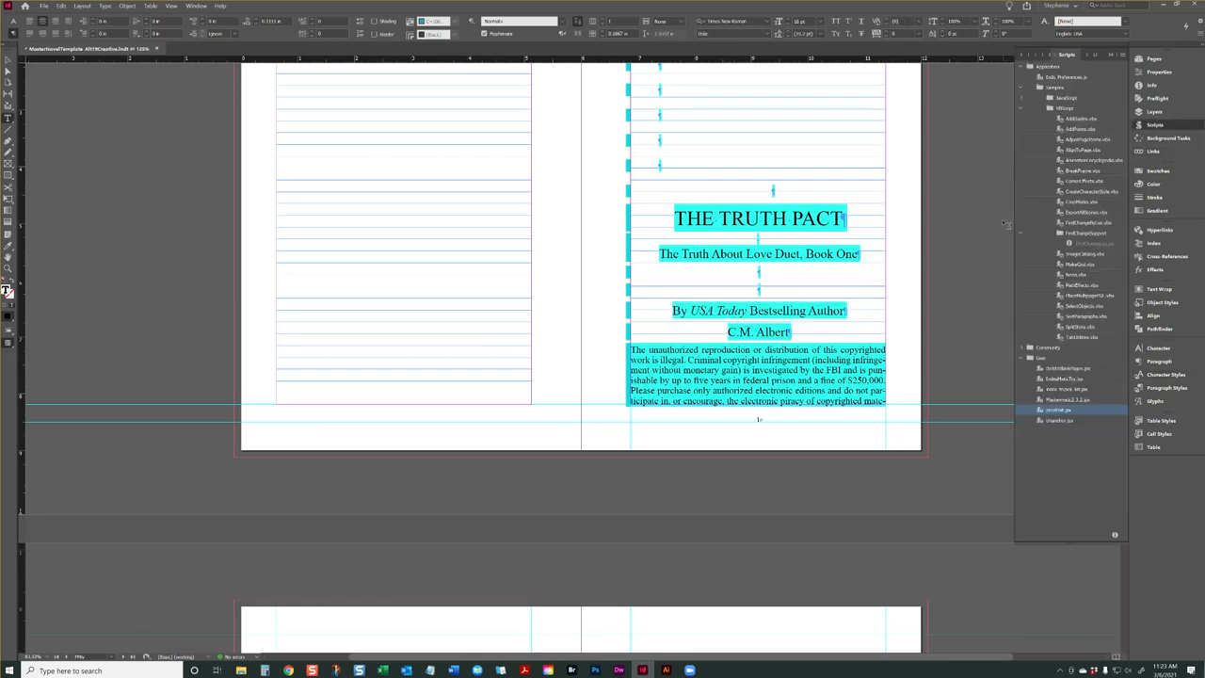
Delete the empty paragraphs above the title THE TRUTH PACT on page 1
click(758, 194)
scroll(758, 194, up, 3)
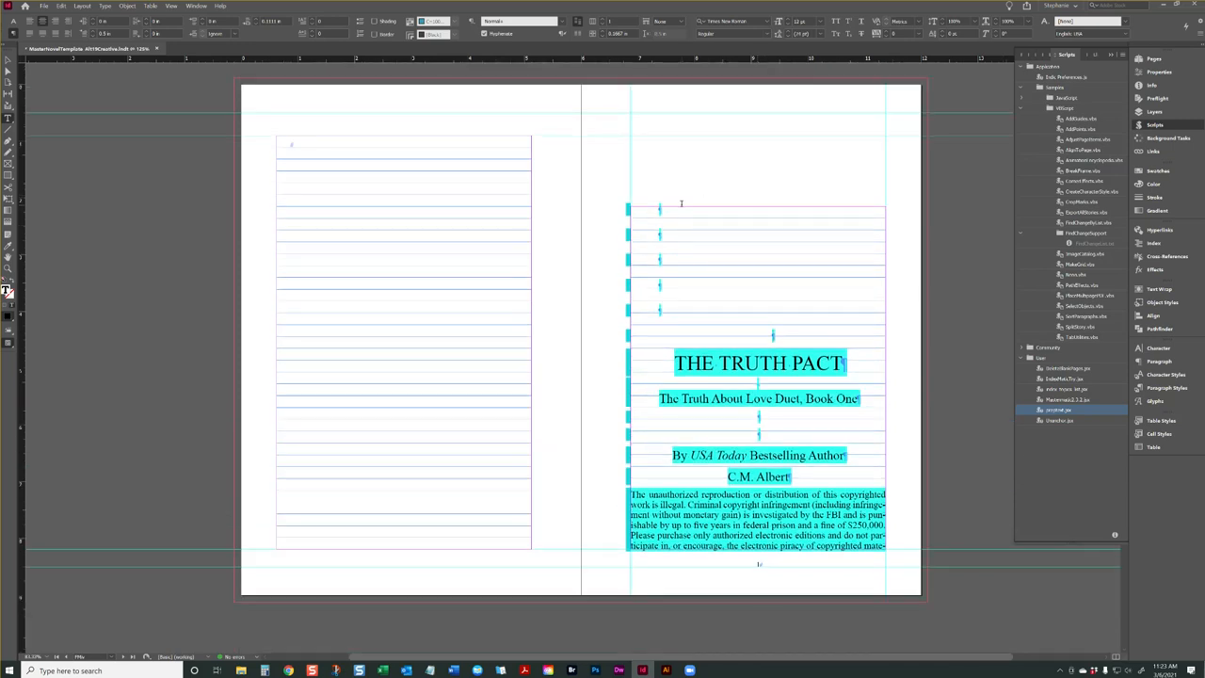
key(BackSpace)
key(BackSpace)
key(BackSpace)
key(BackSpace)
key(BackSpace)
key(BackSpace)
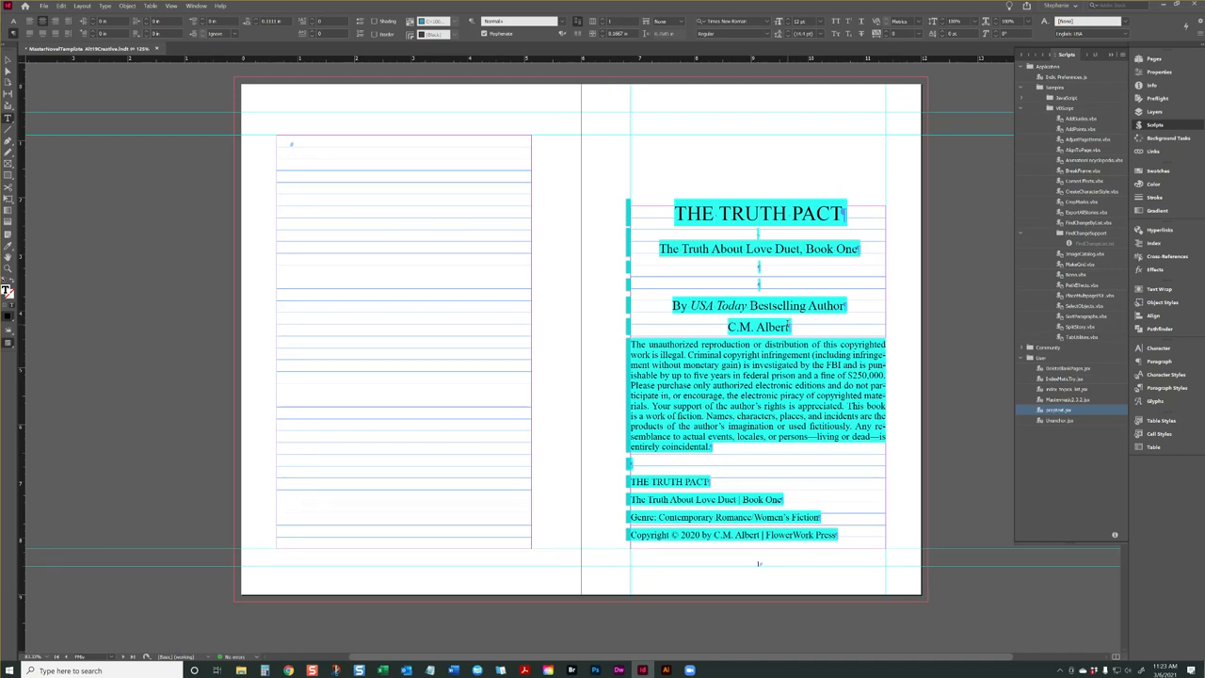
Run the preptext.jsx user script with the text cursor in the page 1 manuscript text
double_click(1057, 411)
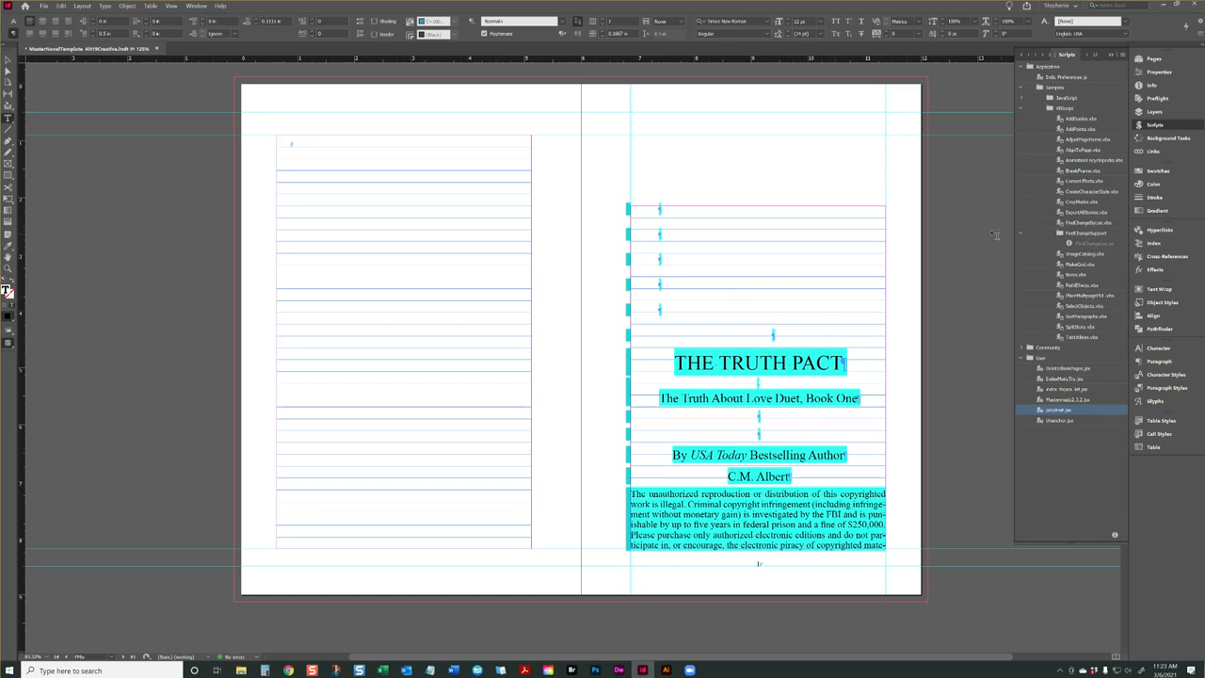
click(749, 284)
click(769, 325)
double_click(1058, 411)
Select the word Today in the page 1 byline and check its assignment to the Italic character style
scroll(653, 379, down, 3)
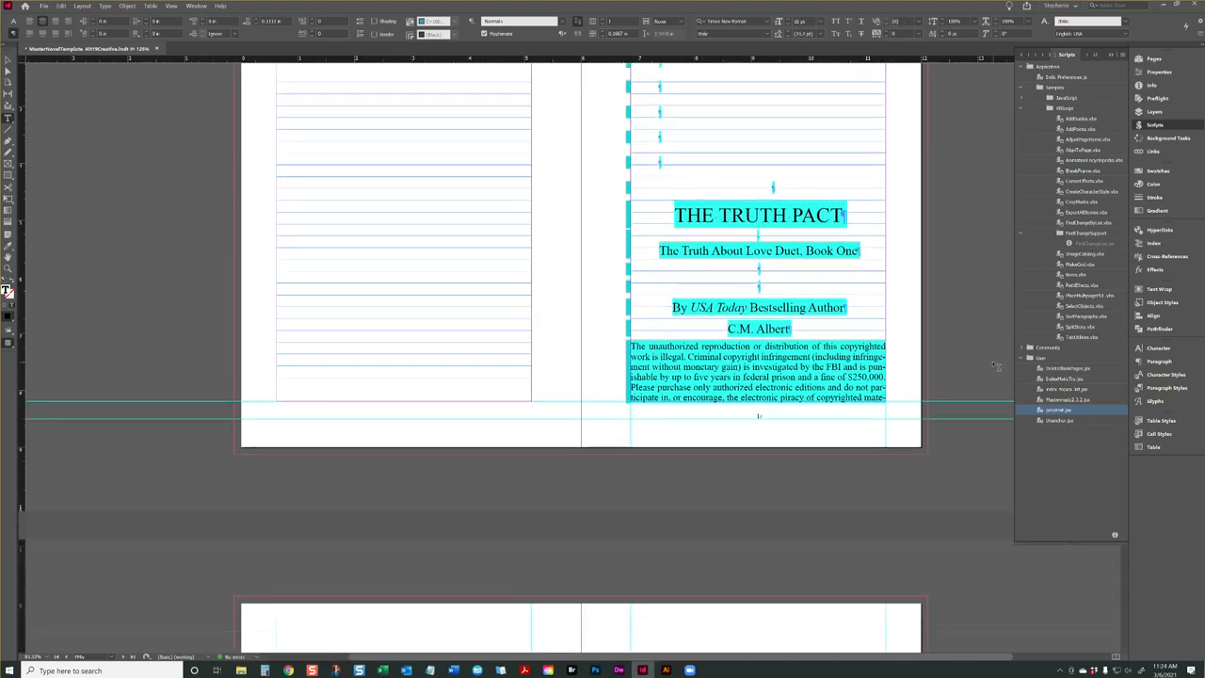
double_click(732, 308)
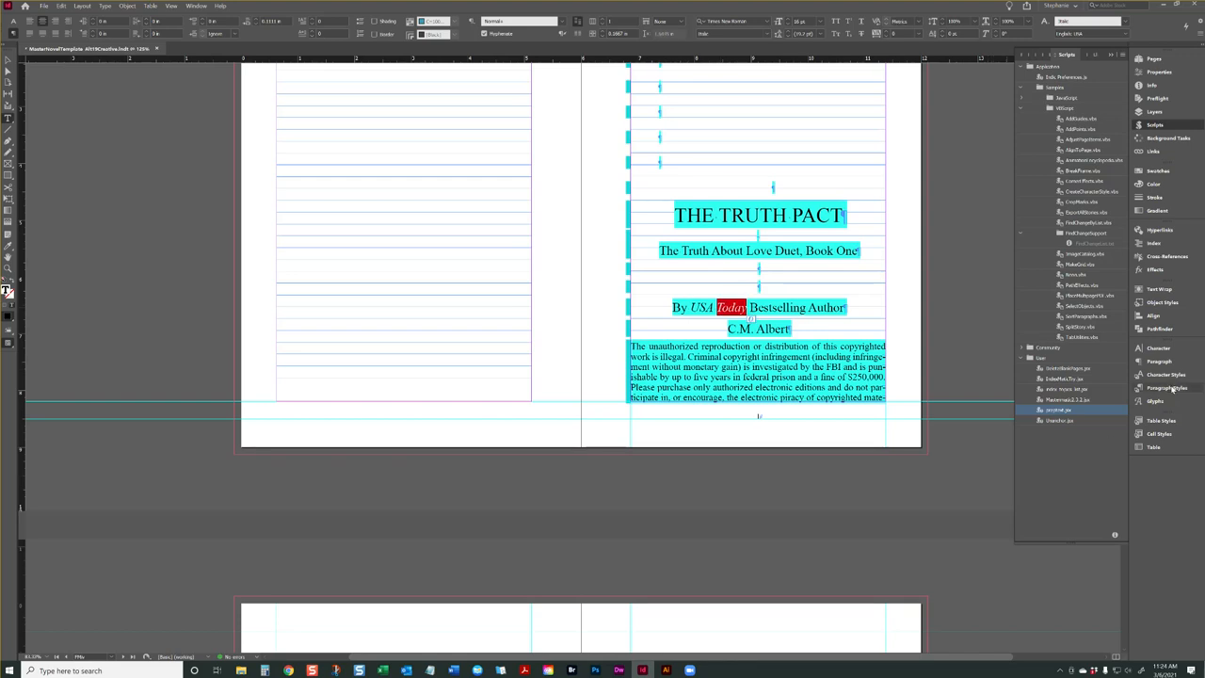
click(1165, 374)
click(1041, 201)
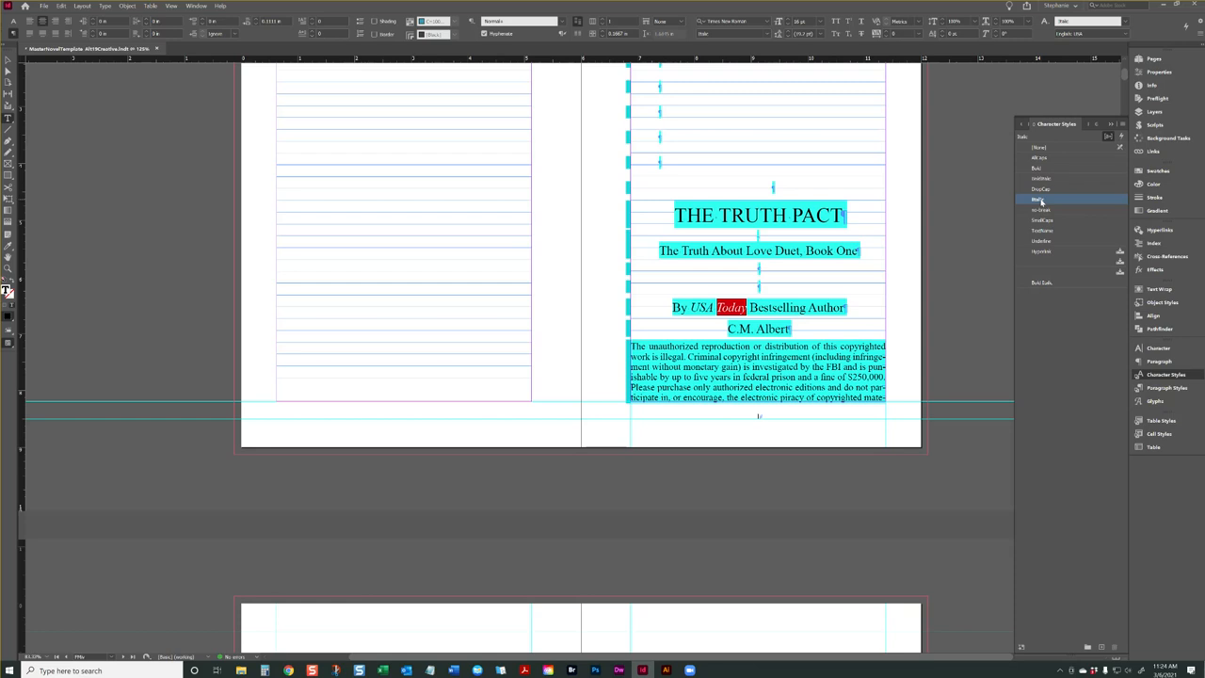
Clear all overrides from the page 1 byline paragraph and check its italic words USA Today
click(805, 309)
right_click(805, 309)
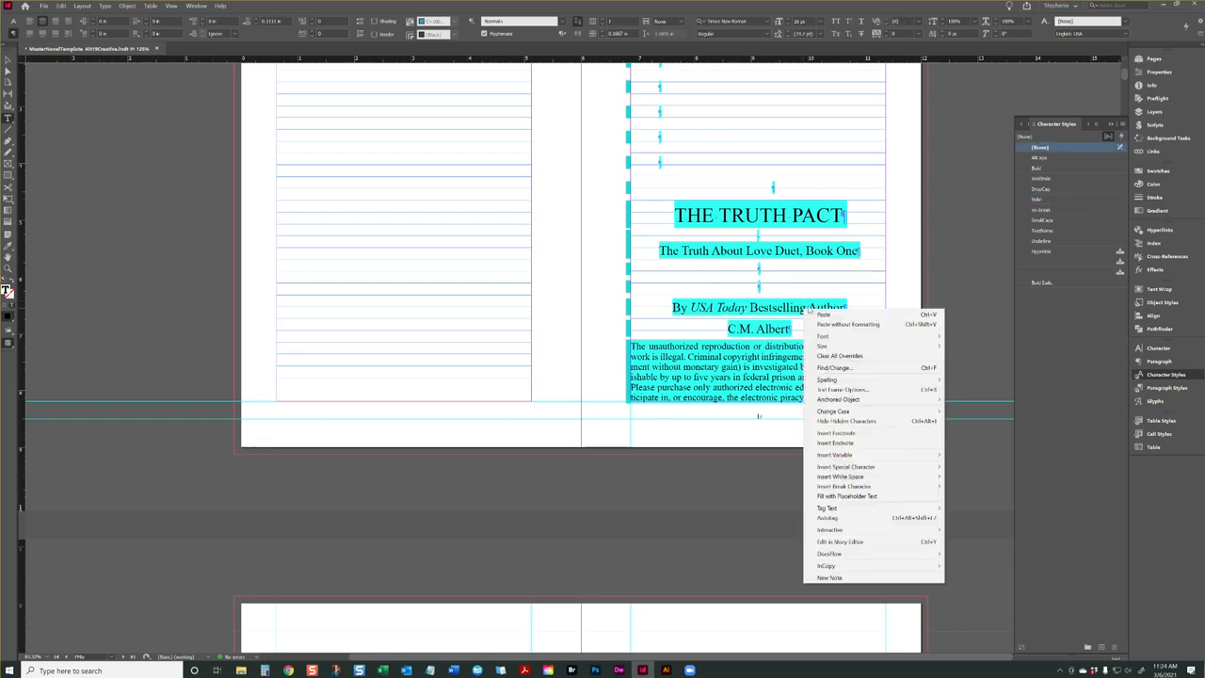
click(833, 356)
drag(681, 302, 645, 302)
Apply the FirstPara paragraph style to the foreword's opening paragraph and check the italics of The Truth Pact
scroll(646, 311, down, 5)
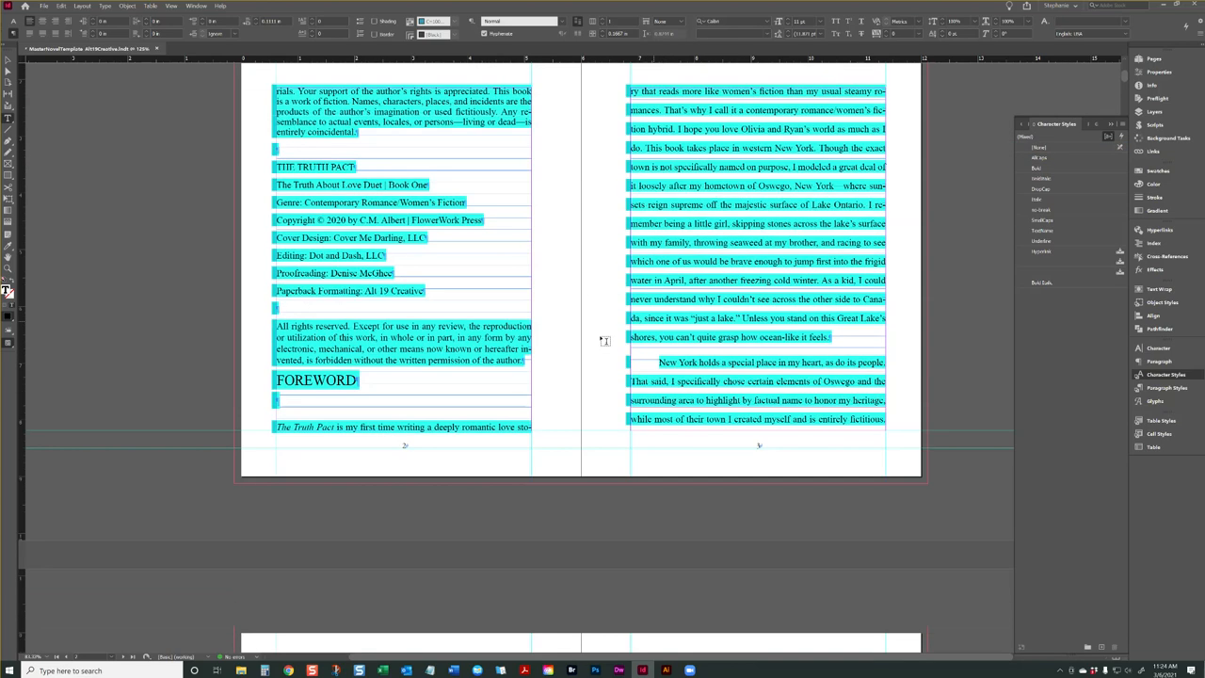
click(1165, 387)
click(1071, 179)
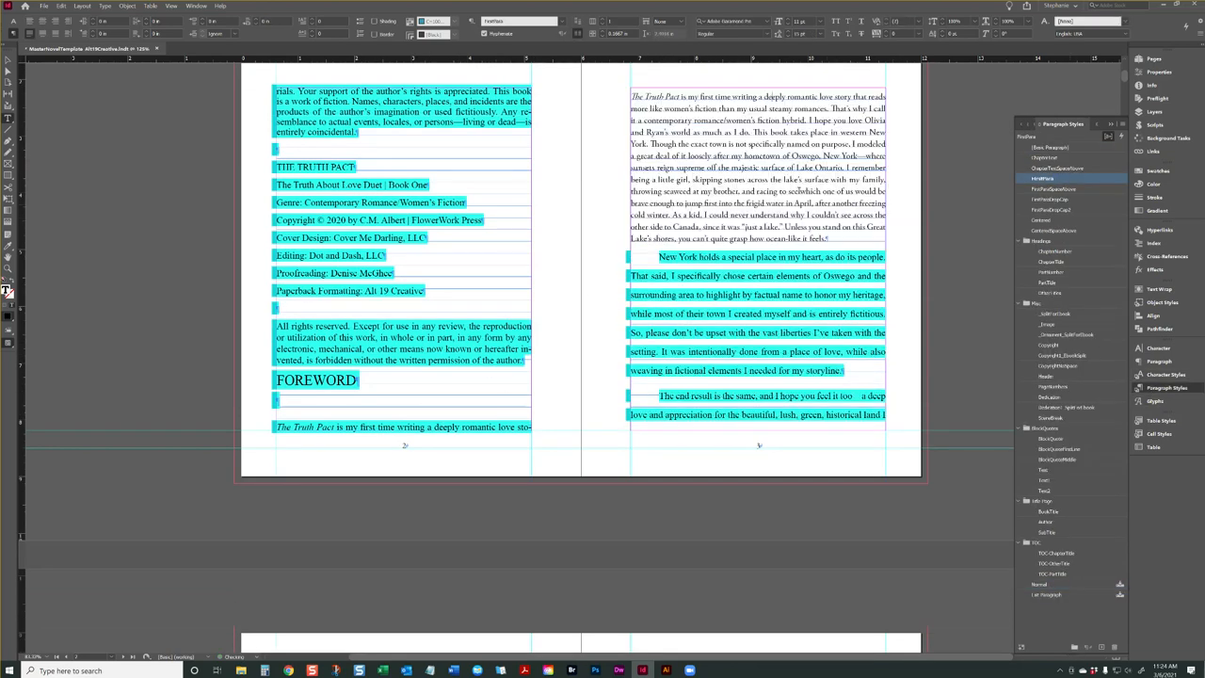
drag(682, 96, 649, 96)
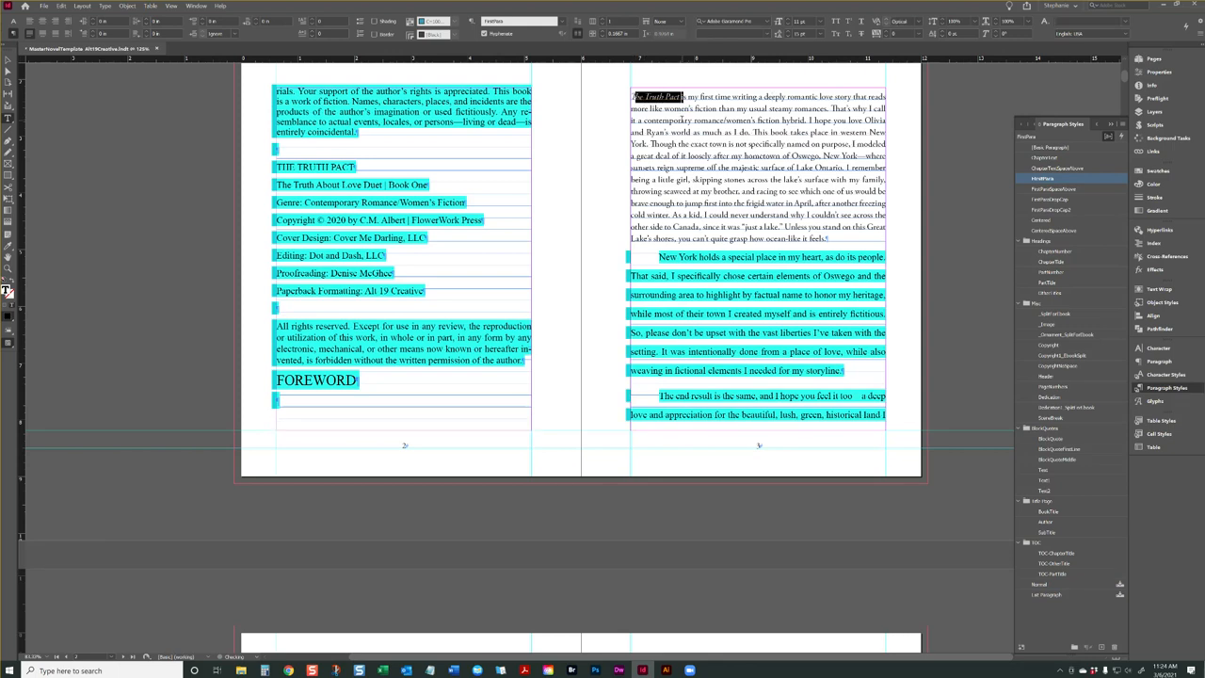
click(686, 120)
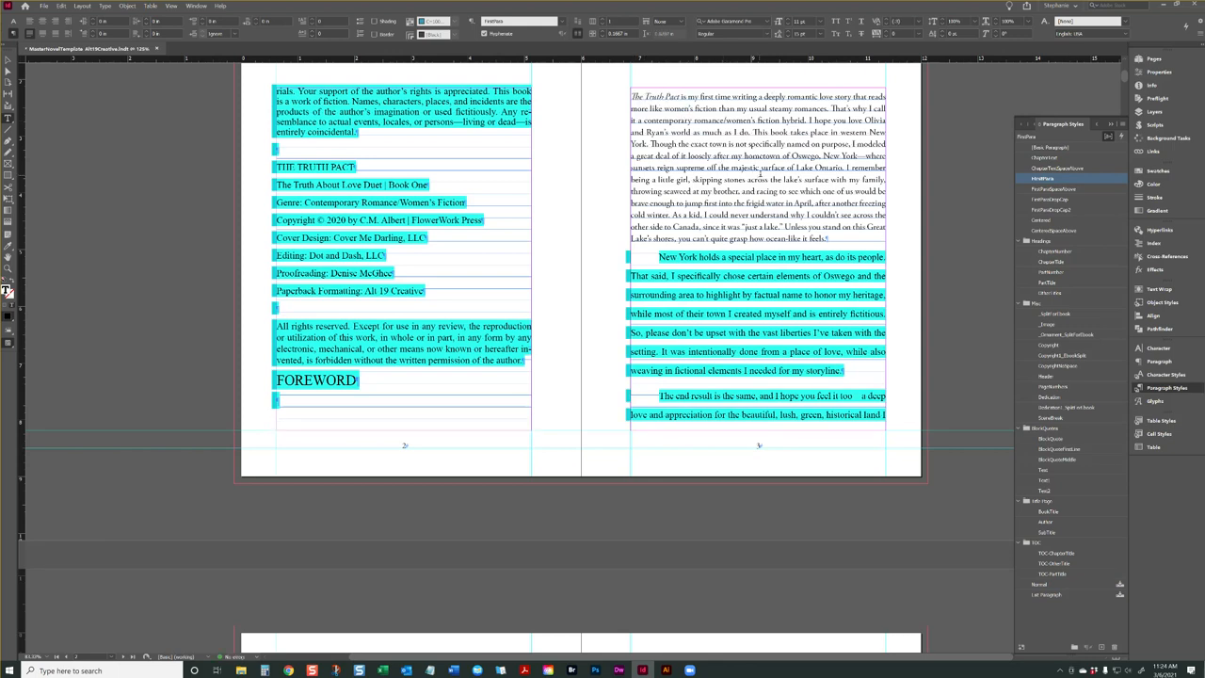
Look up instruction 4, about running the FindChangeByList script, in the pasteboard checklist beside the title page
scroll(763, 175, up, 1)
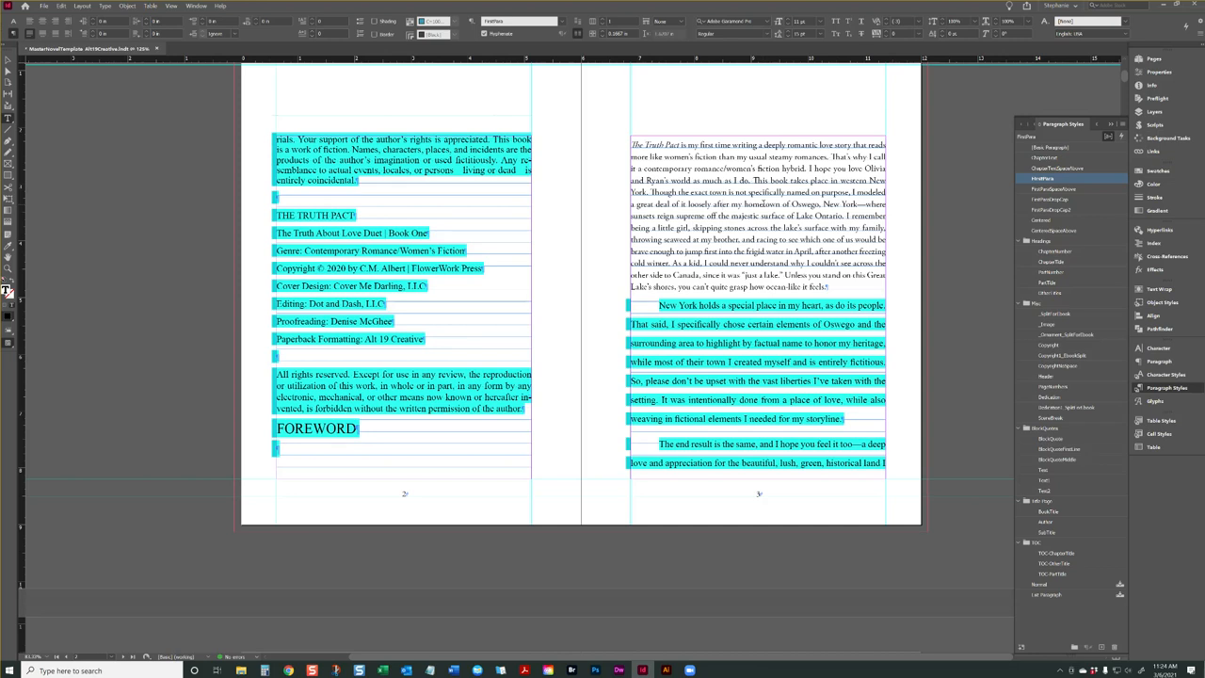
scroll(798, 243, up, 8)
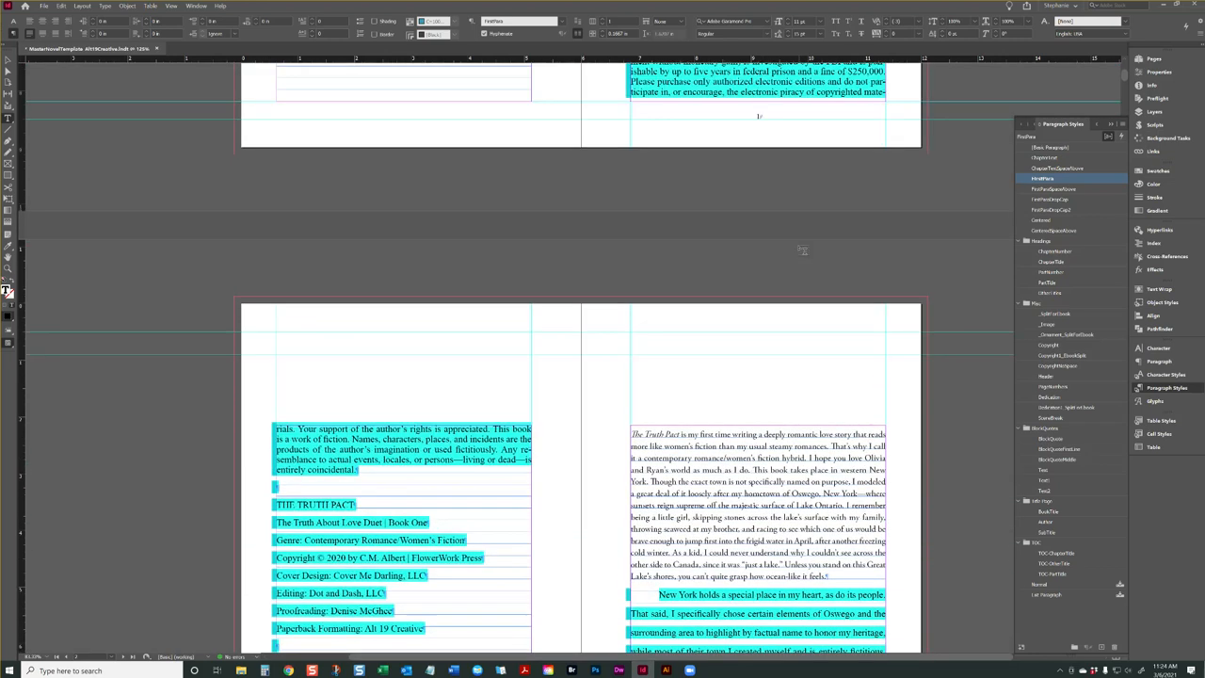
click(768, 155)
scroll(767, 152, up, 3)
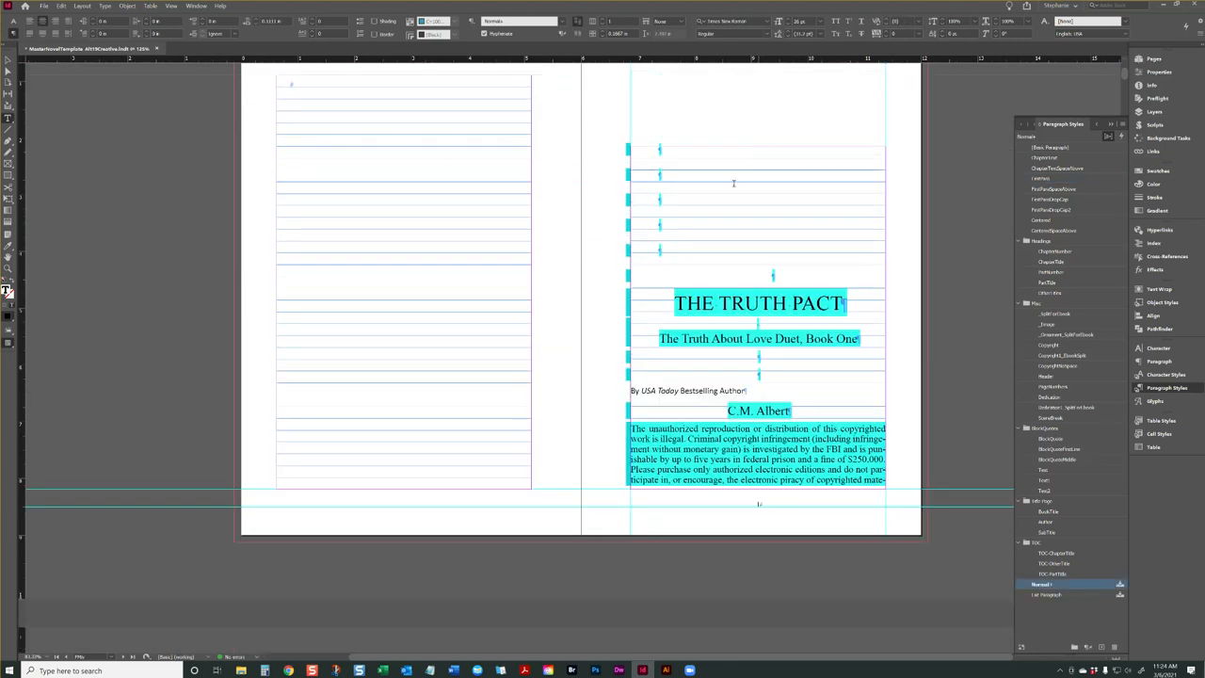
click(712, 154)
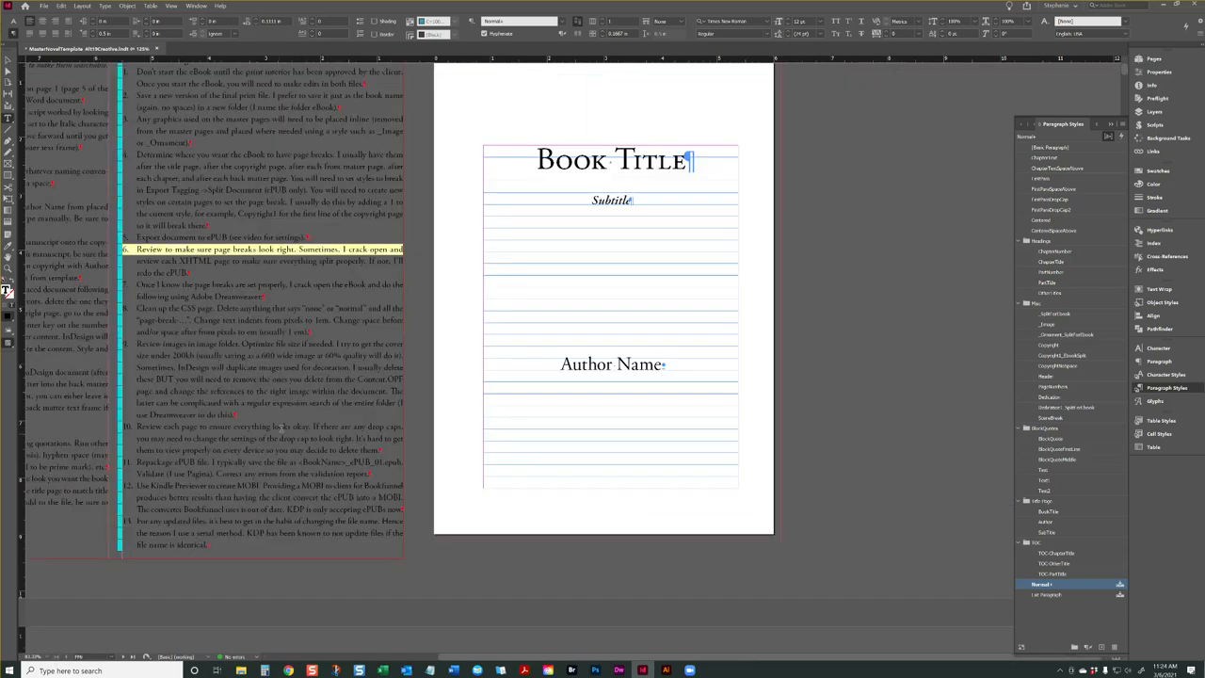
drag(508, 657, 342, 646)
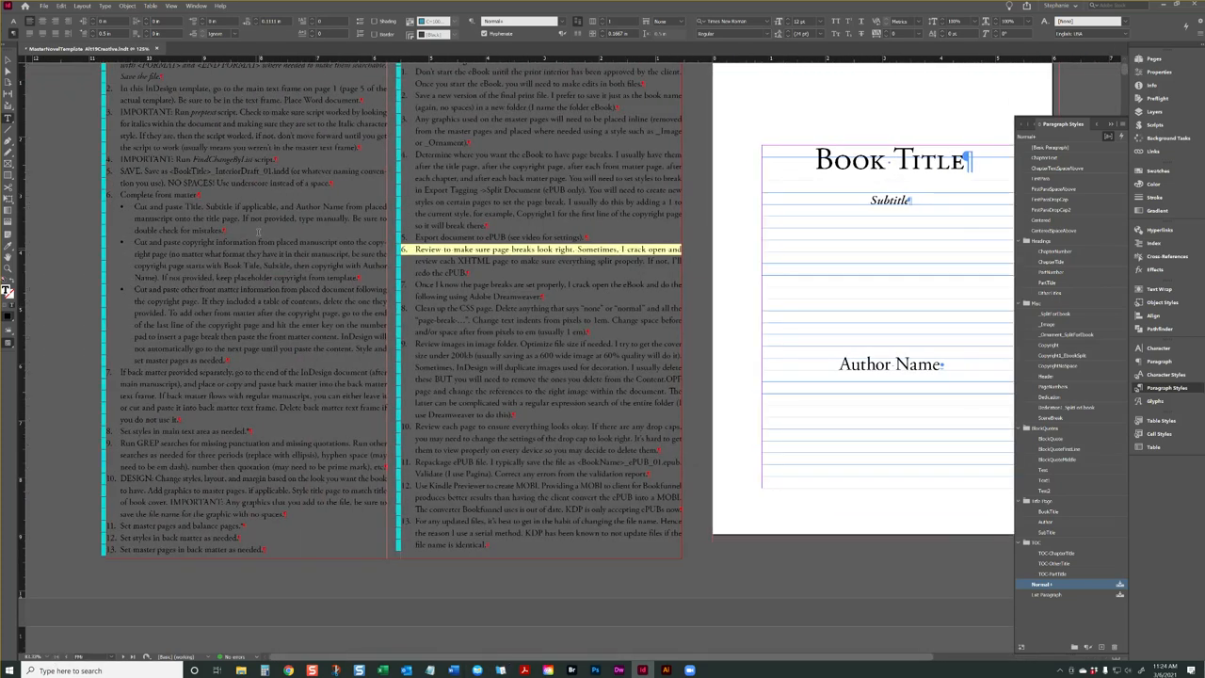
triple_click(159, 157)
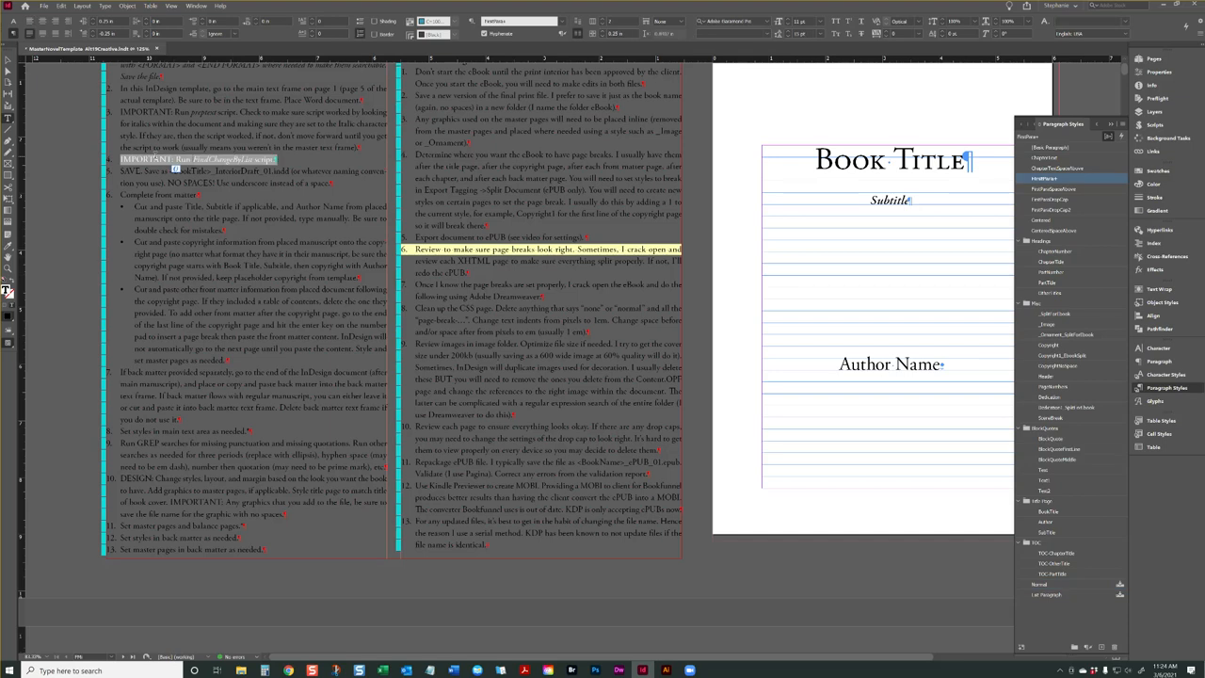
click(206, 161)
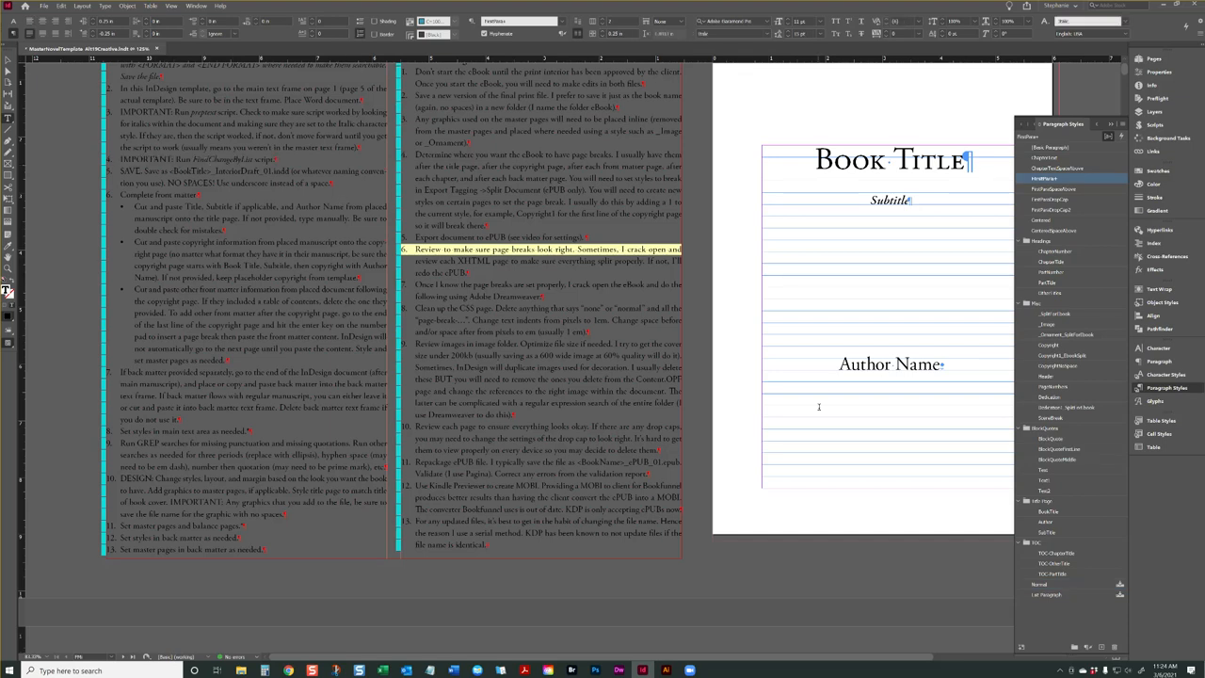
Show the sample scripts and select FindChangeByList.jsx in the JavaScript samples folder
click(837, 353)
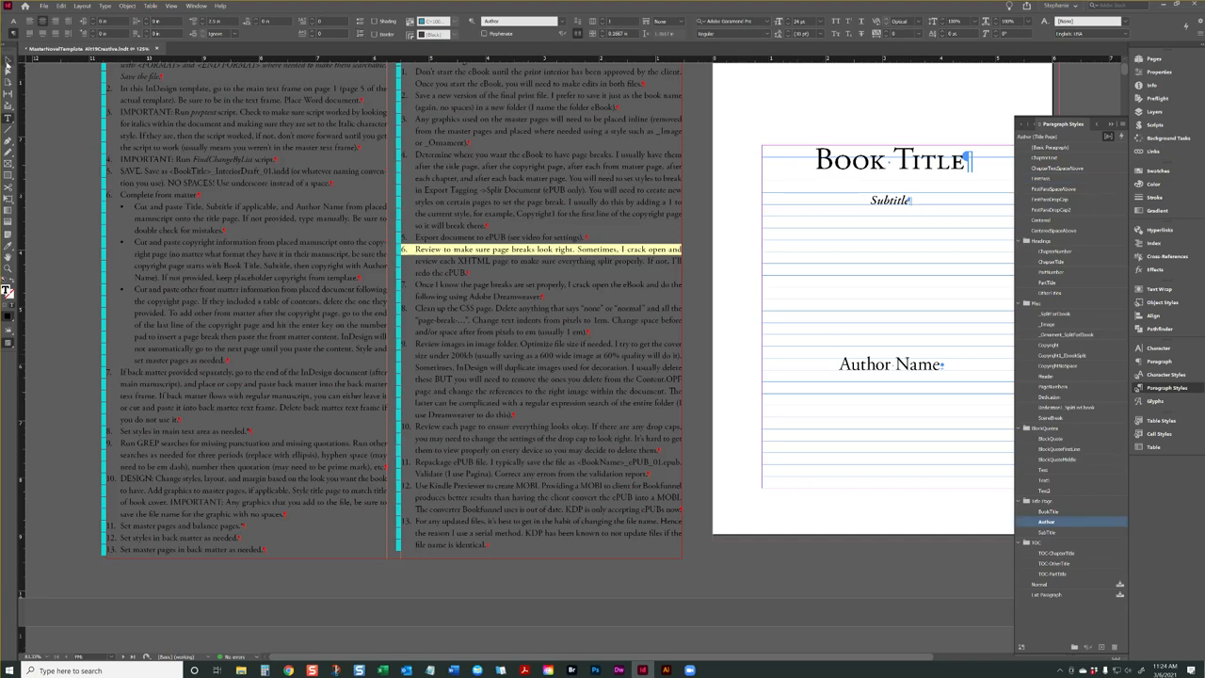
click(6, 62)
click(1151, 59)
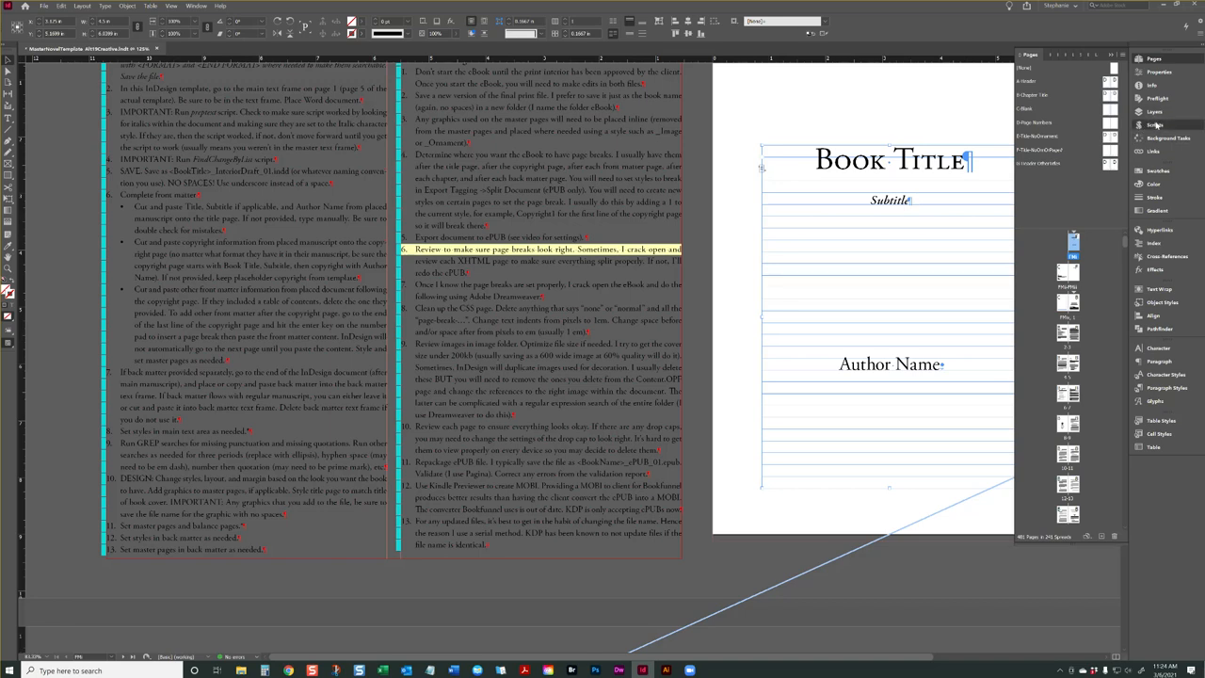
click(1156, 125)
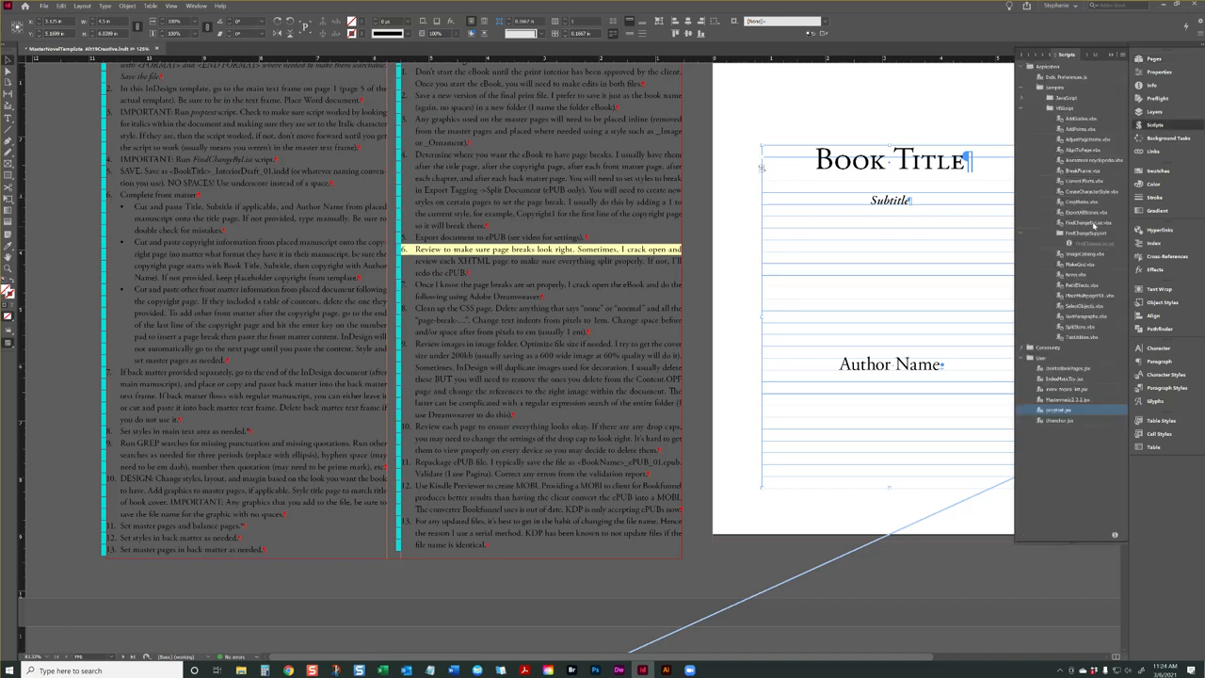
double_click(1094, 223)
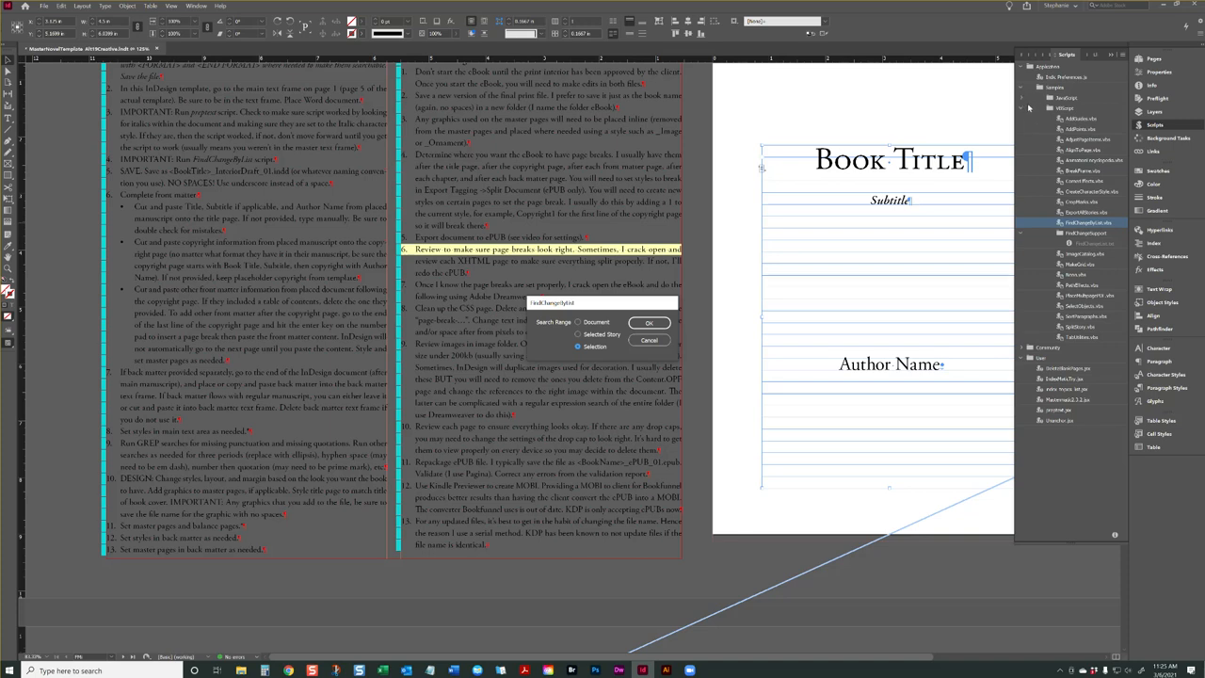
click(663, 345)
click(1045, 98)
click(1081, 222)
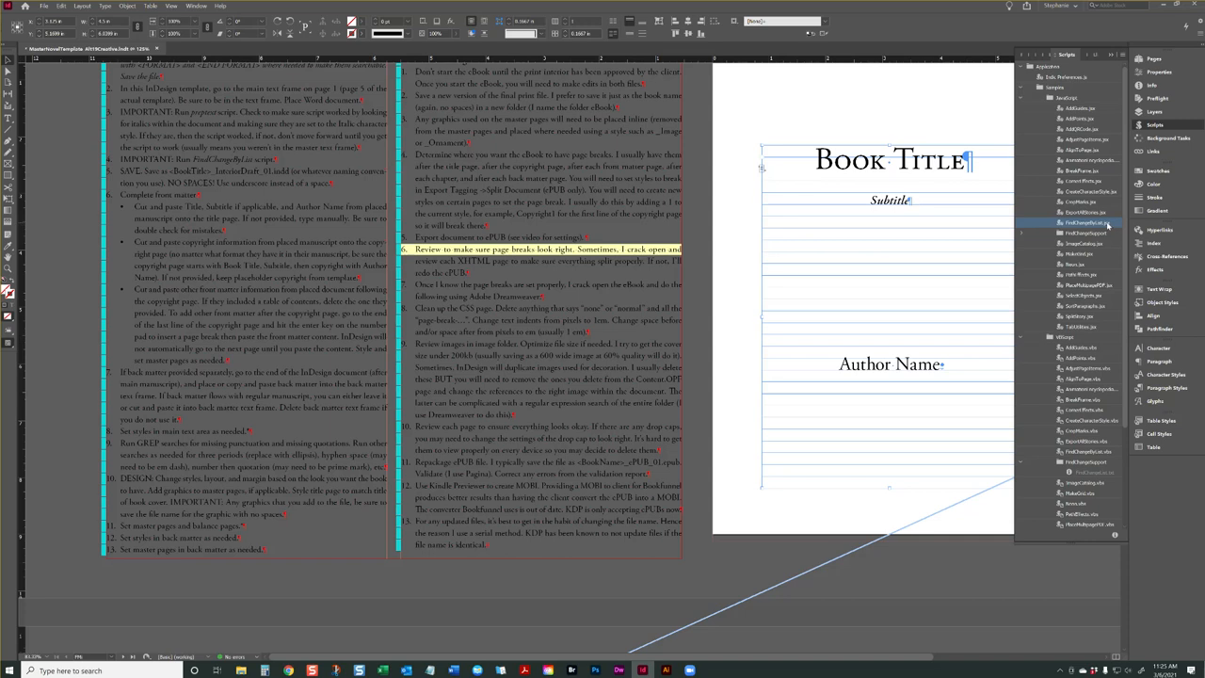
Examine the empty paragraphs around the title THE TRUTH PACT on page 1 and the paragraph endings in the foreword
scroll(899, 241, down, 15)
scroll(893, 249, up, 1)
key(t)
mouse_move(802, 250)
mouse_down()
mouse_move(829, 310)
mouse_move(906, 376)
mouse_move(910, 363)
mouse_up()
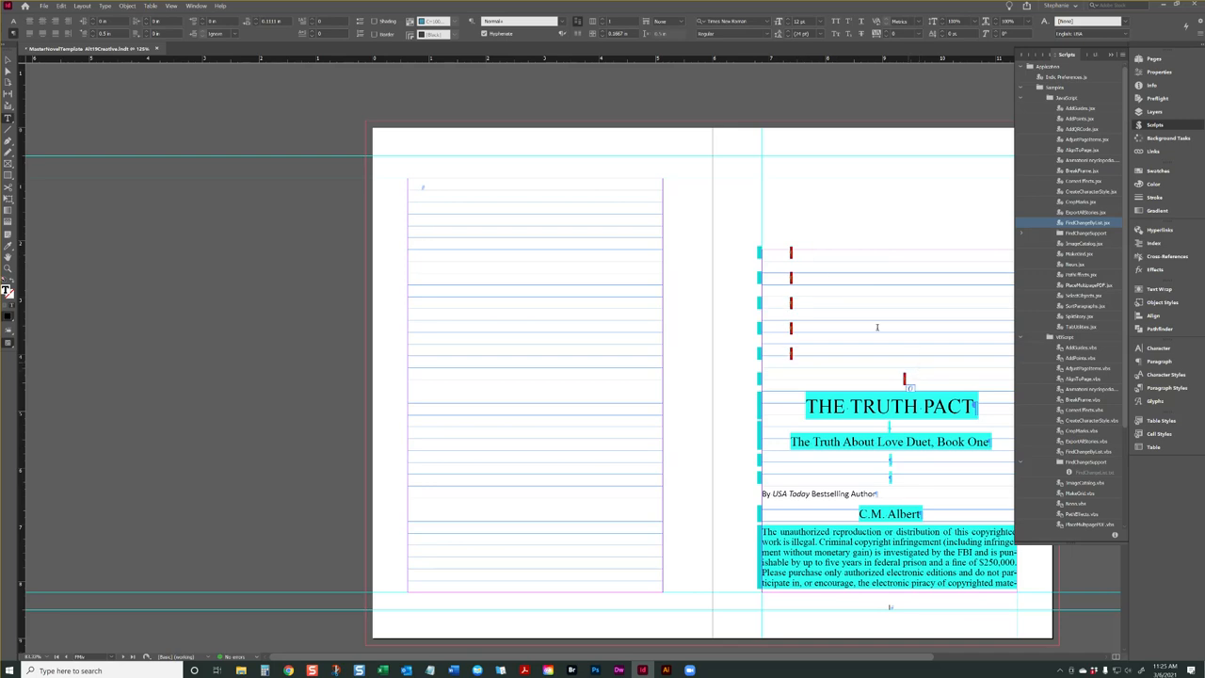
click(795, 356)
drag(886, 425, 894, 476)
click(883, 461)
scroll(858, 247, down, 10)
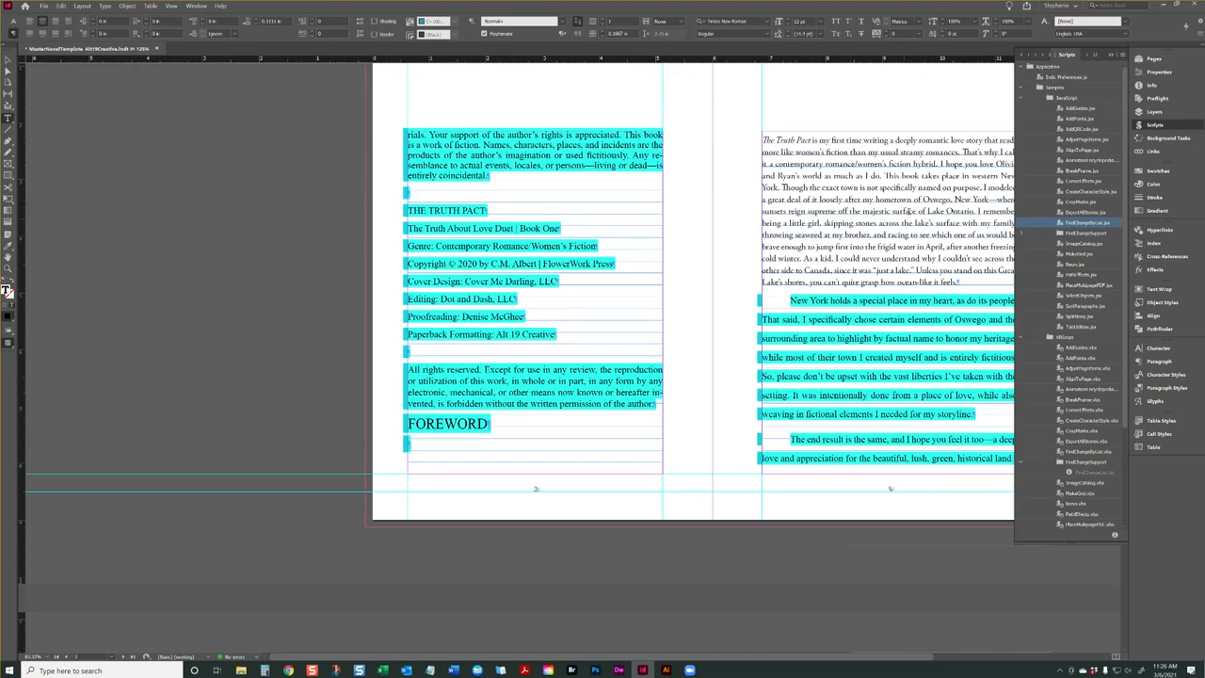
click(921, 162)
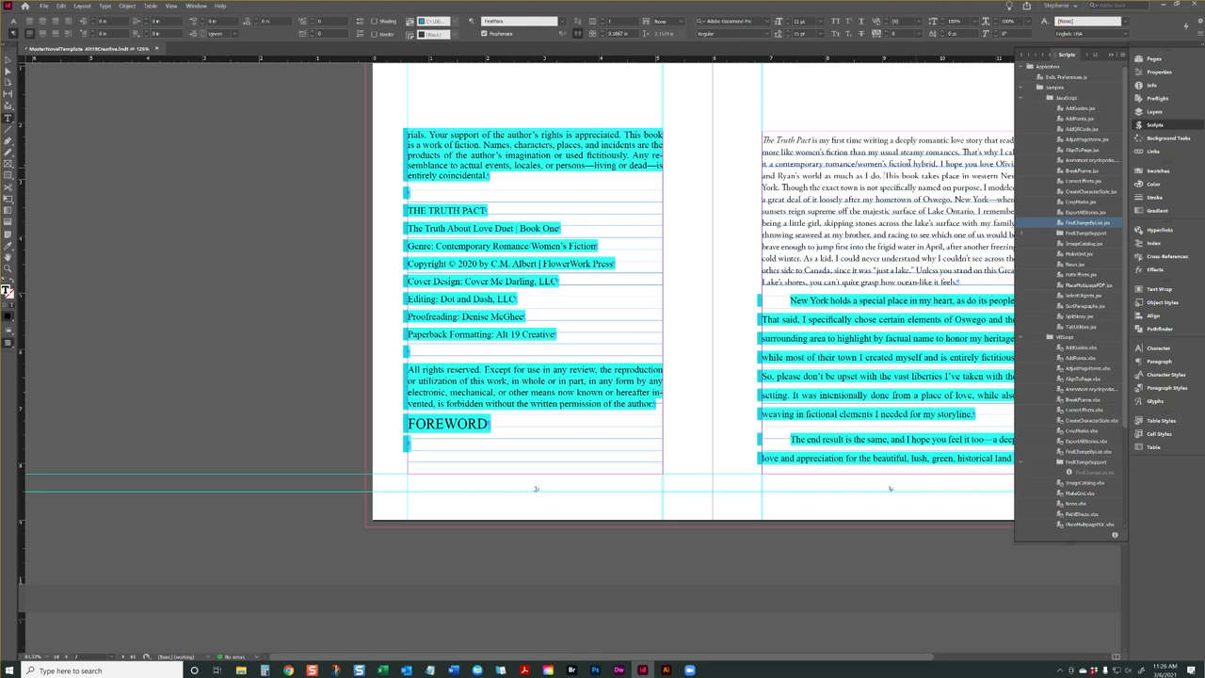
click(976, 415)
Reveal FindChangeList.txt from the JavaScript FindChangeSupport folder in File Explorer and open it in an enlarged Notepad window
click(1053, 232)
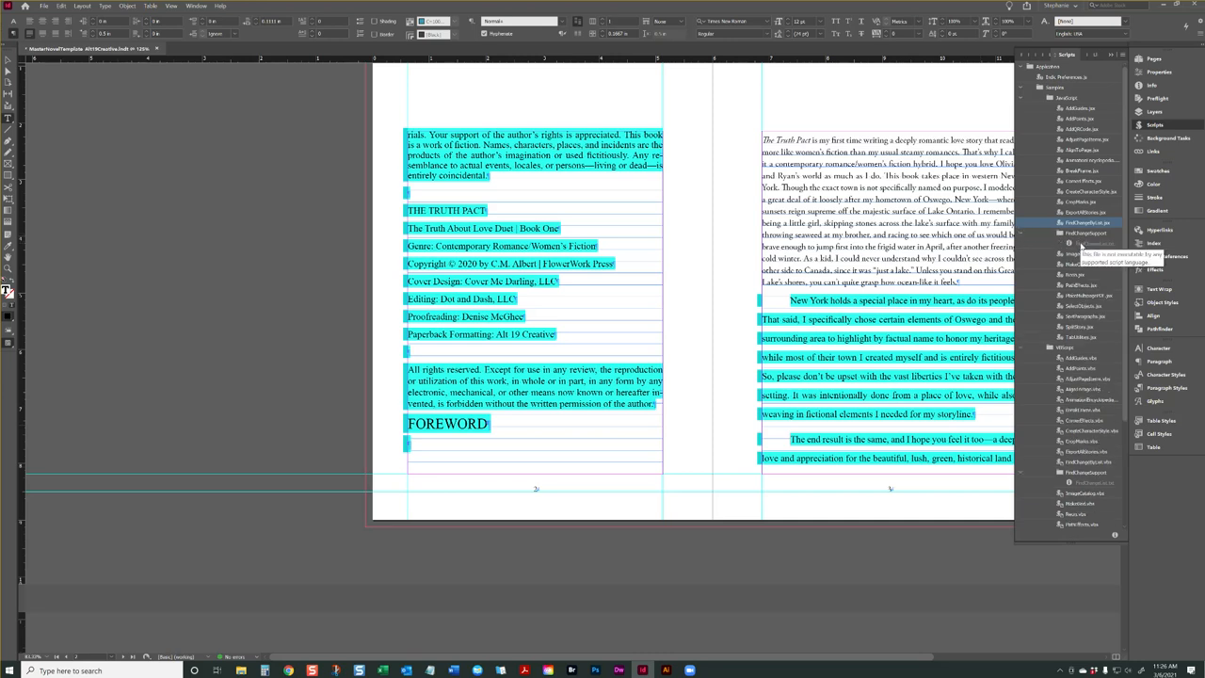
right_click(1084, 246)
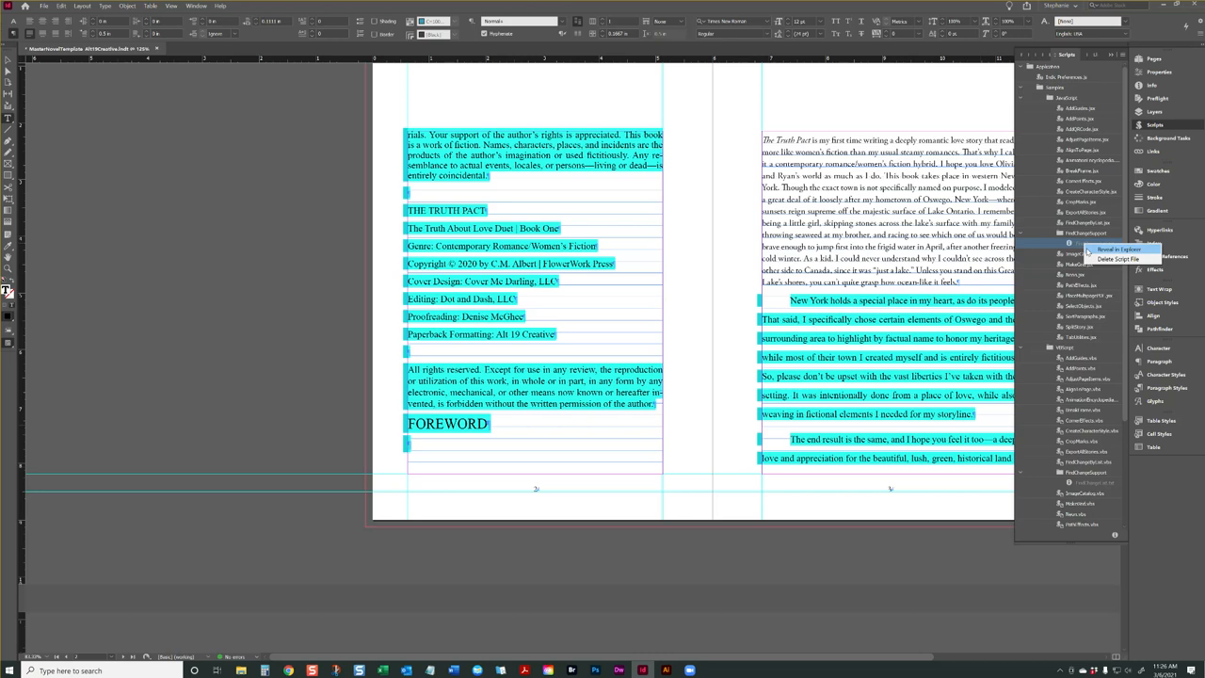
click(1116, 250)
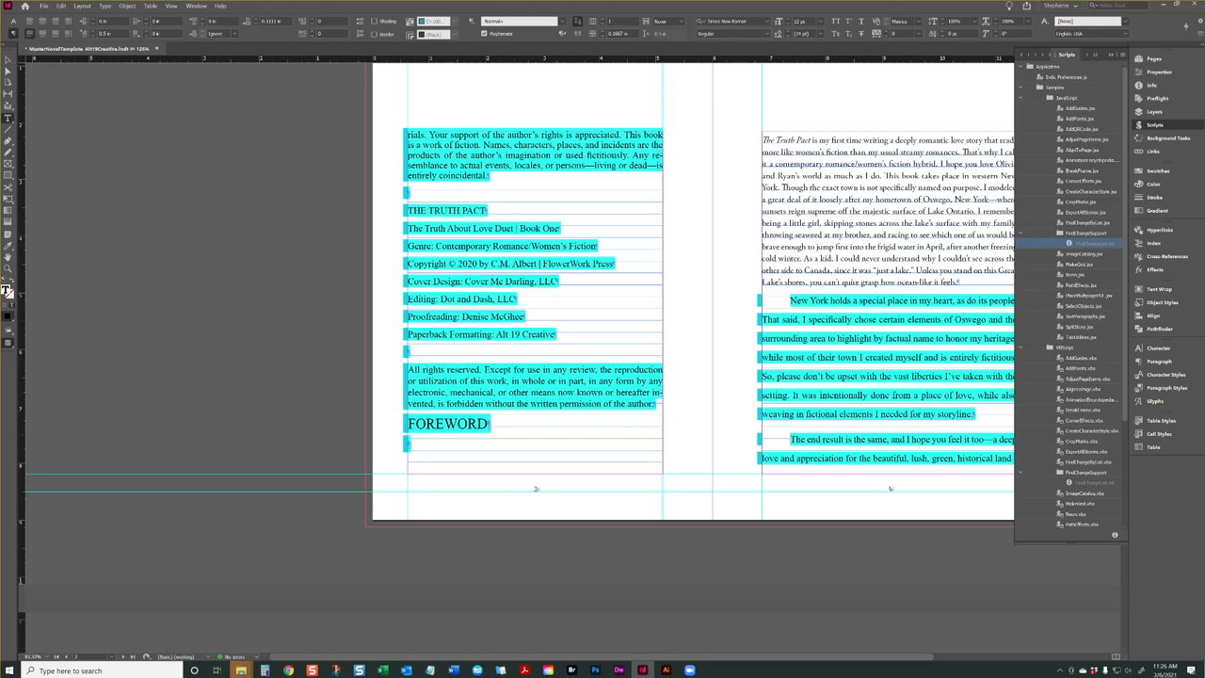
drag(0, 125, 537, 151)
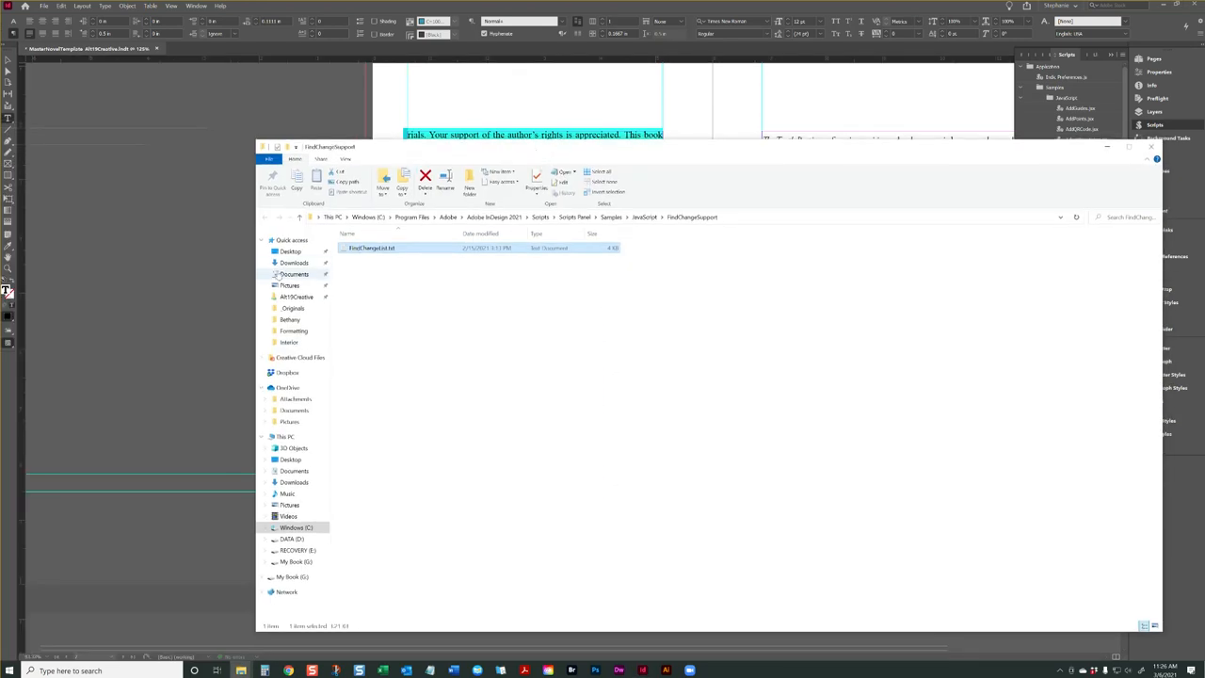
double_click(387, 250)
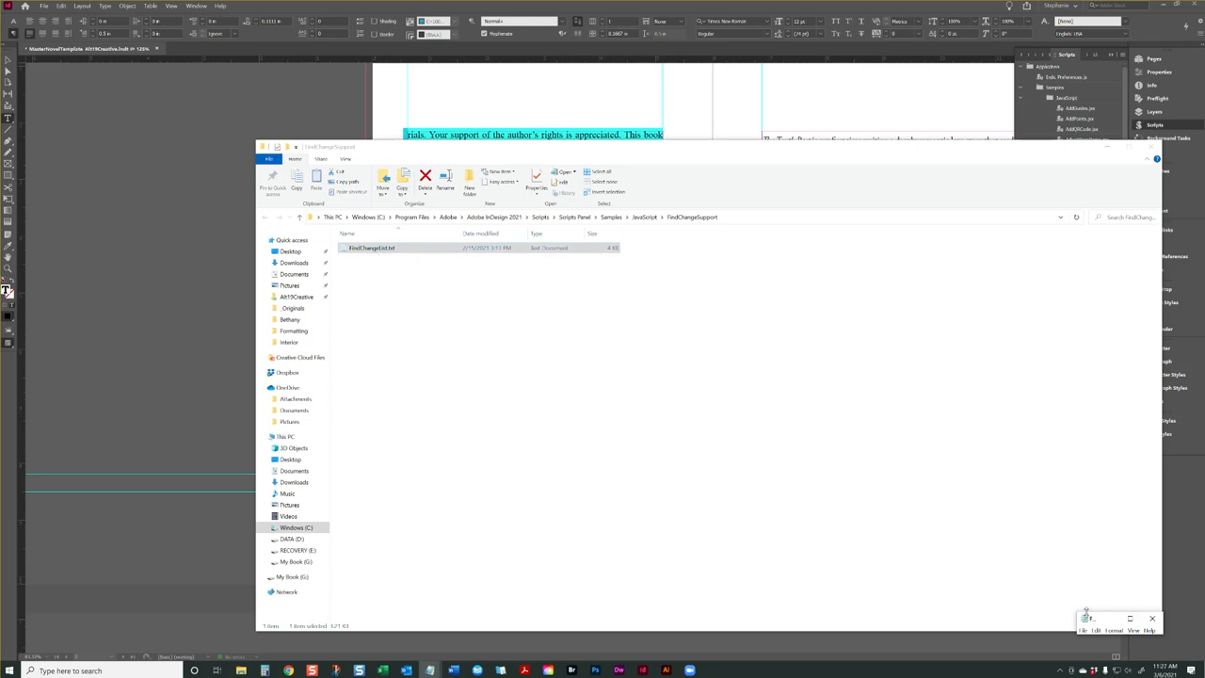
drag(1084, 611, 932, 154)
drag(1075, 286, 386, 247)
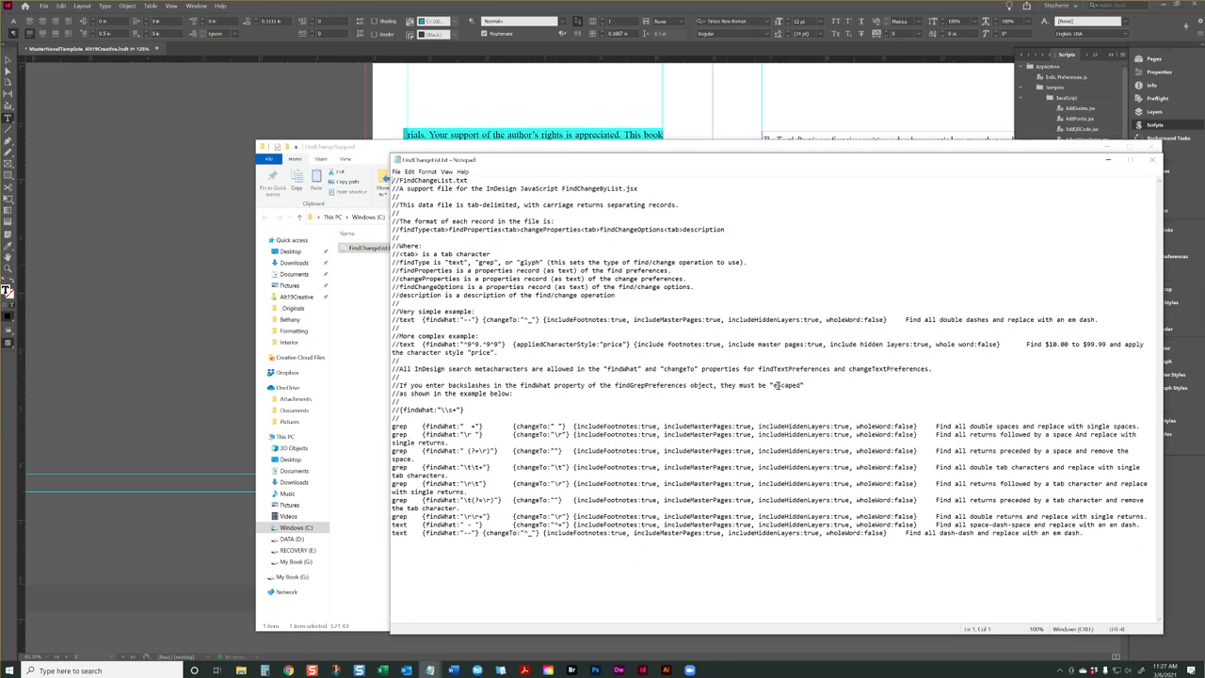
Examine the structure of the grep and text entries at the end of FindChangeList.txt, starting with the double-space entry
double_click(620, 451)
drag(1111, 427, 394, 425)
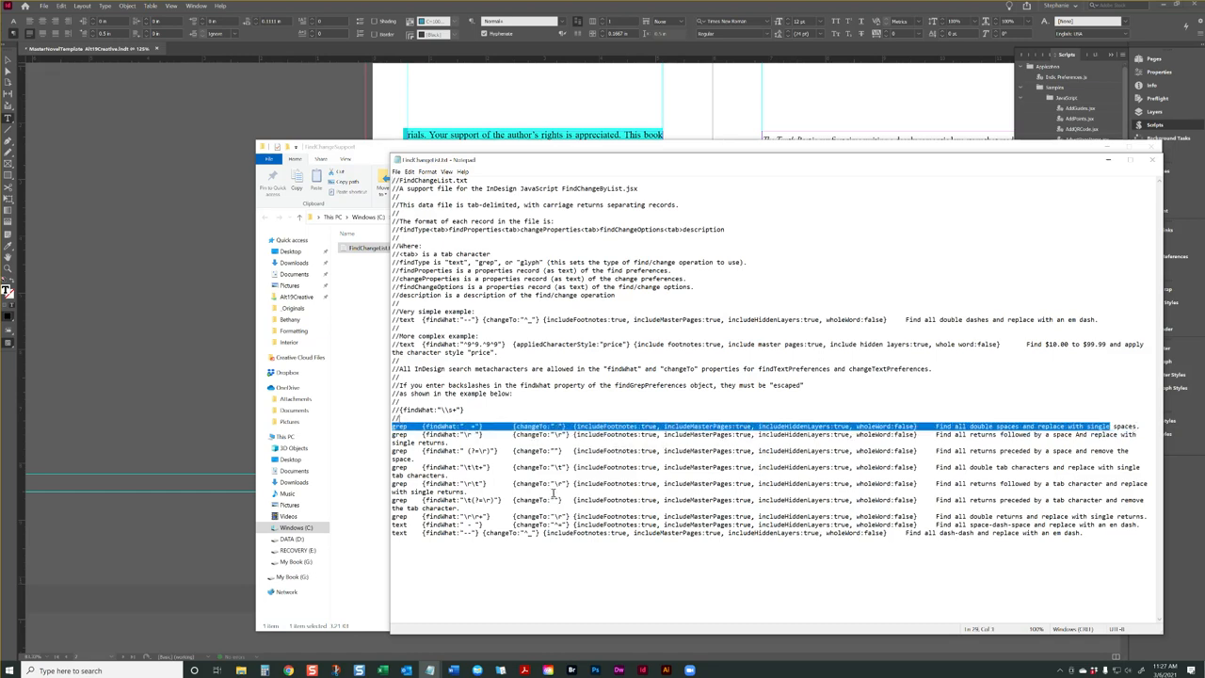
click(712, 541)
drag(887, 525, 608, 524)
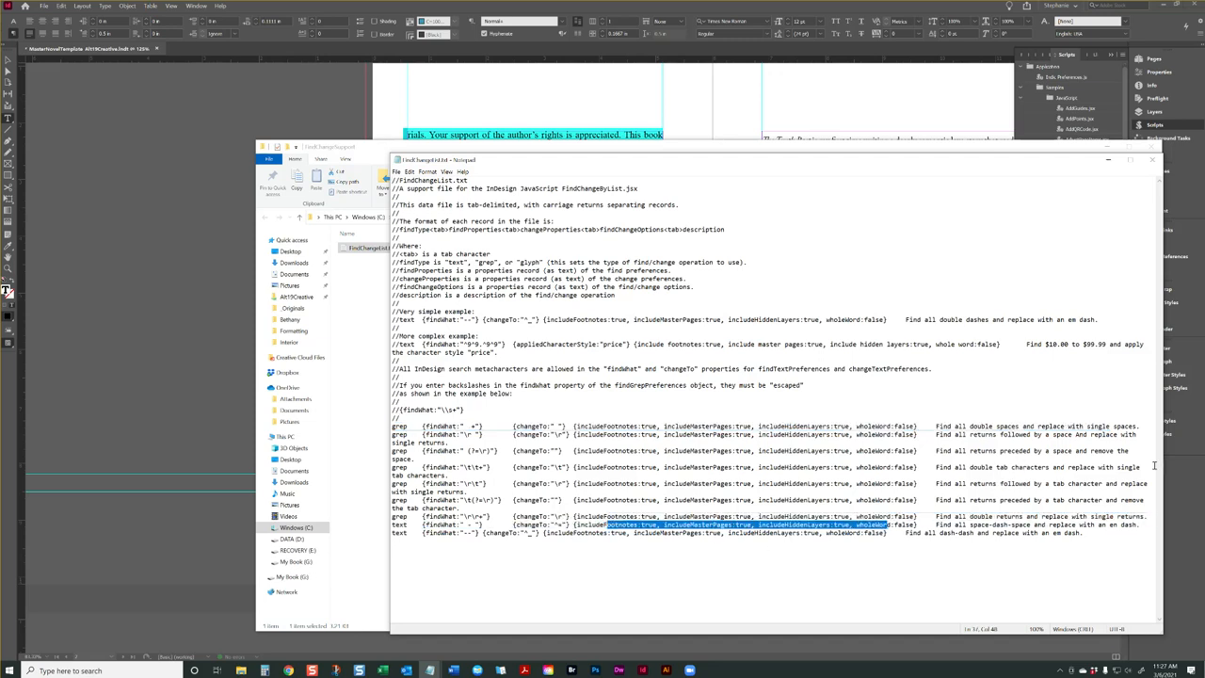
Read the descriptions of the replacement entries for spaces, returns, tabs and dashes in FindChangeList.txt
drag(1007, 427, 997, 451)
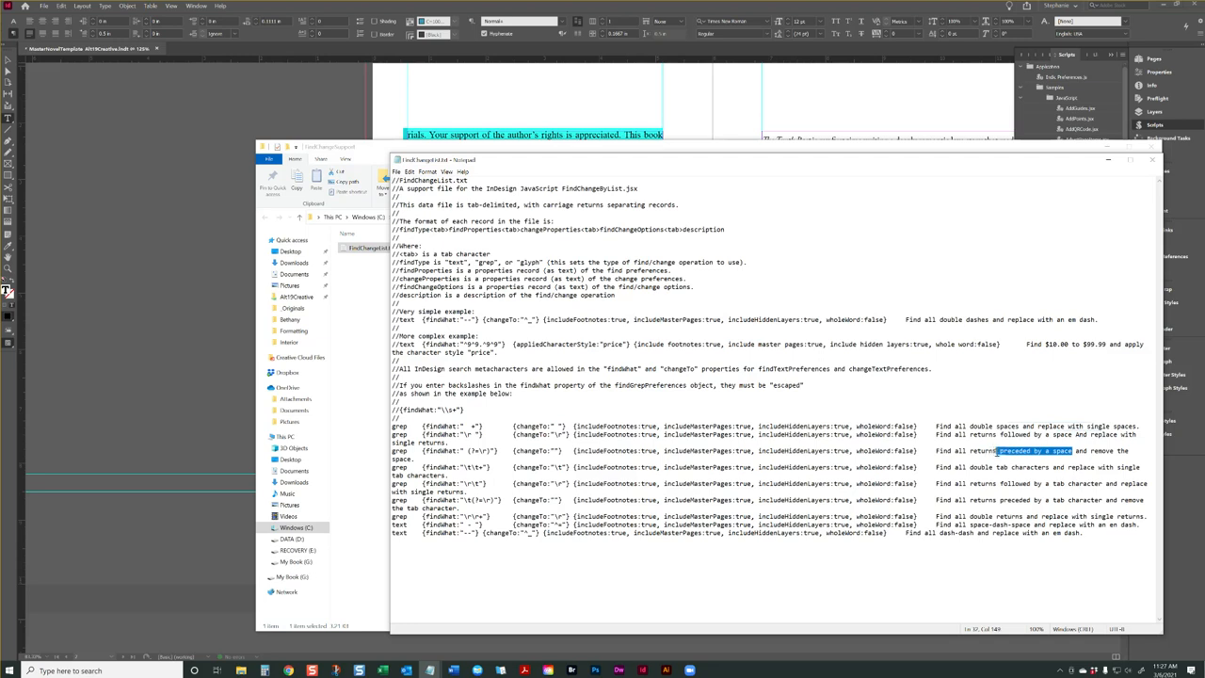
drag(1044, 462, 992, 466)
click(1016, 469)
drag(1015, 484, 1103, 487)
drag(1015, 500, 970, 524)
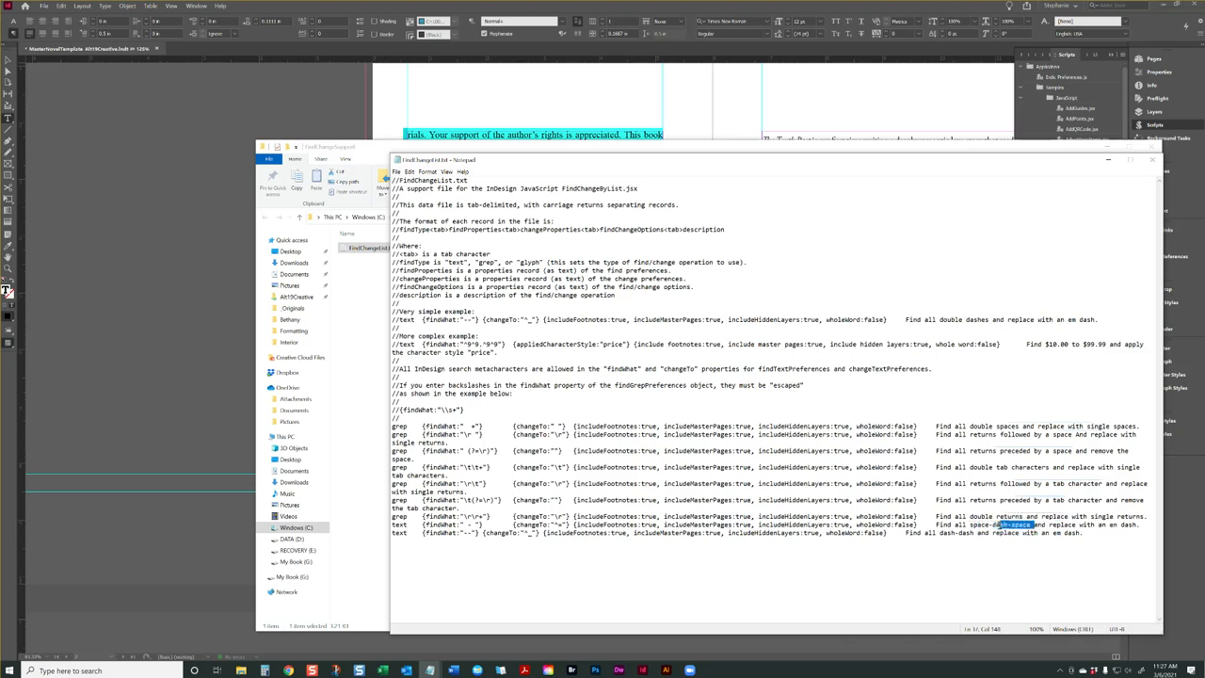
drag(1136, 524, 1095, 524)
drag(933, 534, 982, 534)
click(1032, 534)
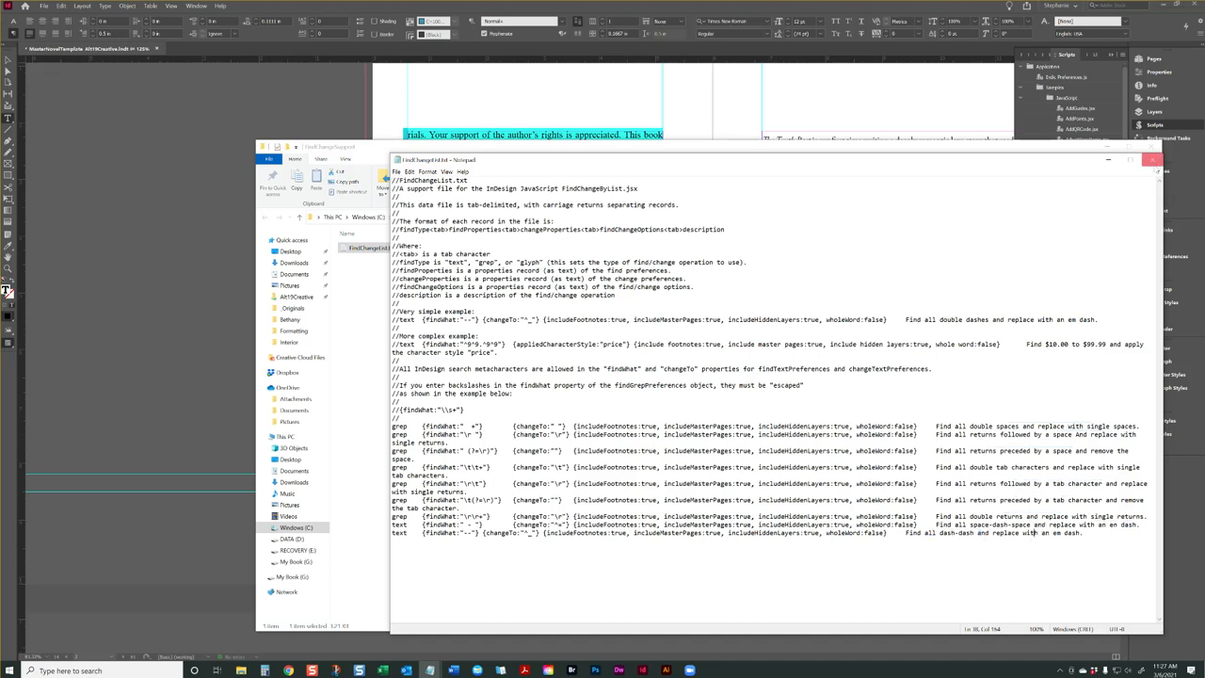
Close FindChangeList.txt and its folder, and run the FindChangeByList.jsx script with the search range set to Document
click(1154, 160)
click(1155, 151)
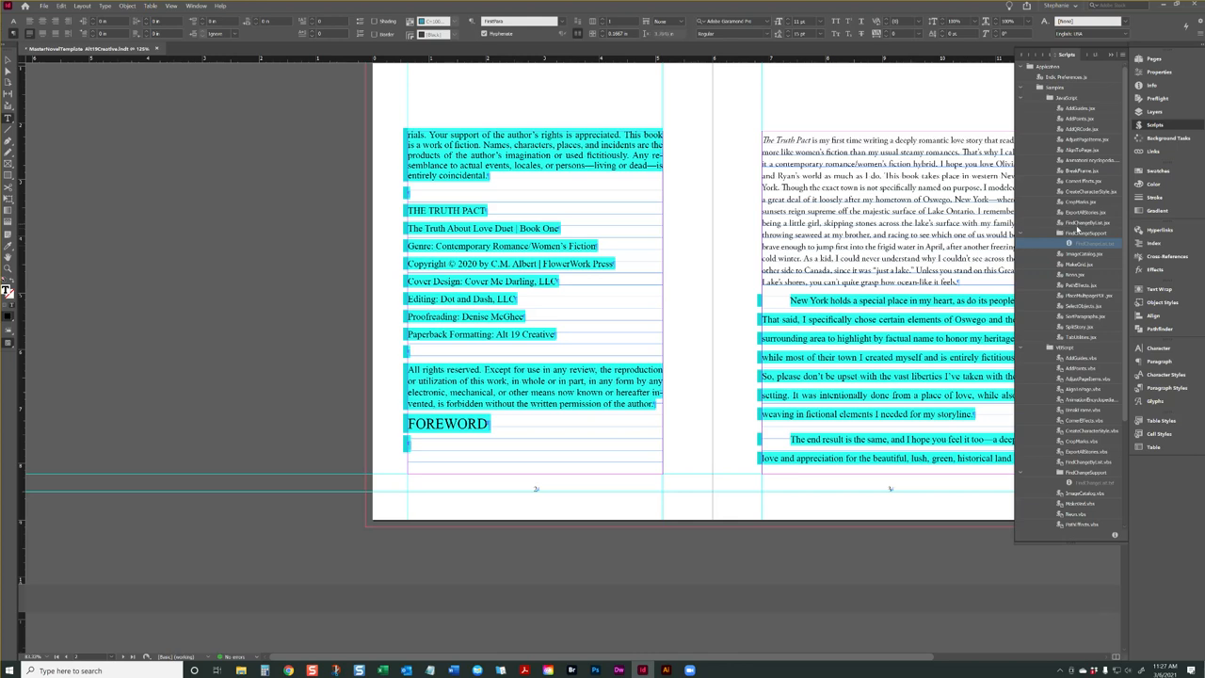
click(1082, 223)
double_click(1083, 223)
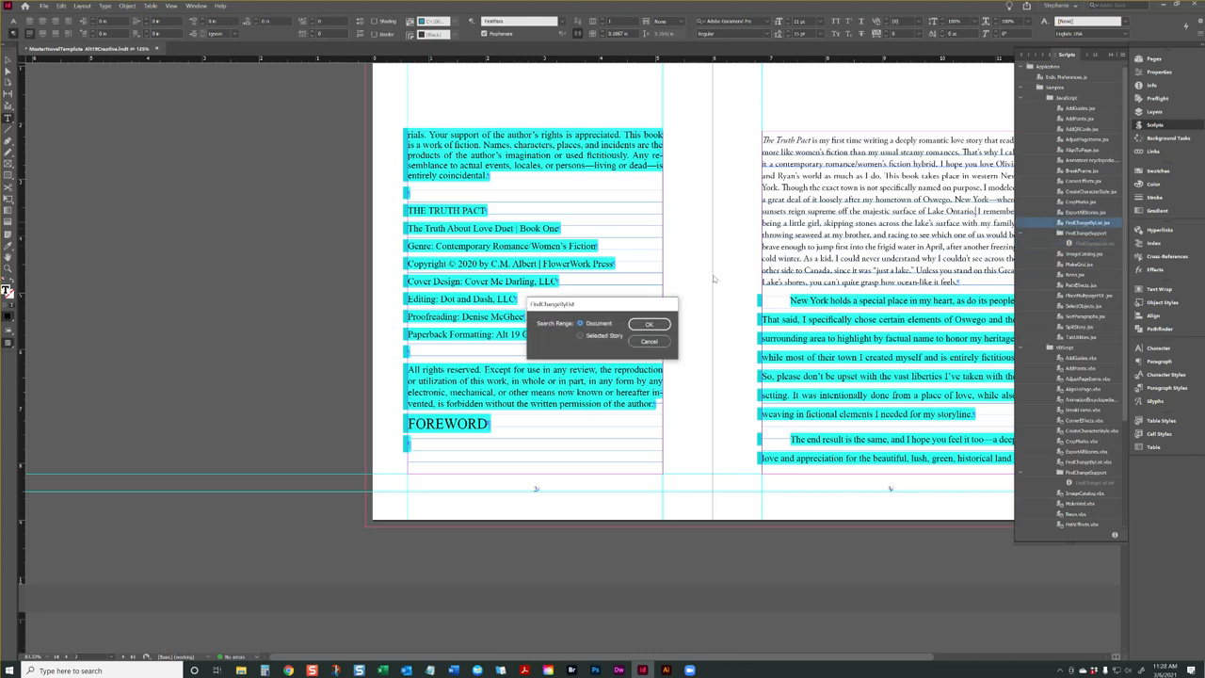
click(648, 323)
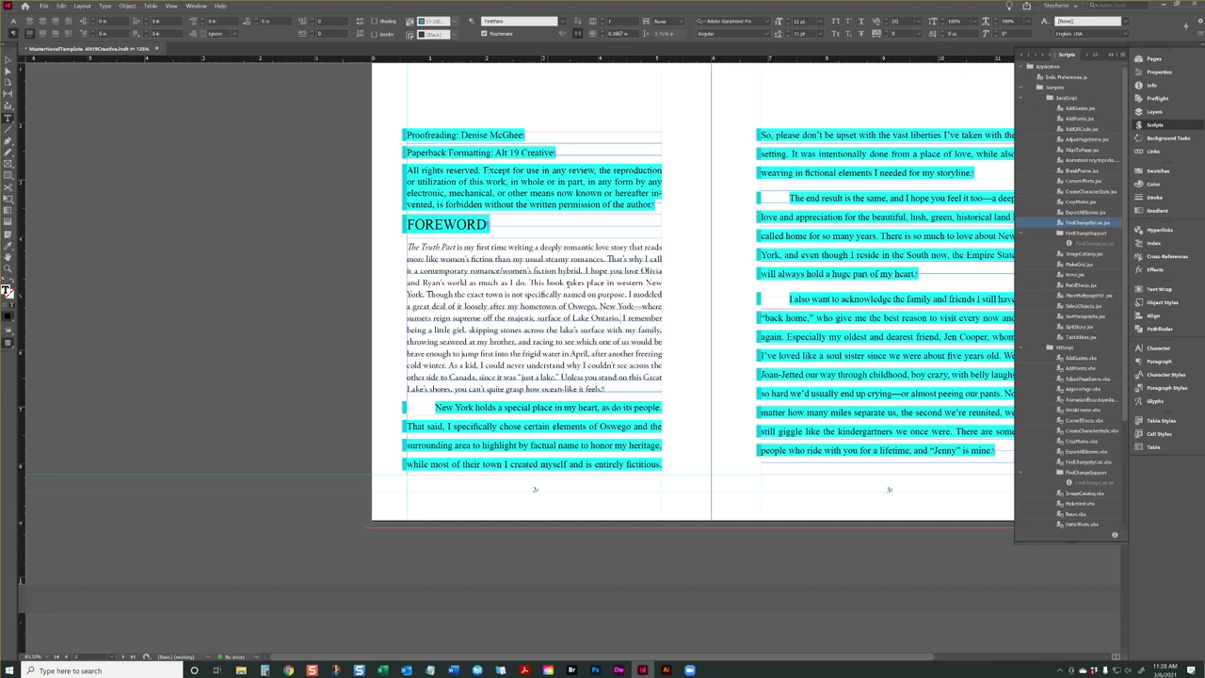
scroll(863, 297, up, 5)
scroll(863, 297, up, 3)
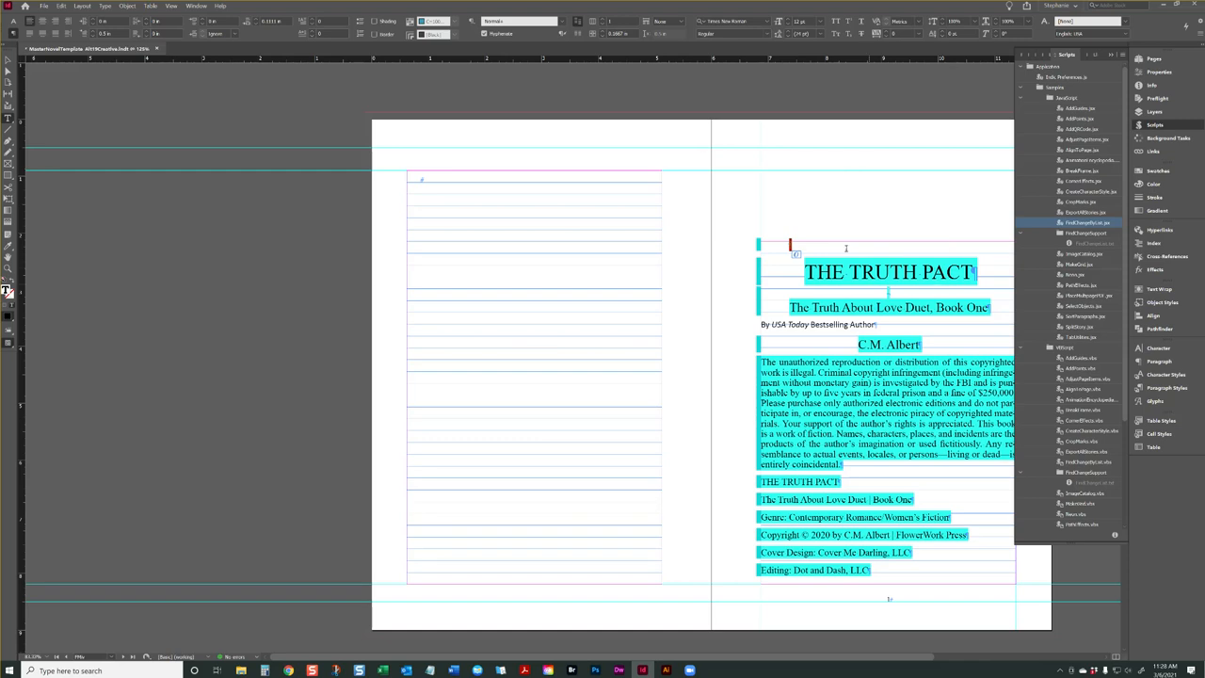
click(886, 293)
key(ctrl+f)
text(^p)
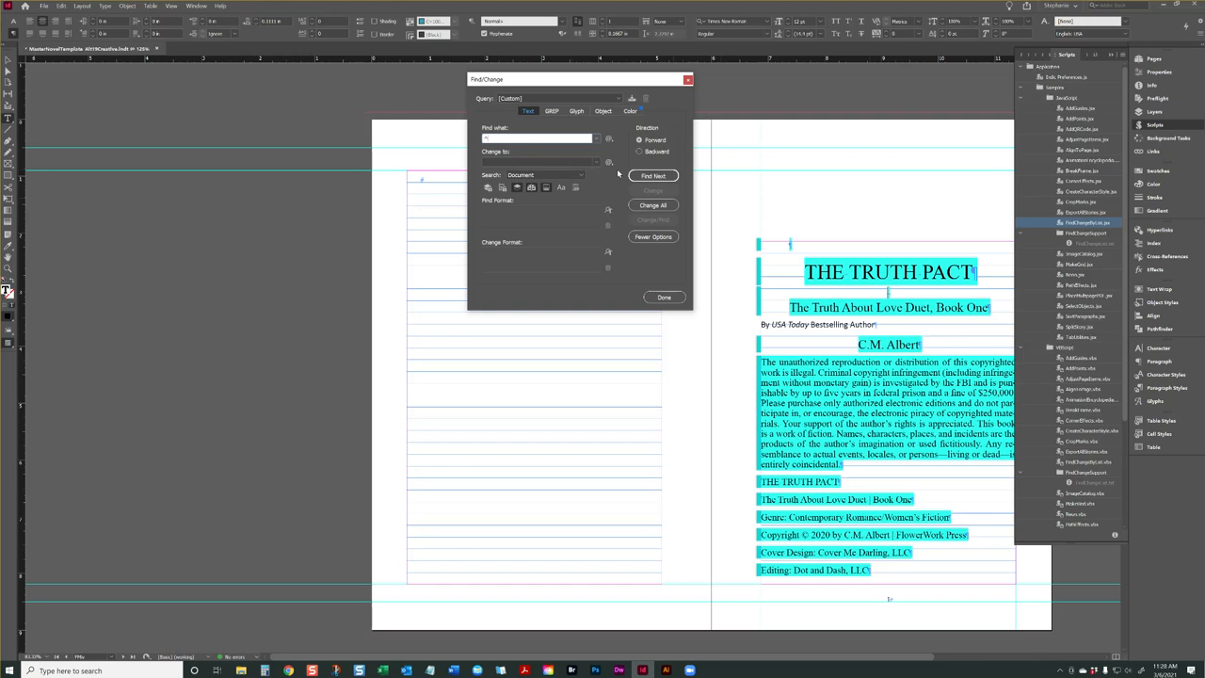
click(608, 139)
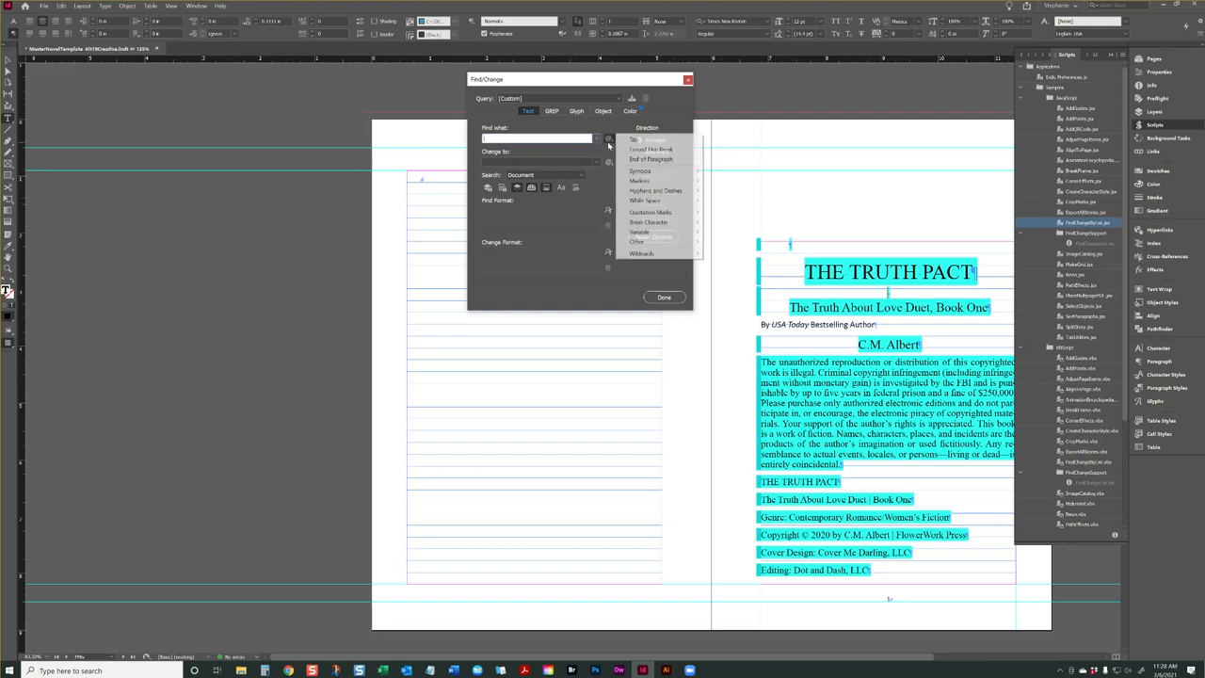
click(579, 84)
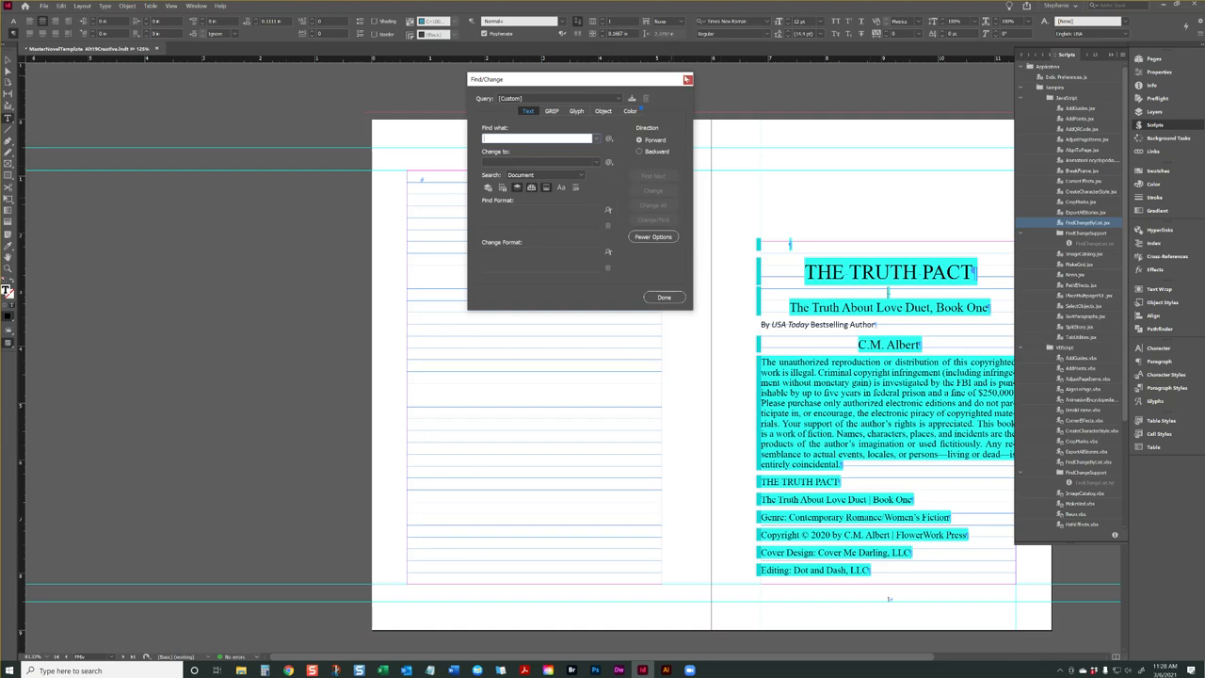
click(688, 81)
Set up Find/Change to find forced line breaks (^n) and change them to paragraph ends (^p)
key(ctrl+f)
click(608, 140)
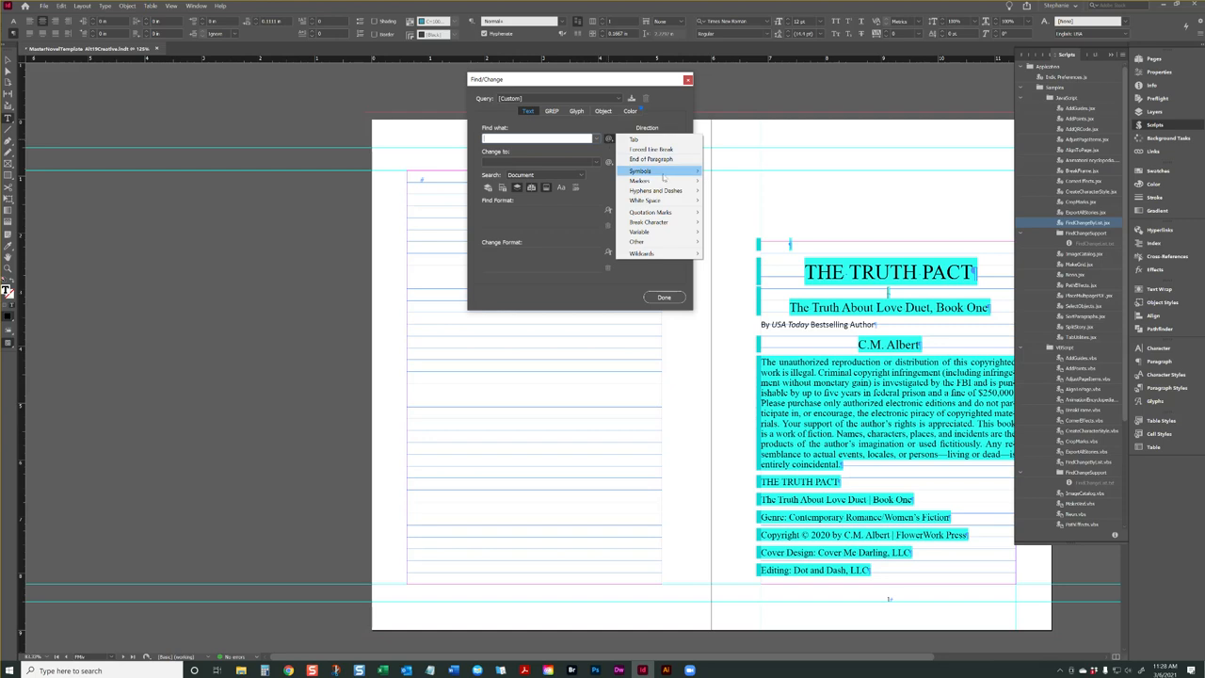
click(650, 150)
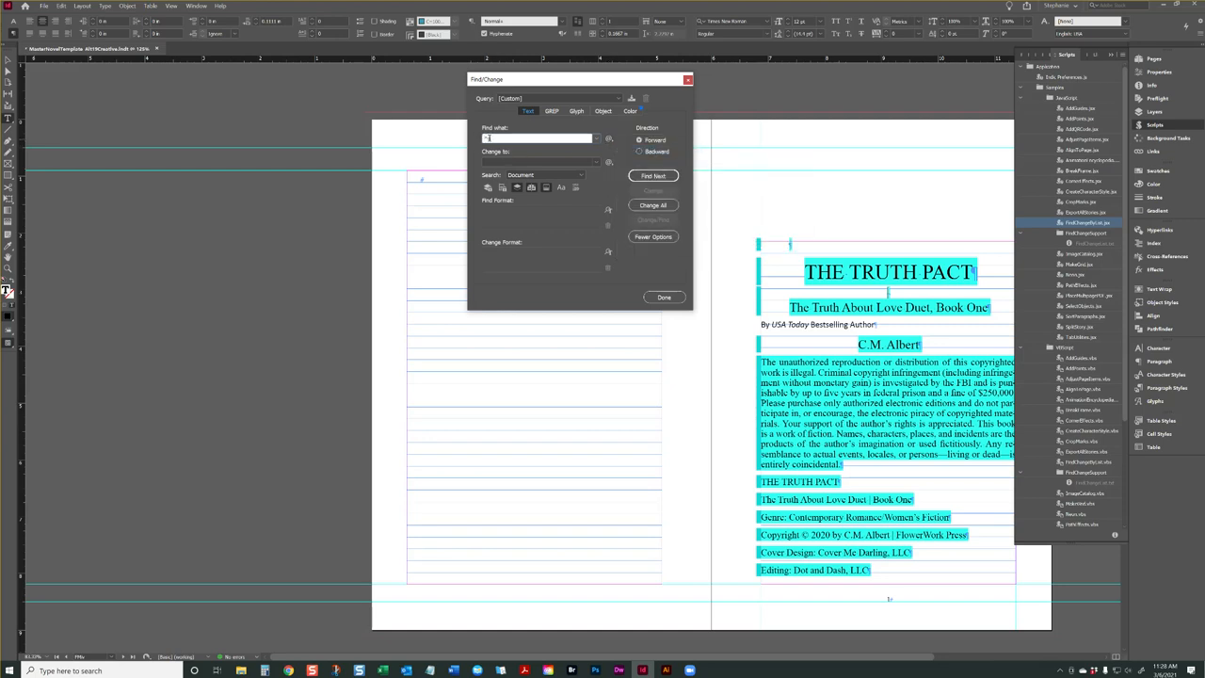
click(506, 162)
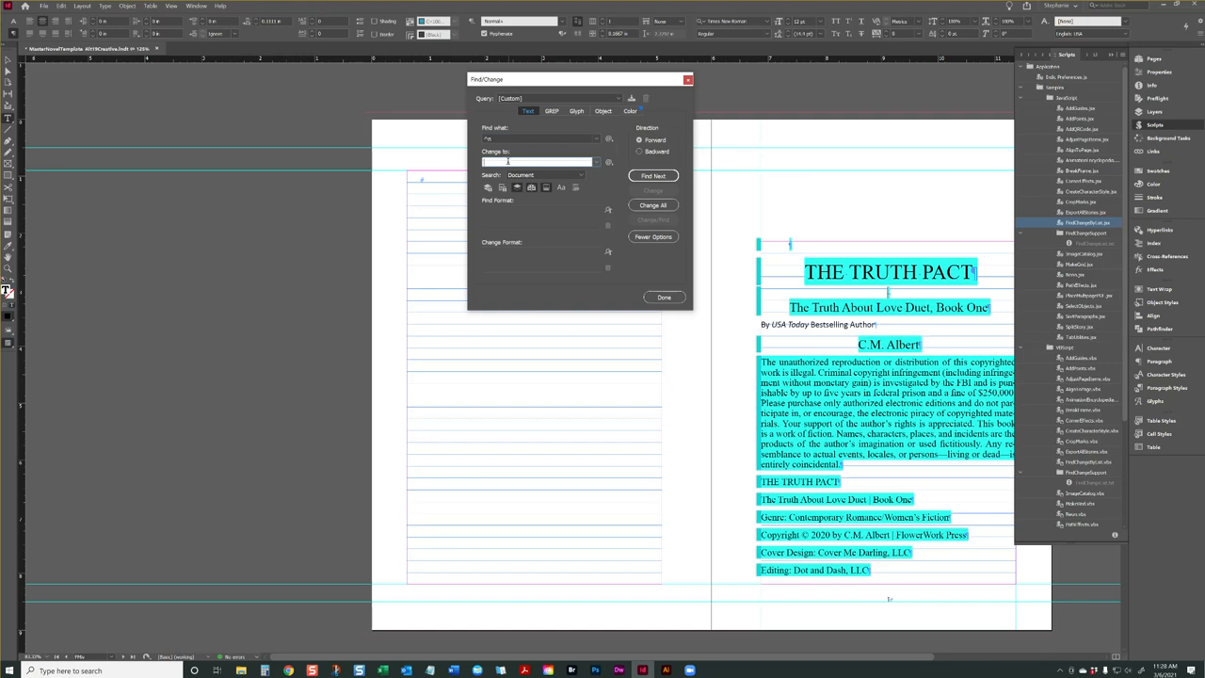
text(^p)
Find forced line breaks one by one and change them to paragraph returns through the early chapter headings
click(648, 177)
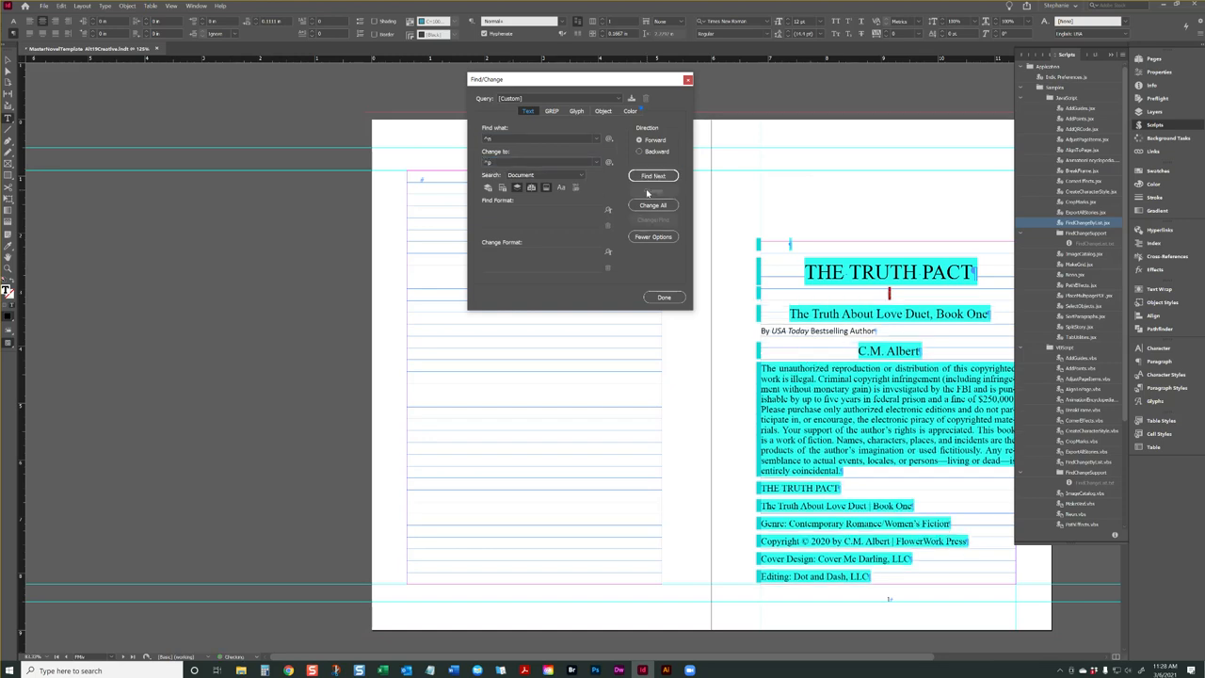
click(653, 177)
click(652, 190)
click(653, 177)
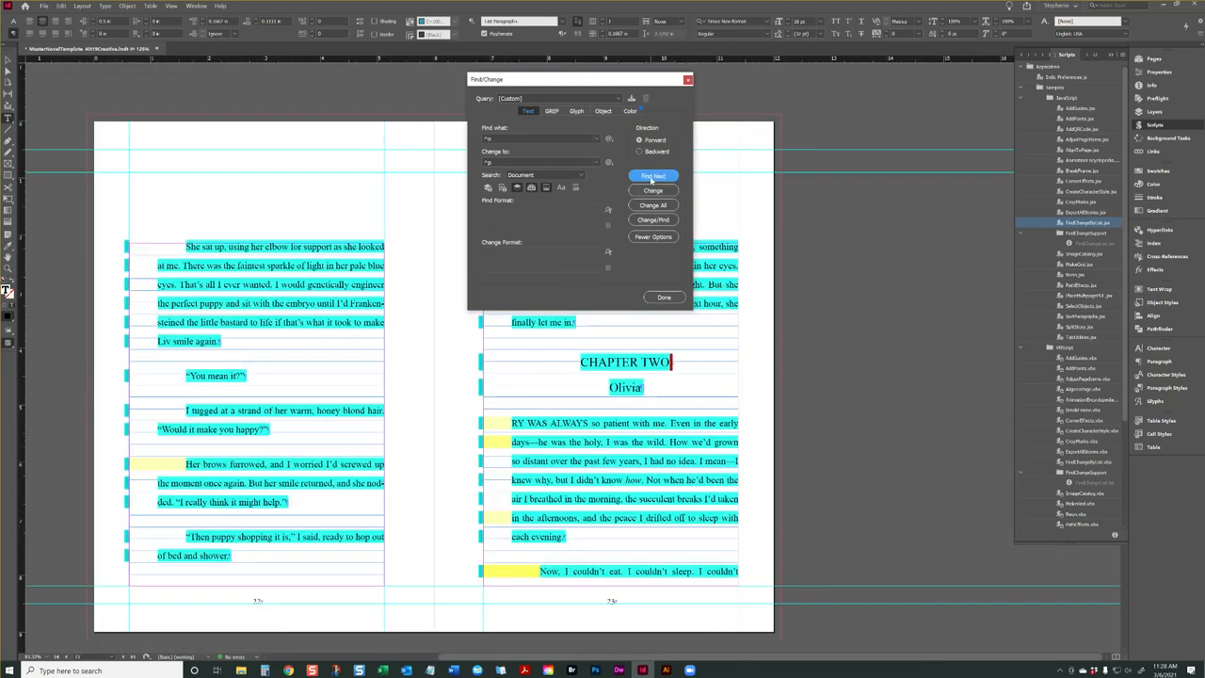
click(656, 192)
click(652, 176)
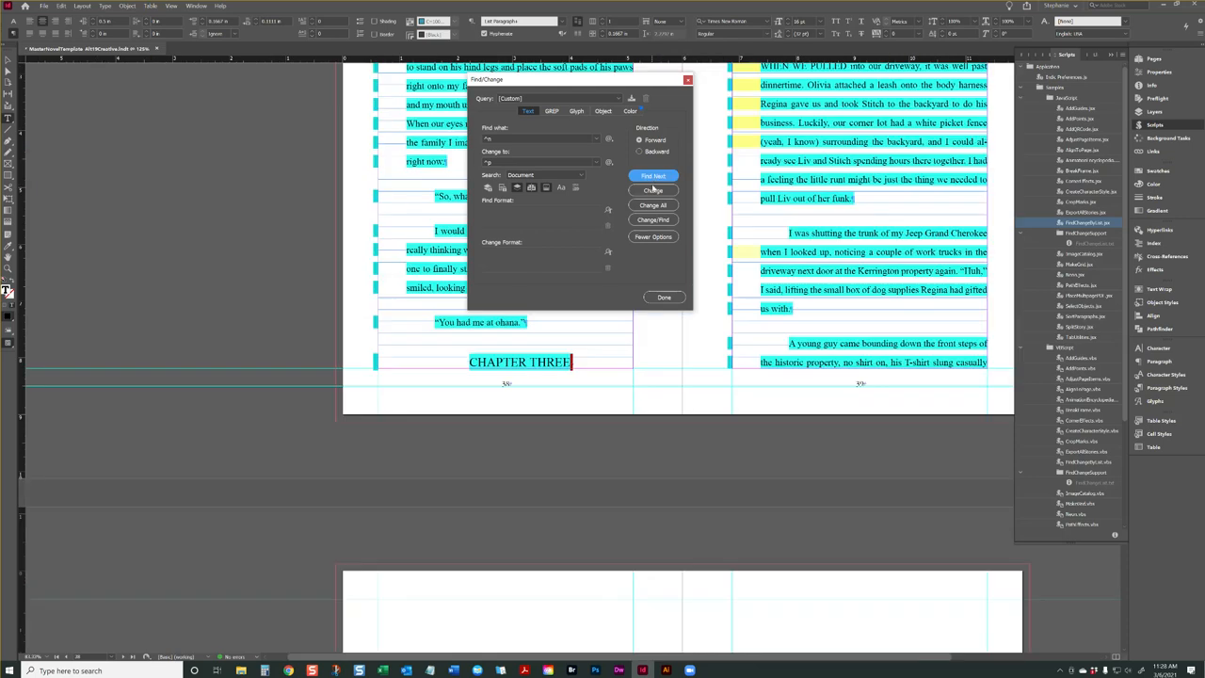
click(656, 193)
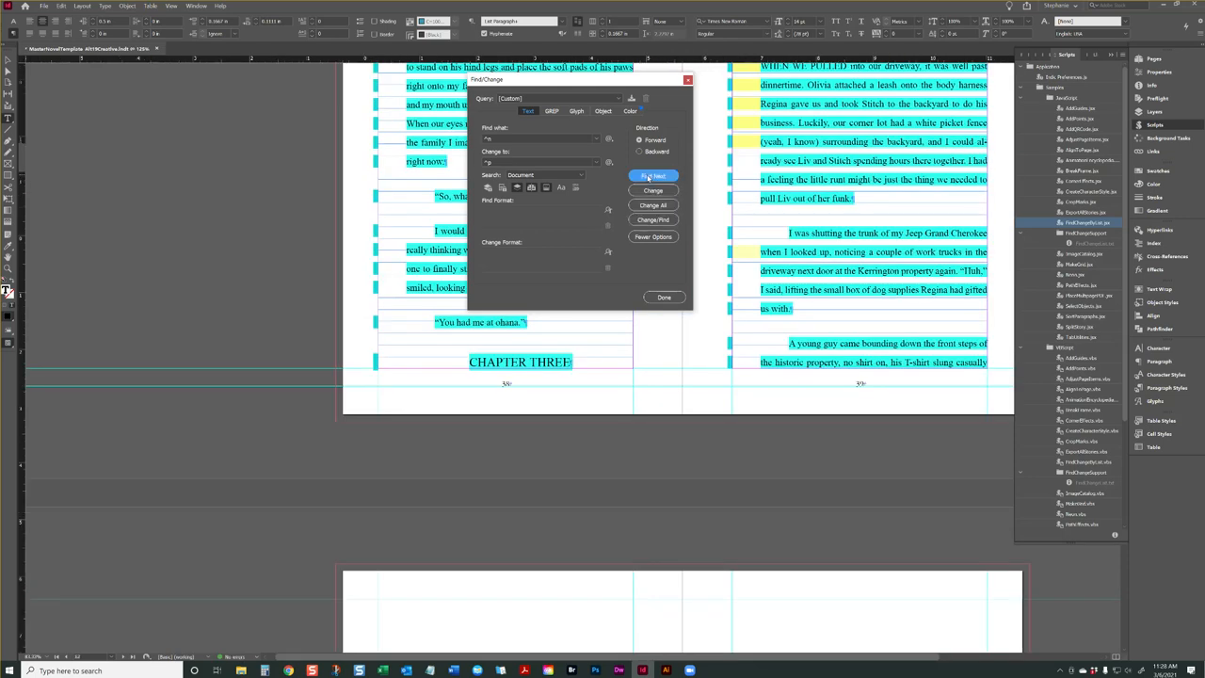
click(653, 176)
Change all remaining forced line breaks in the document to paragraph returns and close Find/Change
click(652, 205)
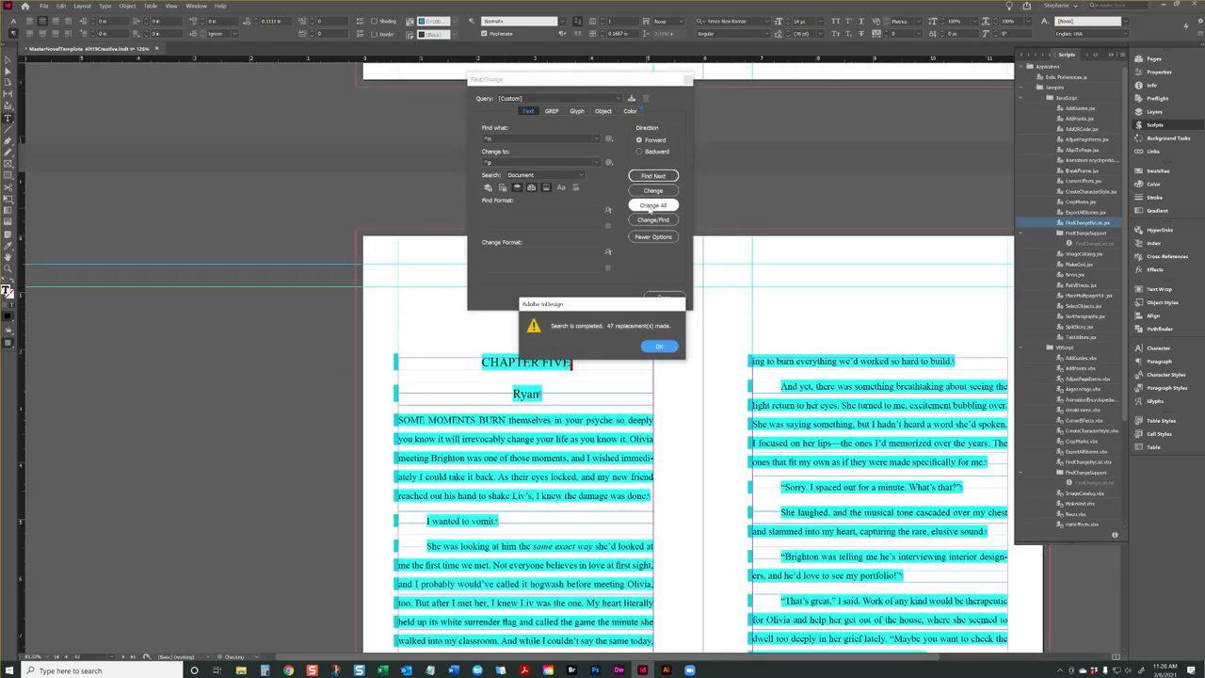
click(659, 347)
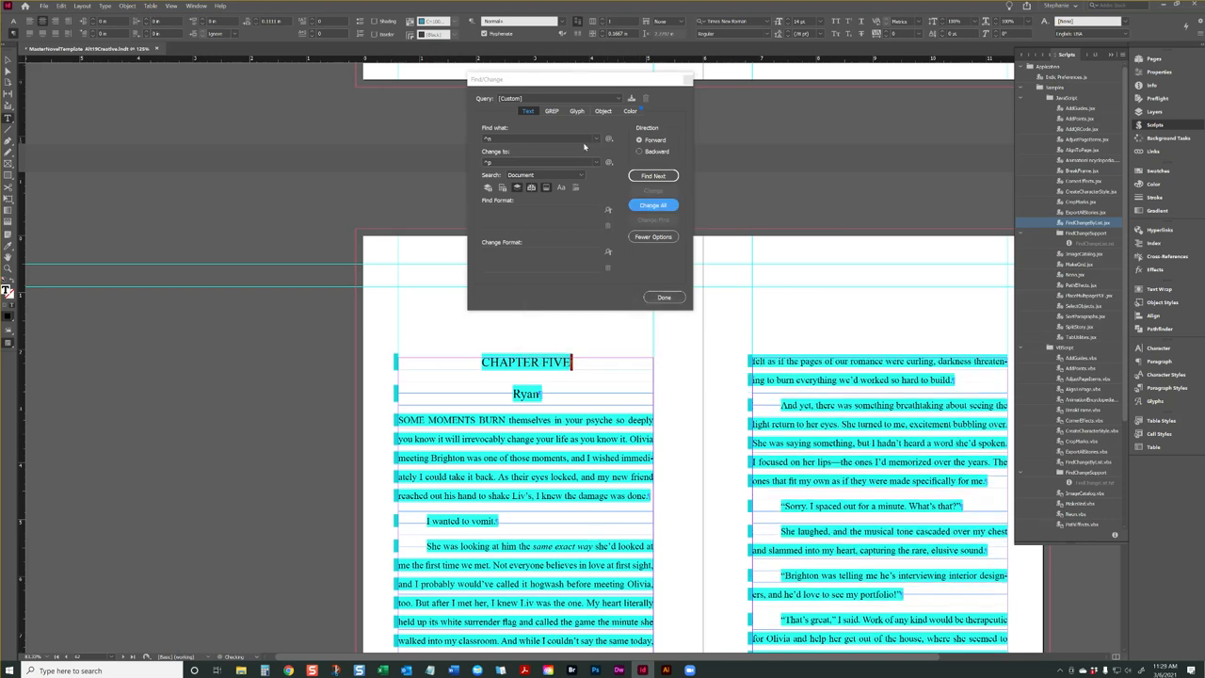
click(664, 297)
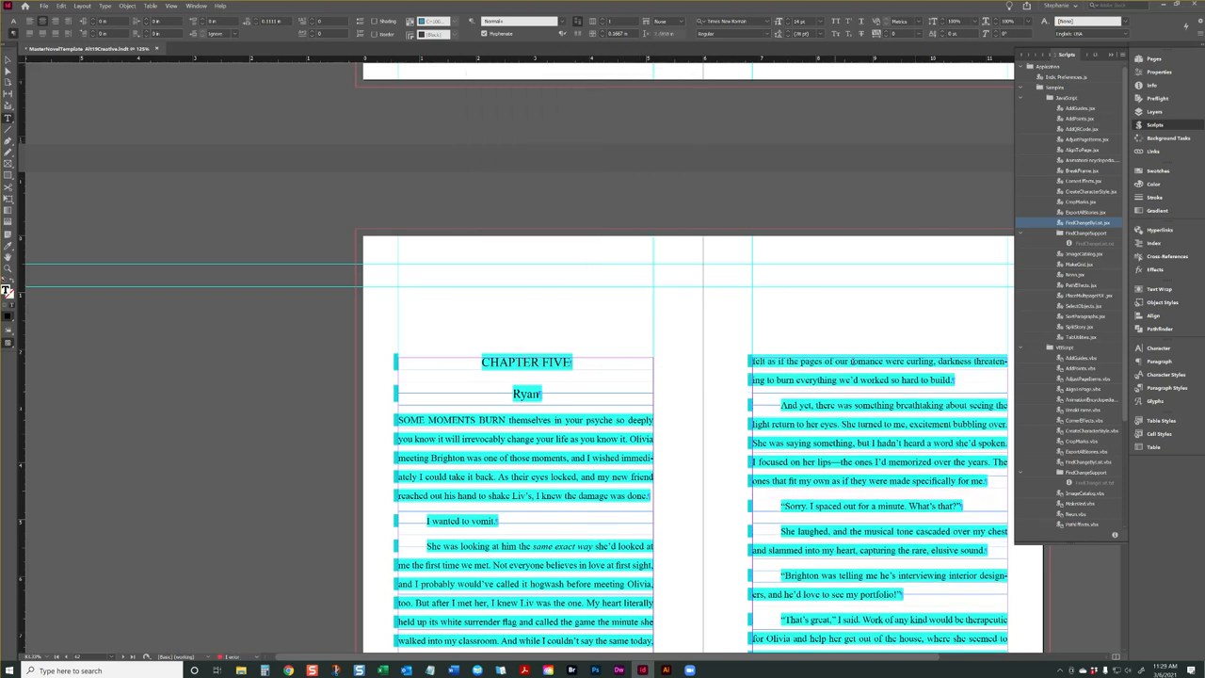
Run the FindChangeByList.jsx script again with the search range set to Document
double_click(1078, 223)
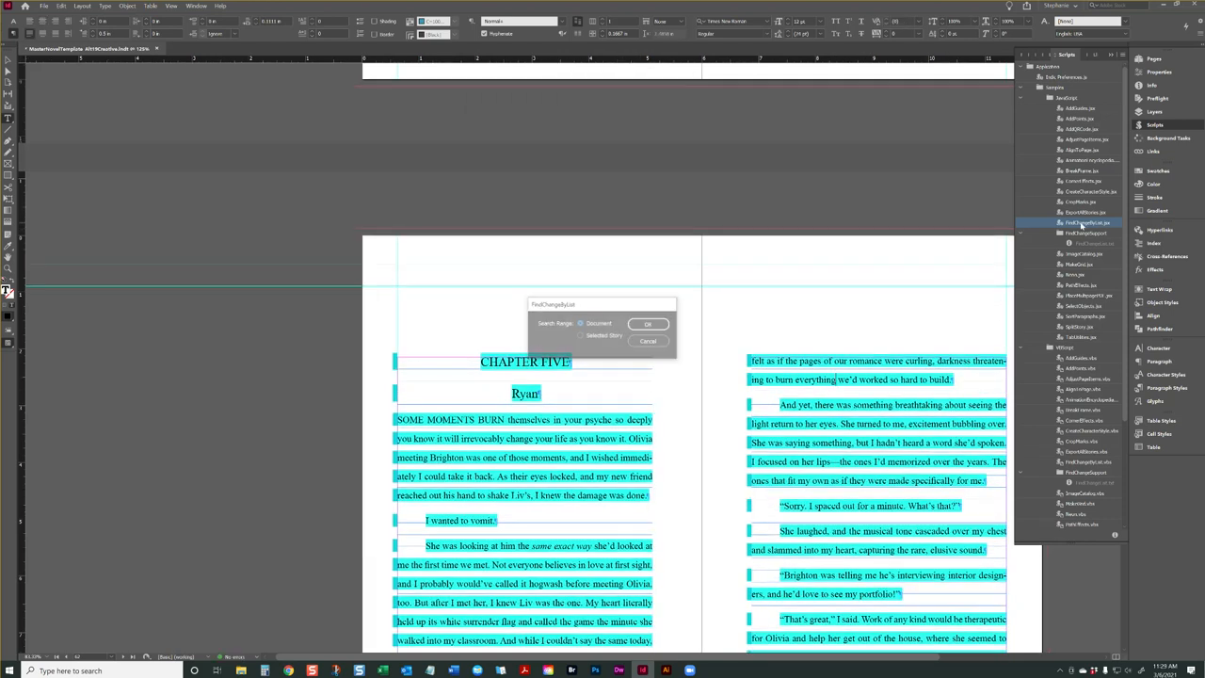
click(649, 324)
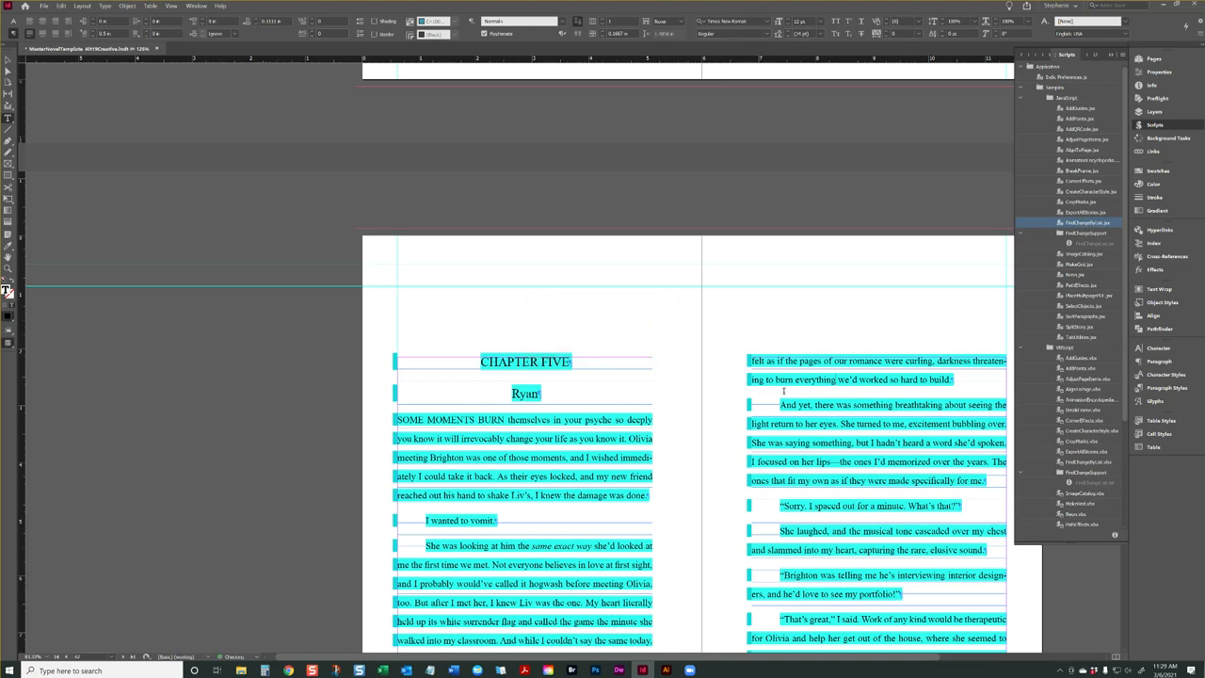
click(574, 360)
click(549, 420)
Delete the empty paragraph above the THE TRUTH PACT title on the first manuscript page
scroll(880, 429, up, 5)
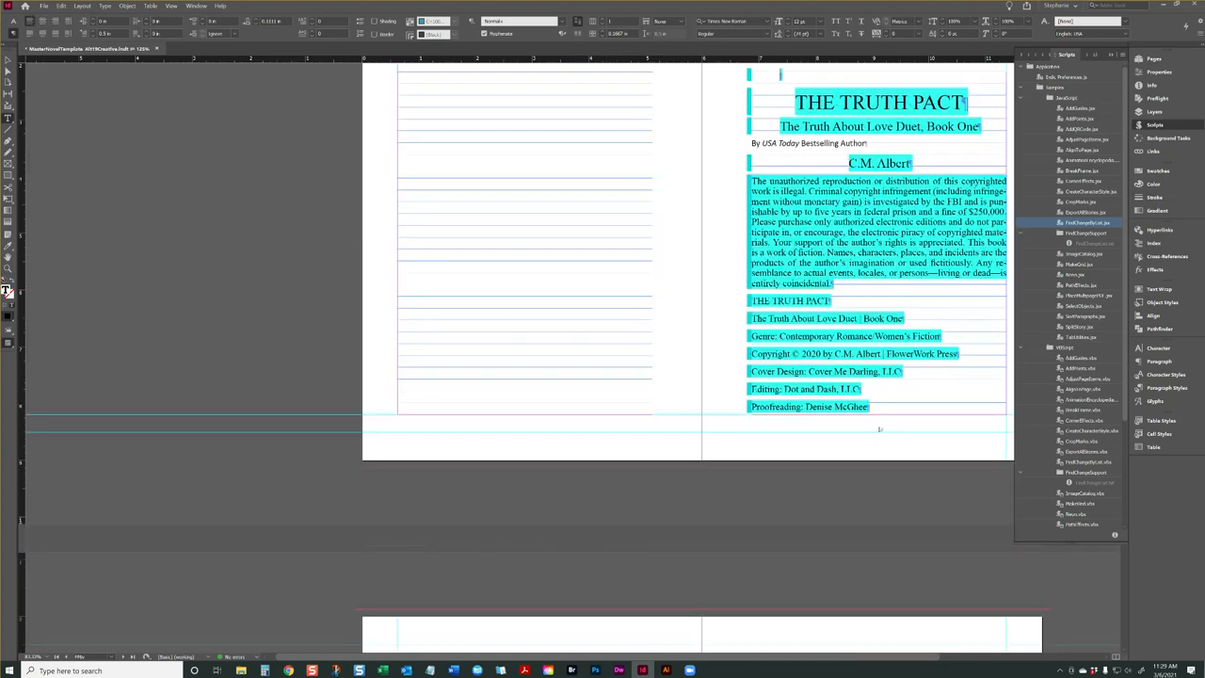
key(Delete)
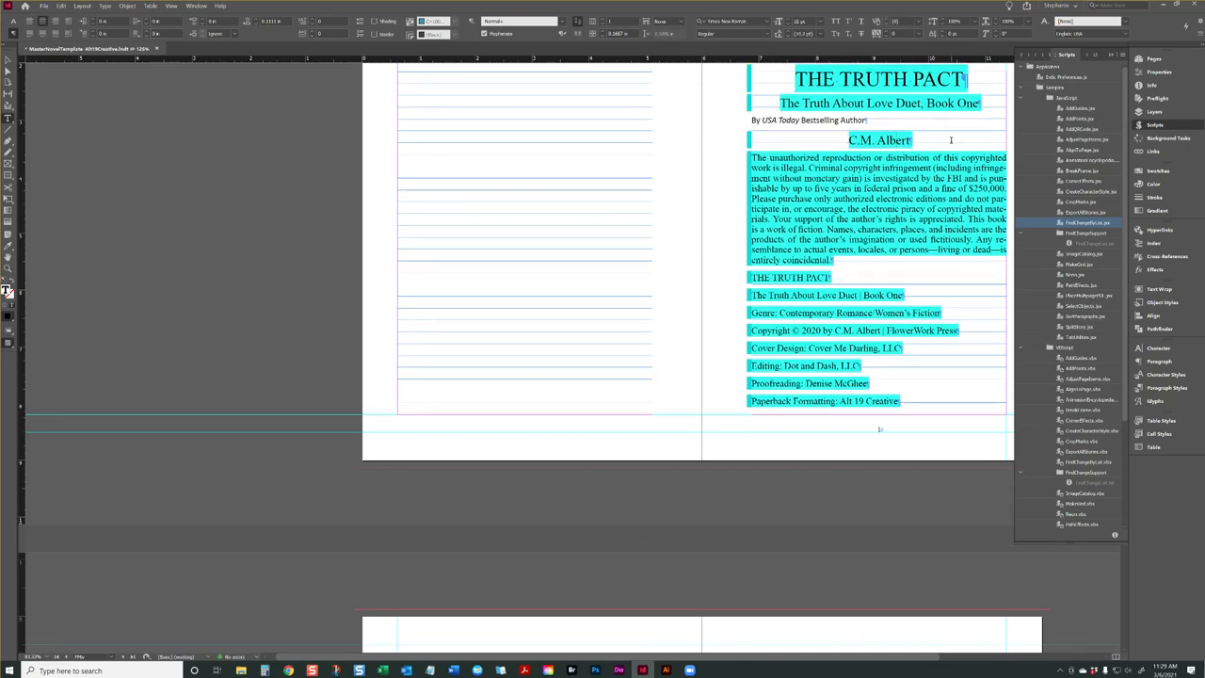
scroll(951, 140, up, 3)
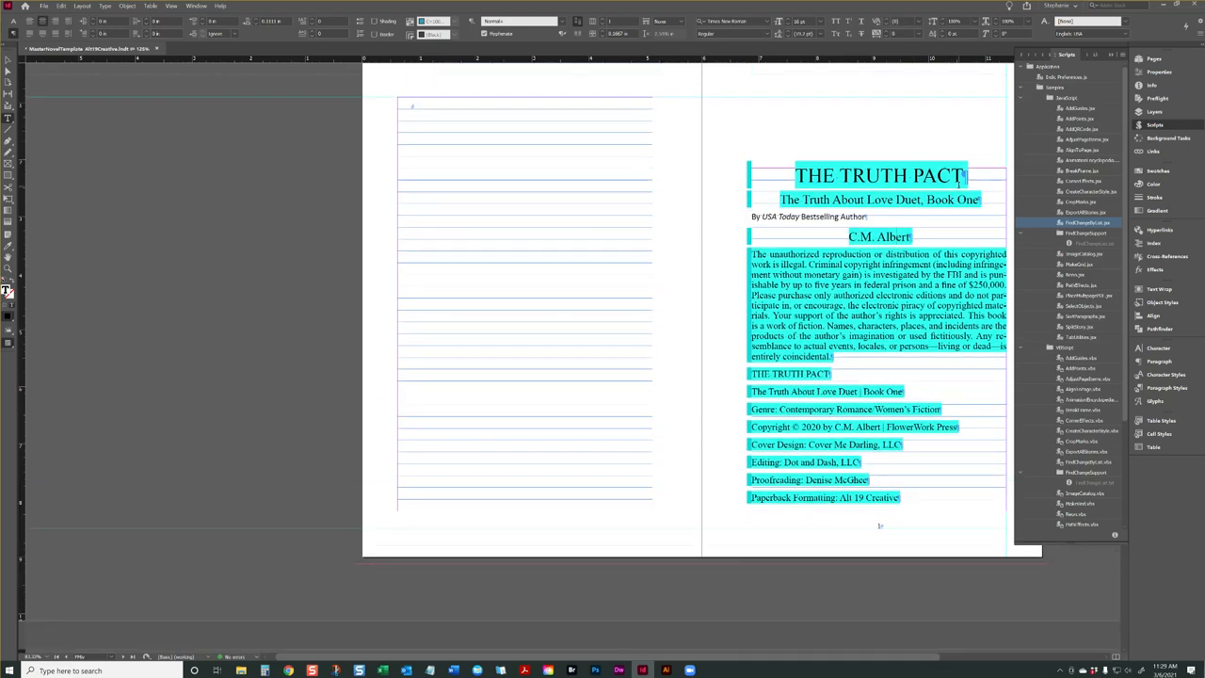
Examine item 5 of the Formatting Checklist for the file naming convention to use when saving the interior draft
scroll(342, 196, up, 15)
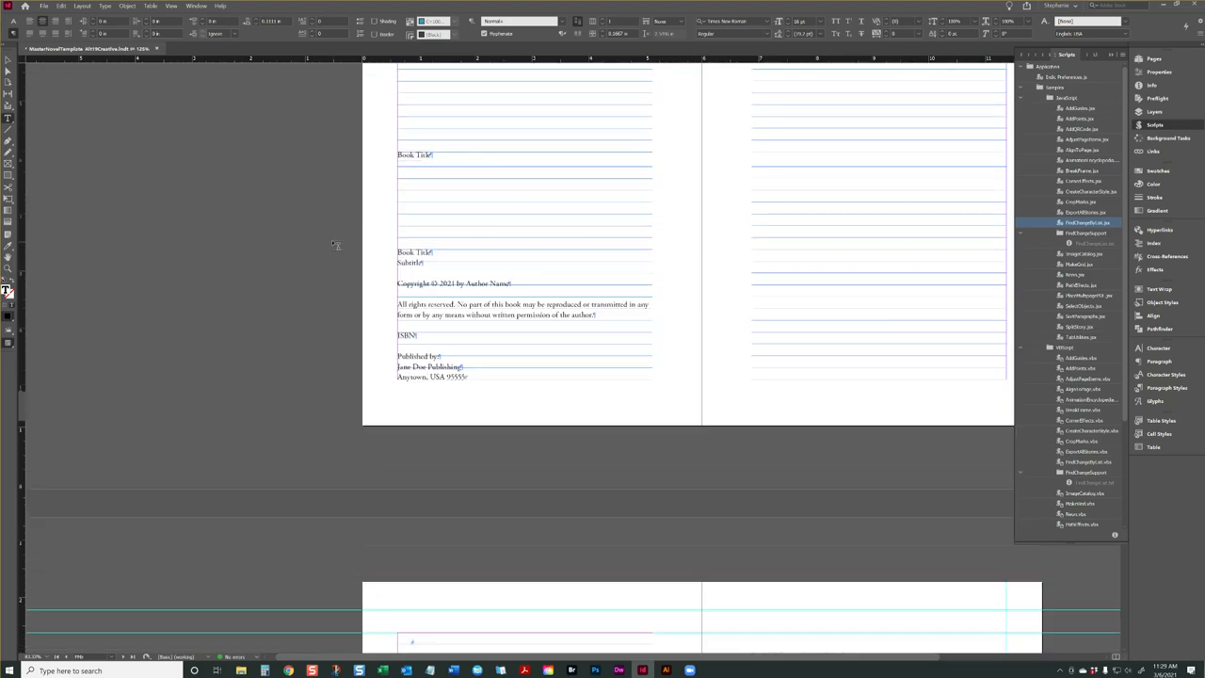
scroll(334, 241, up, 5)
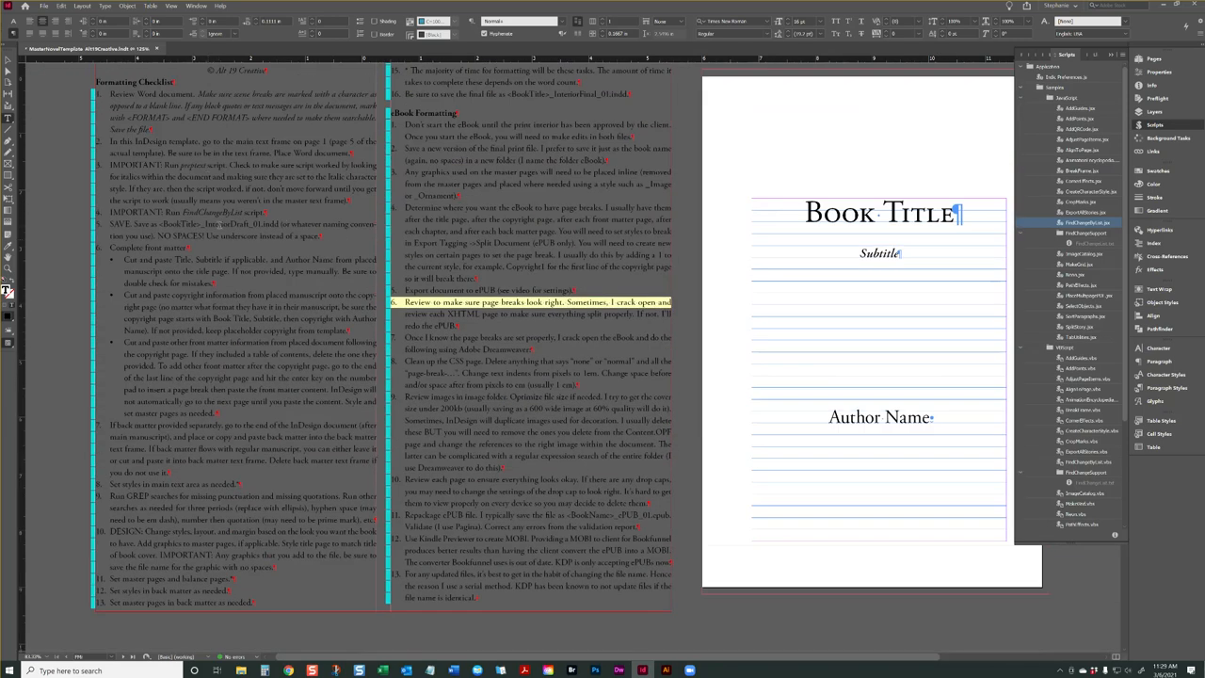
drag(165, 225, 110, 224)
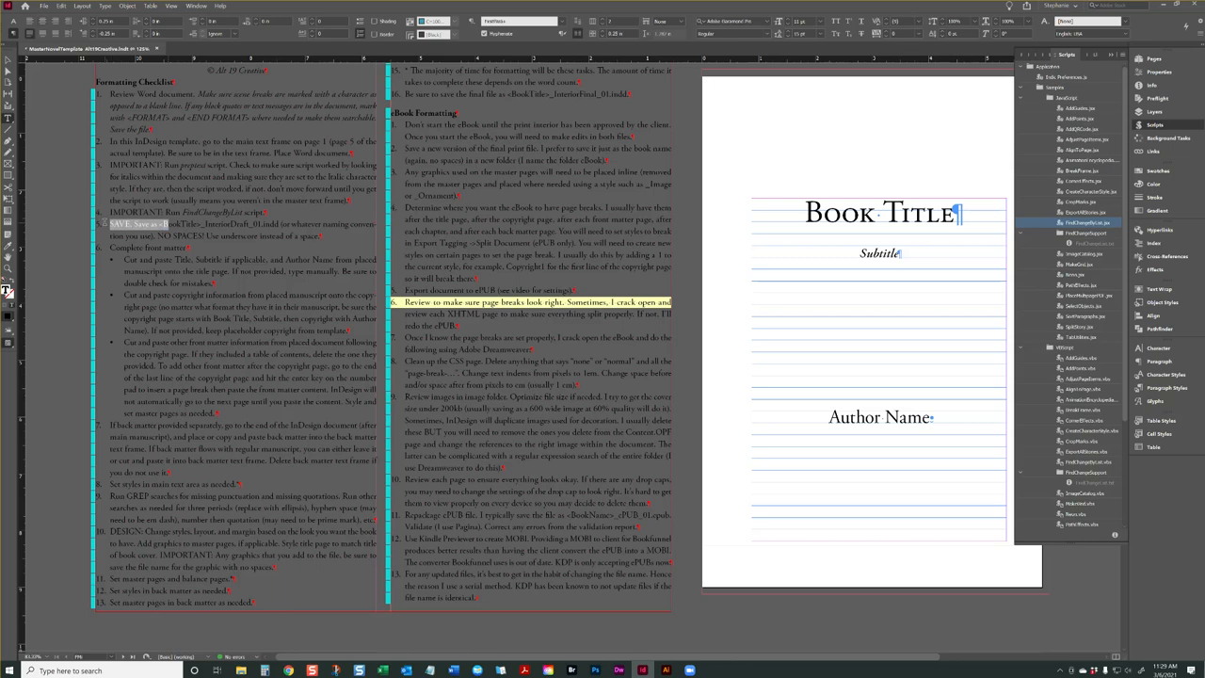
mouse_move(234, 237)
mouse_down()
mouse_move(261, 236)
mouse_move(220, 237)
mouse_up()
click(267, 241)
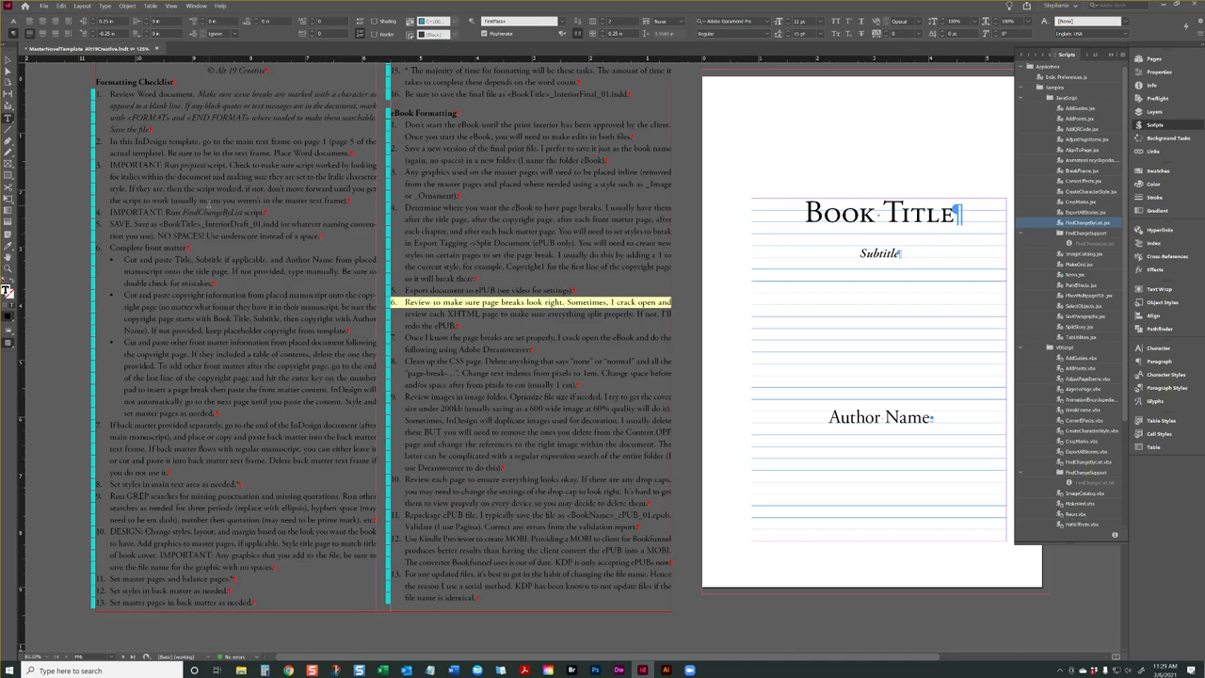
scroll(531, 358, up, 2)
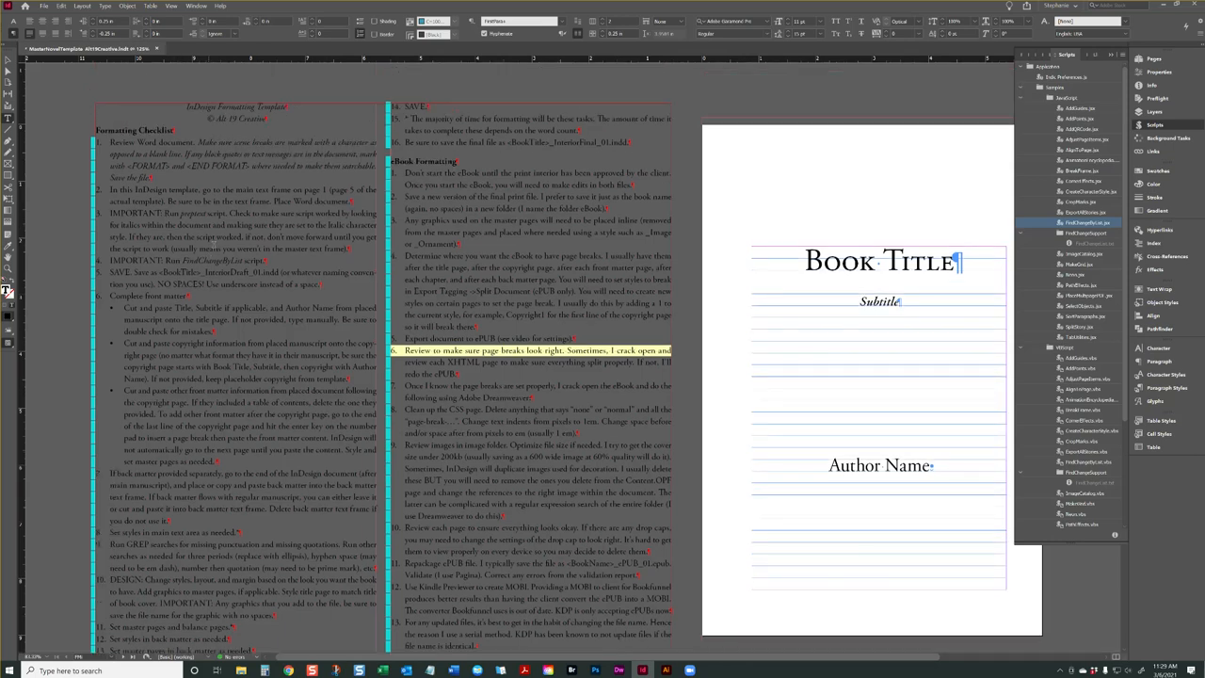
drag(279, 272, 159, 272)
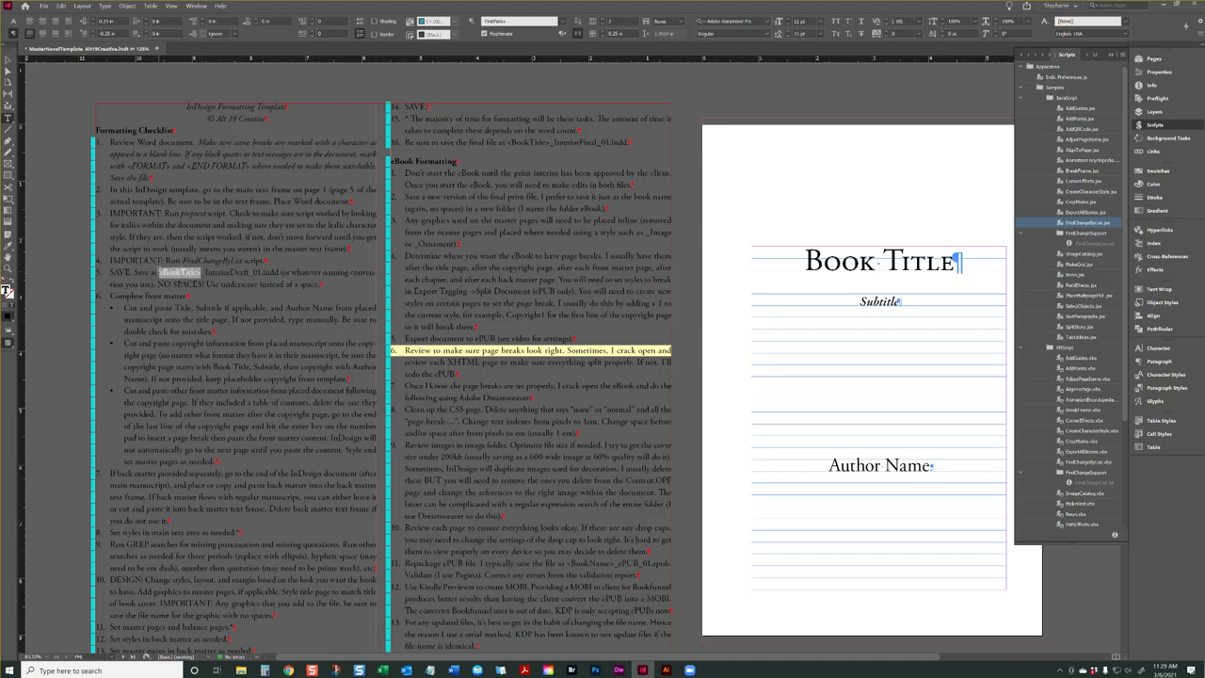
click(204, 272)
drag(204, 272, 253, 272)
click(252, 272)
Start a Save As of the document and open The Truth Pact folder within Clients, the client's own folder and Duet
click(7, 61)
click(43, 7)
click(63, 77)
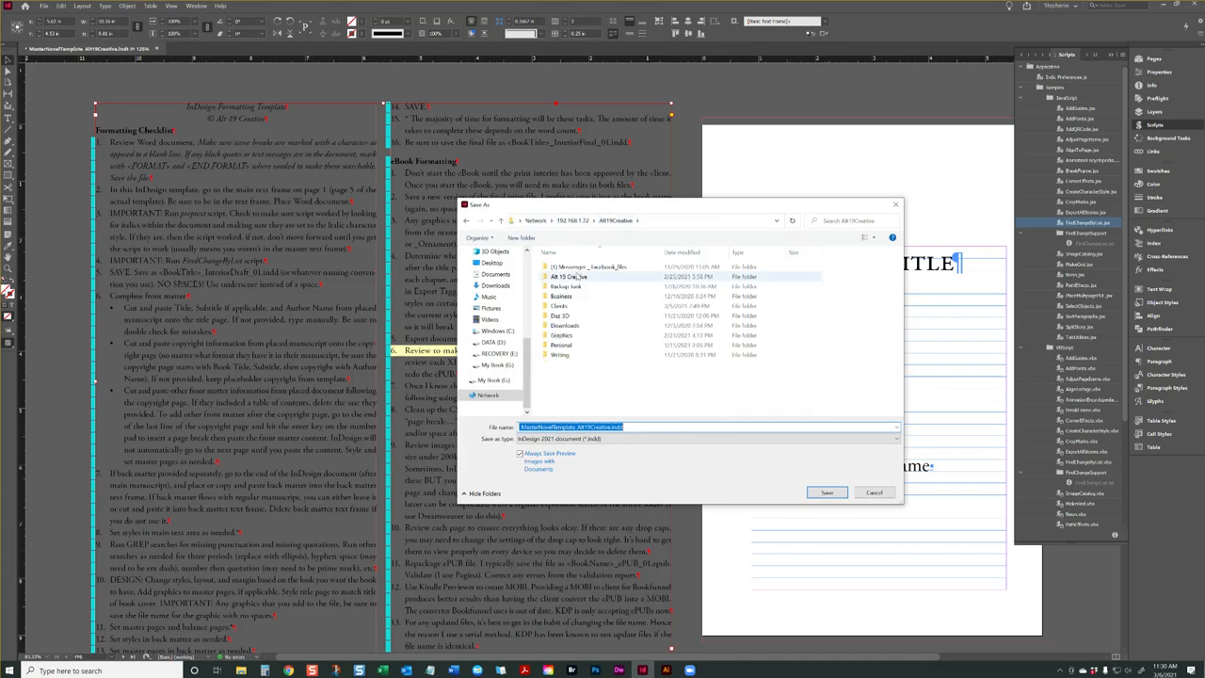
click(560, 307)
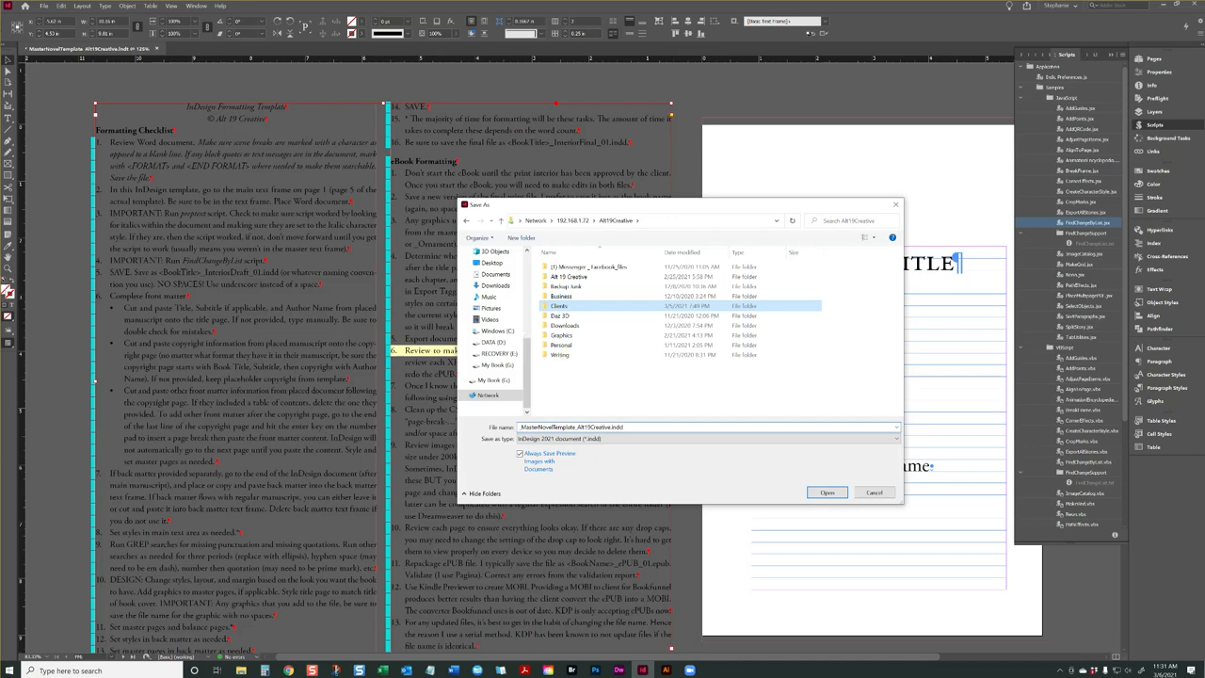
key(Return)
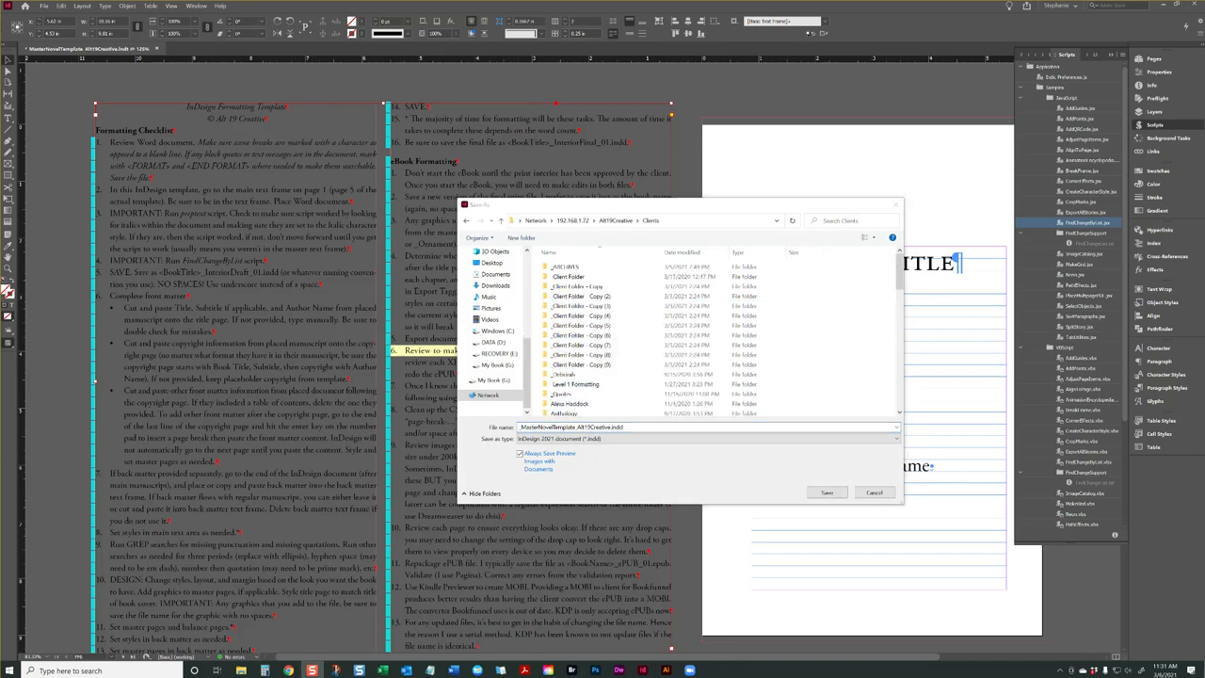
scroll(579, 343, down, 5)
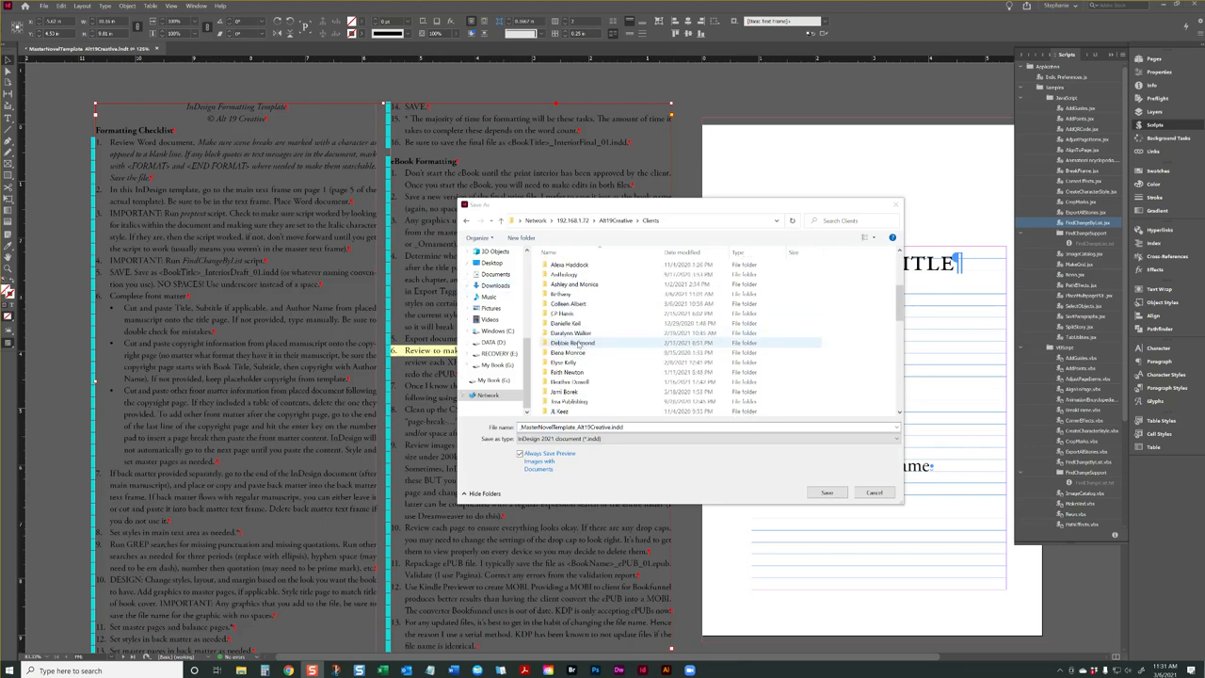
double_click(568, 303)
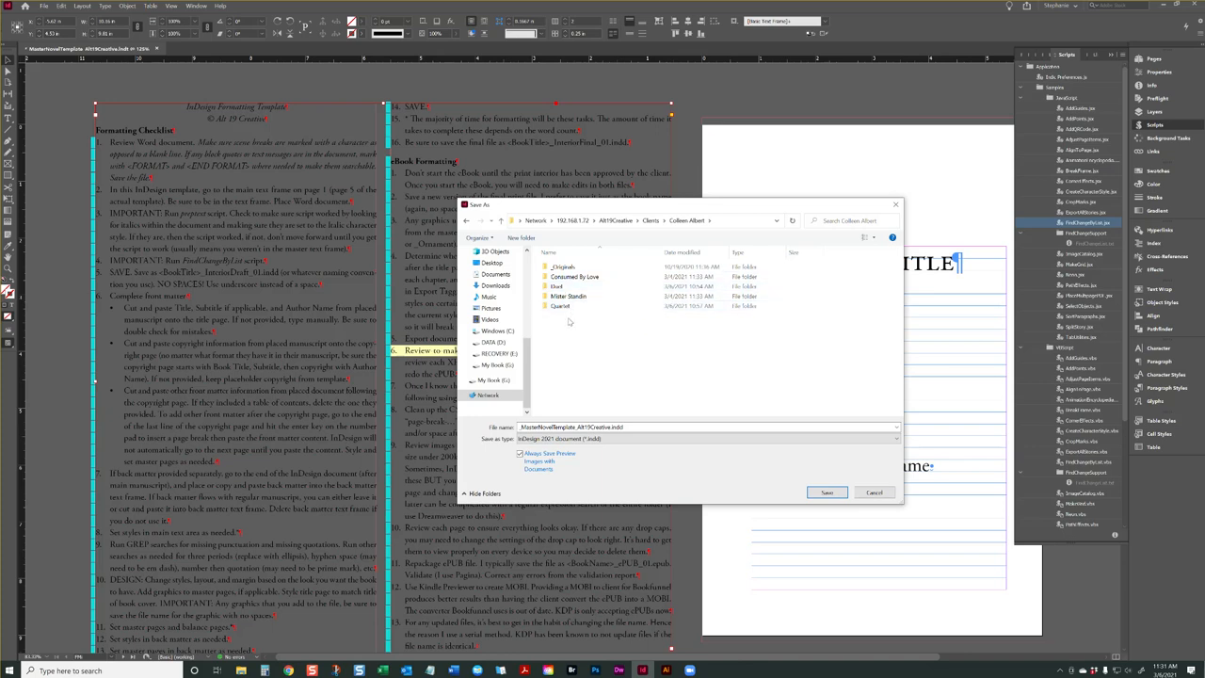
click(566, 287)
double_click(563, 288)
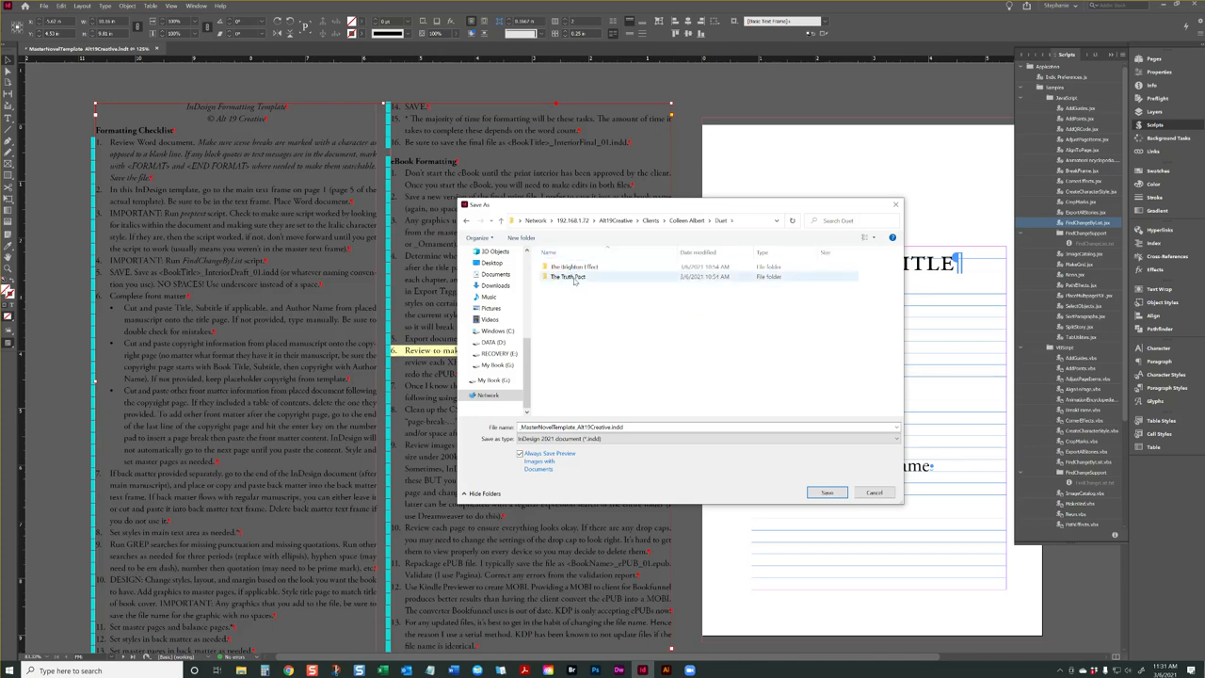
double_click(559, 279)
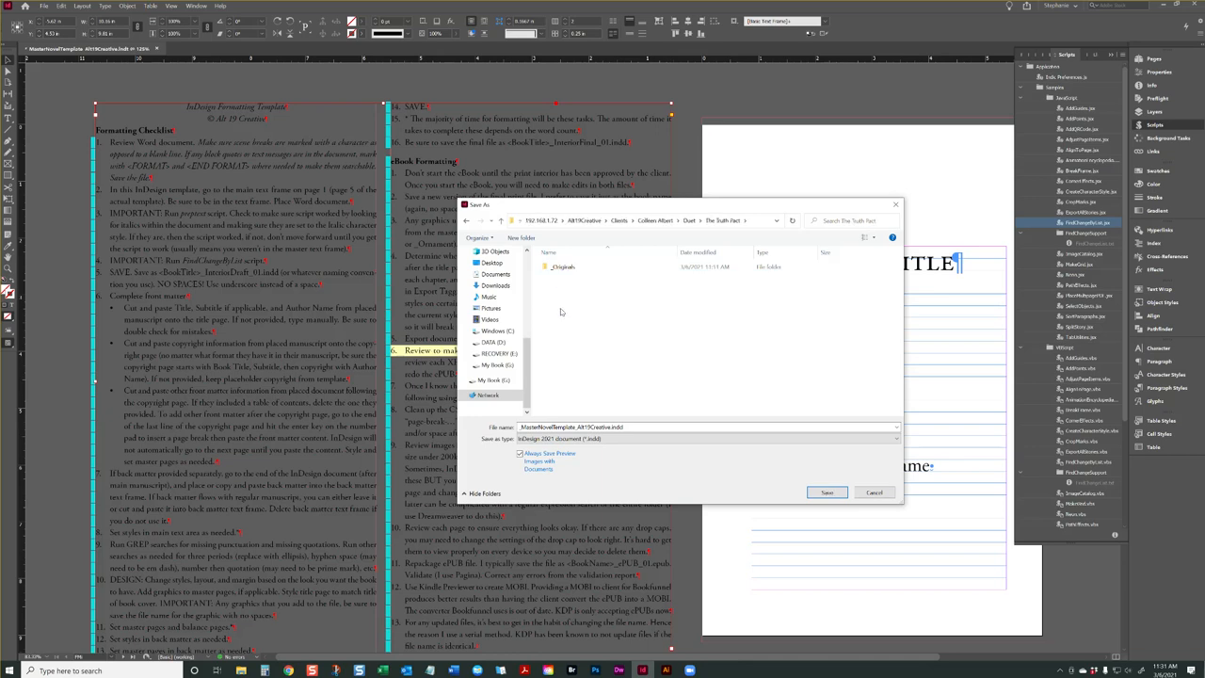
Create a folder named Interior inside The Truth Pact folder and open it
right_click(574, 384)
mouse_move(494, 416)
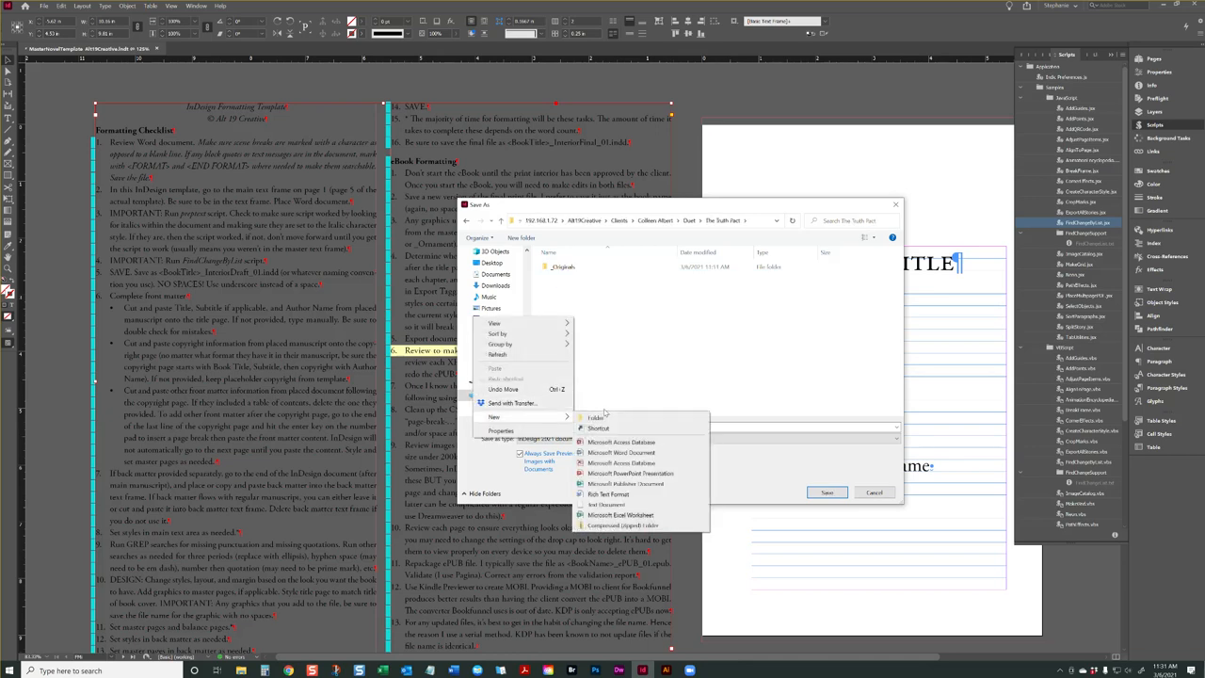
click(608, 416)
text(Inte)
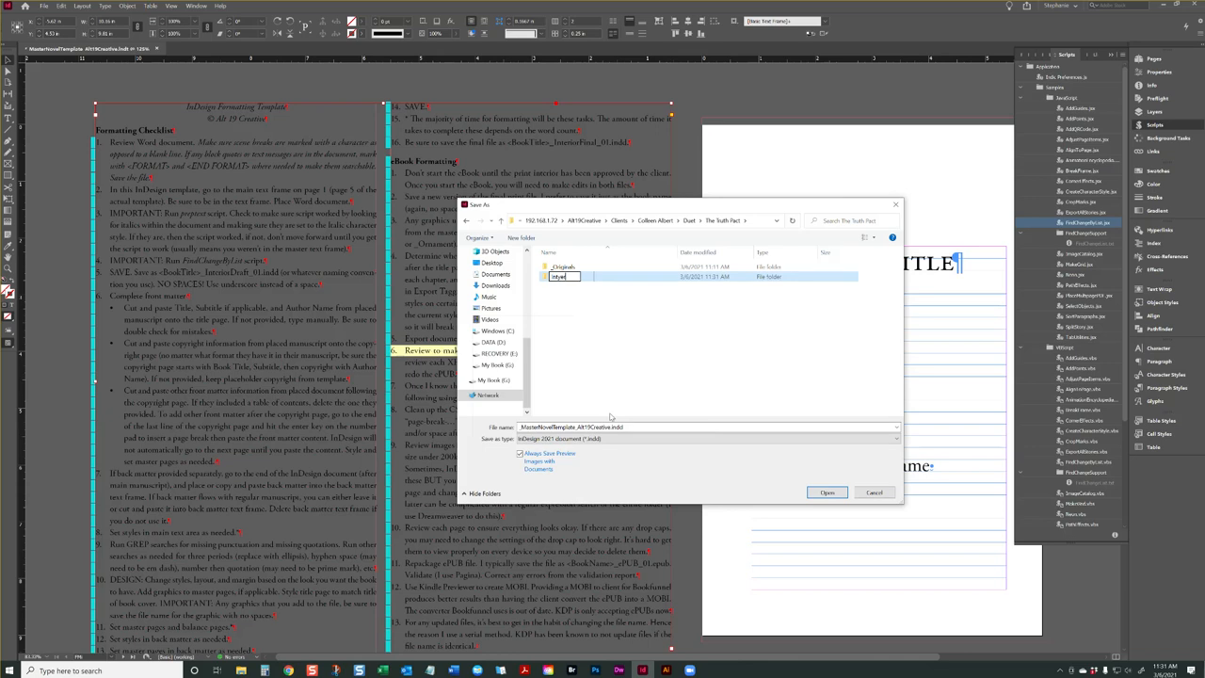
text(rior)
click(591, 279)
double_click(591, 278)
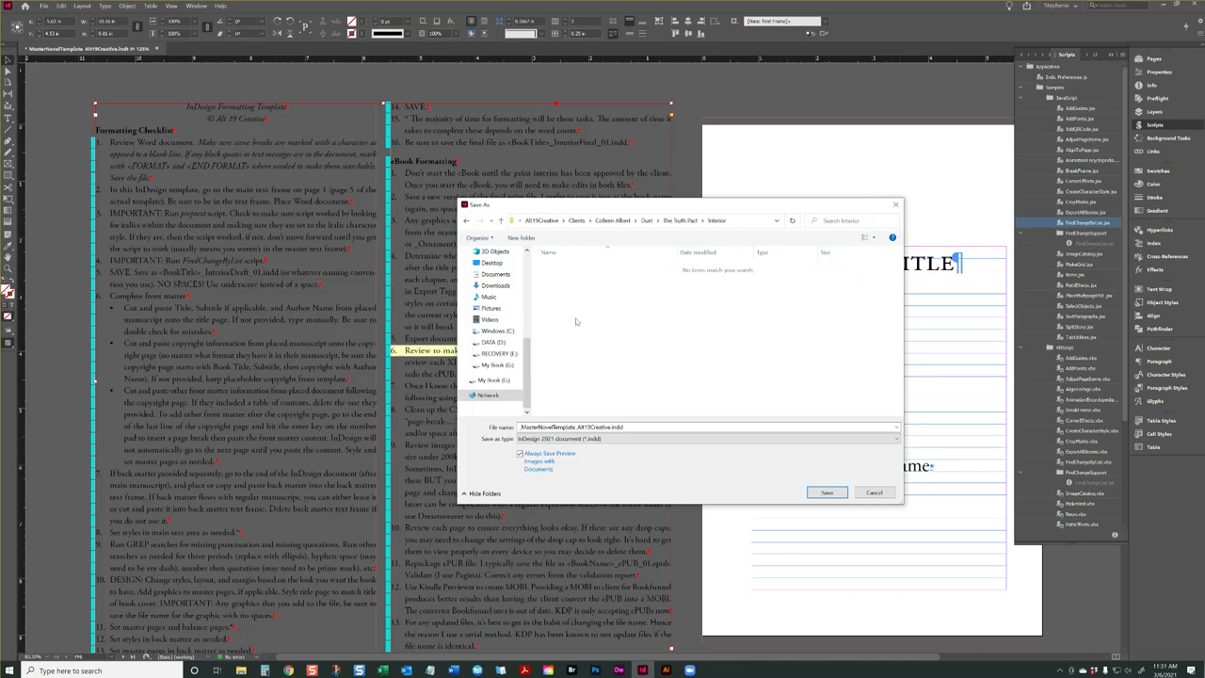
Create a folder named Links inside the Interior folder
right_click(577, 321)
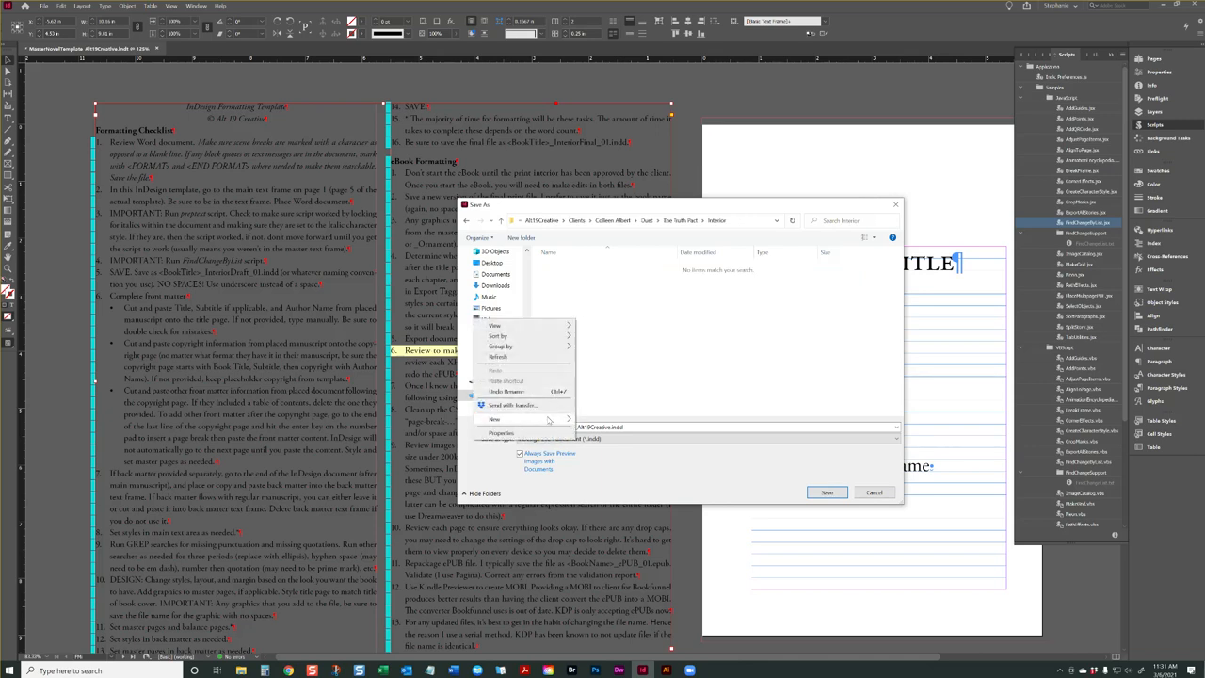
mouse_move(549, 421)
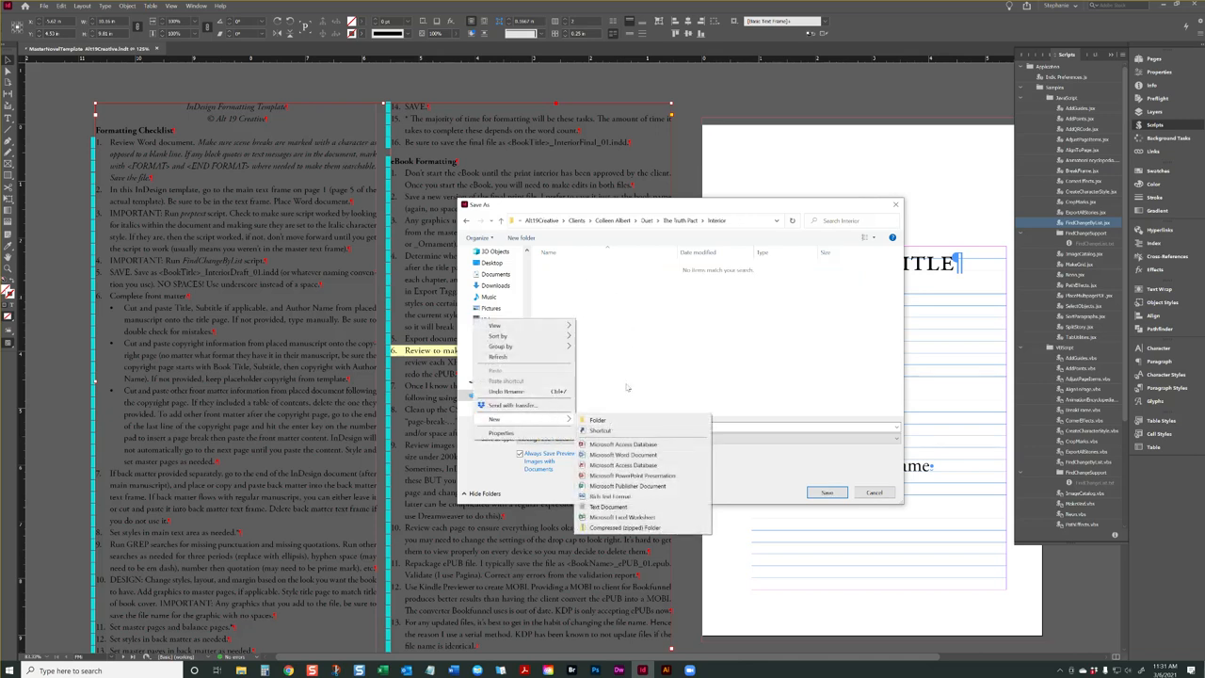
click(626, 420)
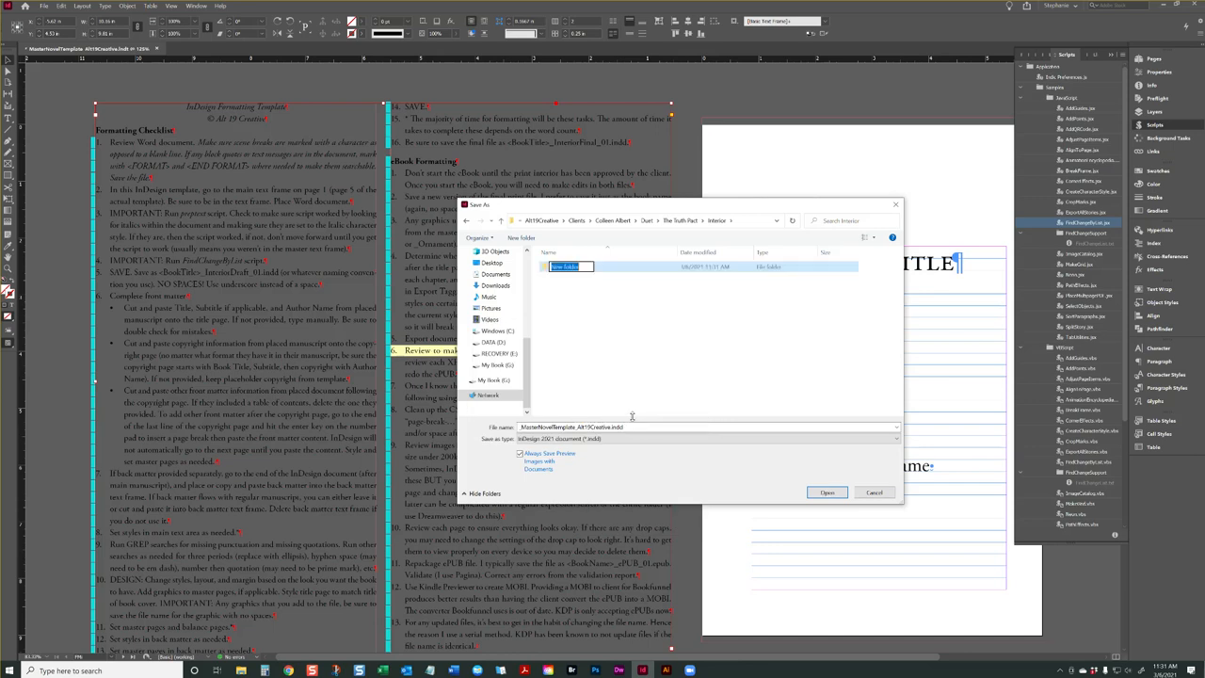
text(Links)
Save the document in the Interior folder under the file name TheTruthPact_InteriorDraft_01 and deselect the checklist text frame
click(594, 426)
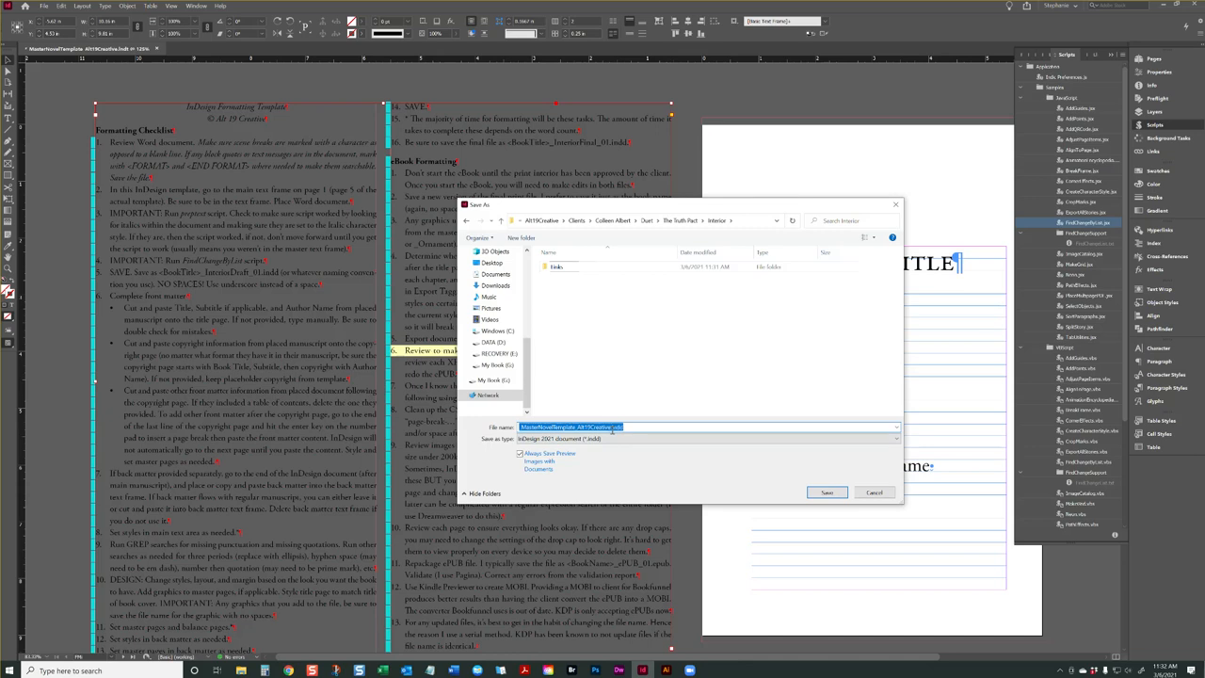
text(TheTruthPact)
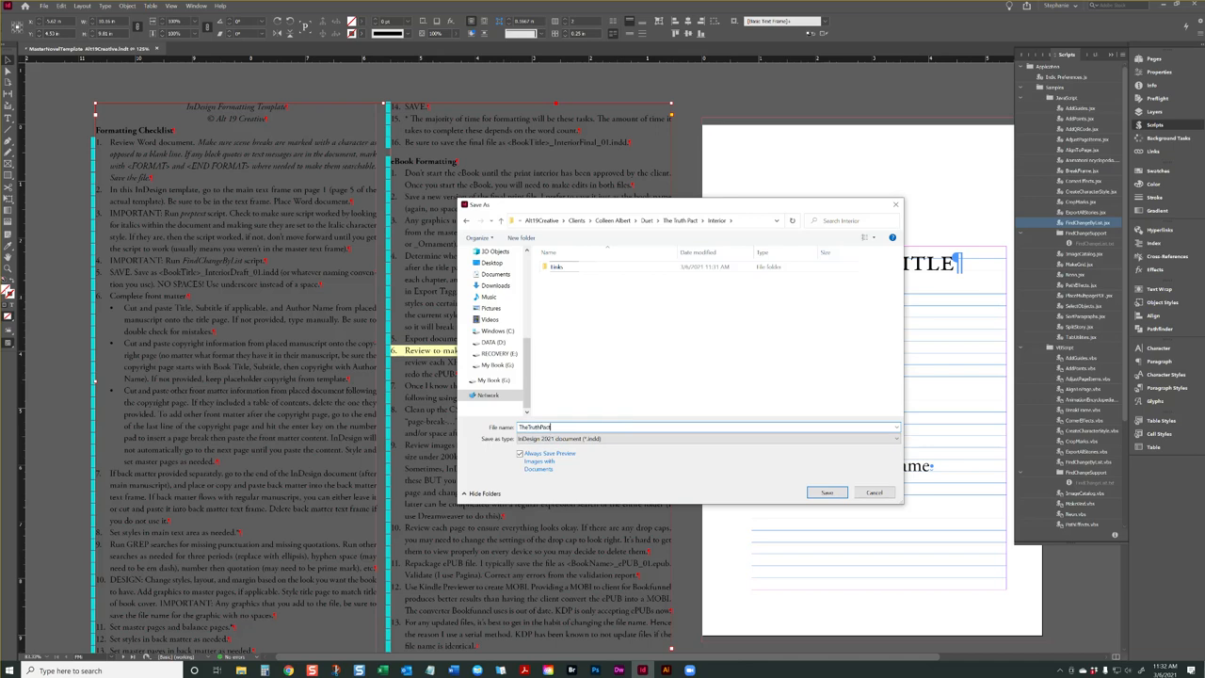
text(_InteriorDraft_01)
key(Return)
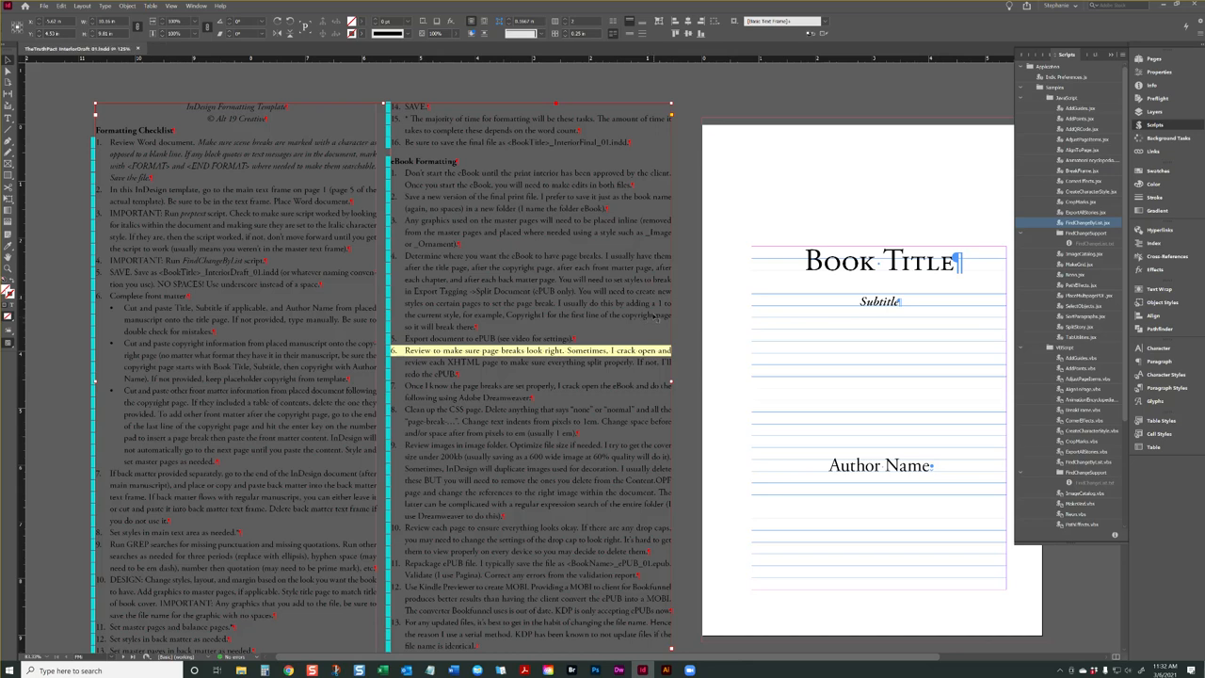
click(701, 302)
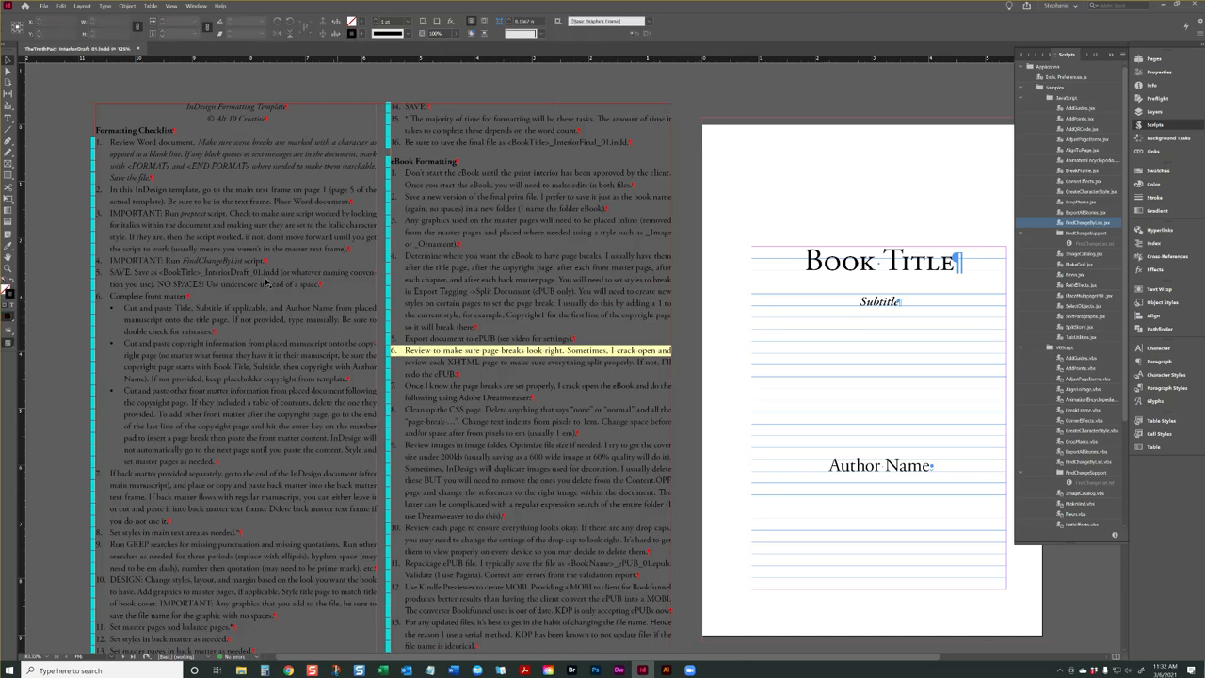